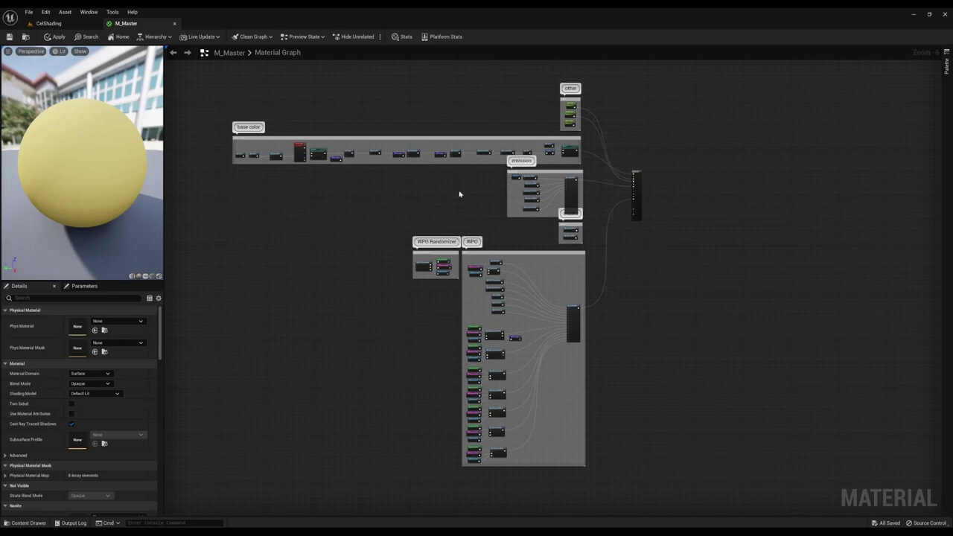
# Examine the M_Master material graph, following the base color node chain through to the material output node
pyautogui.scroll(4, 348, 149)
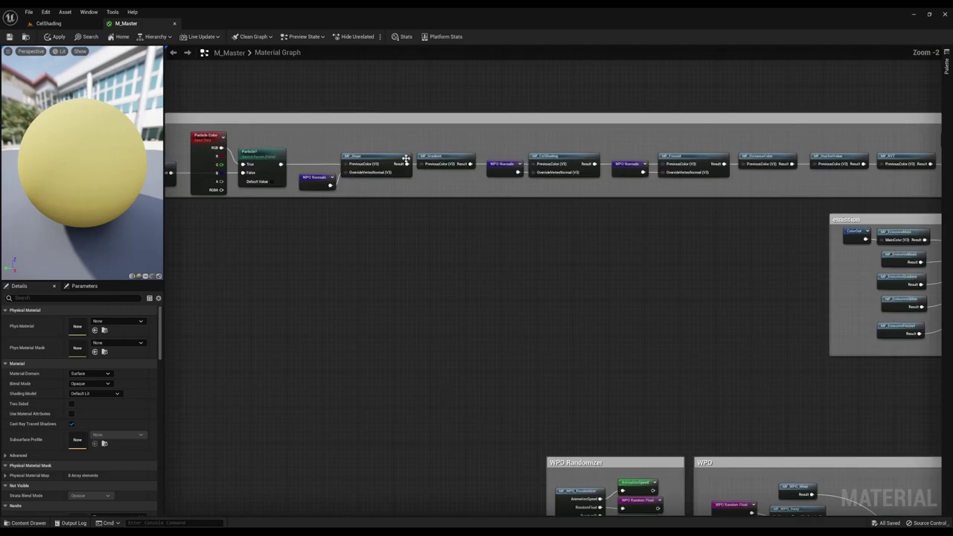
pyautogui.moveTo(445, 217); pyautogui.dragTo(628, 235, button='right')
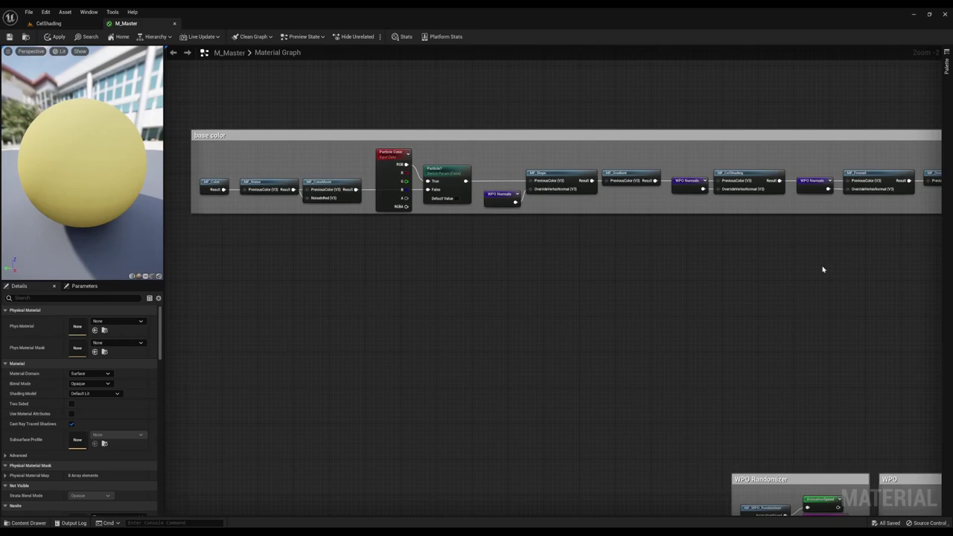
pyautogui.moveTo(823, 270); pyautogui.dragTo(401, 258, button='right')
pyautogui.moveTo(707, 233); pyautogui.dragTo(632, 120, button='right')
pyautogui.scroll(-1, 668, 330)
pyautogui.moveTo(668, 330); pyautogui.dragTo(472, 290, button='right')
# Add the MF_Color function from the Materials/MaterialFunctions folder to empty space beside the M_Master output node
pyautogui.hotkey('ctrl', 'space')
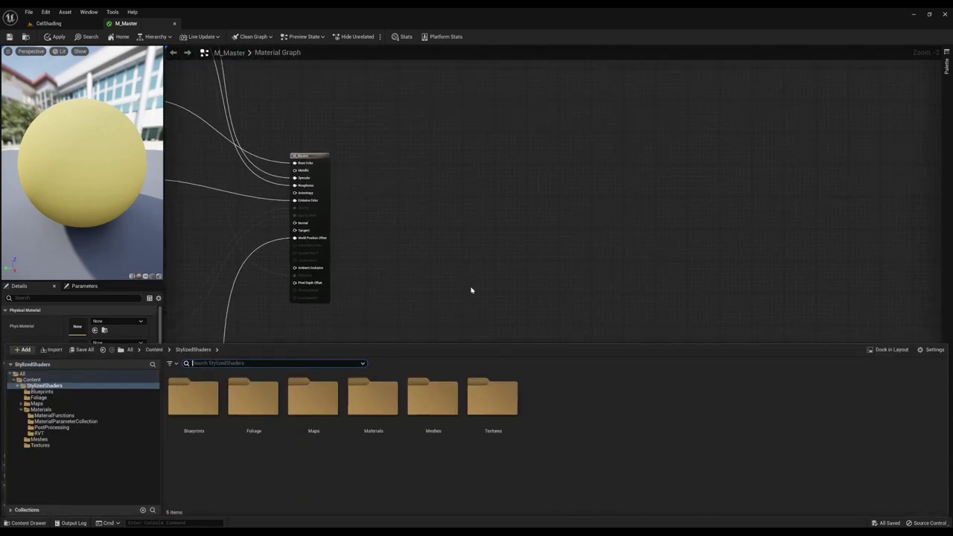
pyautogui.doubleClick(370, 402)
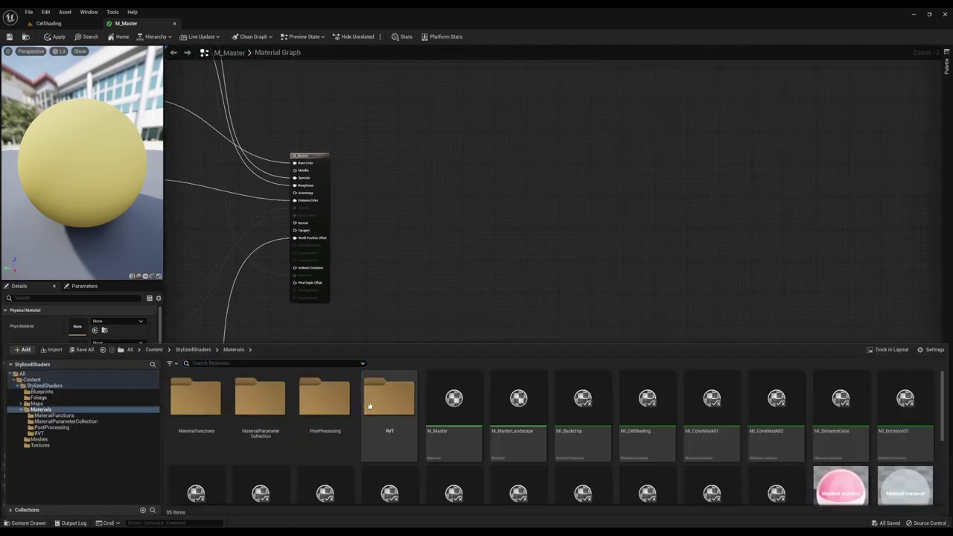
pyautogui.doubleClick(196, 400)
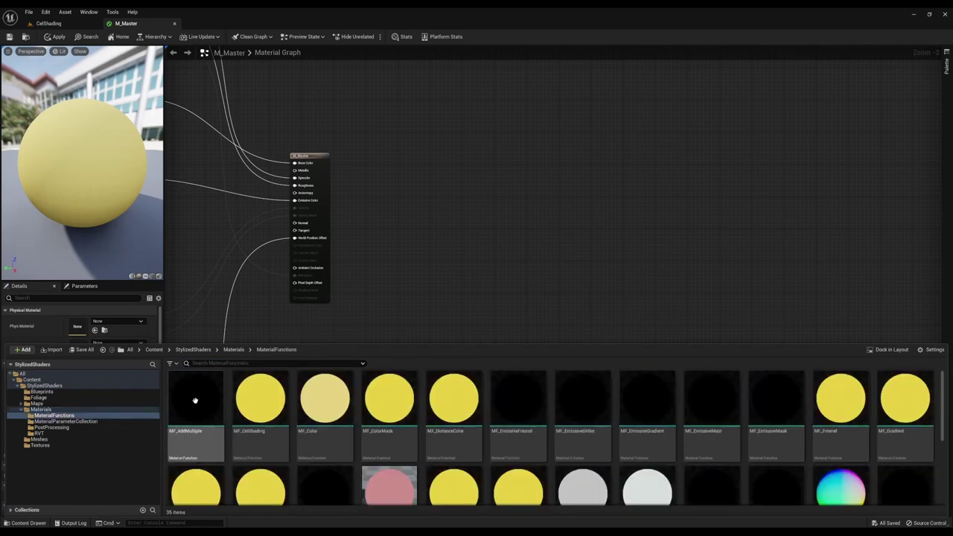
pyautogui.scroll(-1, 835, 417)
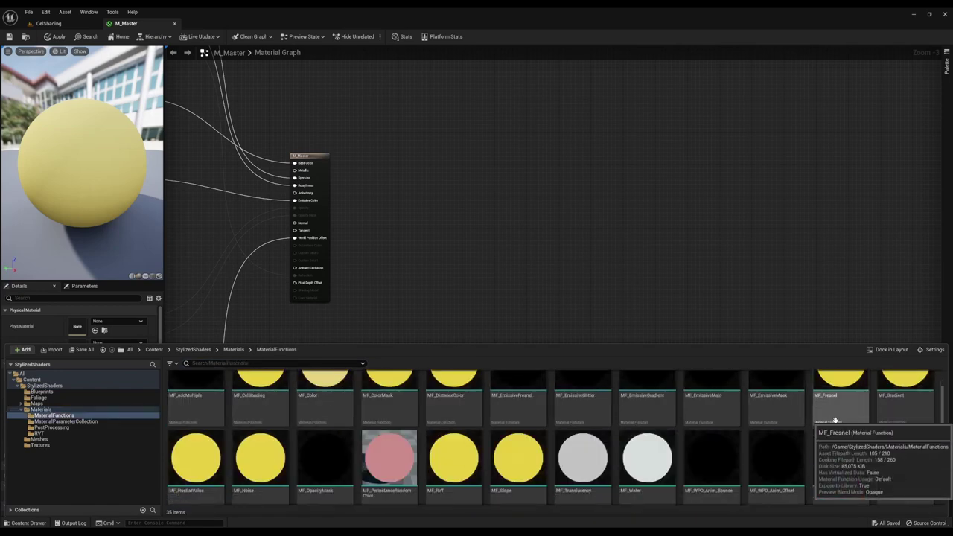
pyautogui.scroll(-1, 836, 422)
pyautogui.scroll(2, 849, 462)
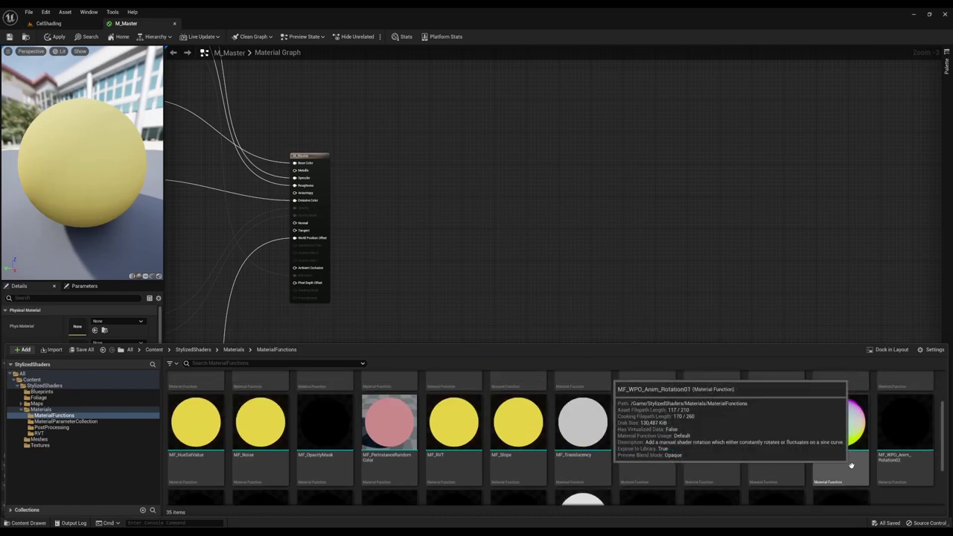
pyautogui.moveTo(325, 406); pyautogui.dragTo(438, 287)
pyautogui.moveTo(478, 309); pyautogui.dragTo(469, 269, button='right')
# Add the MF_HueSatValue material function to the graph beside the MF_Color node
pyautogui.hotkey('ctrl', 'space')
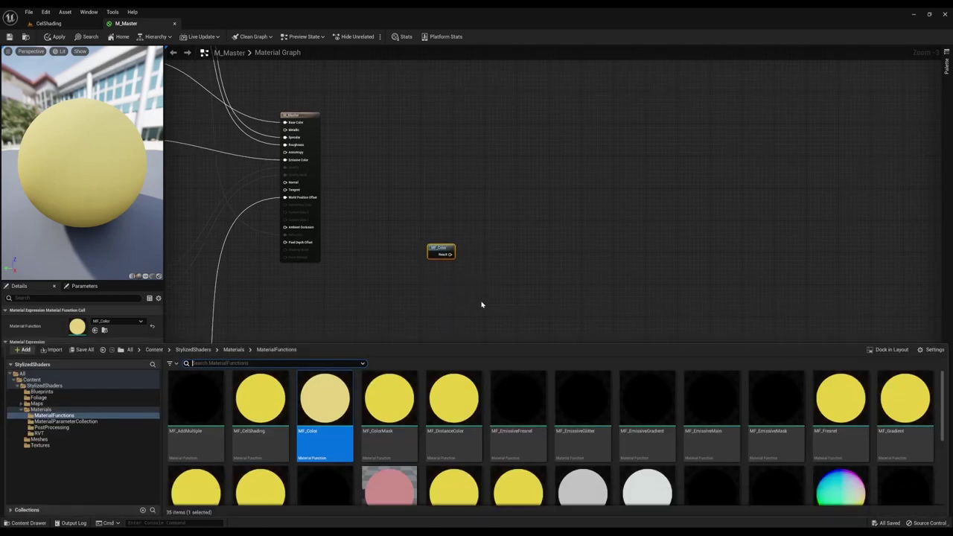
pyautogui.scroll(-1, 454, 447)
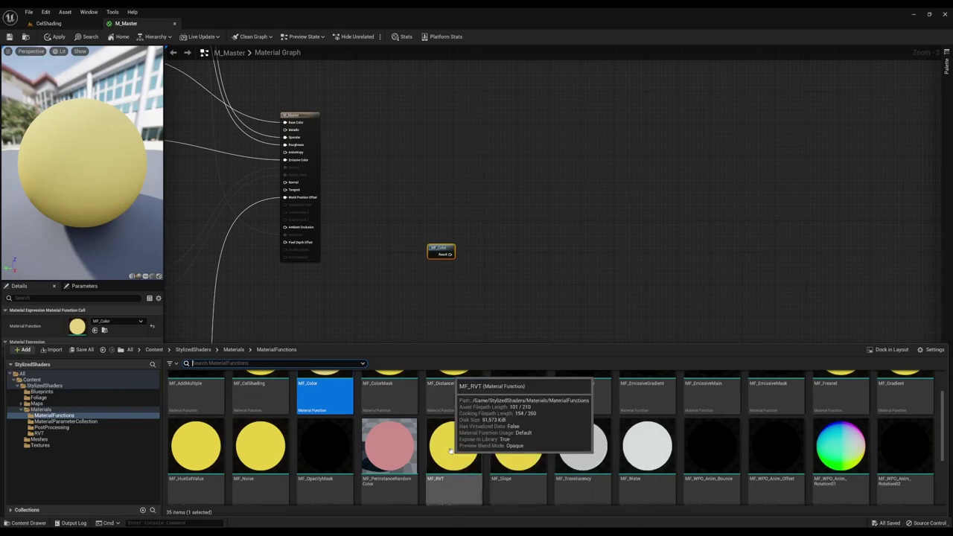
pyautogui.click(196, 447)
pyautogui.moveTo(196, 447); pyautogui.dragTo(483, 253)
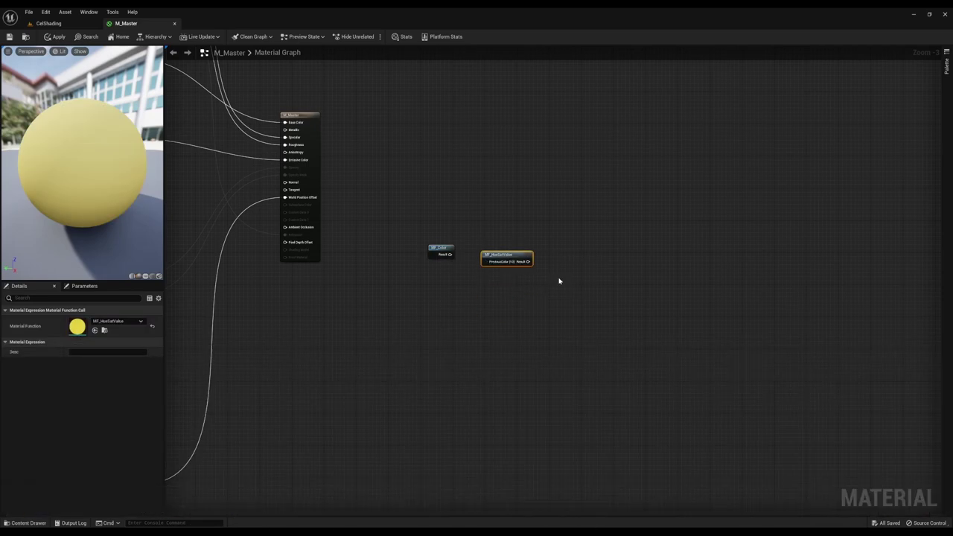
# Add the MF_Gradient material function to the graph beside the MF_HueSatValue node
pyautogui.hotkey('ctrl', 'space')
pyautogui.scroll(1, 693, 436)
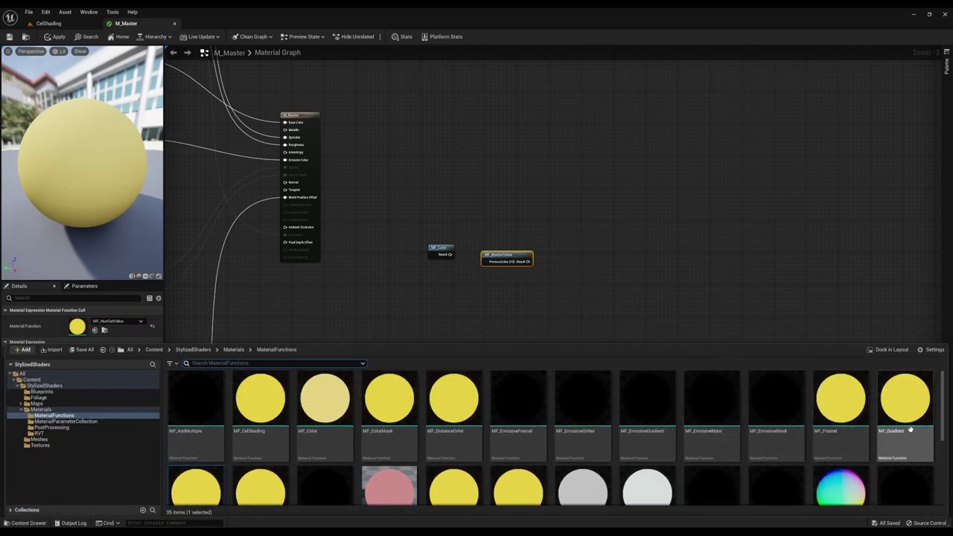
pyautogui.moveTo(911, 430); pyautogui.dragTo(569, 251)
pyautogui.scroll(3, 585, 261)
pyautogui.moveTo(386, 248); pyautogui.dragTo(251, 105)
pyautogui.scroll(-2, 552, 260)
pyautogui.moveTo(685, 216); pyautogui.dragTo(390, 306)
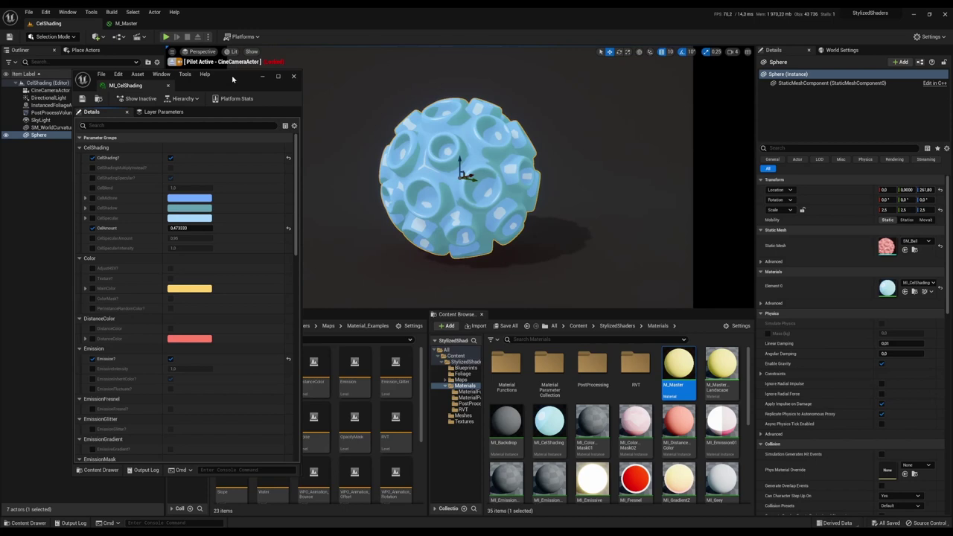
# Open the MPC_Master parameter collection from the MaterialParameterCollection folder
pyautogui.moveTo(238, 82); pyautogui.dragTo(254, 92)
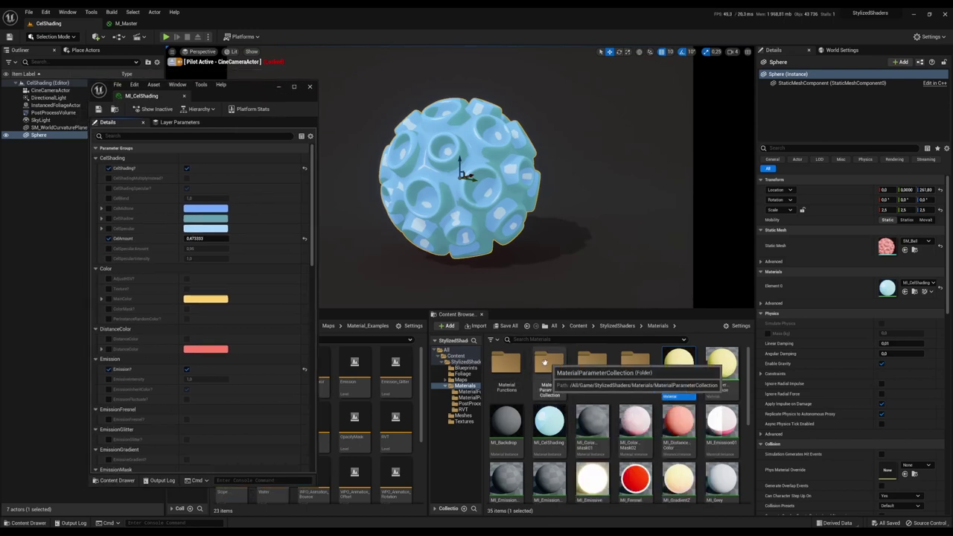
pyautogui.doubleClick(566, 376)
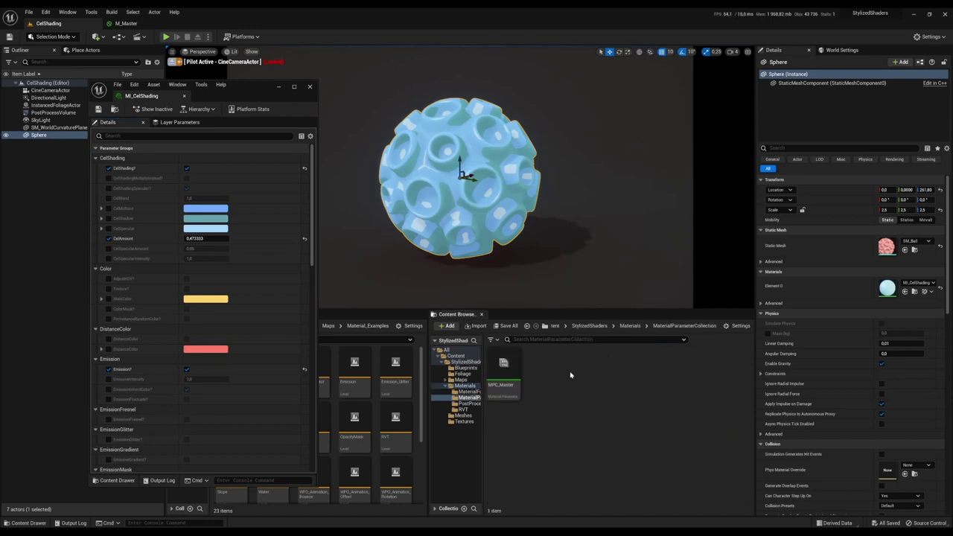
pyautogui.doubleClick(514, 370)
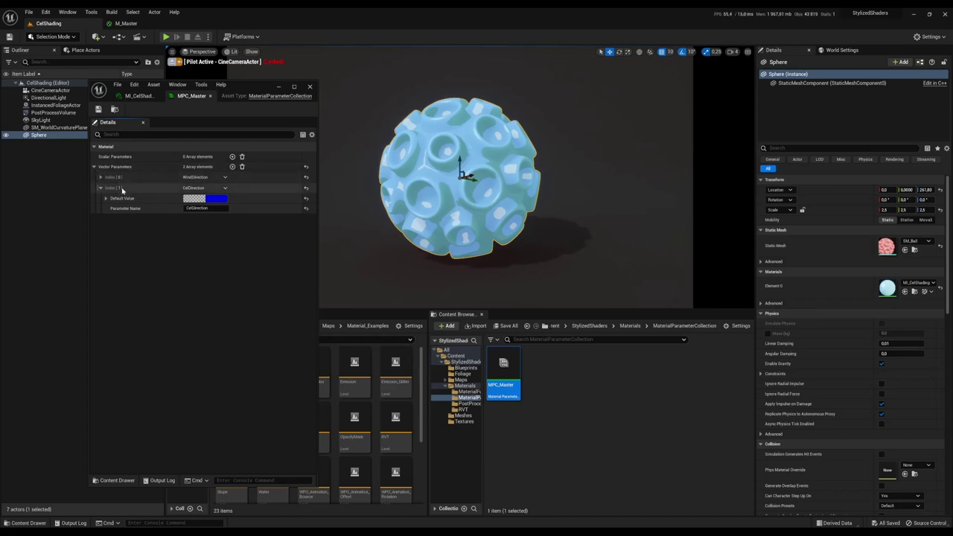
# Try a light blue default value for the CelDirection vector parameter, discard it, and close MPC_Master
pyautogui.click(224, 200)
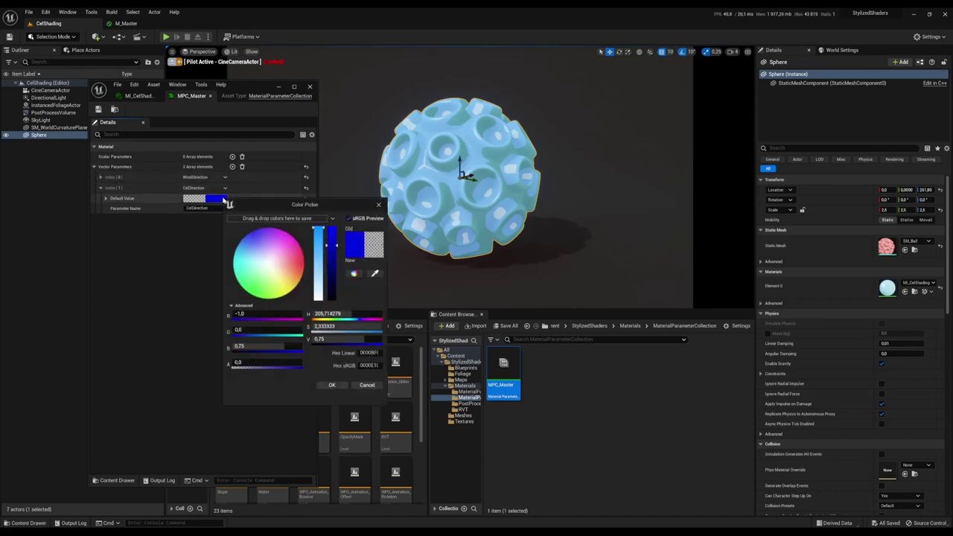
pyautogui.moveTo(261, 233); pyautogui.dragTo(236, 255)
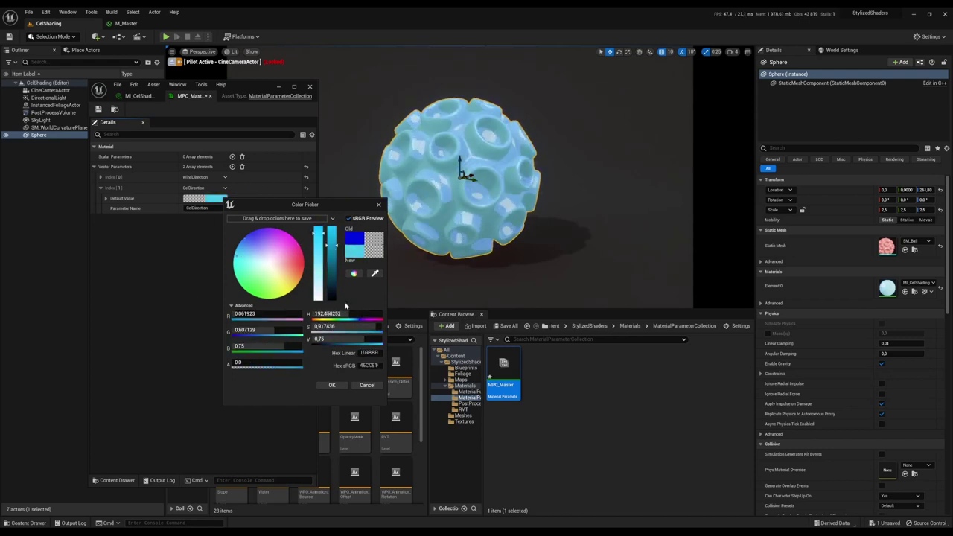
pyautogui.click(367, 385)
pyautogui.click(210, 96)
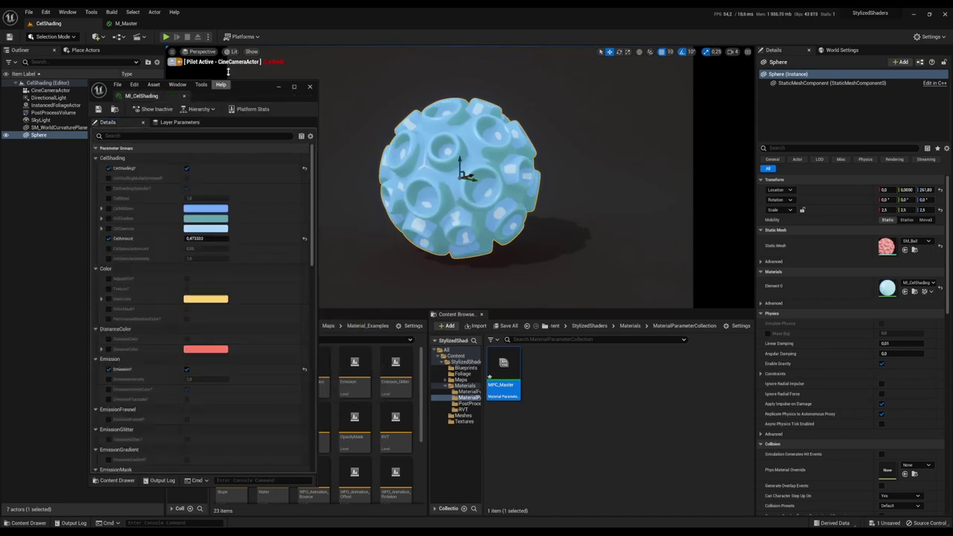
# Preview the cel-shaded sphere in the Unlit view mode and return the viewport to Lit
pyautogui.click(233, 51)
pyautogui.click(253, 81)
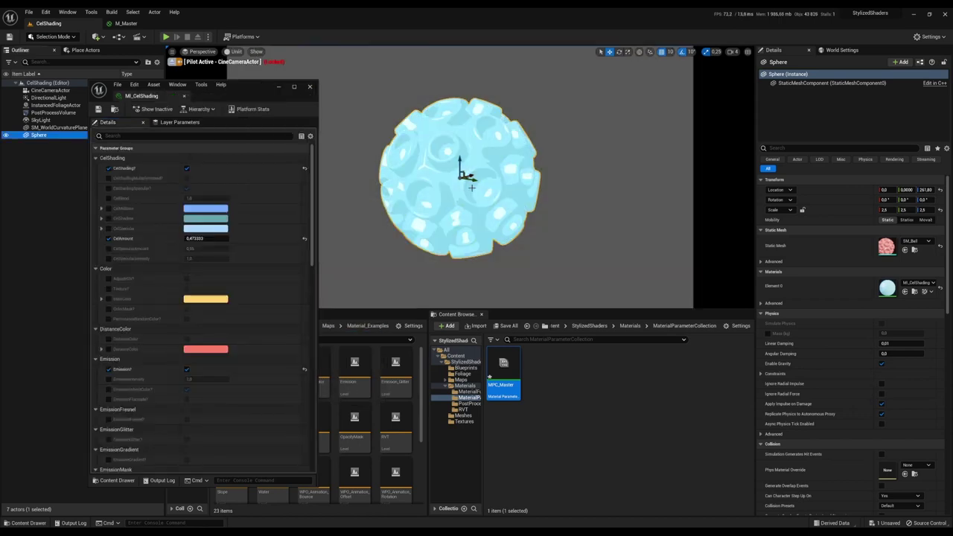
pyautogui.click(230, 53)
pyautogui.click(240, 73)
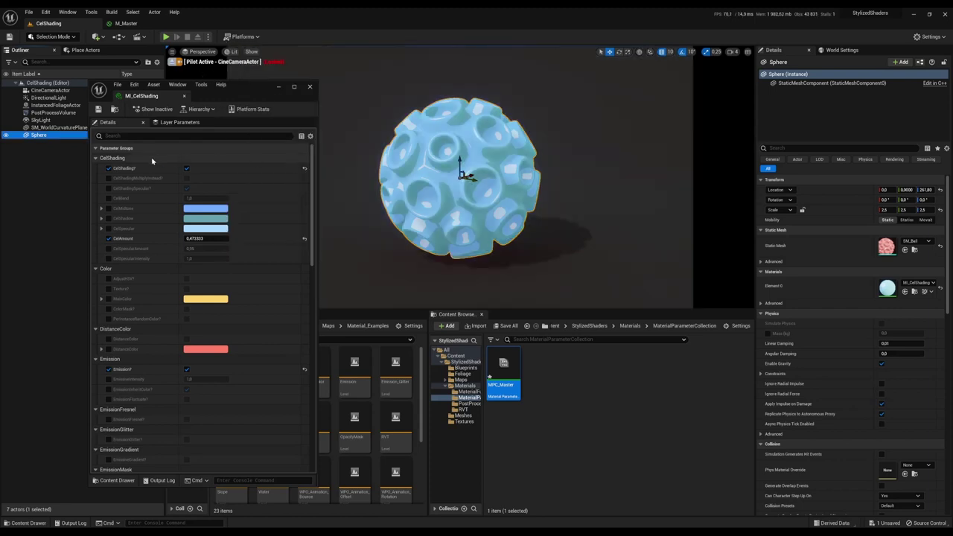
# Override CelShadingMultiplyInstead? in MI_CelShading, try it enabled, and switch it back off
pyautogui.click(108, 179)
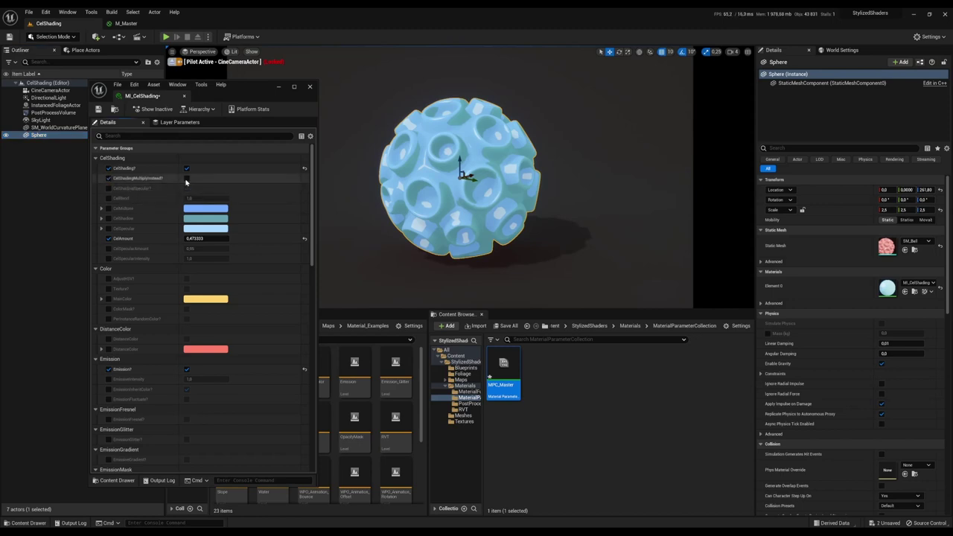
pyautogui.click(187, 179)
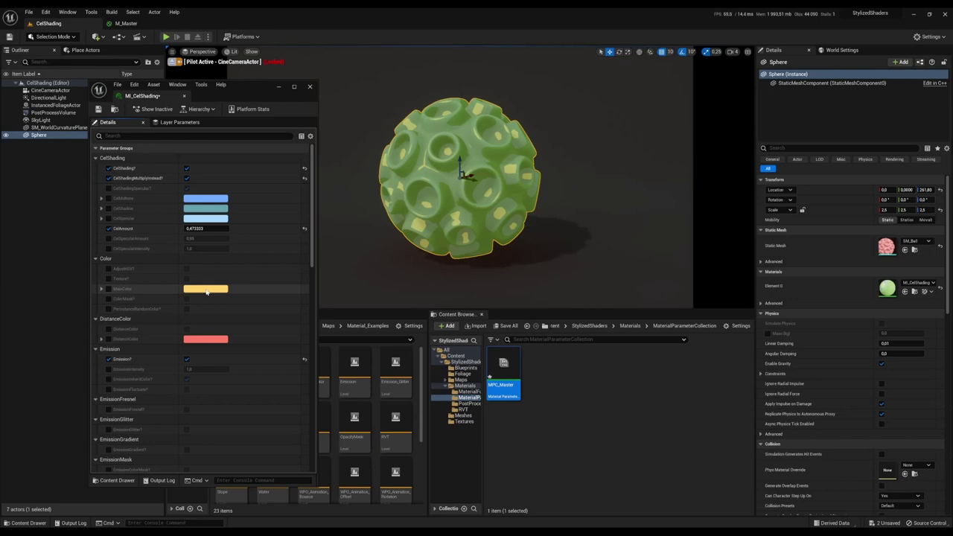
pyautogui.click(187, 178)
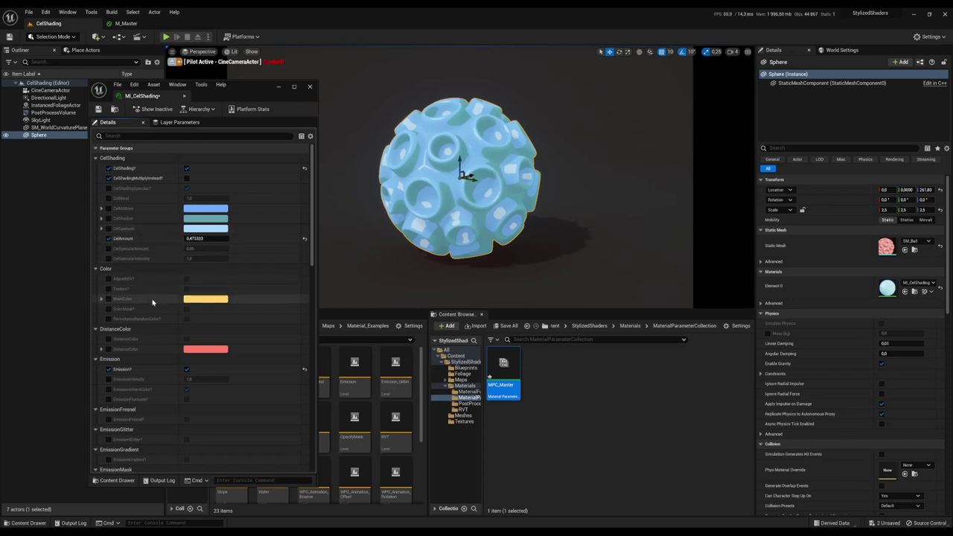
# Enable the CelBlend override, try blend values of 0,5 and 0, and restore it to 1,0
pyautogui.click(109, 198)
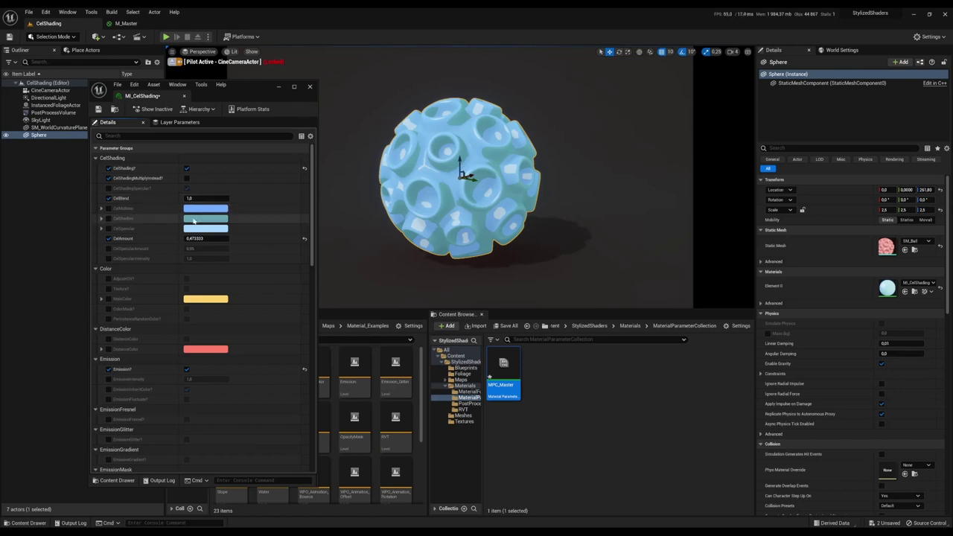
pyautogui.click(194, 197)
pyautogui.write('0,5')
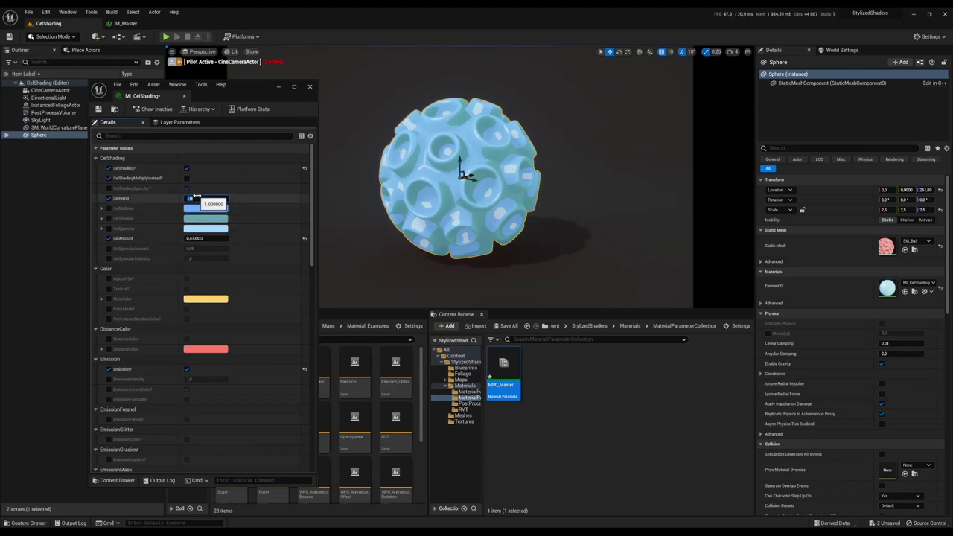
pyautogui.press('Return')
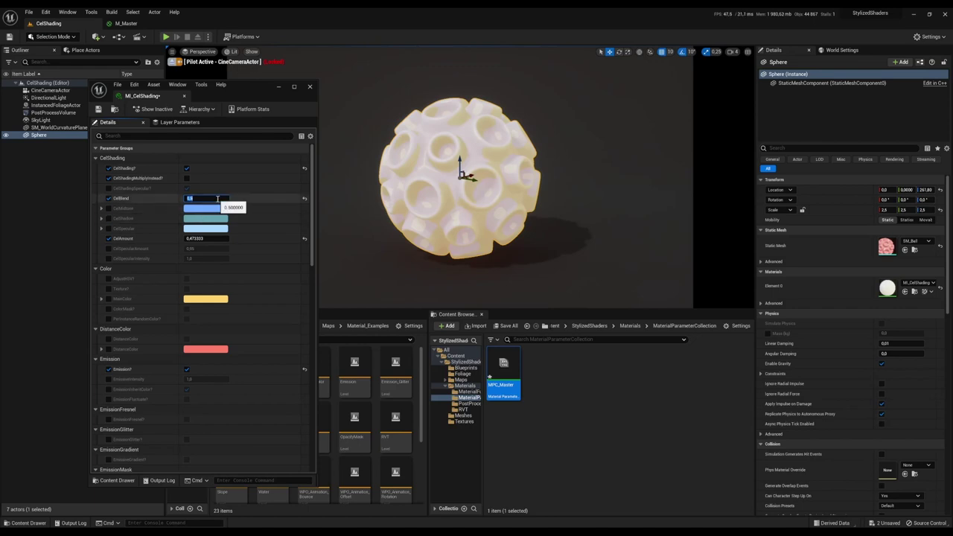
pyautogui.write('0')
pyautogui.press('Return')
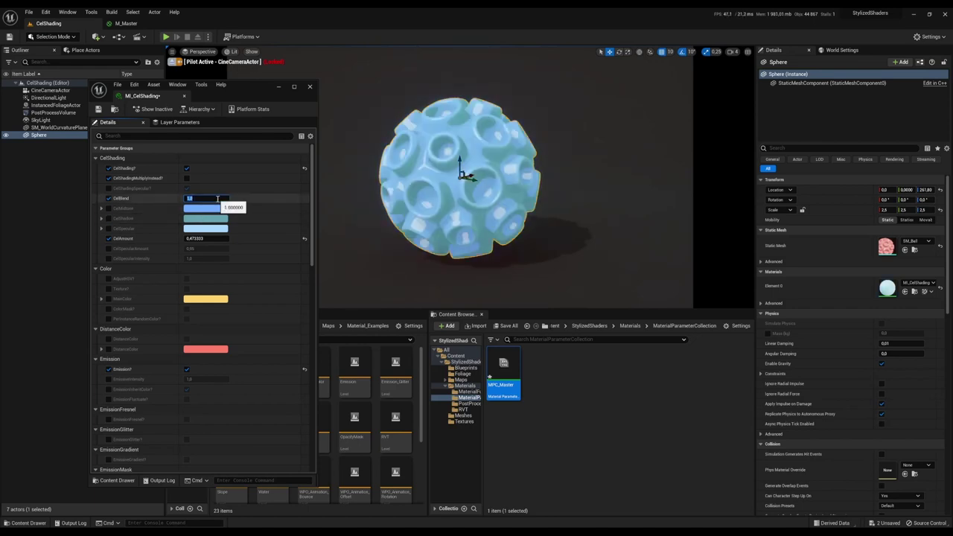
# Override CelShadingSpecular? and switch the specular shading off and back on
pyautogui.click(109, 188)
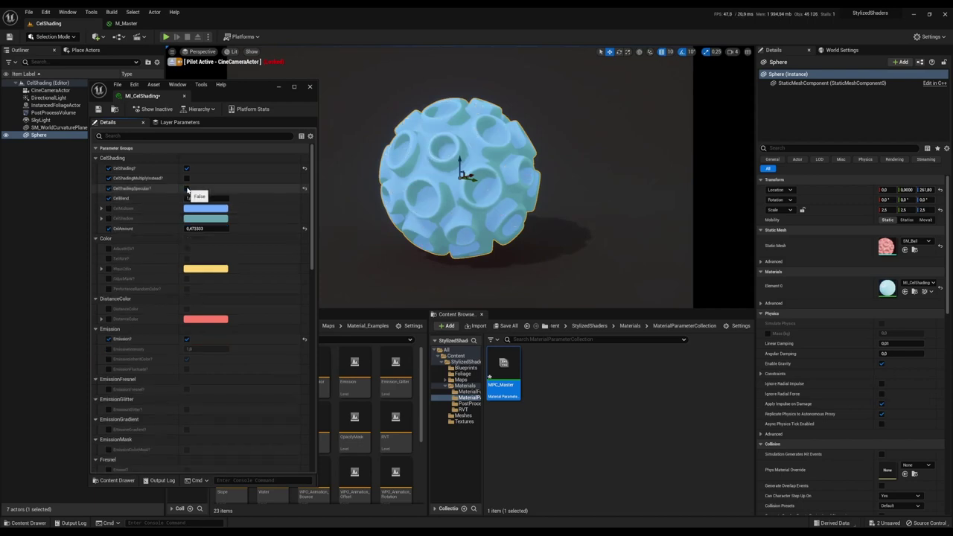
pyautogui.click(187, 189)
# Override the cel midtone color of MI_CelShading and set it to pink
pyautogui.click(108, 209)
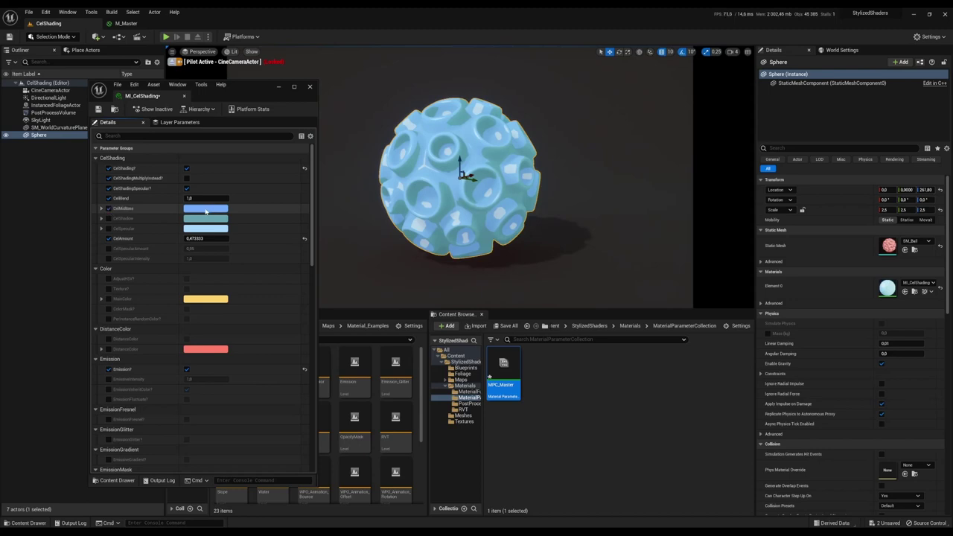
pyautogui.click(206, 209)
pyautogui.moveTo(266, 265); pyautogui.dragTo(267, 269)
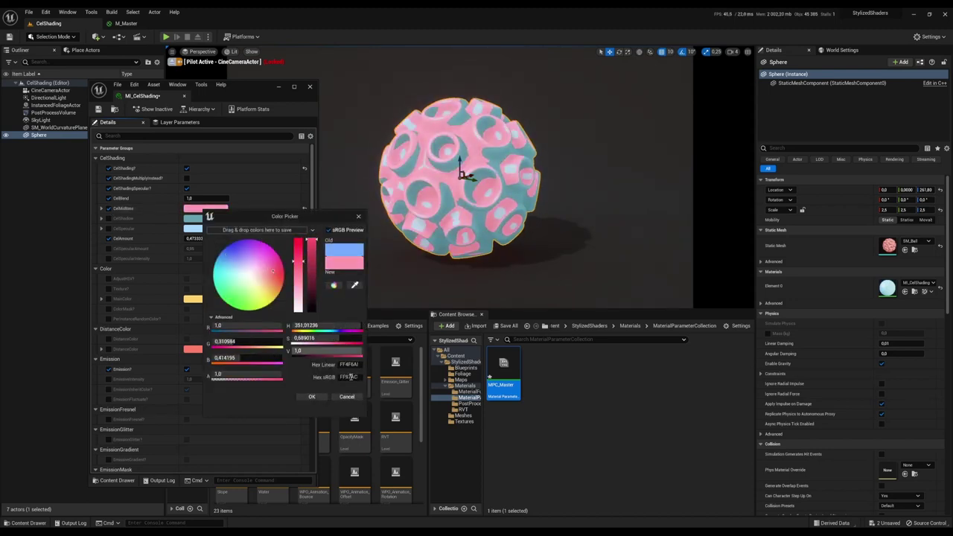
pyautogui.click(312, 397)
# Set the overridden cel shadow color of MI_CelShading to olive green
pyautogui.click(215, 221)
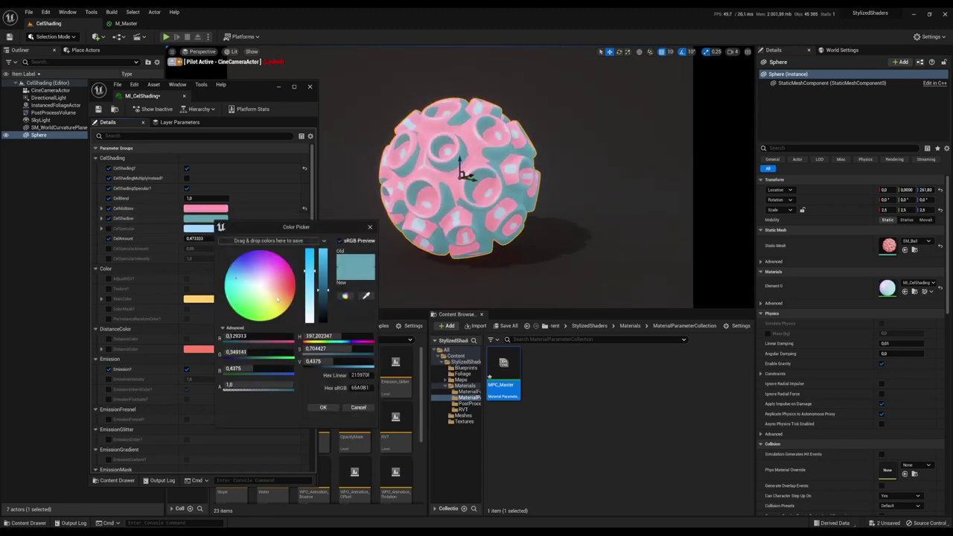
pyautogui.moveTo(274, 302); pyautogui.dragTo(281, 317)
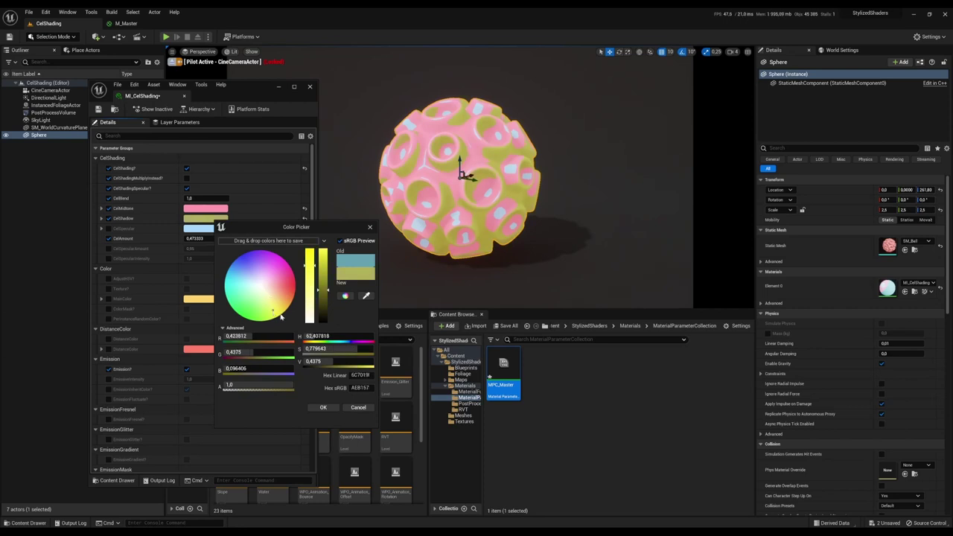
pyautogui.click(323, 407)
# Override the cel specular color of MI_CelShading and set it to purple
pyautogui.click(108, 228)
pyautogui.click(206, 228)
pyautogui.moveTo(232, 292); pyautogui.dragTo(253, 269)
pyautogui.click(313, 417)
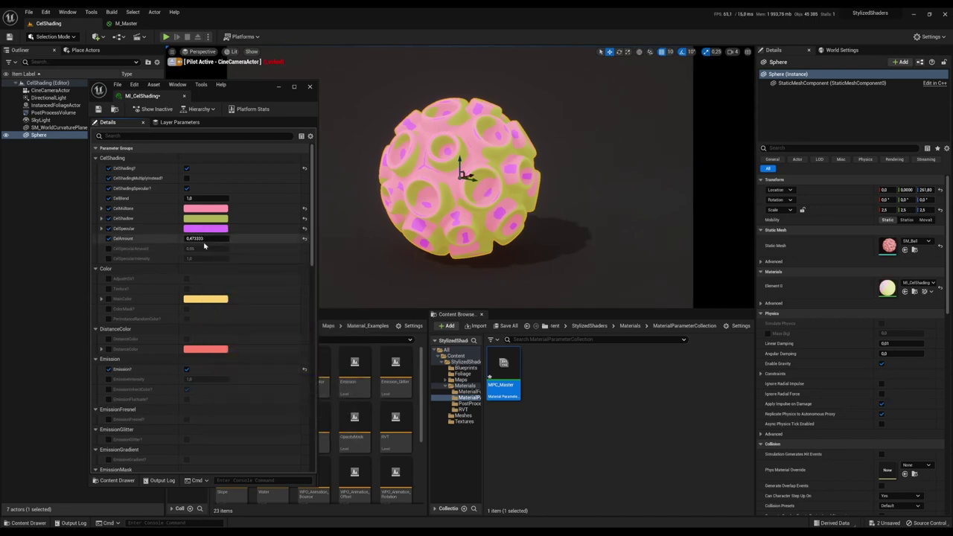
# Adjust the CelAmount value and enable the CelSpecularAmount and CelSpecularIntensity overrides
pyautogui.moveTo(204, 238); pyautogui.dragTo(185, 258)
pyautogui.click(108, 249)
pyautogui.click(109, 259)
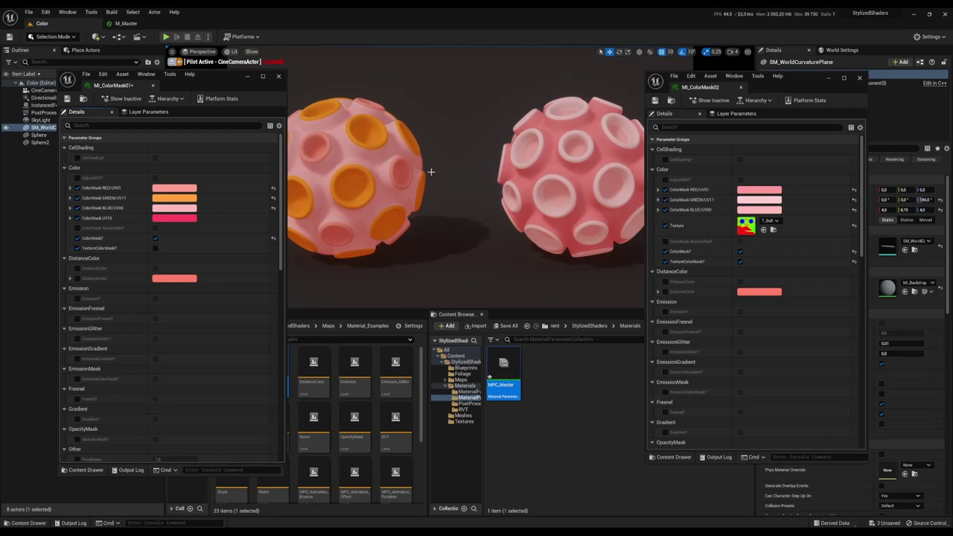
# Open the SM_Ball mesh of the orange-and-pink sphere and display its UV layout, moving the MI_ColorMask01 window clear of it
pyautogui.click(347, 170)
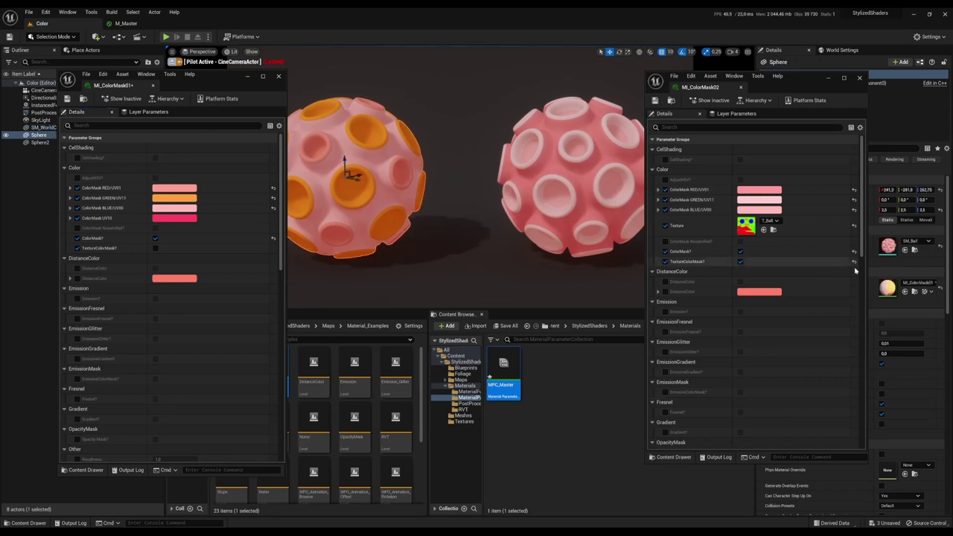
pyautogui.doubleClick(886, 247)
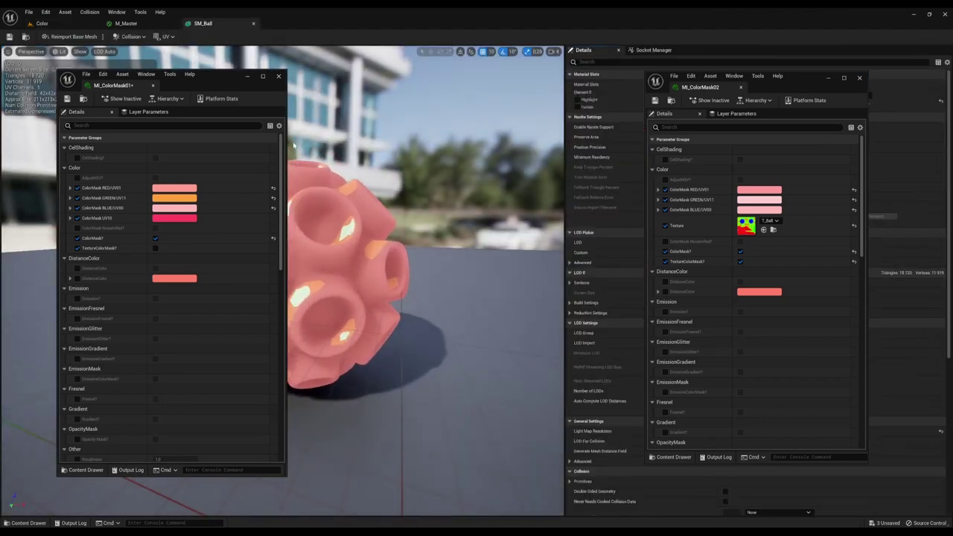
pyautogui.click(166, 37)
pyautogui.click(181, 64)
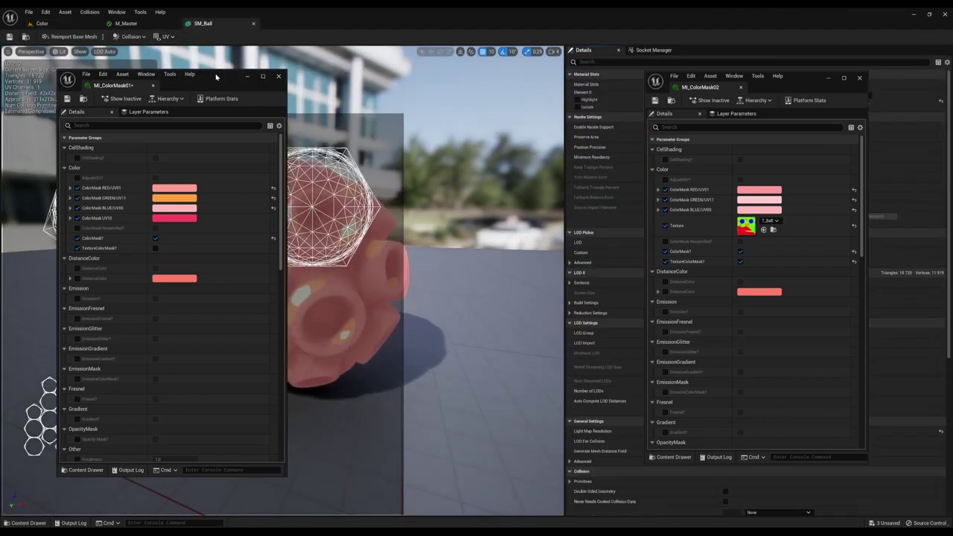
pyautogui.moveTo(216, 77); pyautogui.dragTo(475, 419)
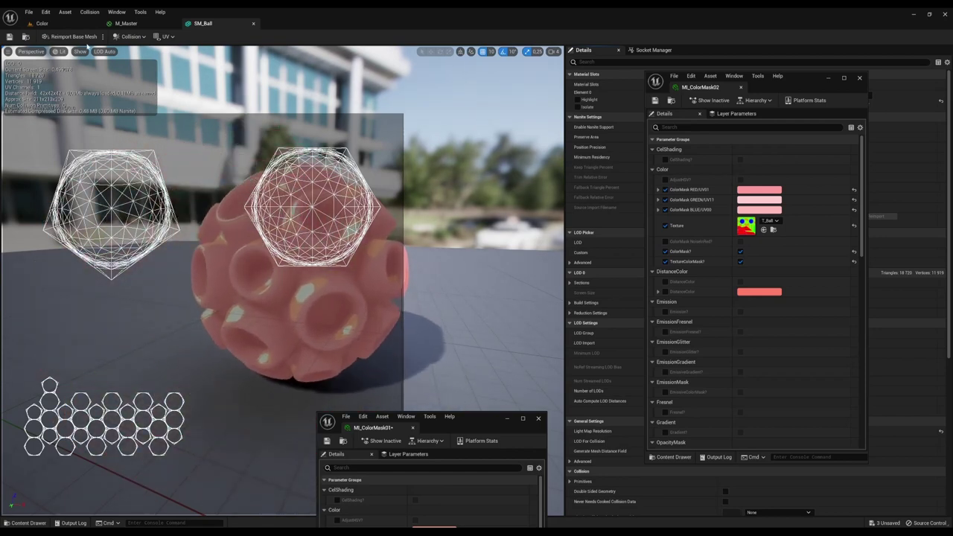
# Return to the Color level and set the ColorMask RED/UV01 color of MI_ColorMask01 to pale cyan
pyautogui.click(54, 26)
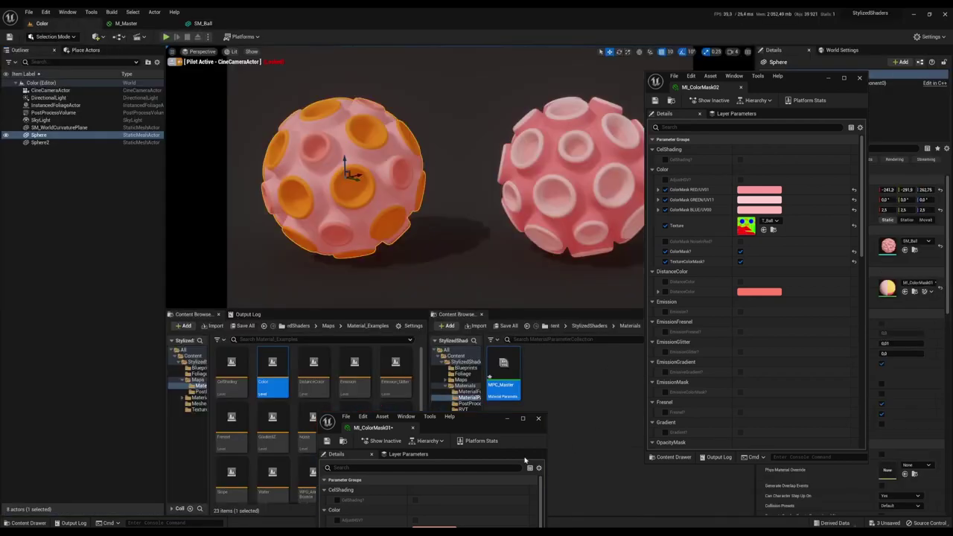
pyautogui.moveTo(480, 429); pyautogui.dragTo(207, 106)
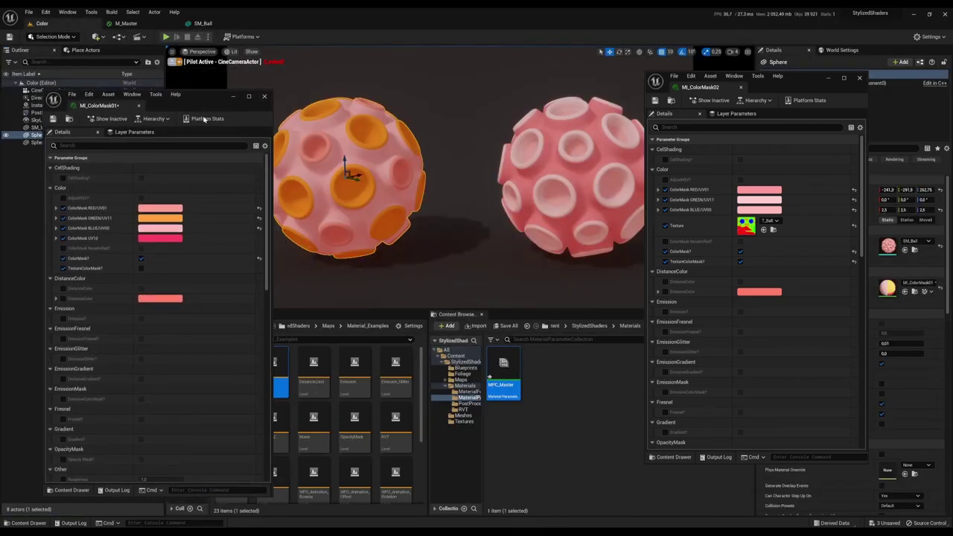
pyautogui.click(169, 210)
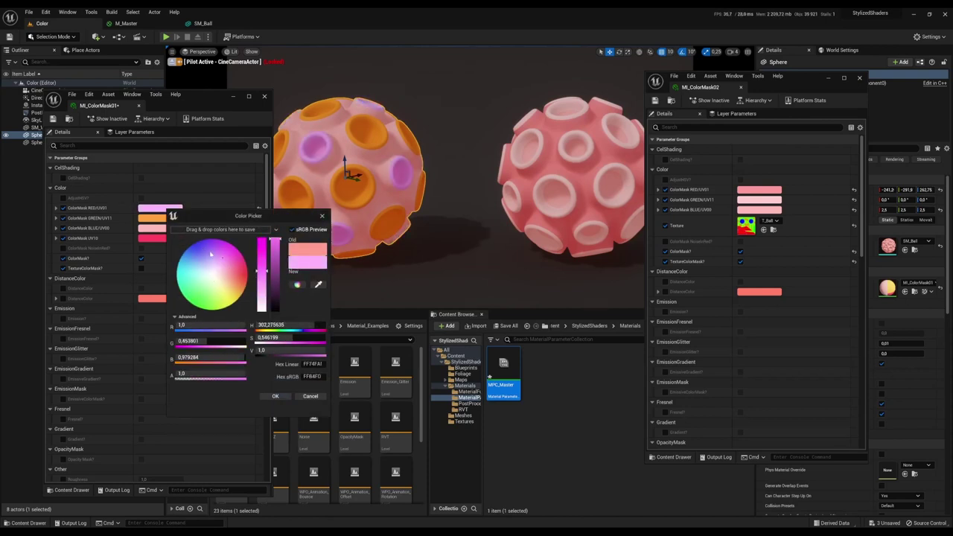
pyautogui.click(199, 273)
pyautogui.click(275, 397)
# Set the ColorMask GREEN/UV11 color of MI_ColorMask01 to magenta
pyautogui.click(153, 217)
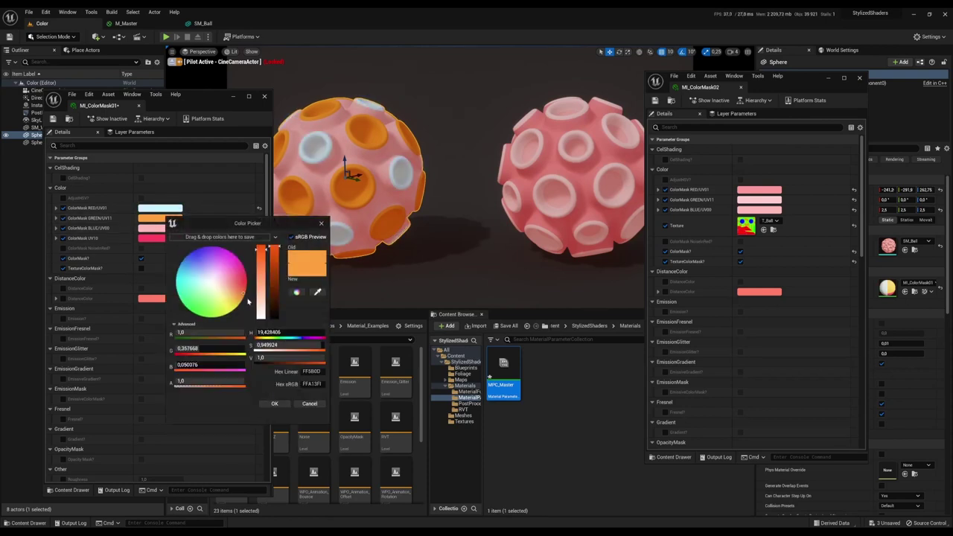
pyautogui.moveTo(215, 277); pyautogui.dragTo(241, 263)
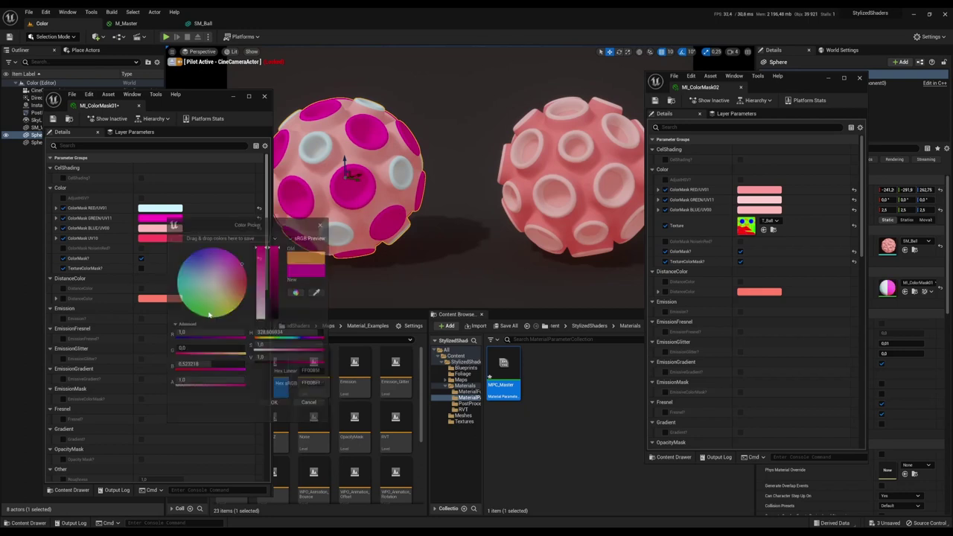
pyautogui.click(274, 403)
# Set the ColorMask BLUE/UV00 color of MI_ColorMask01 to light green
pyautogui.click(162, 229)
pyautogui.click(191, 317)
pyautogui.moveTo(190, 318); pyautogui.dragTo(201, 312)
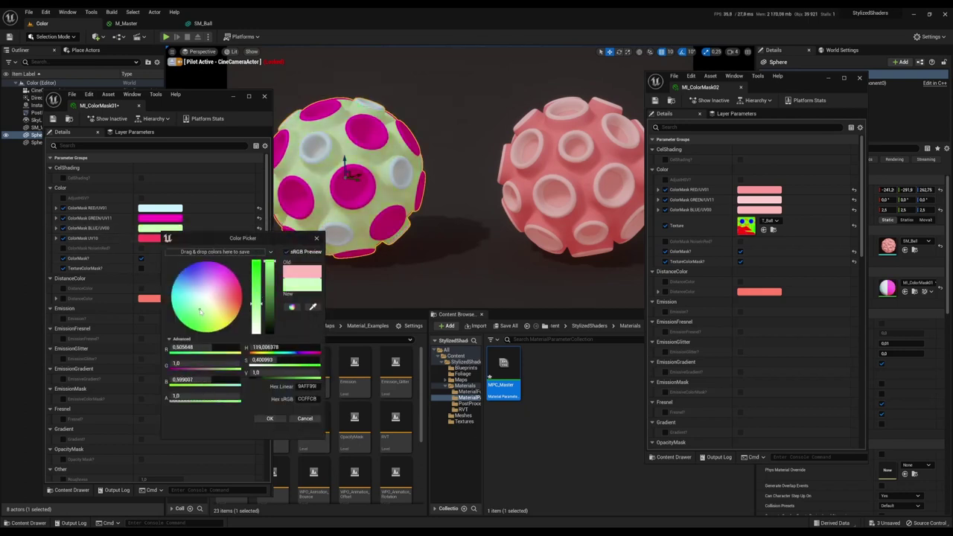
pyautogui.click(268, 418)
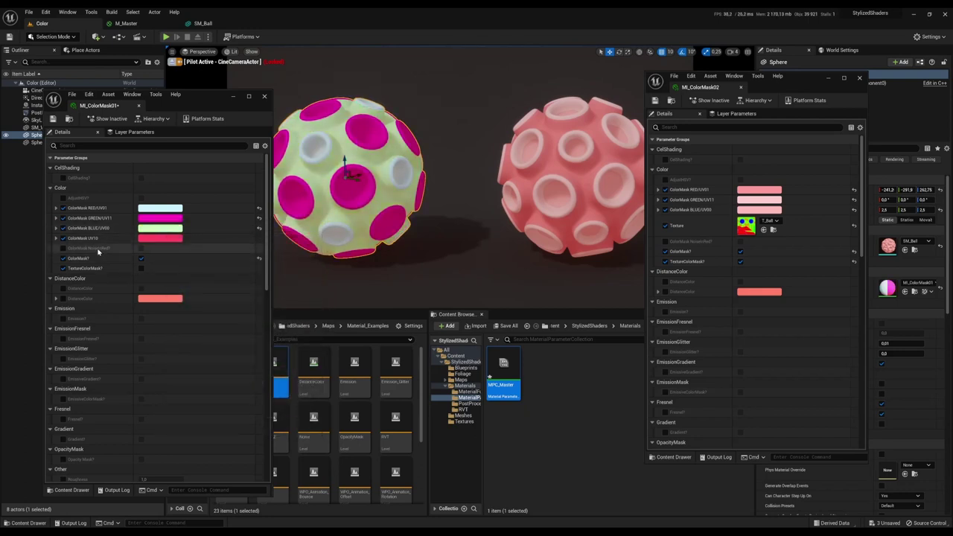
# Set the ColorMask UV10 color of MI_ColorMask01 to pale yellow and check the UV layout of SM_Ball
pyautogui.click(176, 239)
pyautogui.moveTo(237, 317)
pyautogui.mouseDown()
pyautogui.moveTo(210, 323)
pyautogui.moveTo(225, 322)
pyautogui.mouseUp()
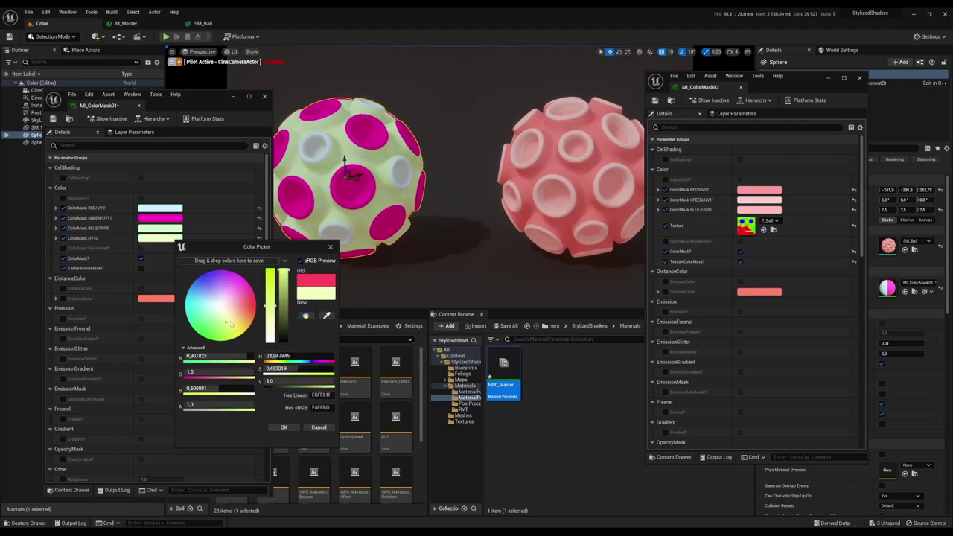
pyautogui.click(201, 23)
pyautogui.moveTo(257, 246); pyautogui.dragTo(533, 241)
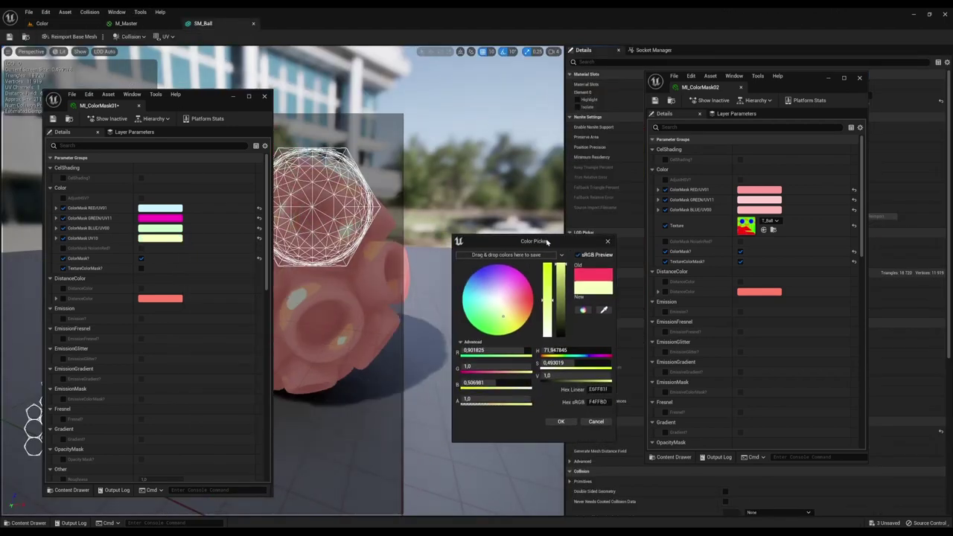
pyautogui.moveTo(210, 97); pyautogui.dragTo(188, 82)
pyautogui.click(42, 23)
pyautogui.click(608, 243)
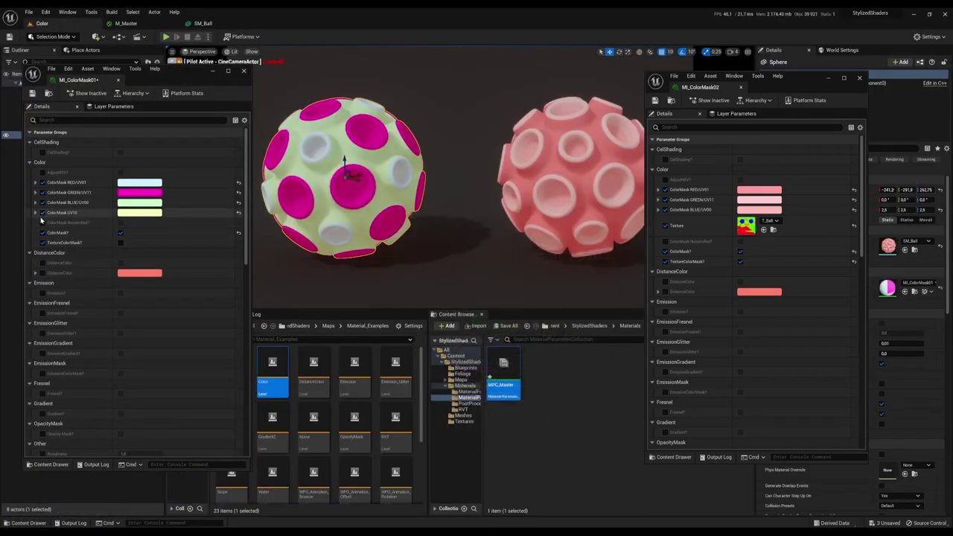
# Enable noise in the red color mask of MI_ColorMask01 and adjust its NoiseTextureScale
pyautogui.click(43, 223)
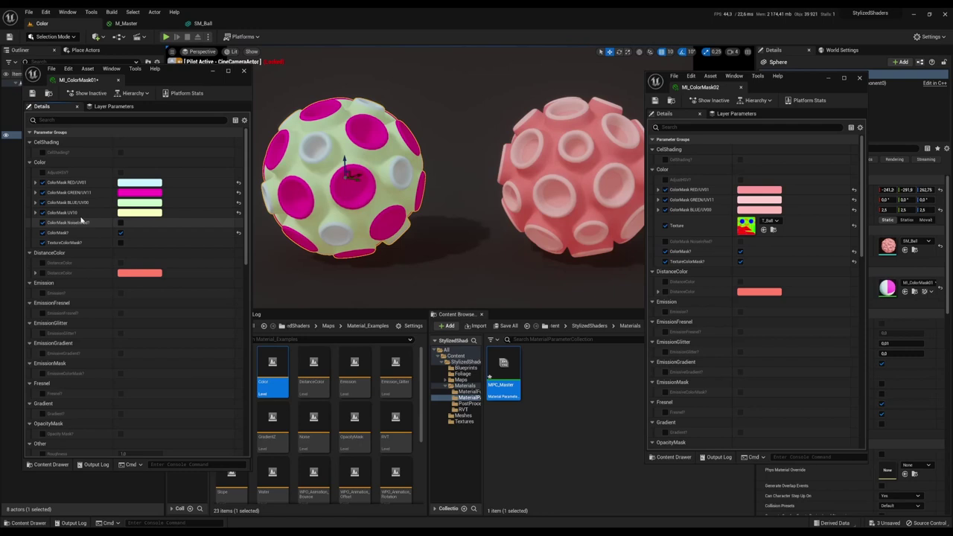
pyautogui.click(122, 225)
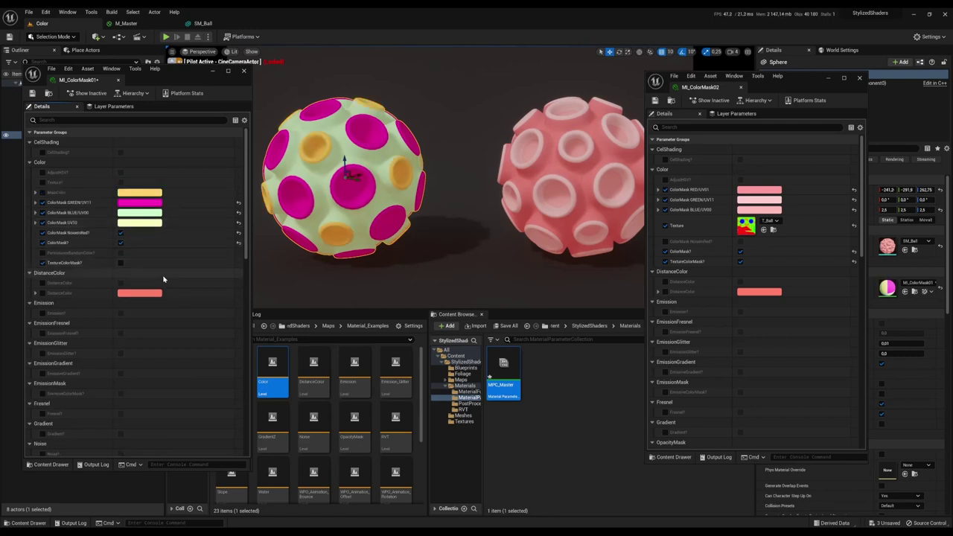
pyautogui.scroll(-1, 144, 262)
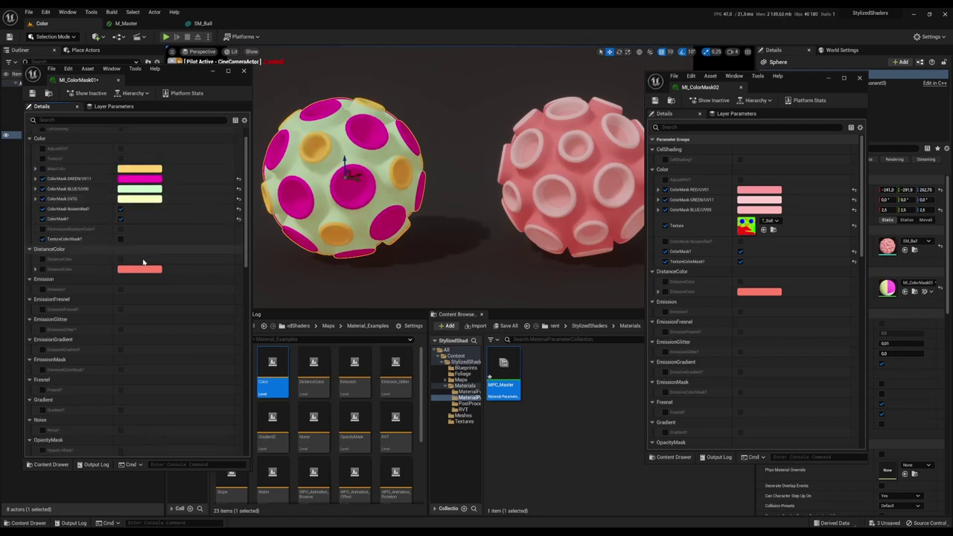
pyautogui.scroll(-2, 144, 262)
pyautogui.scroll(5, 67, 284)
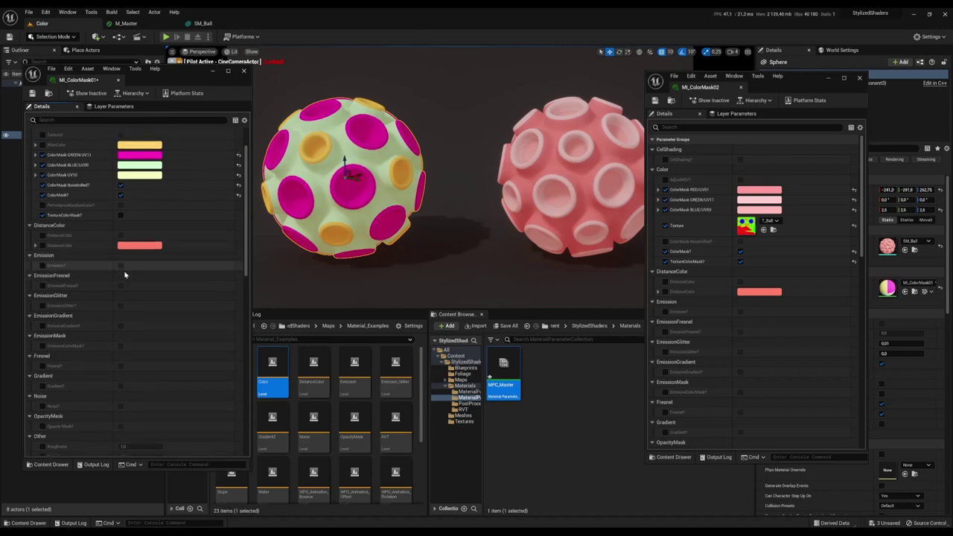
pyautogui.scroll(-1, 67, 284)
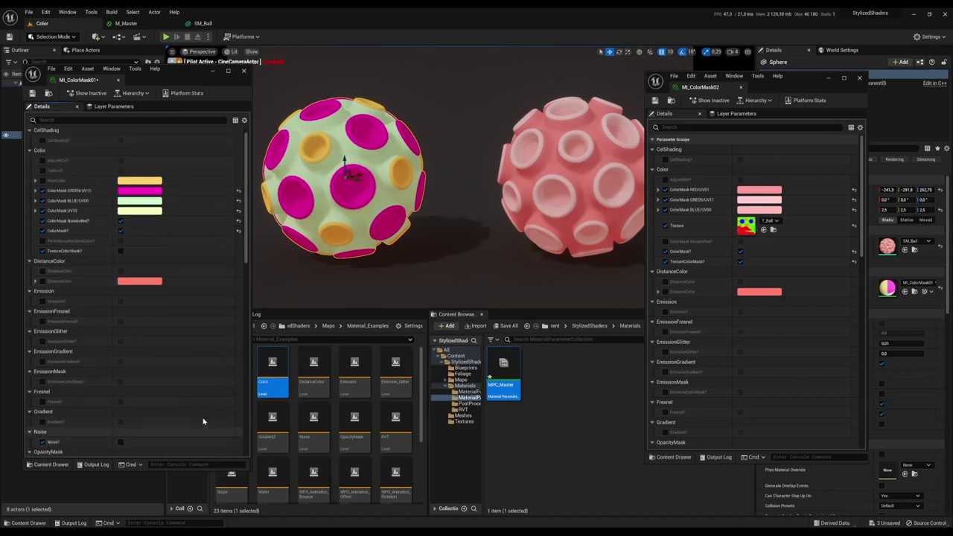
pyautogui.click(121, 441)
pyautogui.scroll(-8, 191, 414)
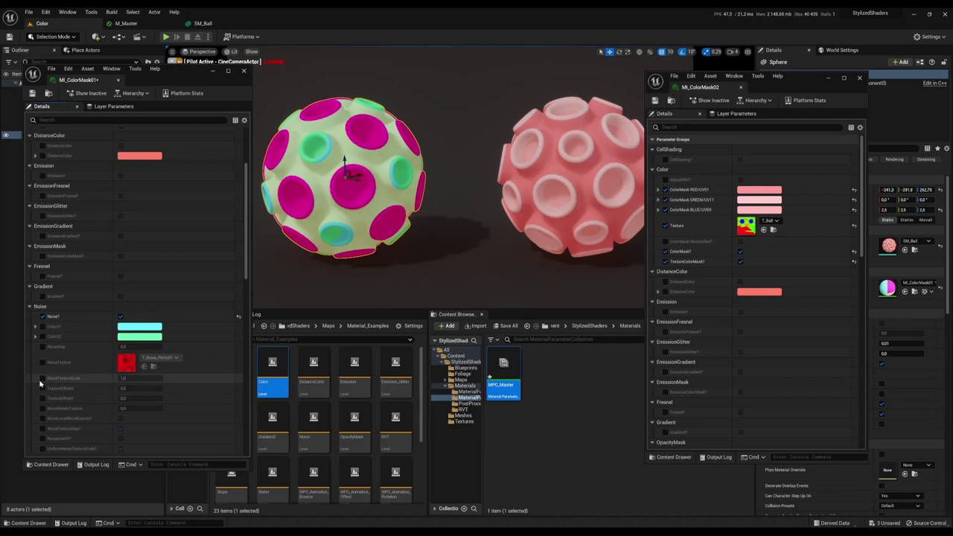
pyautogui.moveTo(141, 378); pyautogui.dragTo(160, 378)
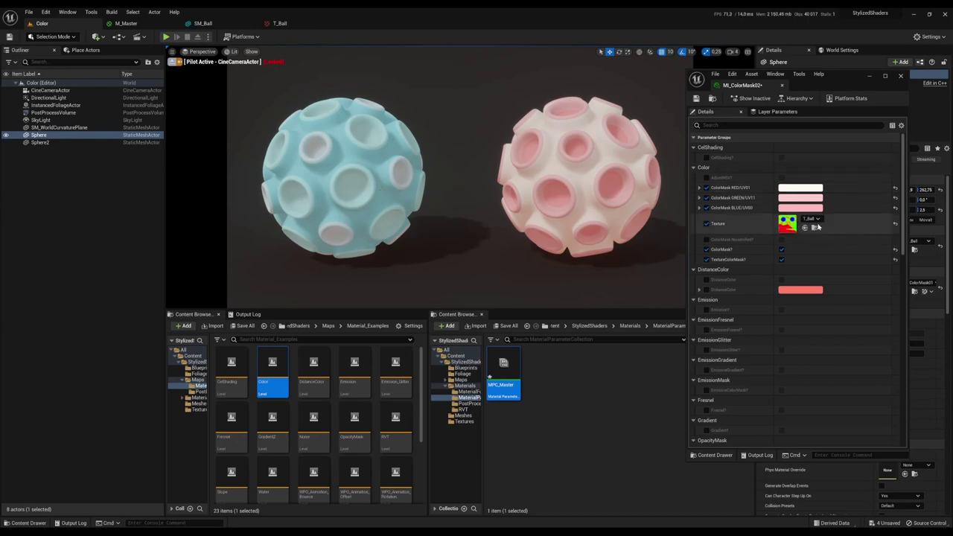
# View the T_Ball mask texture and set the ColorMask RED/UV01 color of MI_ColorMask02 to light pink
pyautogui.doubleClick(788, 223)
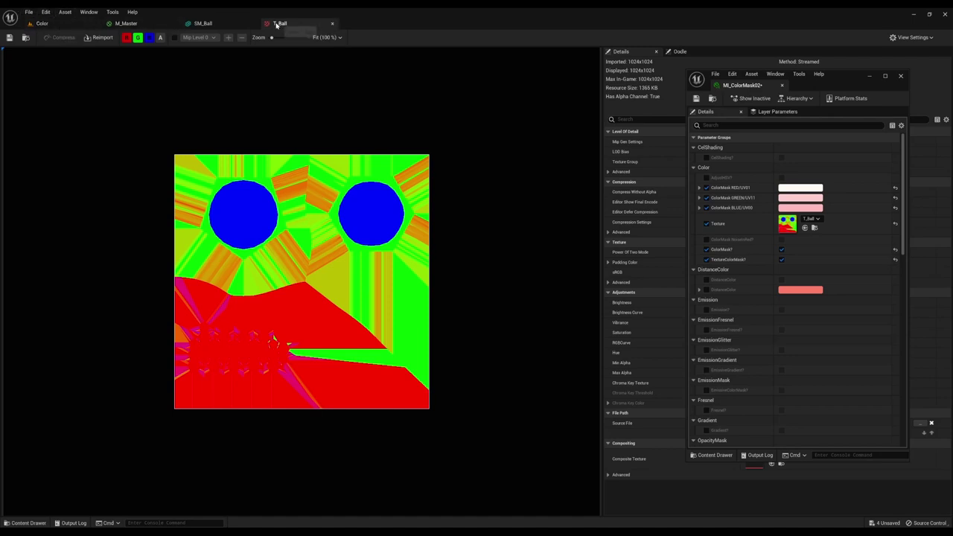
pyautogui.click(42, 23)
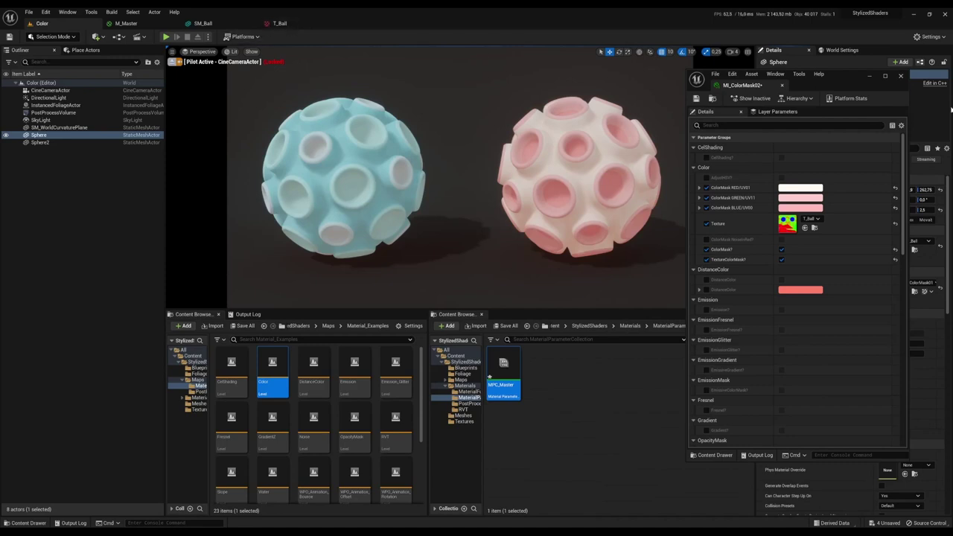
pyautogui.click(802, 192)
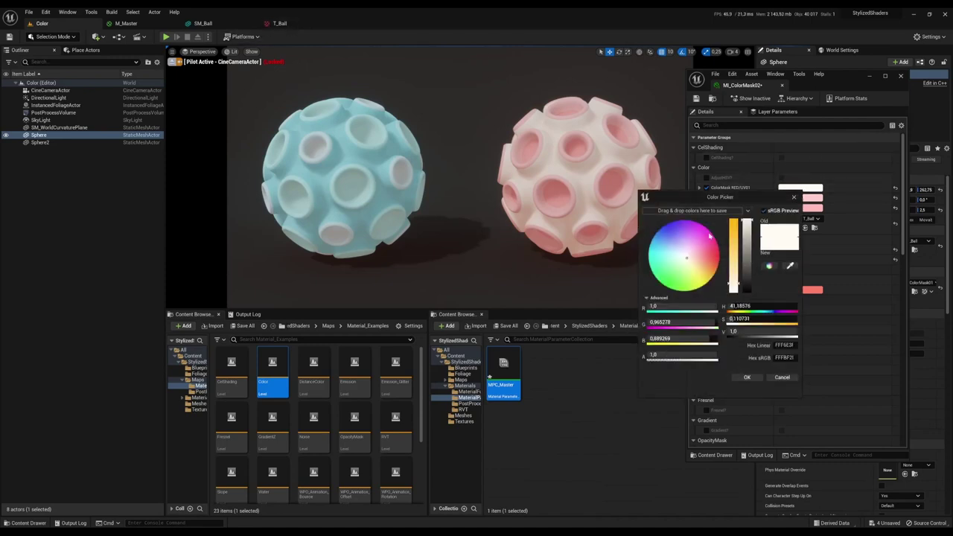
pyautogui.moveTo(687, 256); pyautogui.dragTo(695, 254)
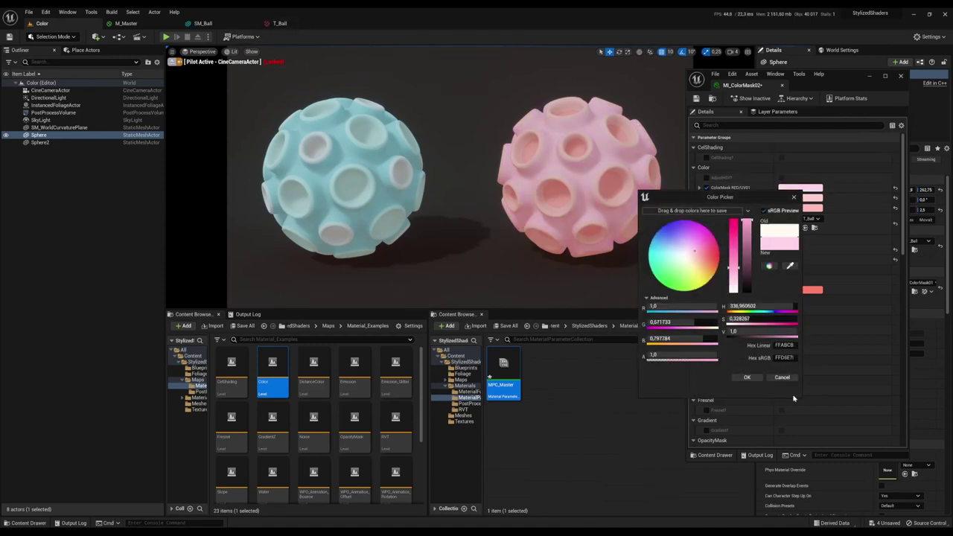
pyautogui.click(747, 377)
# Set the ColorMask GREEN/UV11 color of MI_ColorMask02 to salmon pink and the ColorMask BLUE/UV00 color to orange
pyautogui.click(806, 199)
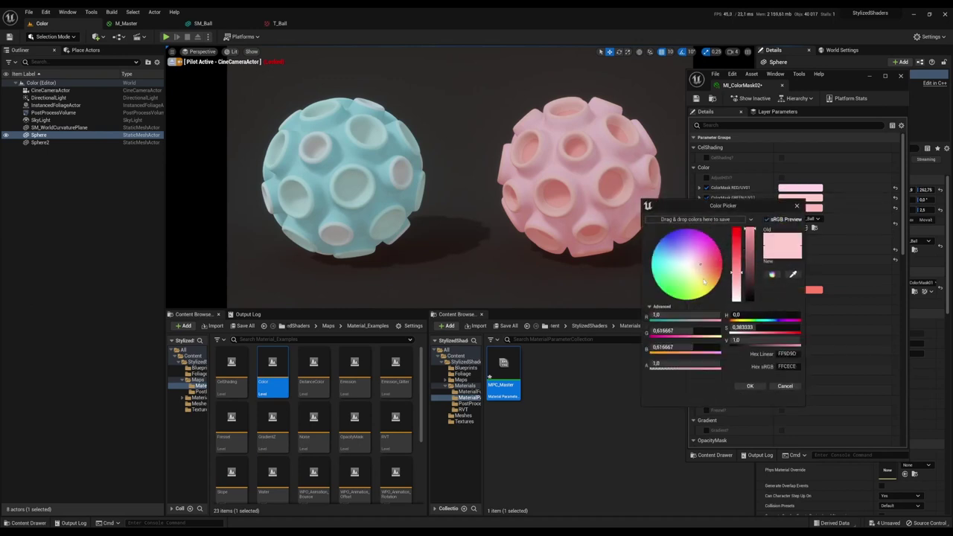
pyautogui.moveTo(704, 281)
pyautogui.mouseDown()
pyautogui.moveTo(712, 266)
pyautogui.moveTo(728, 280)
pyautogui.mouseUp()
pyautogui.click(750, 386)
pyautogui.click(802, 210)
pyautogui.click(751, 394)
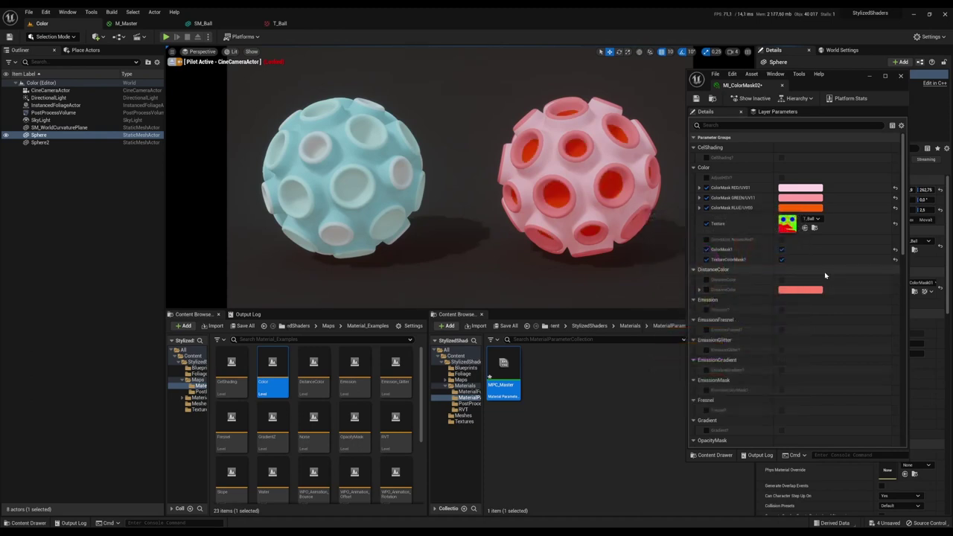
# Enable noise in the red color mask of MI_ColorMask02, then override and adjust its NoiseTextureScale
pyautogui.click(707, 240)
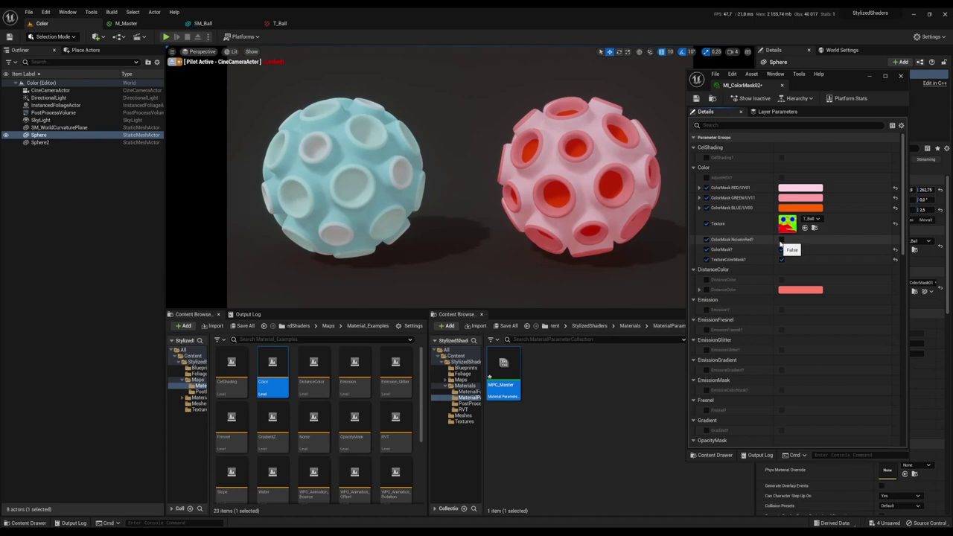
pyautogui.click(782, 240)
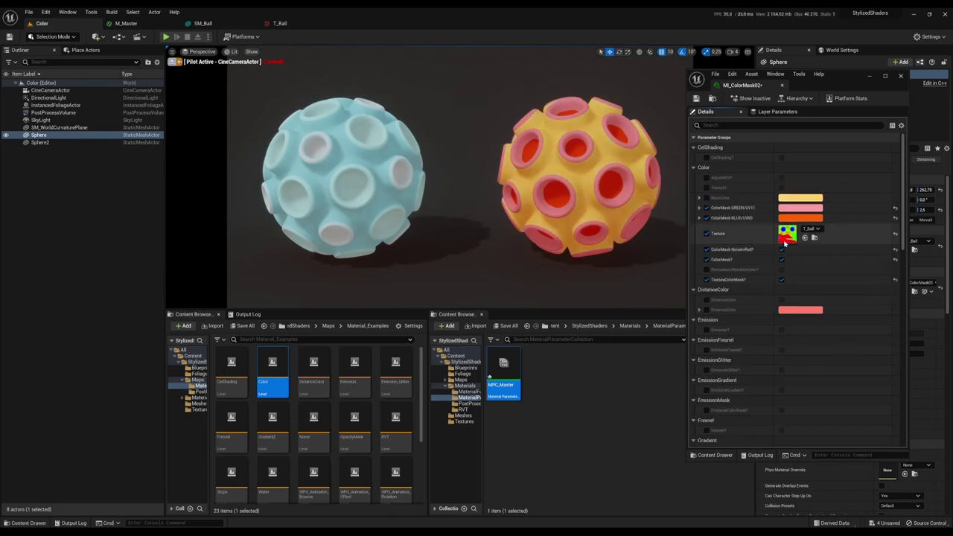
pyautogui.scroll(-3, 747, 347)
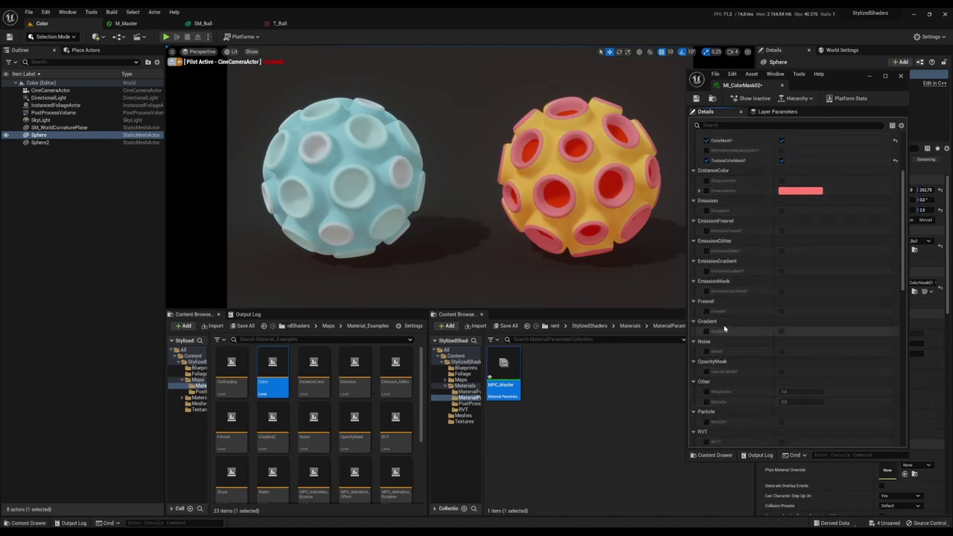
pyautogui.click(782, 352)
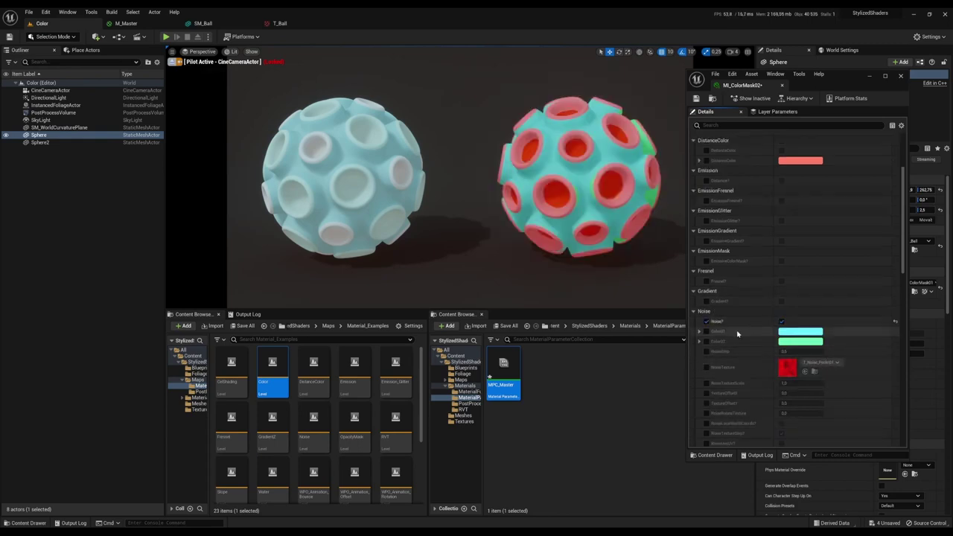
pyautogui.click(708, 384)
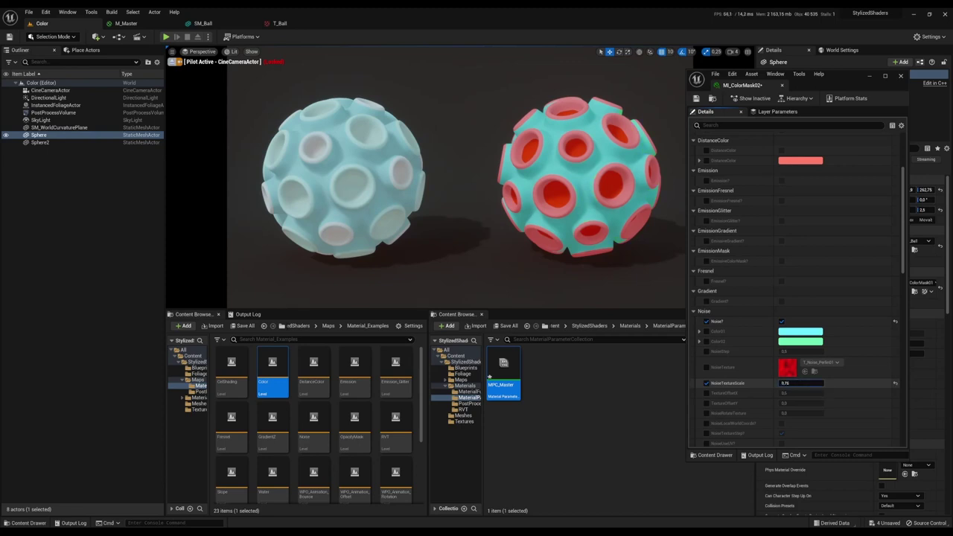
pyautogui.moveTo(801, 383); pyautogui.dragTo(819, 383)
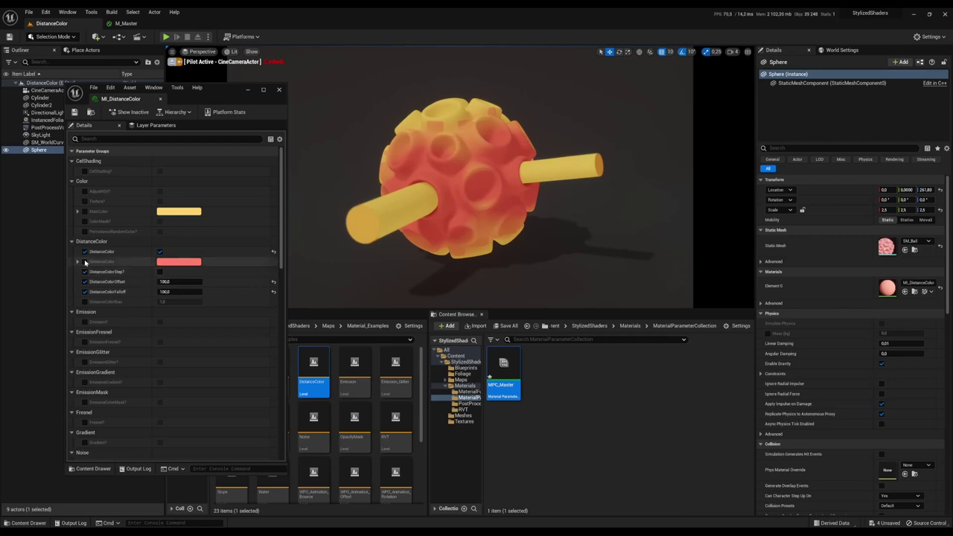
# Set the DistanceColor color of MI_DistanceColor to pale lilac pink
pyautogui.click(178, 261)
pyautogui.moveTo(253, 328)
pyautogui.mouseDown()
pyautogui.moveTo(252, 309)
pyautogui.moveTo(262, 325)
pyautogui.moveTo(237, 320)
pyautogui.mouseUp()
pyautogui.click(292, 449)
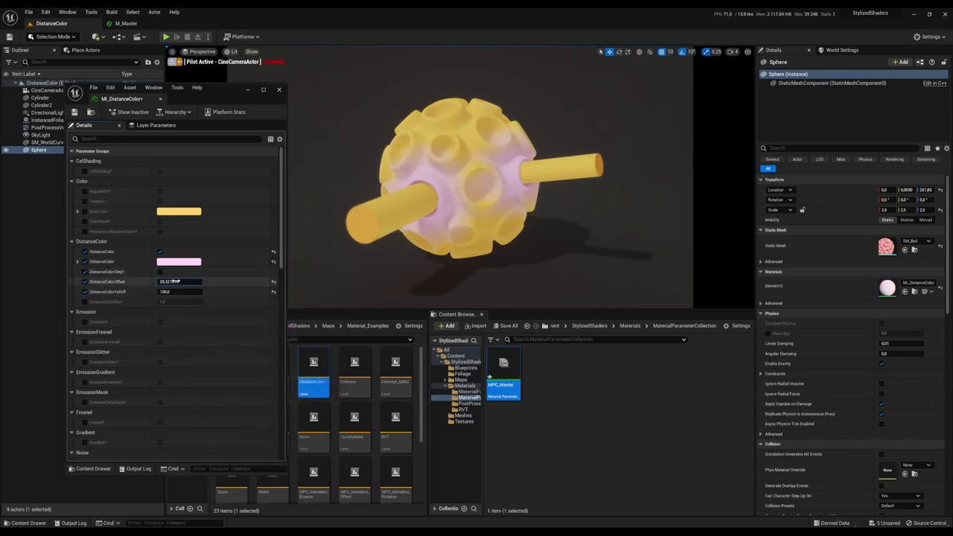
# Set the DistanceColorFalloff of MI_DistanceColor to about 102.5 and override DistanceColorBias with about 0.49
pyautogui.moveTo(187, 292)
pyautogui.mouseDown()
pyautogui.moveTo(246, 292)
pyautogui.moveTo(171, 293)
pyautogui.mouseUp()
pyautogui.click(84, 302)
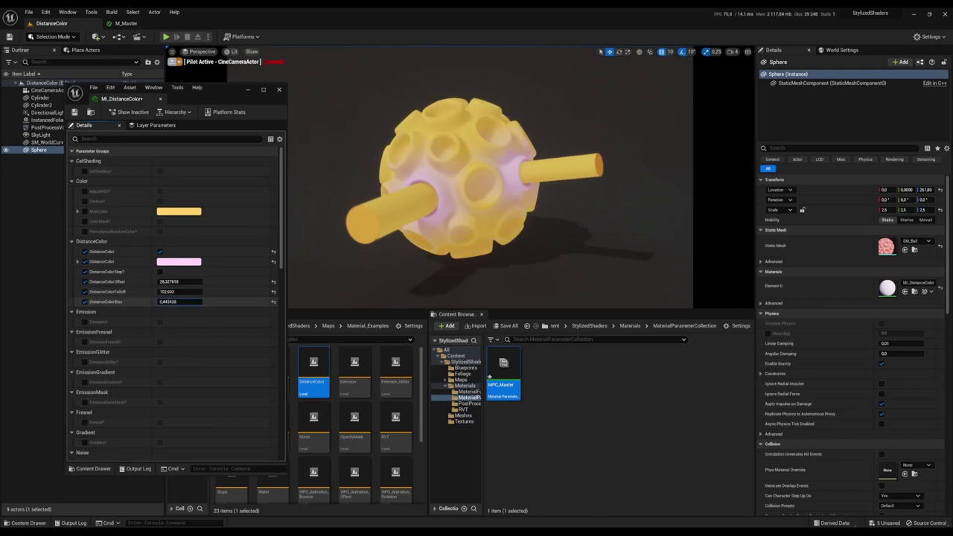
# Enable DistanceColorStep? in MI_DistanceColor and raise DistanceColorOffset to about 51
pyautogui.click(159, 272)
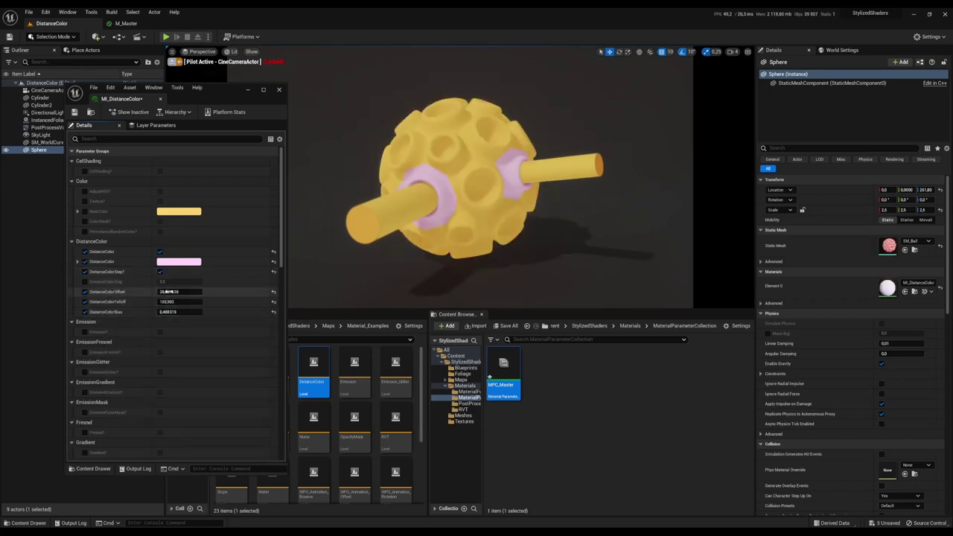
pyautogui.moveTo(170, 292); pyautogui.dragTo(190, 291)
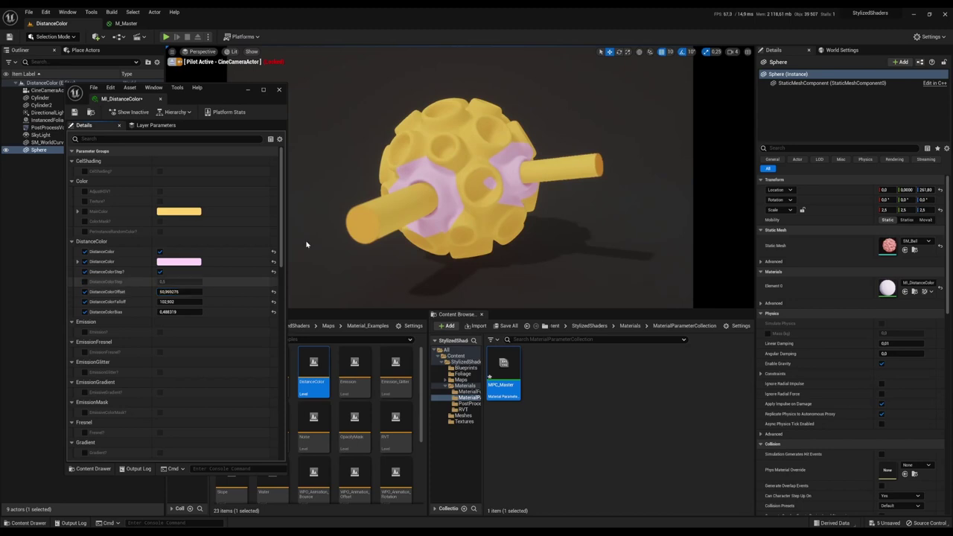
# Move the front cylinder across the sphere to change where the two meshes intersect
pyautogui.click(410, 204)
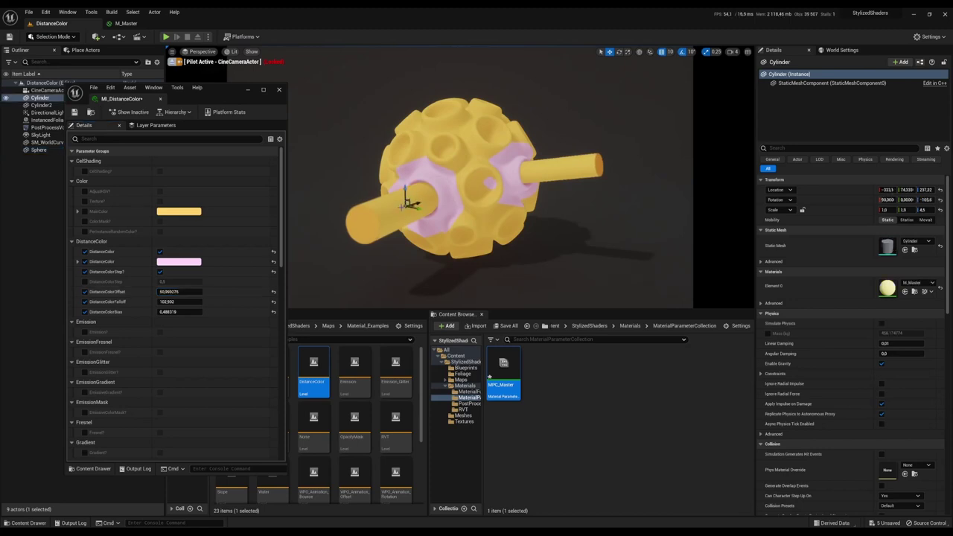
pyautogui.moveTo(412, 206); pyautogui.dragTo(377, 206)
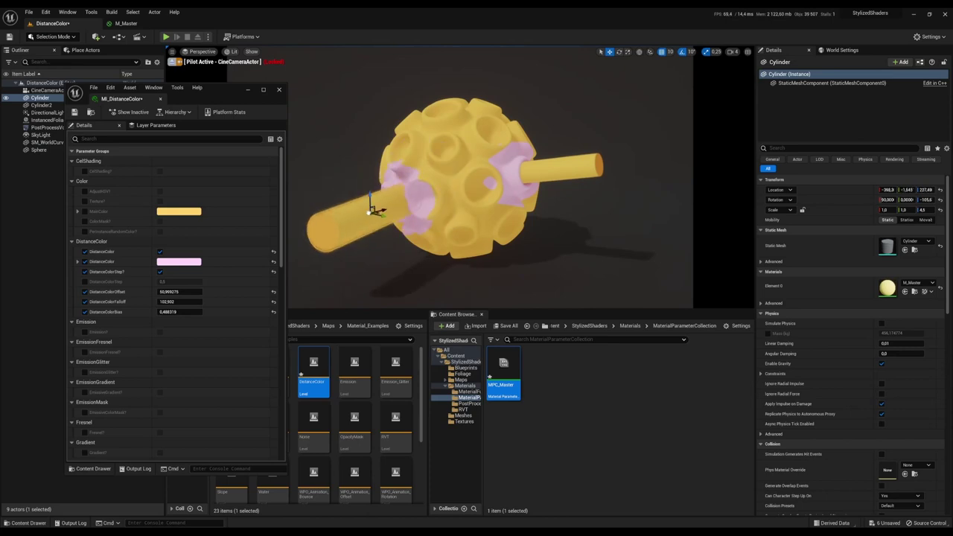
# Filter the sphere's details for "distance" and switch Affect Distance Field Lighting on and back off
pyautogui.click(462, 170)
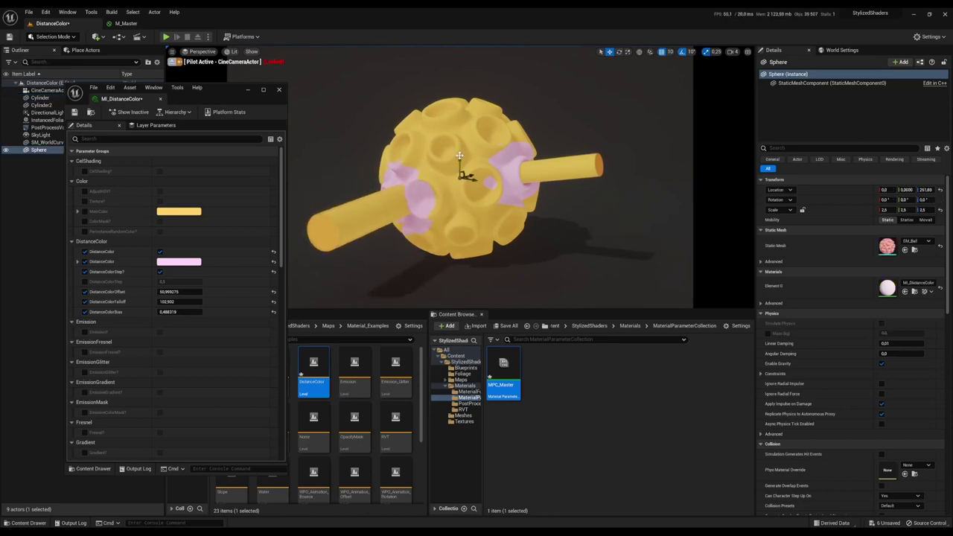
pyautogui.click(814, 150)
pyautogui.write('distane')
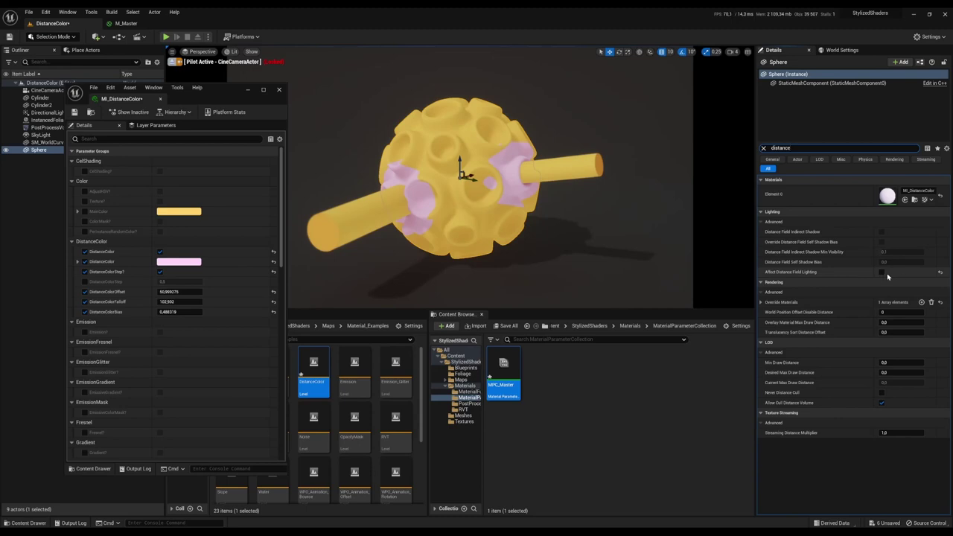
pyautogui.click(883, 273)
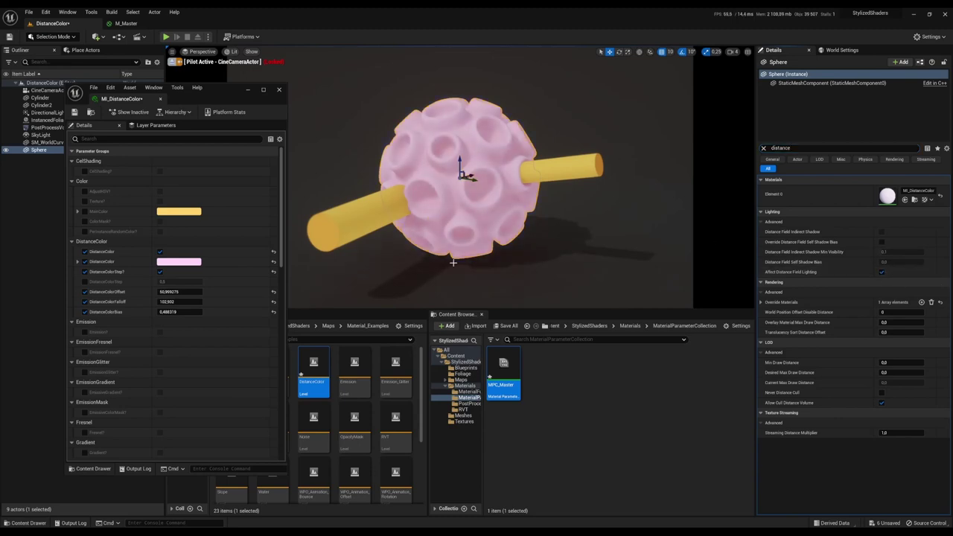
pyautogui.click(883, 272)
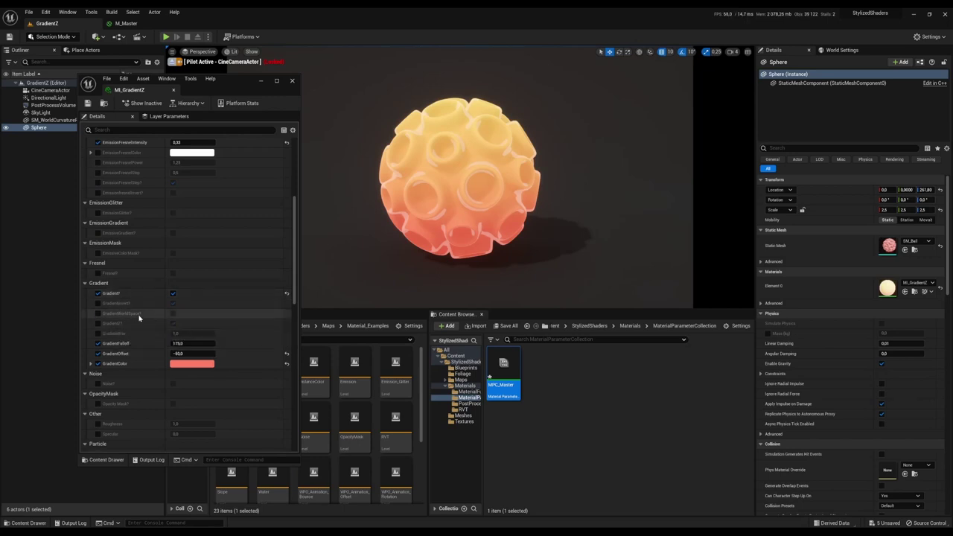
# Override GradientInvert? in MI_GradientZ, switching it off and back on, and enable GradientWorldSpace?
pyautogui.click(97, 303)
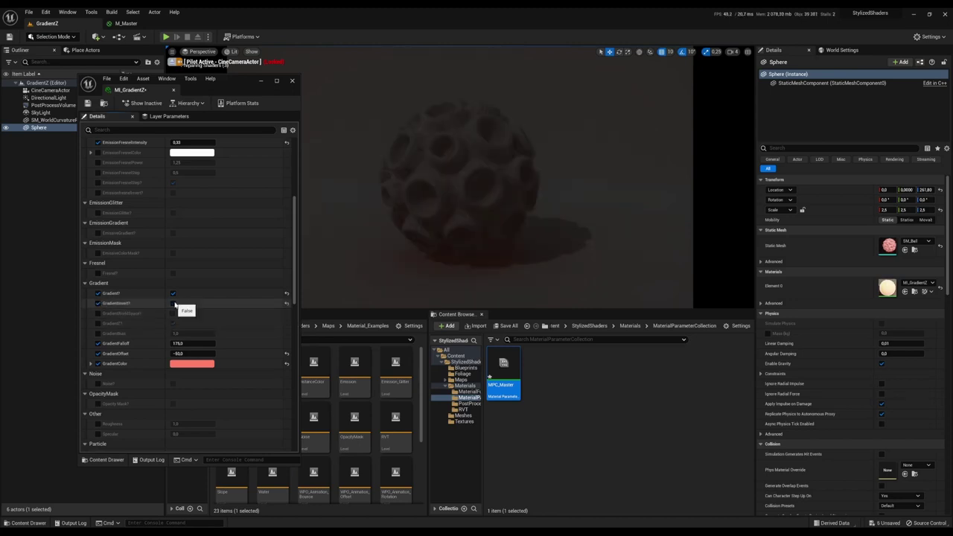
pyautogui.click(174, 304)
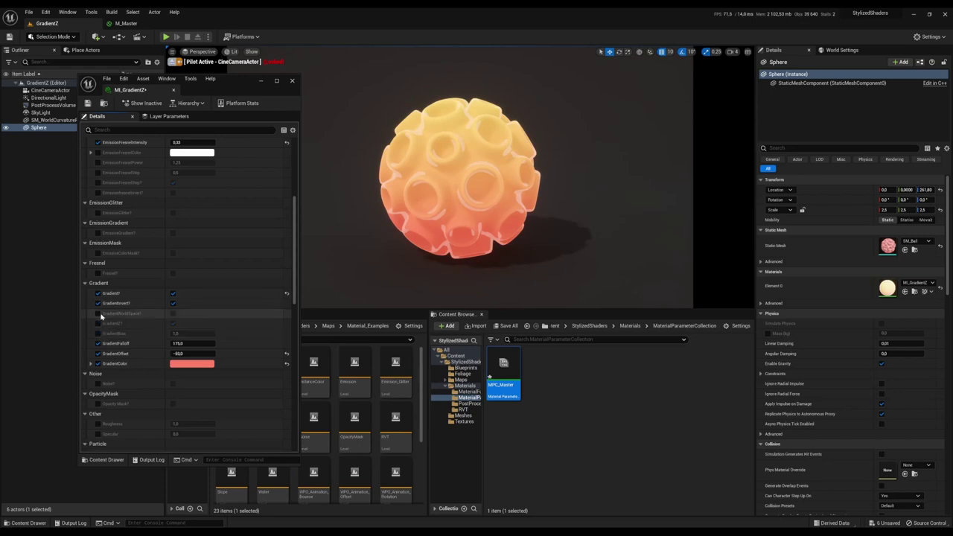
pyautogui.click(97, 313)
pyautogui.click(174, 314)
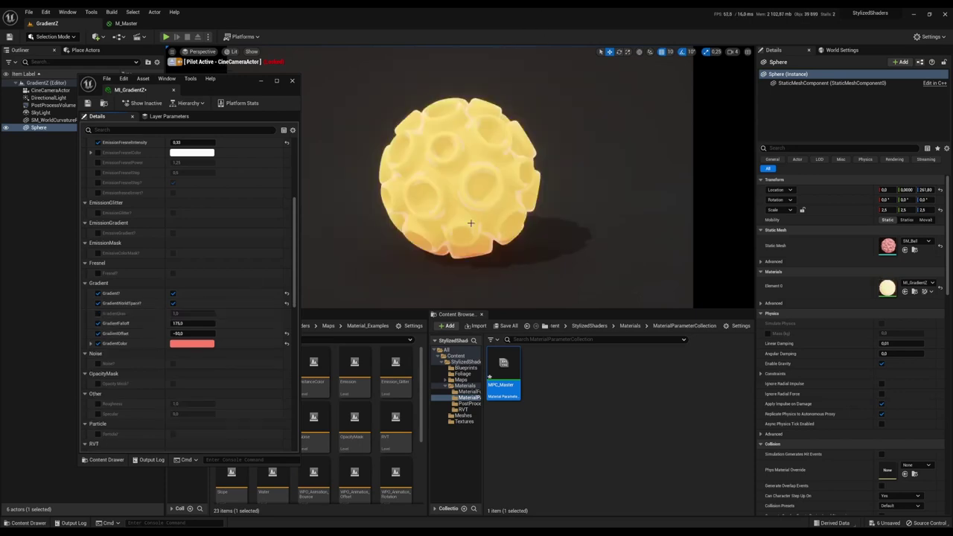
# Stop piloting the CineCameraActor, frame the sphere and move it vertically to about Z 271.8
pyautogui.click(172, 62)
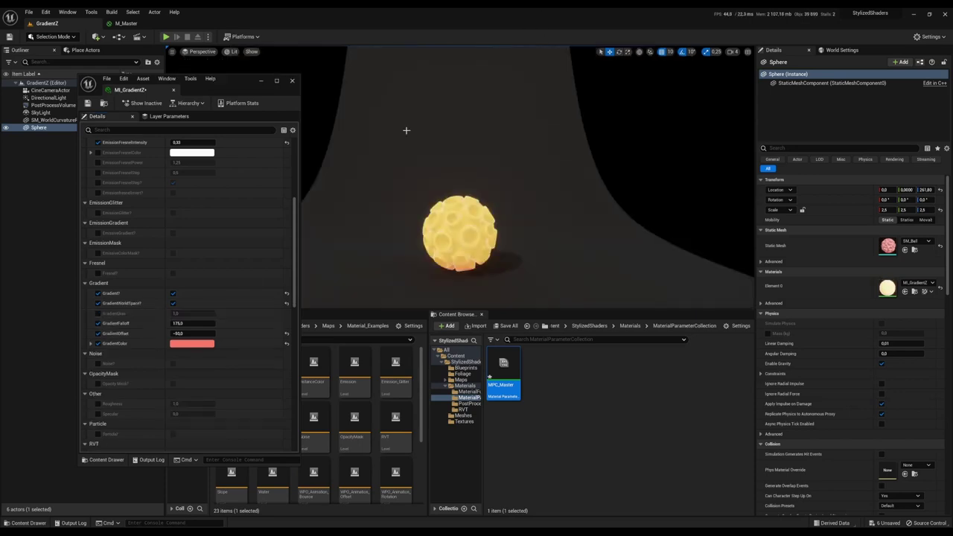
pyautogui.moveTo(407, 131); pyautogui.dragTo(399, 160)
pyautogui.press('f')
pyautogui.scroll(-2, 483, 206)
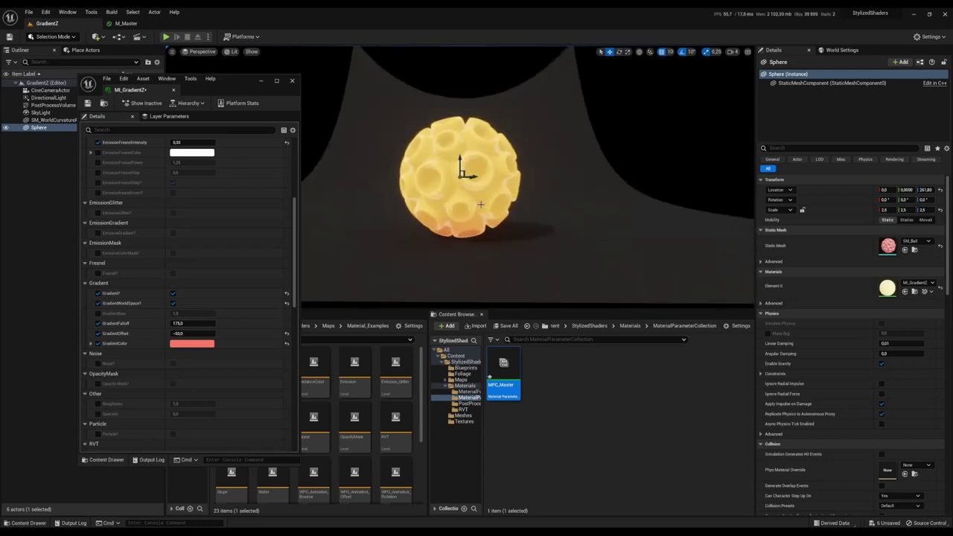
pyautogui.keyDown('shift'); pyautogui.moveTo(459, 160); pyautogui.dragTo(459, 272); pyautogui.keyUp('shift')
pyautogui.keyDown('shift'); pyautogui.moveTo(460, 177); pyautogui.dragTo(460, 152); pyautogui.keyUp('shift')
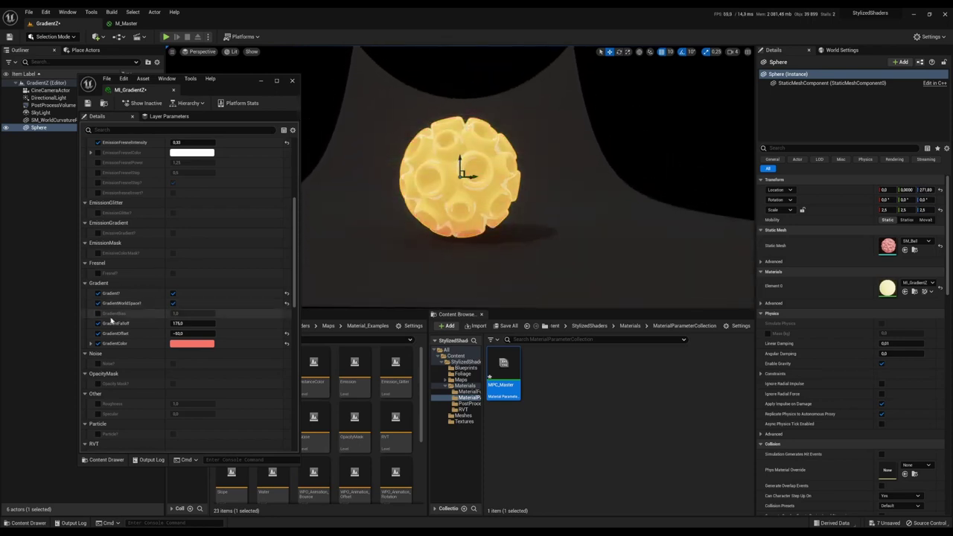
# Disable GradientWorldSpace? in MI_GradientZ and raise the sphere to about Z 441.8
pyautogui.click(173, 303)
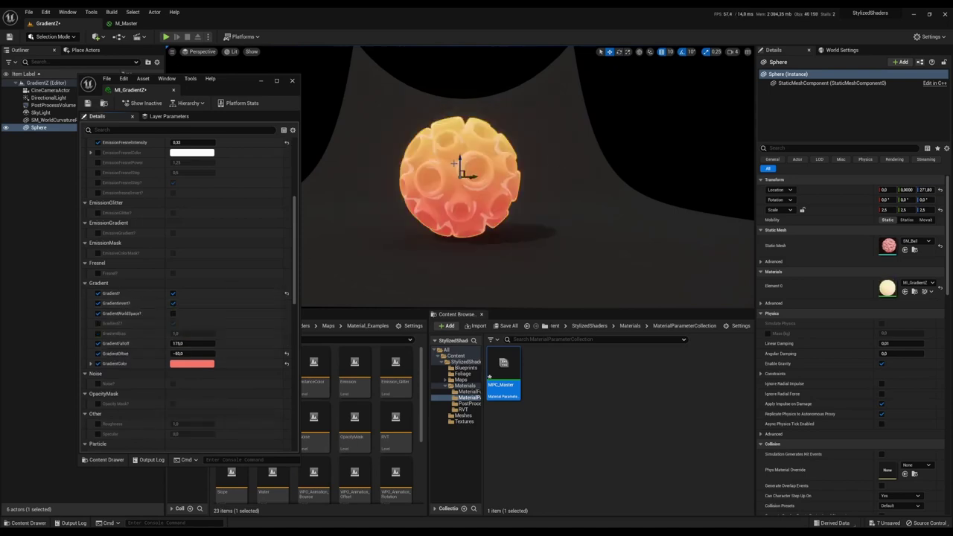
pyautogui.moveTo(459, 159)
pyautogui.keyDown('shift'); pyautogui.mouseDown()
pyautogui.moveTo(459, 109)
pyautogui.moveTo(460, 169)
pyautogui.moveTo(460, 157)
pyautogui.mouseUp(); pyautogui.keyUp('shift')
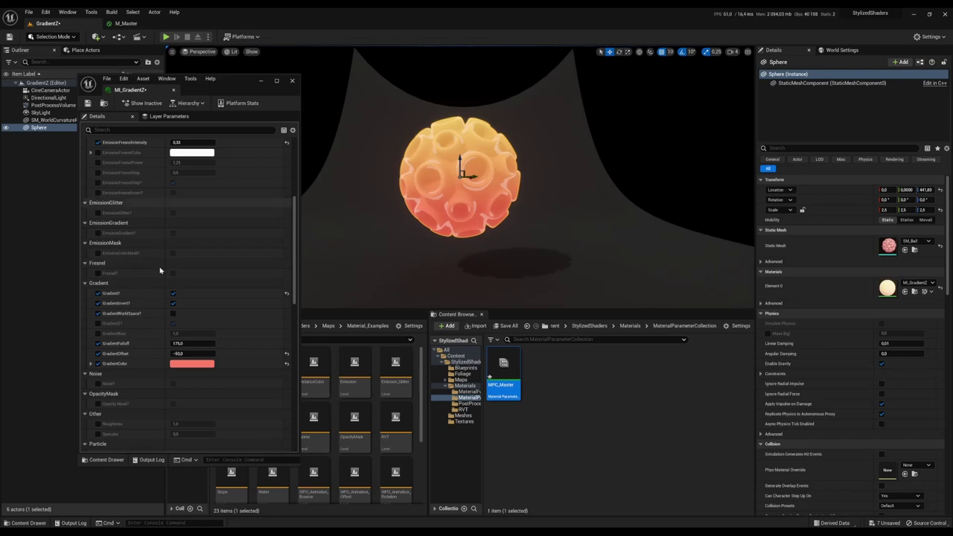
# Override GradientBias with about 0.81, and set GradientFalloff to about 178.7 and GradientOffset to about -26
pyautogui.click(98, 334)
pyautogui.moveTo(192, 334)
pyautogui.mouseDown()
pyautogui.moveTo(213, 334)
pyautogui.moveTo(170, 345)
pyautogui.moveTo(207, 343)
pyautogui.moveTo(202, 354)
pyautogui.moveTo(210, 333)
pyautogui.moveTo(194, 354)
pyautogui.mouseUp()
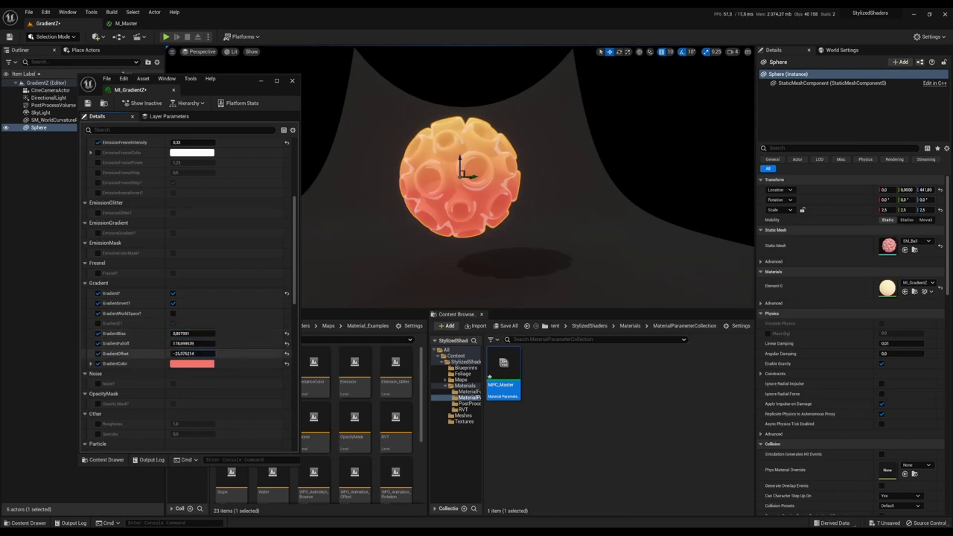
# Pick a different GradientColor for MI_GradientZ on the color wheel
pyautogui.click(212, 363)
pyautogui.moveTo(271, 387); pyautogui.dragTo(262, 369)
pyautogui.click(320, 517)
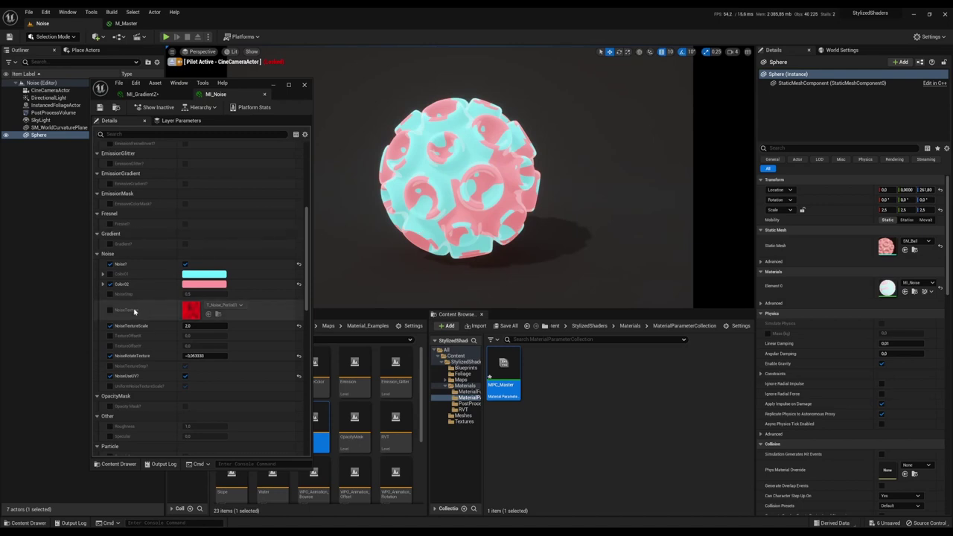
# Override the noise Color01 of MI_Noise and set it to light blue
pyautogui.click(110, 275)
pyautogui.click(204, 274)
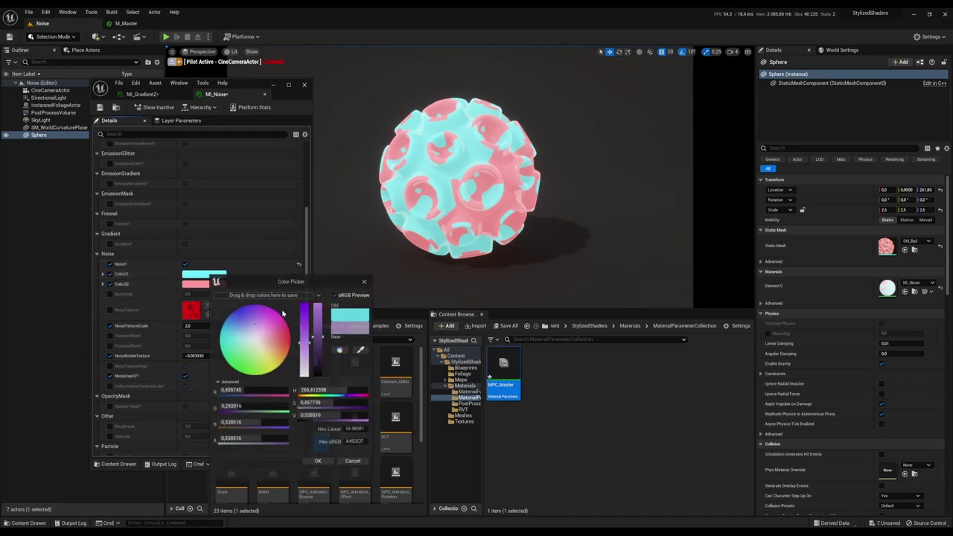
pyautogui.moveTo(238, 339)
pyautogui.mouseDown()
pyautogui.moveTo(262, 333)
pyautogui.moveTo(233, 330)
pyautogui.mouseUp()
pyautogui.click(319, 463)
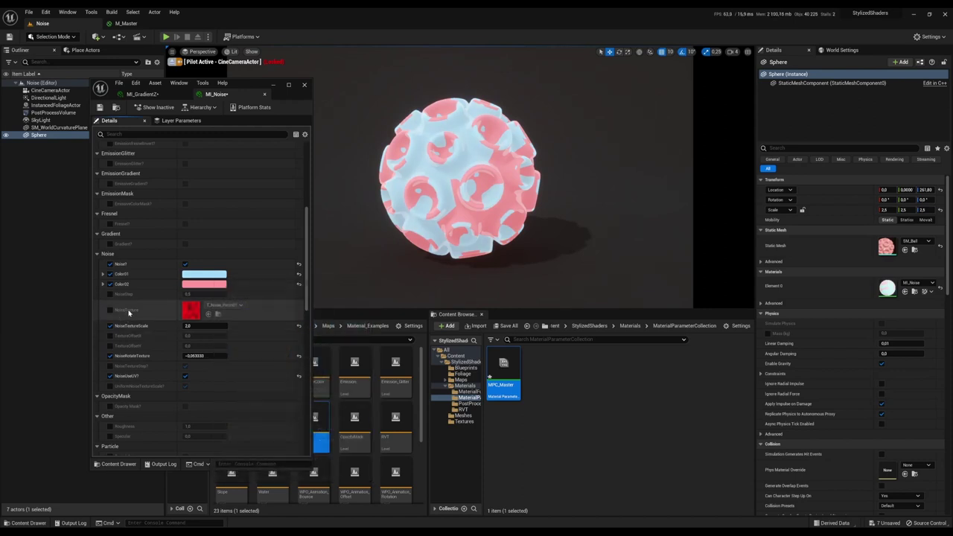
# In MI_Noise, override NoiseStep with about 0.516 and NoiseTexture with T_Noise_Perlin01, and set NoiseTextureScale to about 2.96
pyautogui.moveTo(203, 295)
pyautogui.mouseDown()
pyautogui.moveTo(216, 295)
pyautogui.moveTo(195, 295)
pyautogui.moveTo(206, 295)
pyautogui.mouseUp()
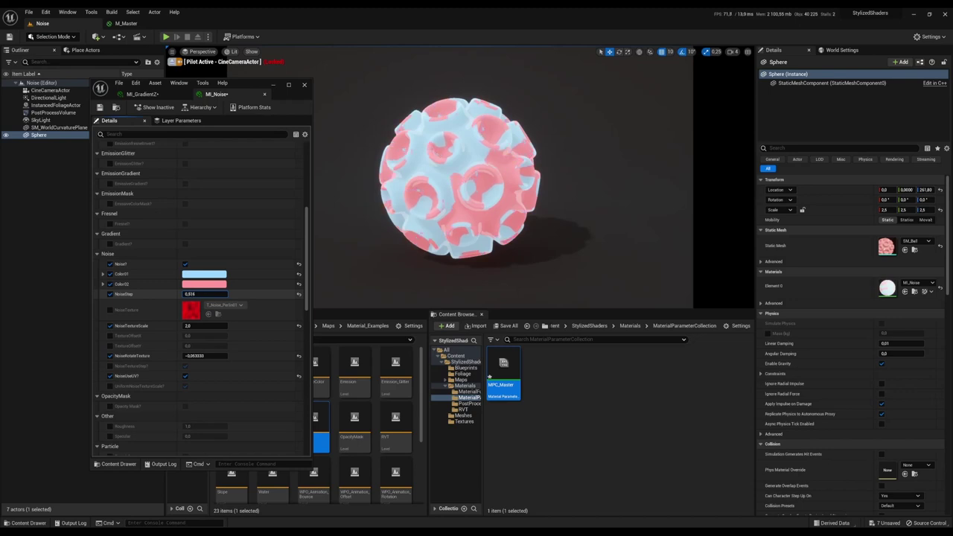
pyautogui.click(222, 305)
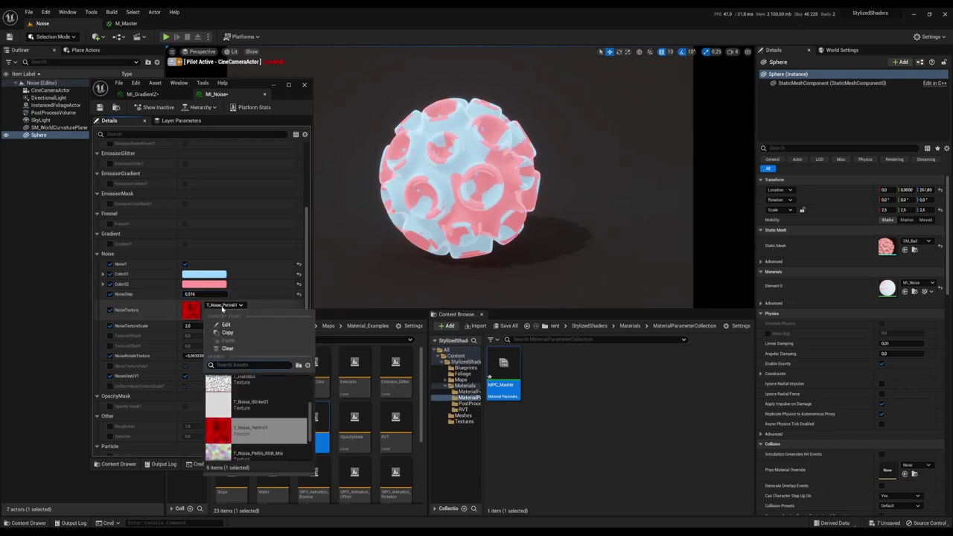
pyautogui.click(223, 306)
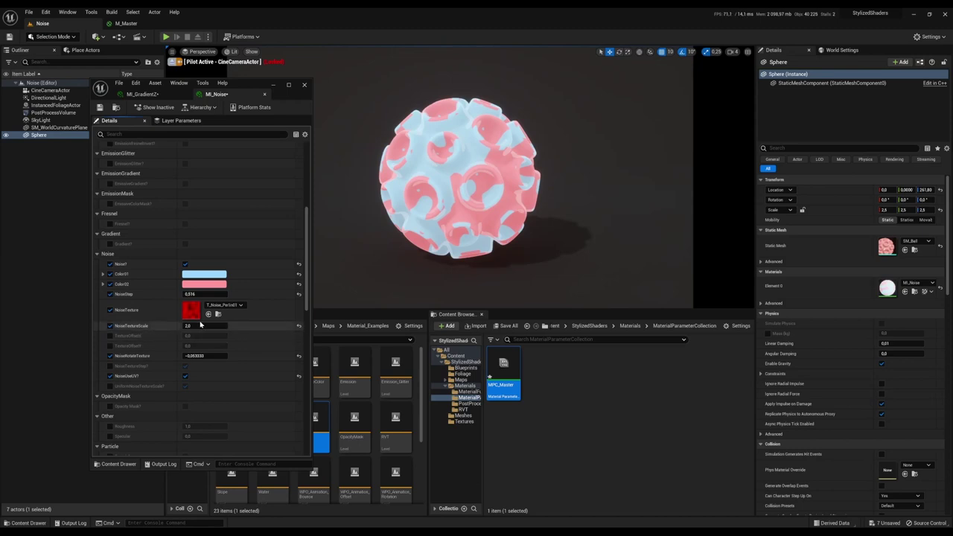
pyautogui.moveTo(200, 325)
pyautogui.mouseDown()
pyautogui.moveTo(221, 325)
pyautogui.moveTo(198, 326)
pyautogui.mouseUp()
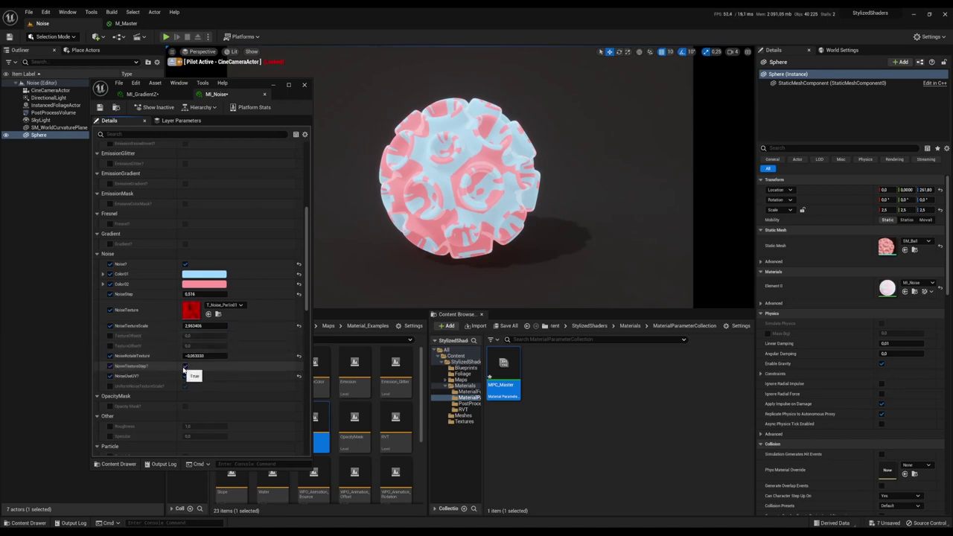
# Override NoiseTextureStep? in MI_Noise, switching it off and back on, and disable NoiseUseUV?
pyautogui.click(184, 367)
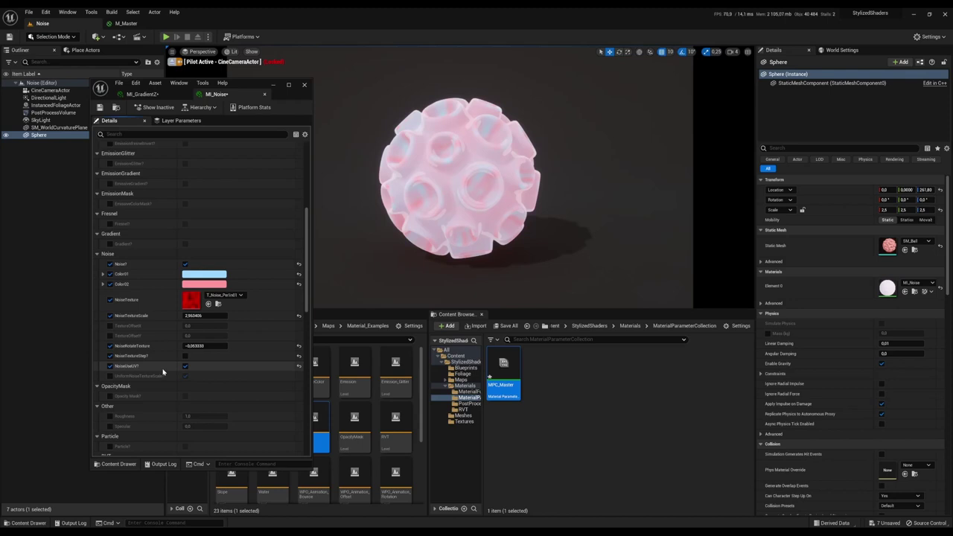
pyautogui.click(185, 357)
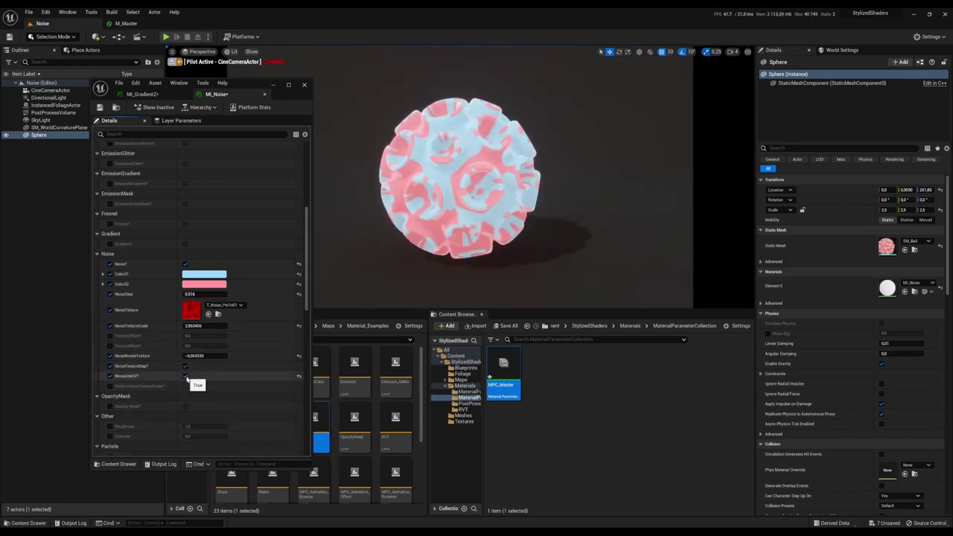
pyautogui.click(186, 377)
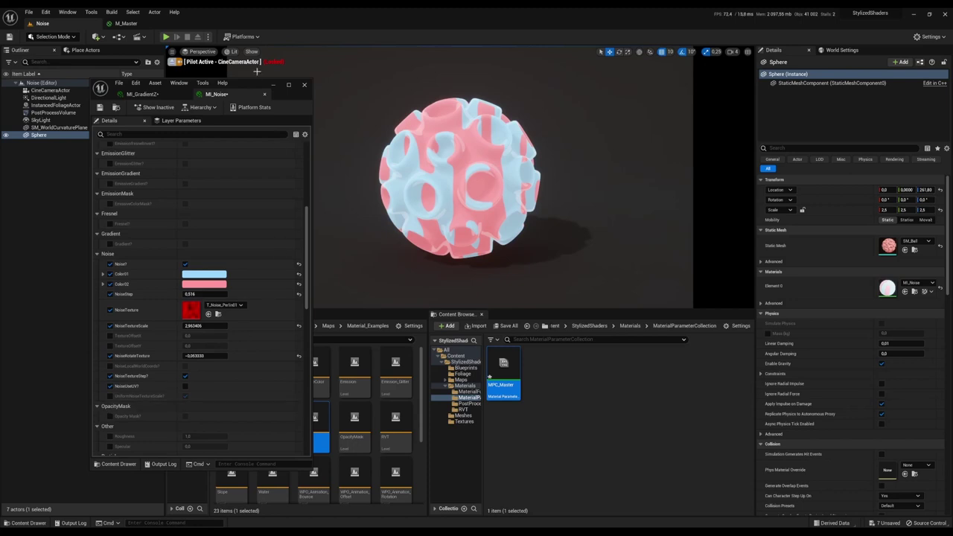
# Stop piloting the CineCameraActor and move the sphere across the floor to about X -250
pyautogui.click(172, 63)
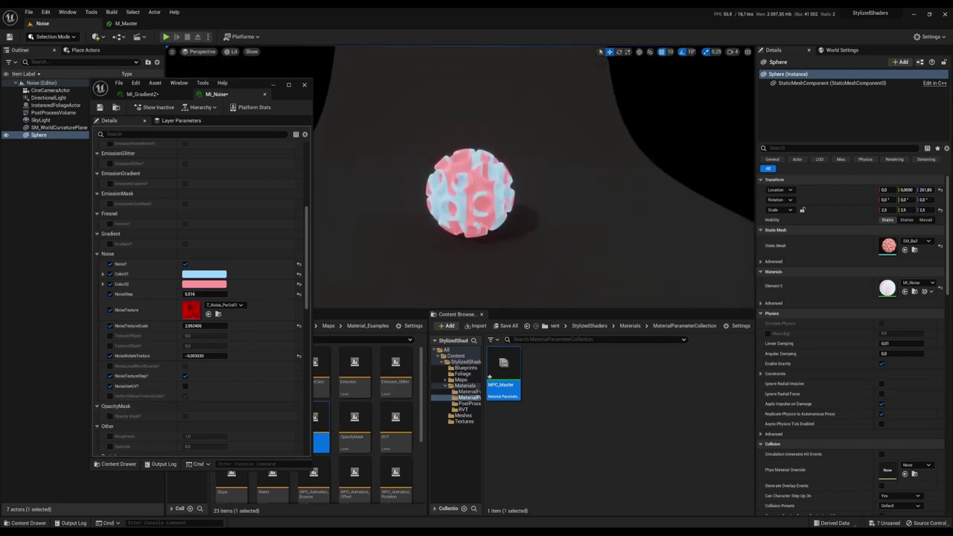
pyautogui.moveTo(477, 192); pyautogui.dragTo(469, 210)
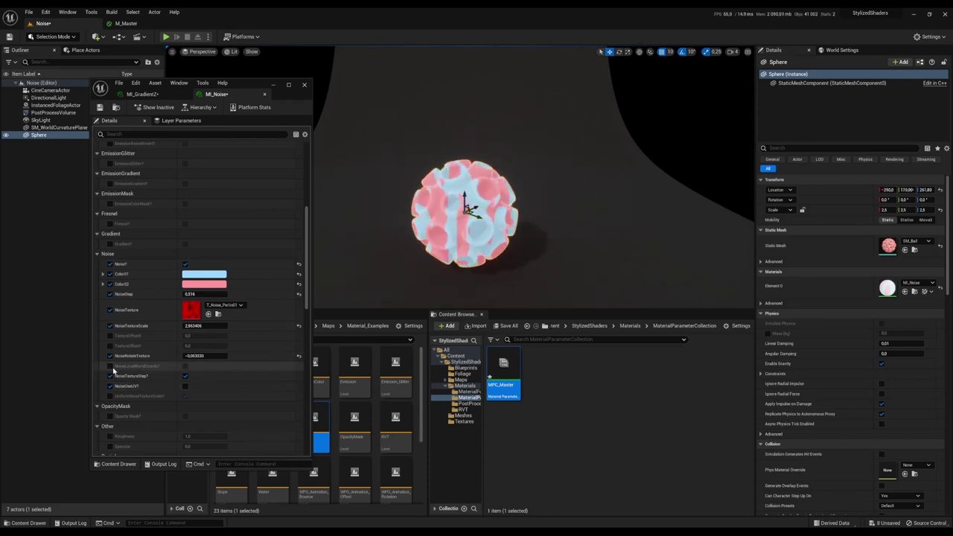
# Switch NoiseLocalWorldCoords? on and back off in MI_Noise, moving the sphere around in each mode to compare the noise
pyautogui.click(184, 366)
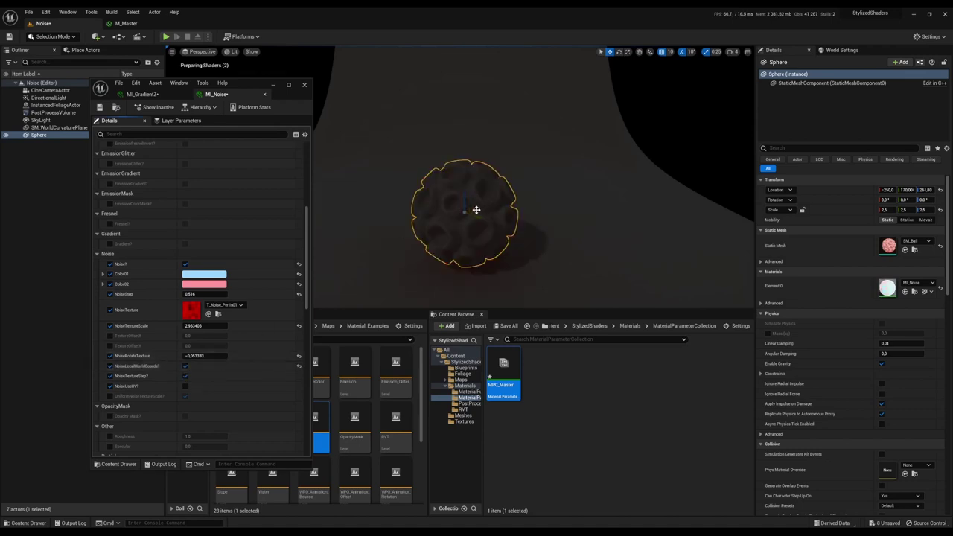
pyautogui.moveTo(489, 214); pyautogui.dragTo(452, 214)
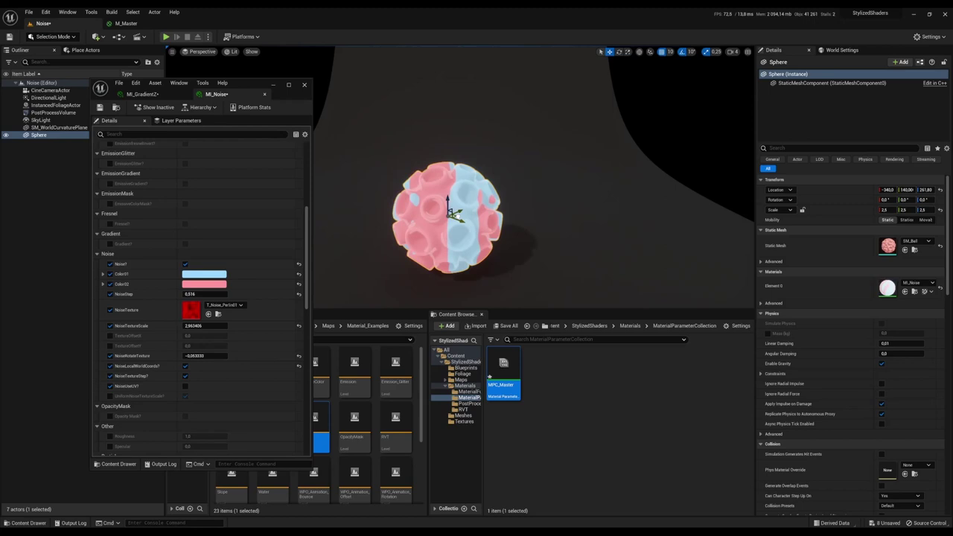
pyautogui.click(185, 366)
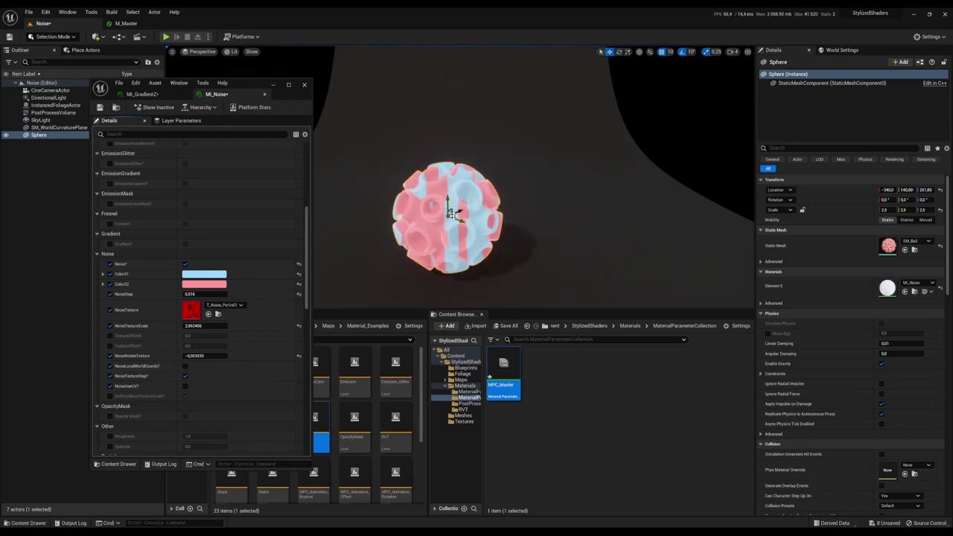
pyautogui.moveTo(452, 215)
pyautogui.mouseDown()
pyautogui.moveTo(521, 206)
pyautogui.moveTo(441, 219)
pyautogui.moveTo(437, 201)
pyautogui.moveTo(456, 202)
pyautogui.moveTo(451, 211)
pyautogui.mouseUp()
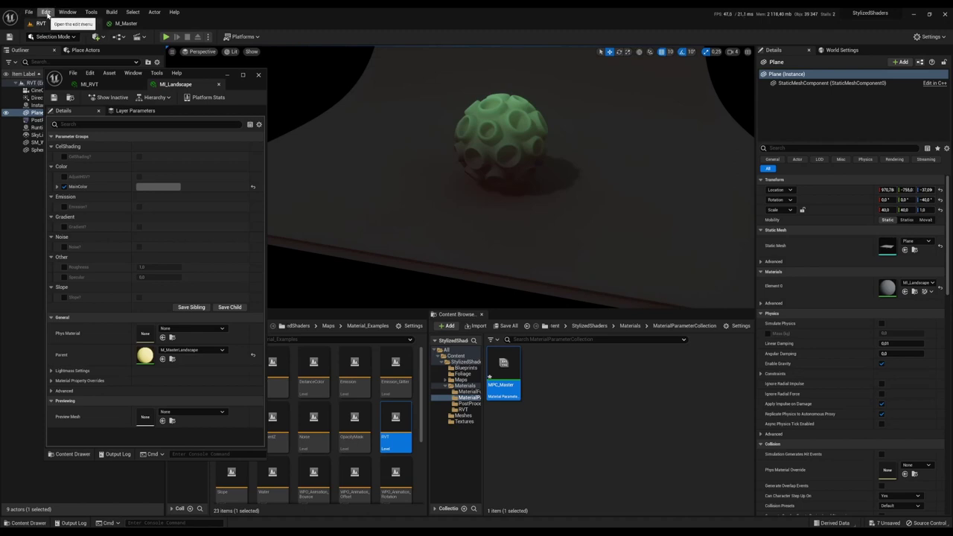
# Open the Project Settings and move the MI_Landscape window out of the way
pyautogui.click(47, 13)
pyautogui.click(74, 121)
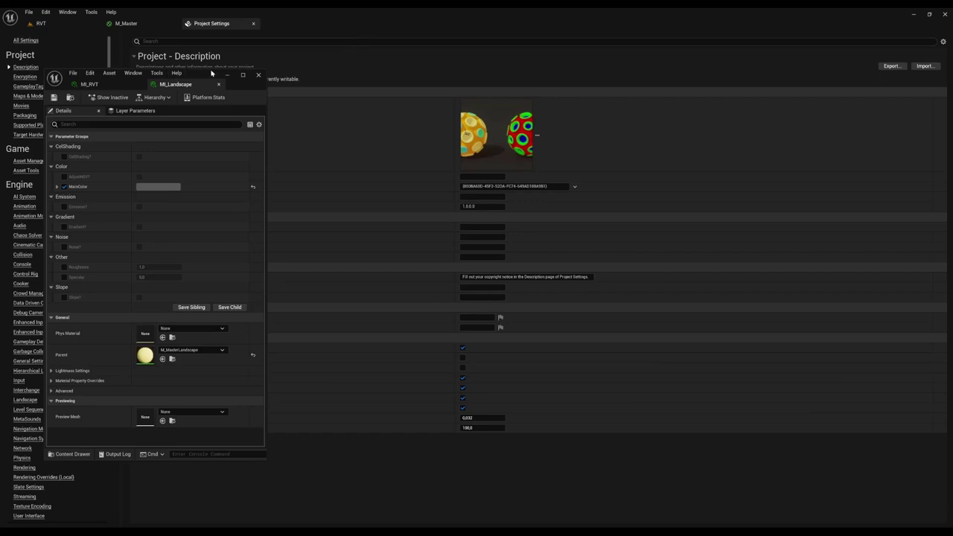
pyautogui.moveTo(212, 73); pyautogui.dragTo(172, 385)
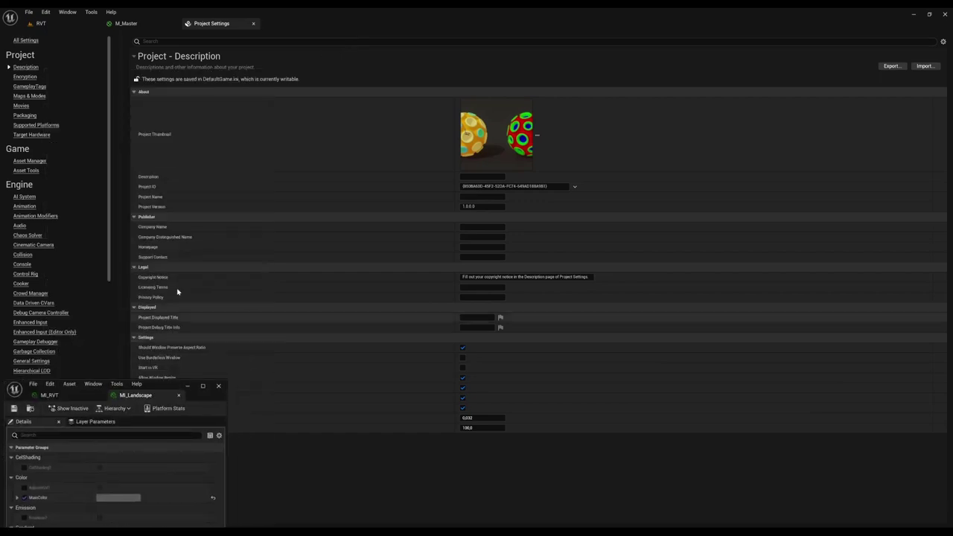
# Search the Project Settings for "virtual te" to check the virtual texture options, and close the settings to return to the RVT level
pyautogui.click(262, 43)
pyautogui.write('vir')
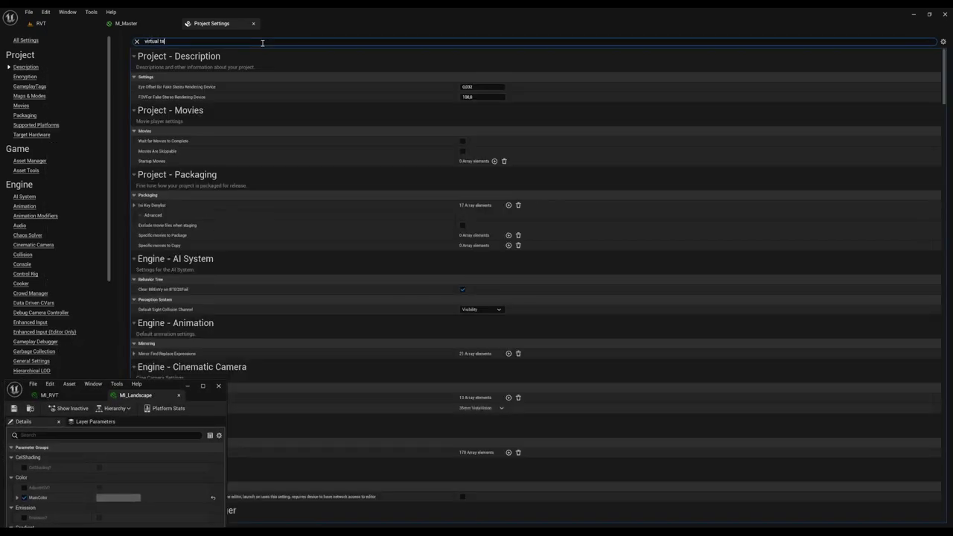
pyautogui.write('tual te')
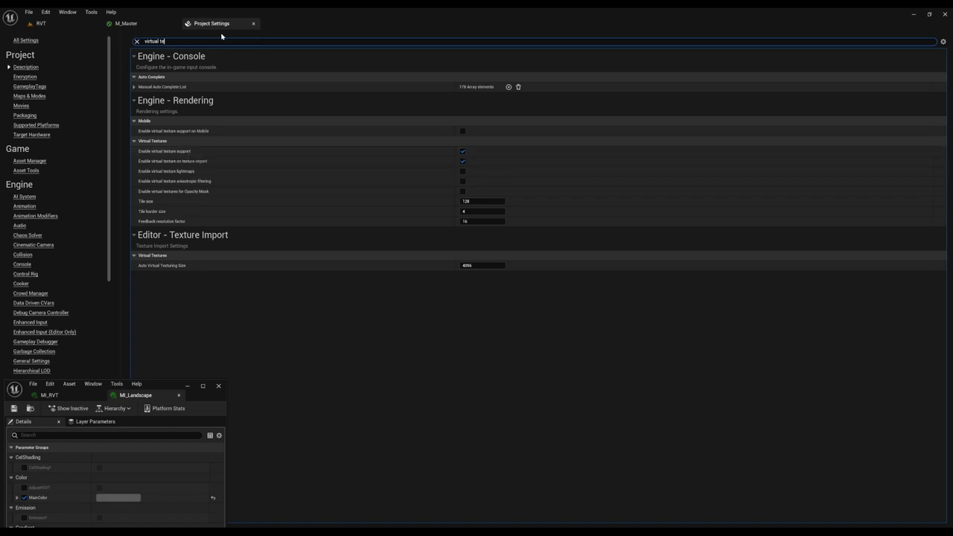
pyautogui.click(254, 23)
pyautogui.click(41, 23)
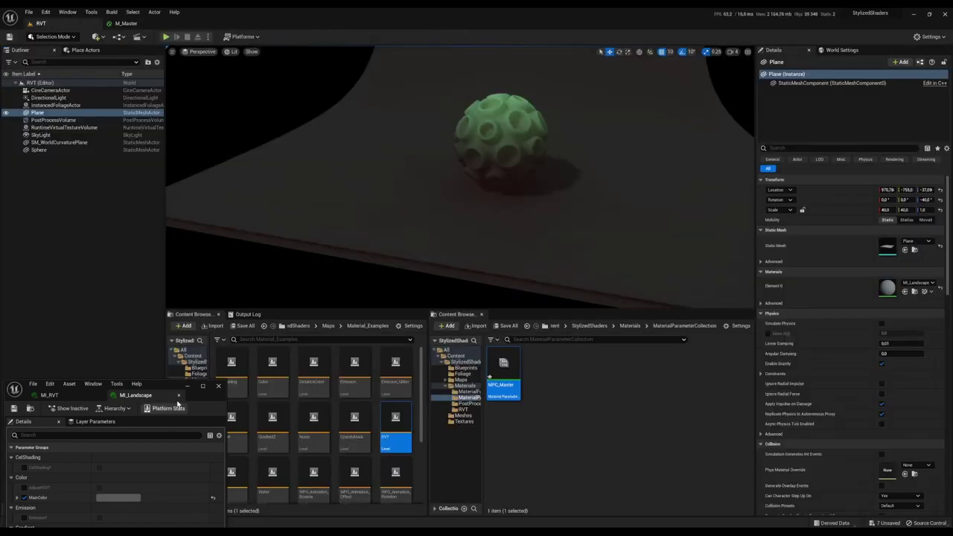
# Select the RuntimeVirtualTextureVolume and examine its bounds around the floor and its assigned virtual texture
pyautogui.moveTo(177, 403); pyautogui.dragTo(187, 237)
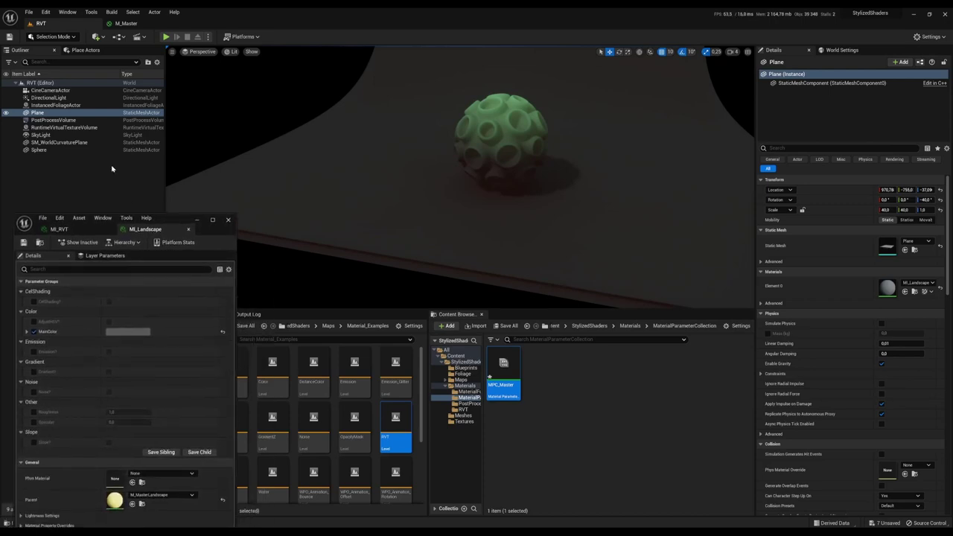
pyautogui.click(63, 128)
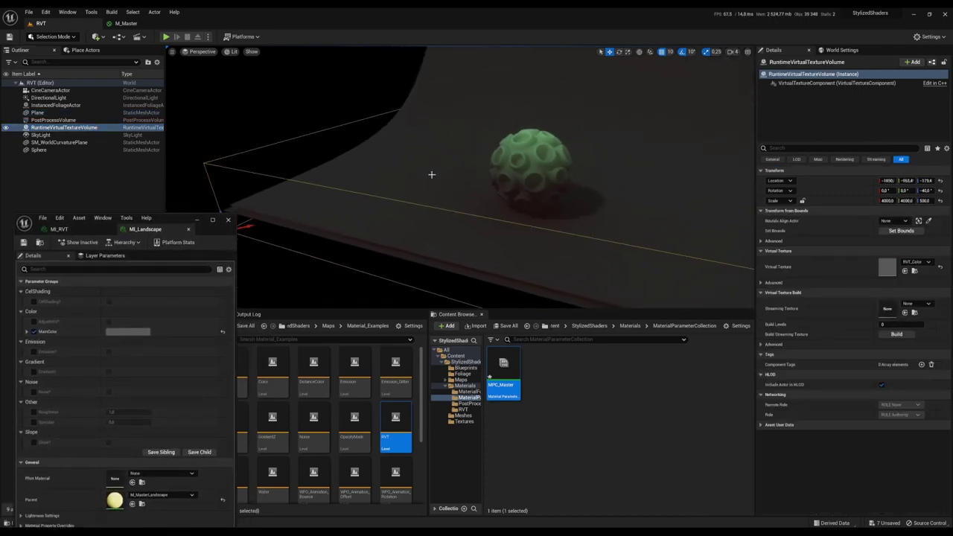
pyautogui.keyDown('alt'); pyautogui.moveTo(432, 174); pyautogui.dragTo(476, 168); pyautogui.keyUp('alt')
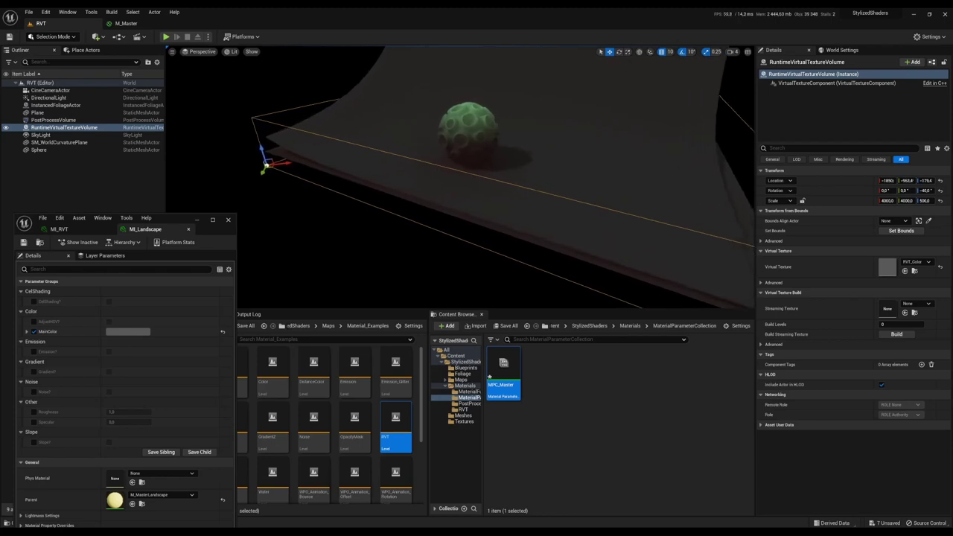
pyautogui.moveTo(431, 174); pyautogui.dragTo(441, 180, button='right')
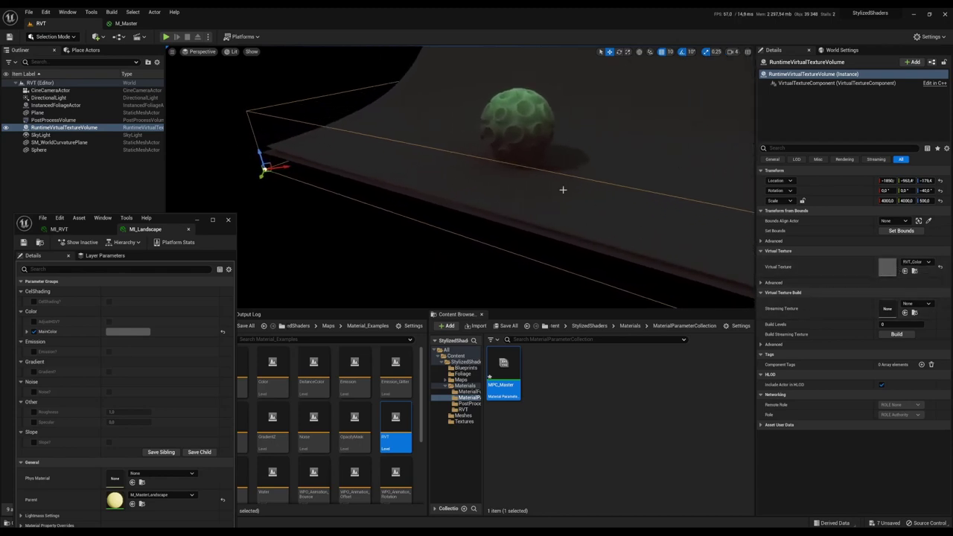
pyautogui.moveTo(669, 178); pyautogui.dragTo(679, 180, button='right')
pyautogui.moveTo(465, 190)
pyautogui.mouseDown(button='right')
pyautogui.moveTo(484, 186)
pyautogui.moveTo(465, 190)
pyautogui.mouseUp(button='right')
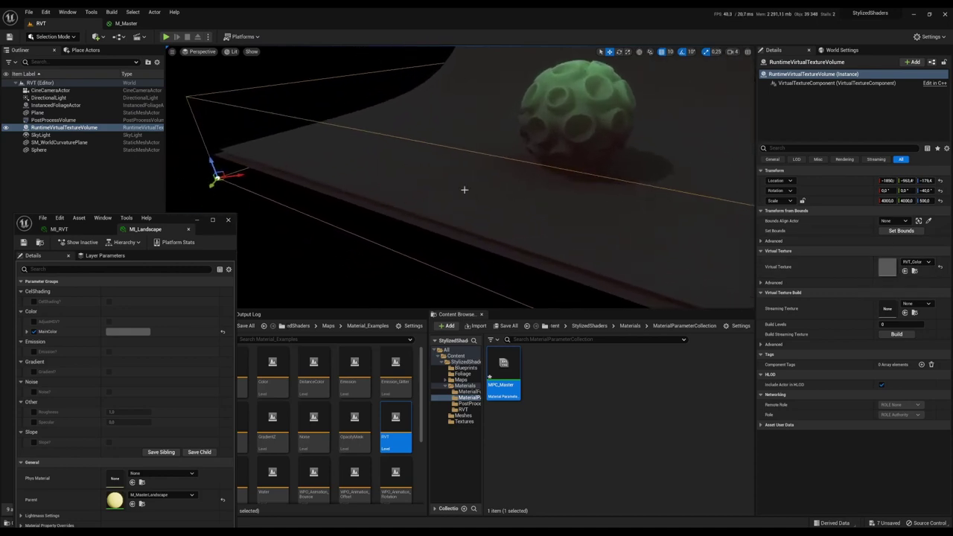
# Select the Plane and expand its Draw in Virtual Textures array to inspect the assigned virtual texture
pyautogui.click(410, 221)
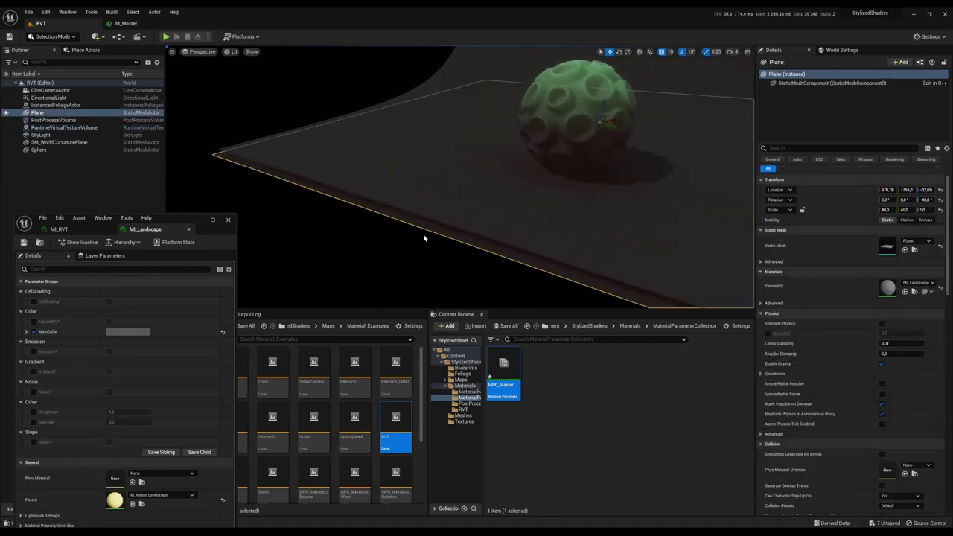
pyautogui.moveTo(567, 231)
pyautogui.mouseDown(button='right')
pyautogui.moveTo(600, 226)
pyautogui.moveTo(567, 231)
pyautogui.mouseUp(button='right')
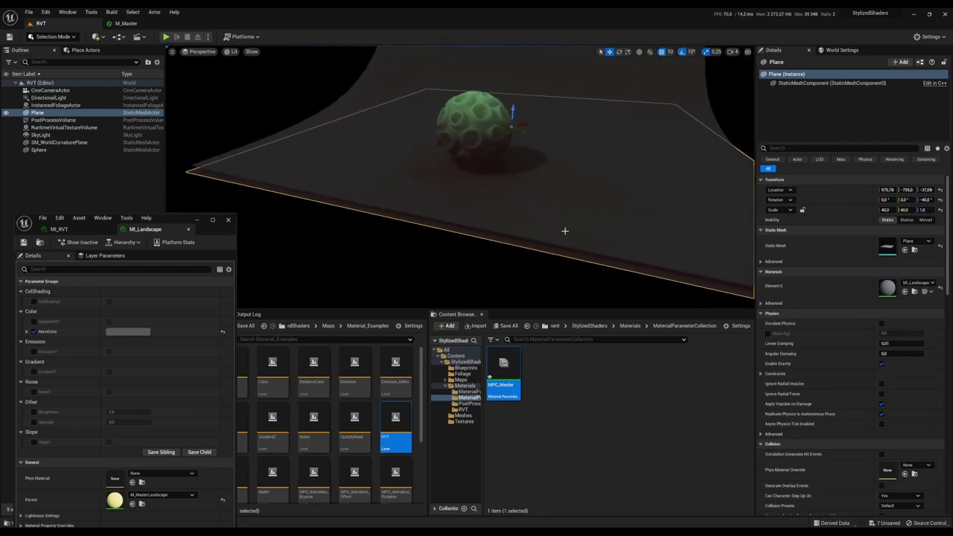
pyautogui.scroll(-5, 849, 376)
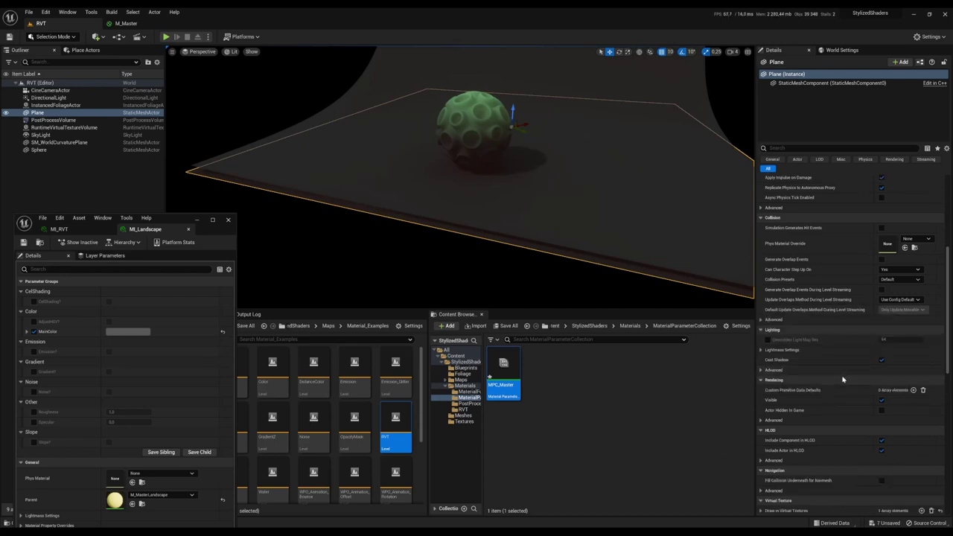
pyautogui.scroll(-3, 843, 380)
pyautogui.scroll(-2, 844, 380)
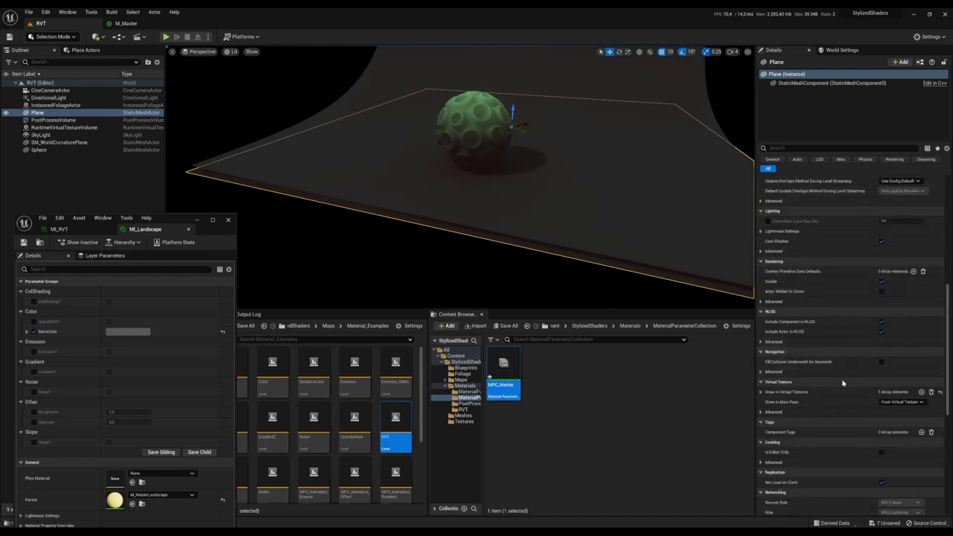
pyautogui.click(762, 393)
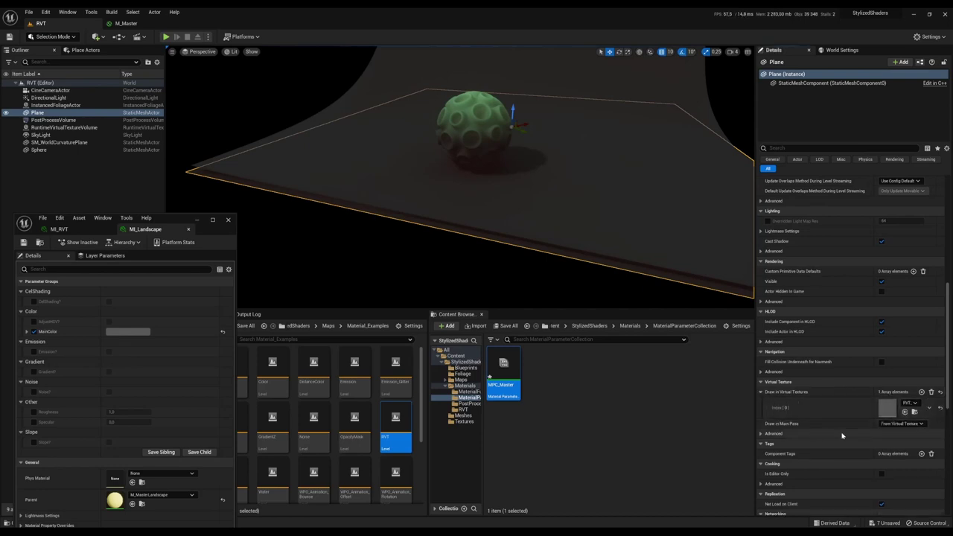
pyautogui.scroll(8, 823, 432)
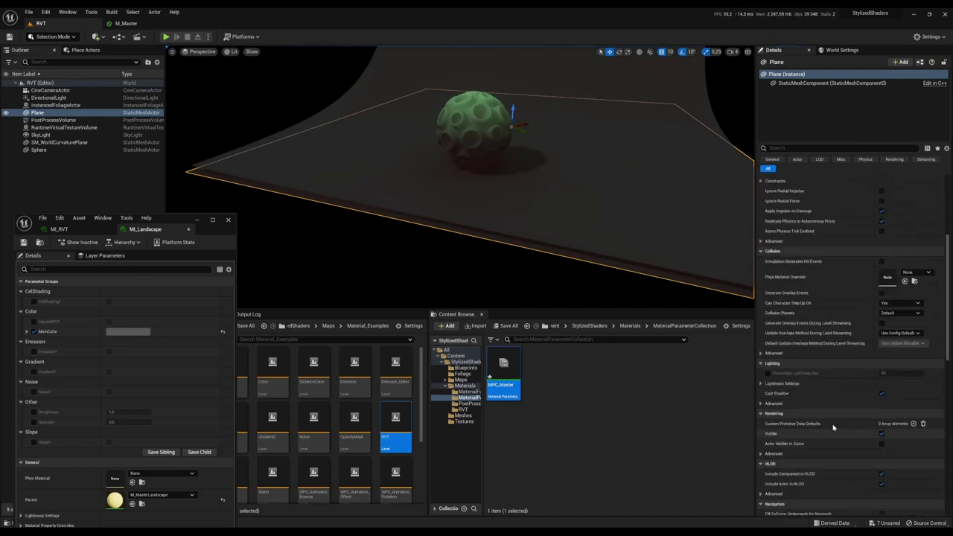
pyautogui.scroll(2, 831, 425)
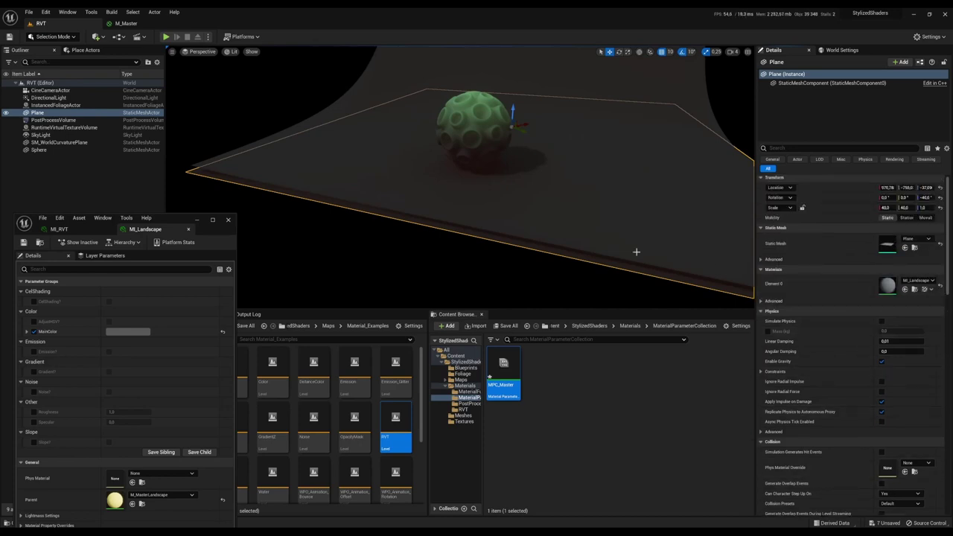
# Open M_MasterLandscape, the parent material of MI_Landscape, and dock its editor in the main window
pyautogui.moveTo(177, 223); pyautogui.dragTo(209, 110)
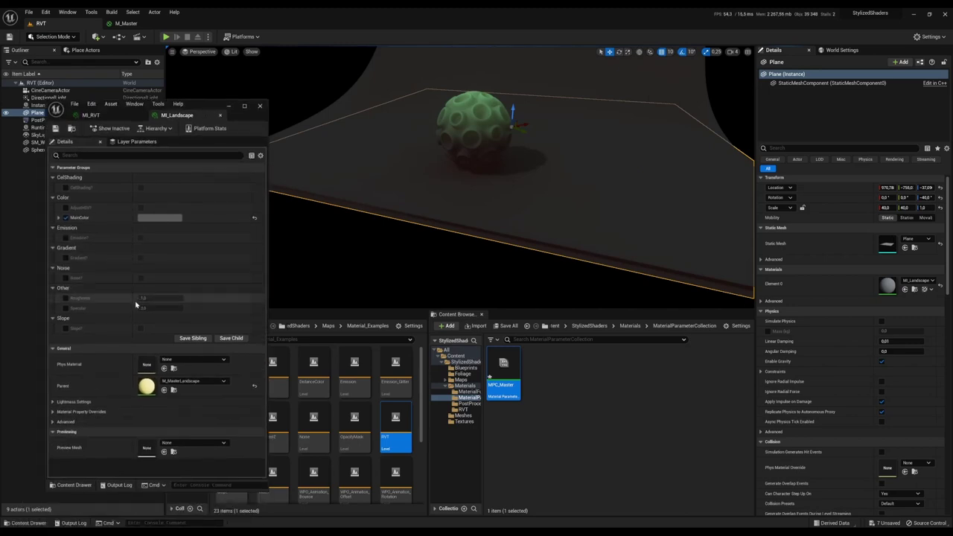
pyautogui.doubleClick(147, 385)
pyautogui.moveTo(224, 121); pyautogui.dragTo(216, 23)
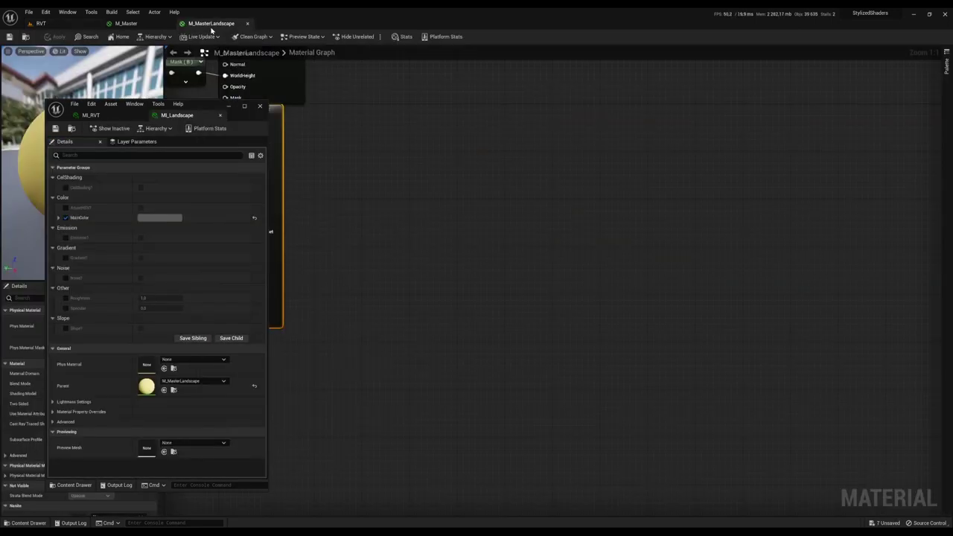
# Examine the Absolute World Position, Mask and Runtime Virtual Texture Output nodes and their connections in the M_MasterLandscape graph
pyautogui.scroll(3, 497, 117)
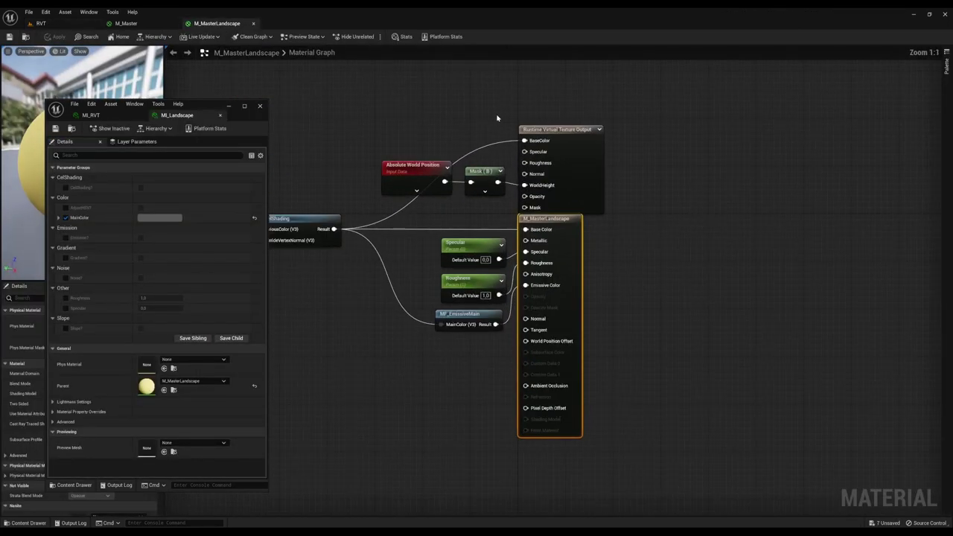
pyautogui.moveTo(496, 119); pyautogui.dragTo(550, 119, button='right')
pyautogui.moveTo(728, 107); pyautogui.dragTo(426, 218)
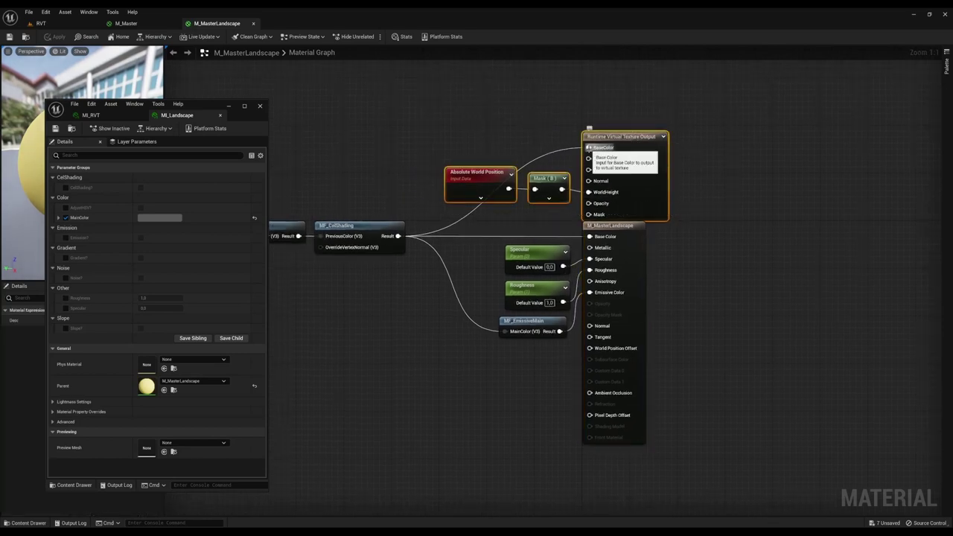
pyautogui.moveTo(399, 172); pyautogui.dragTo(495, 138, button='right')
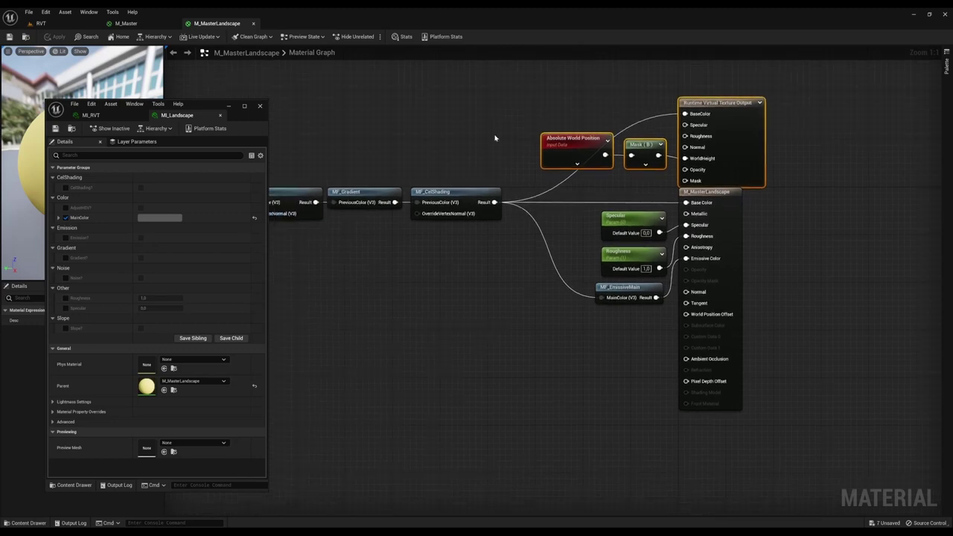
pyautogui.click(515, 131)
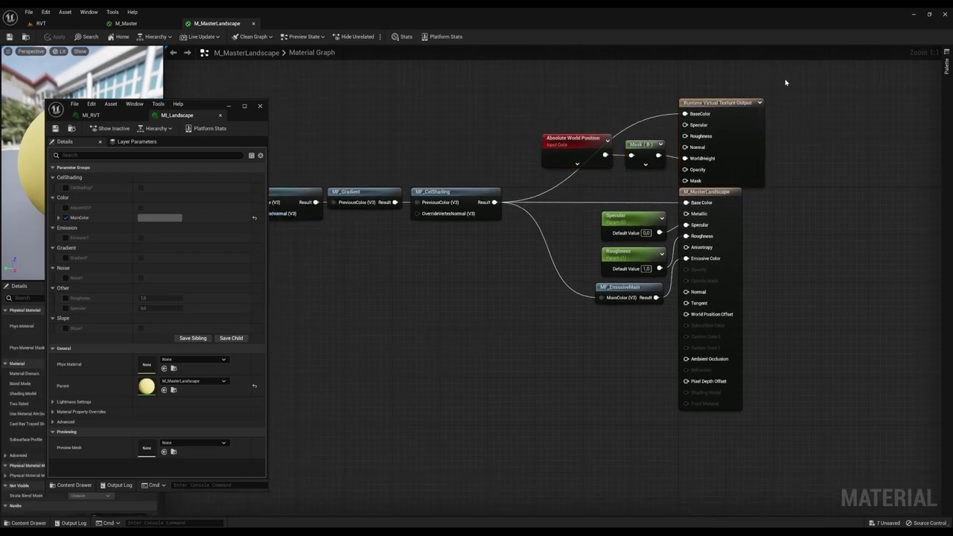
pyautogui.moveTo(786, 83); pyautogui.dragTo(794, 184, button='right')
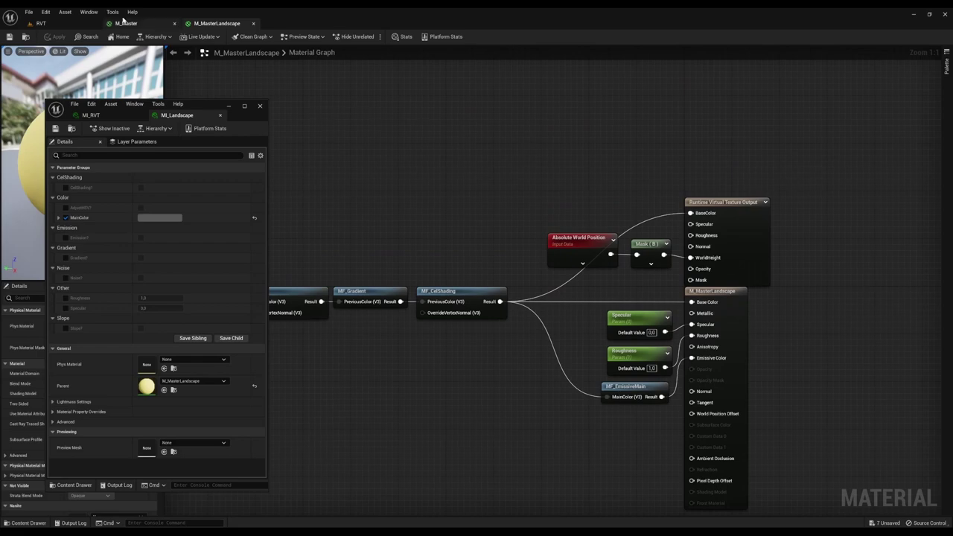
# Return to the RVT level, select the sphere and bring up the RVT parameters of its MI_RVT material instance
pyautogui.click(44, 23)
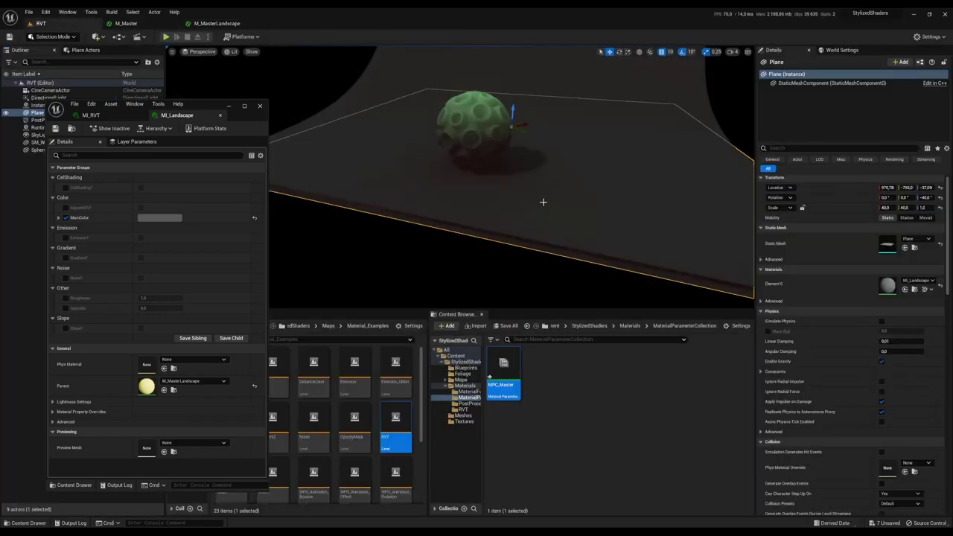
pyautogui.moveTo(543, 202); pyautogui.dragTo(485, 164, button='right')
pyautogui.click(464, 142)
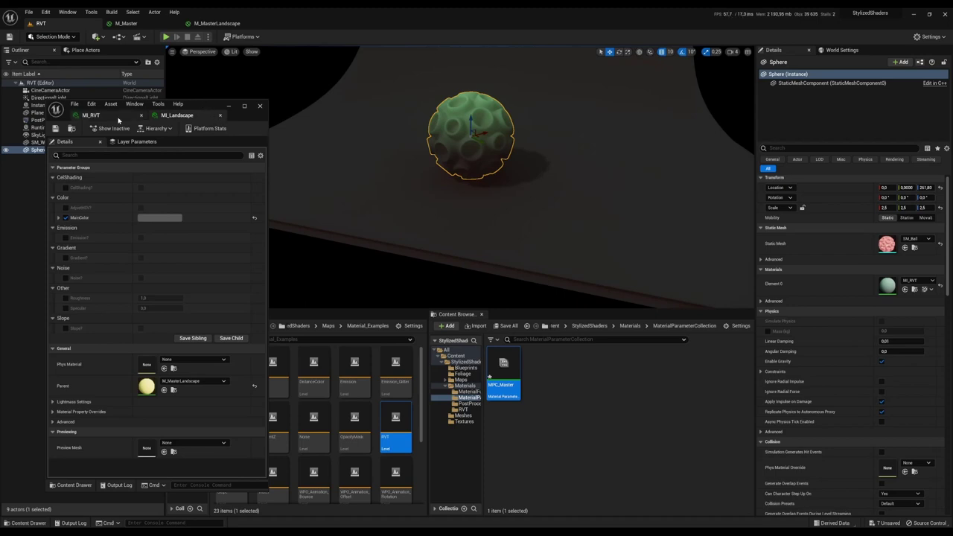
pyautogui.click(117, 118)
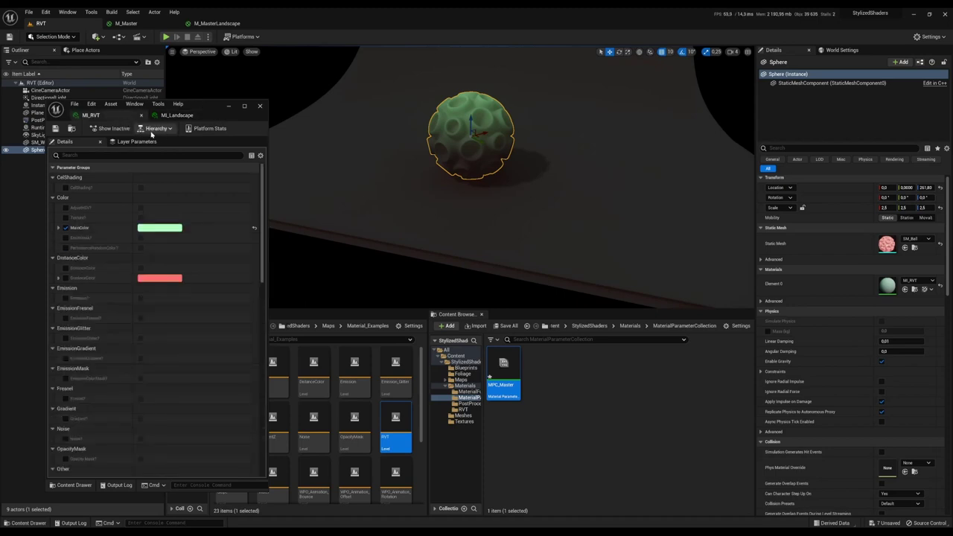
pyautogui.scroll(-6, 172, 321)
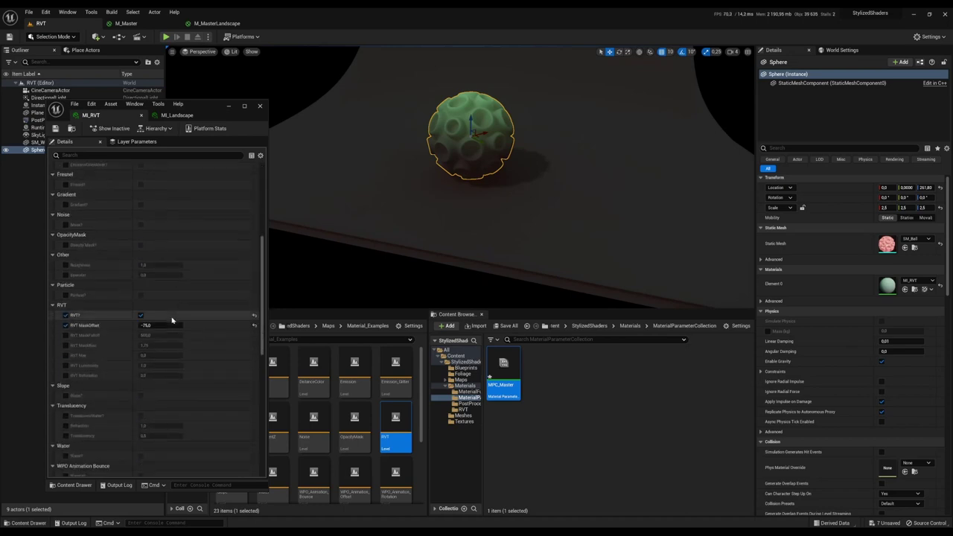
pyautogui.scroll(-2, 172, 320)
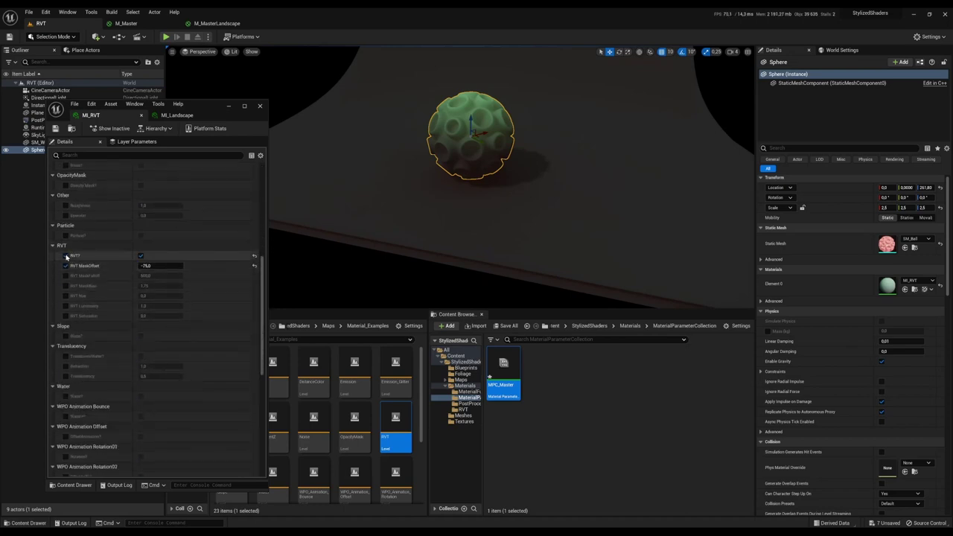
# Override RVT MaskOffset with about -89, RVT MaskFalloff with about 491 and RVT MaskBias with about 2.06 in MI_RVT, and reset RVT Hue to 0
pyautogui.click(66, 255)
pyautogui.scroll(1, 137, 267)
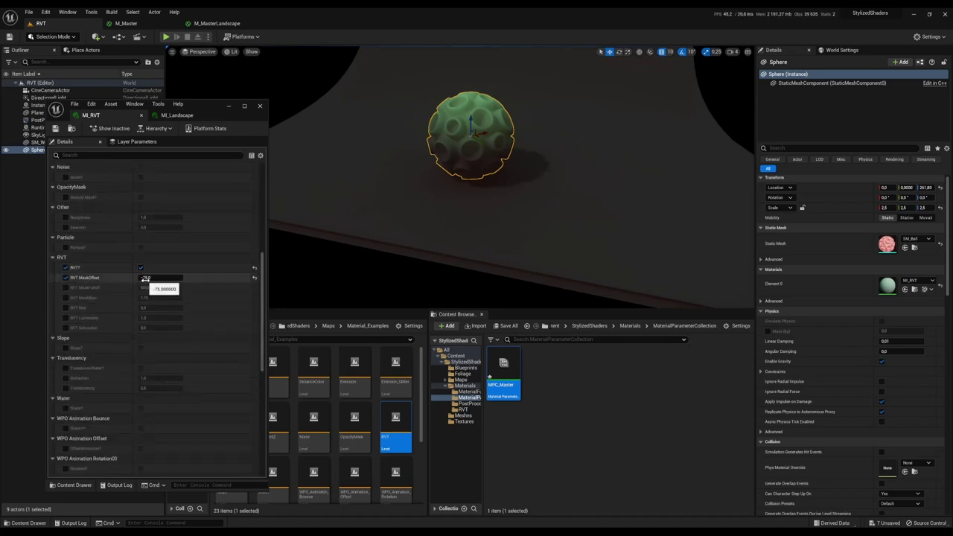
pyautogui.moveTo(158, 278)
pyautogui.mouseDown()
pyautogui.moveTo(141, 287)
pyautogui.moveTo(161, 298)
pyautogui.mouseUp()
pyautogui.click(65, 289)
pyautogui.click(66, 298)
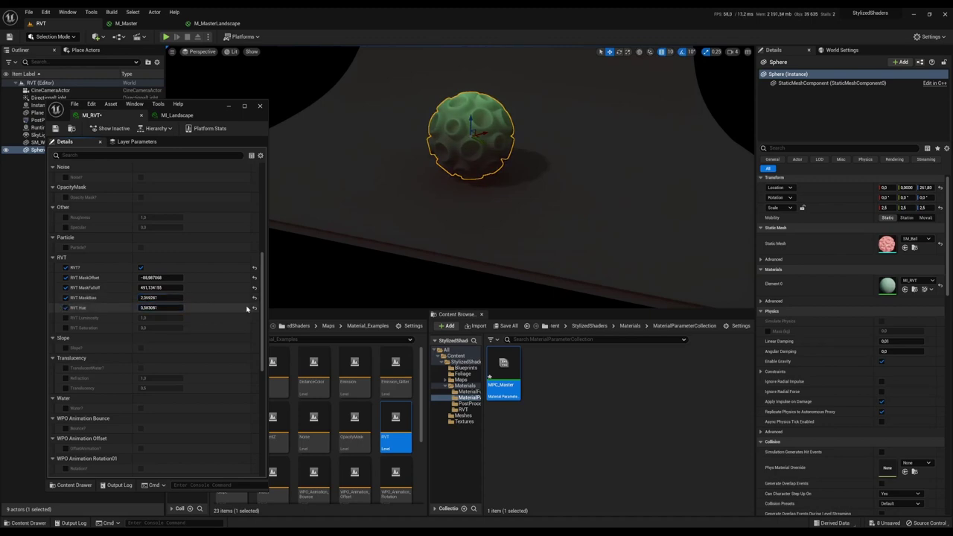
pyautogui.click(254, 308)
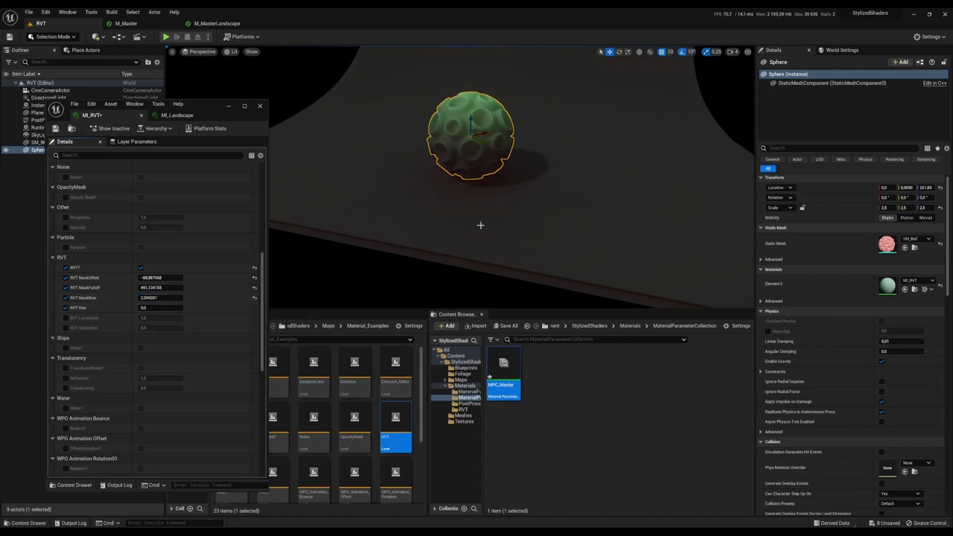
# Select the Plane, open its MI_Landscape material instance and change MainColor to a bright pink
pyautogui.moveTo(476, 225); pyautogui.dragTo(449, 236, button='right')
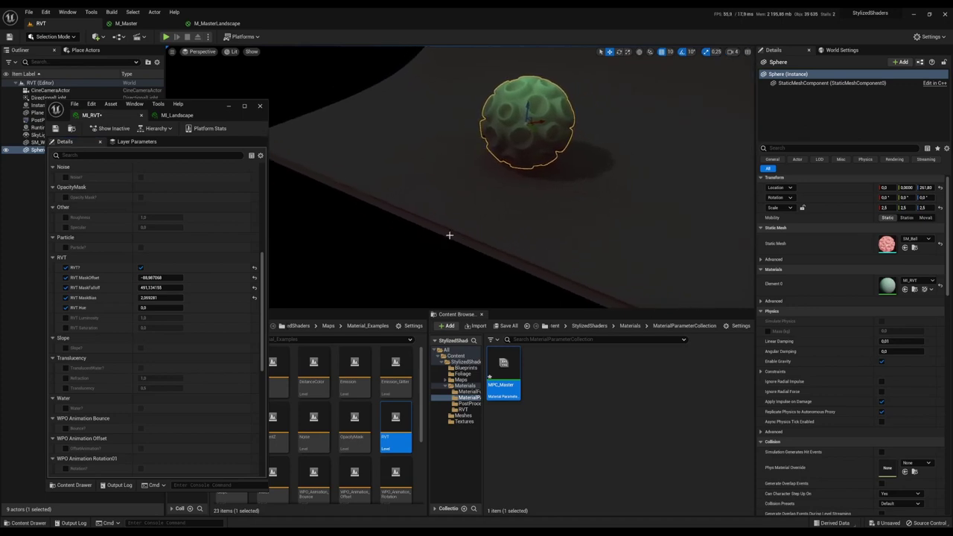
pyautogui.click(449, 234)
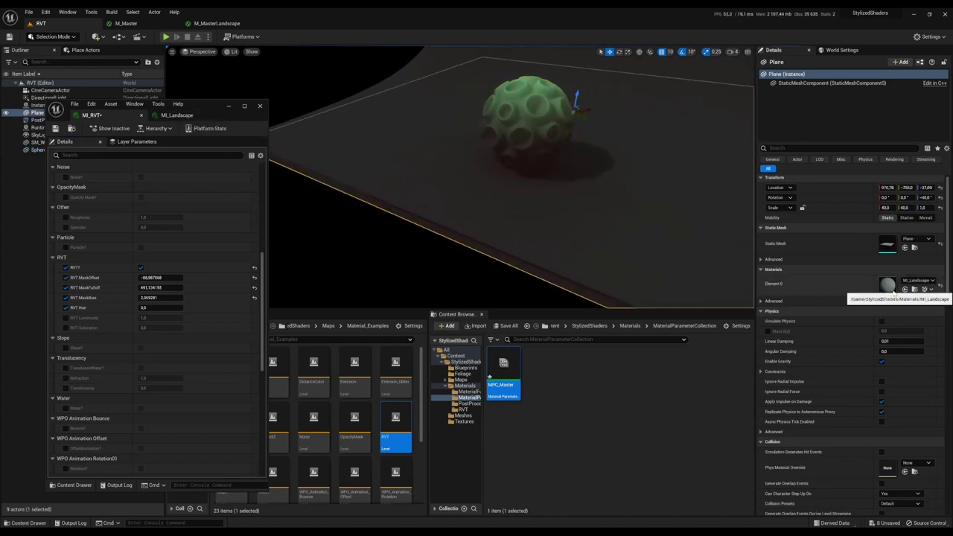
pyautogui.doubleClick(887, 286)
pyautogui.click(154, 218)
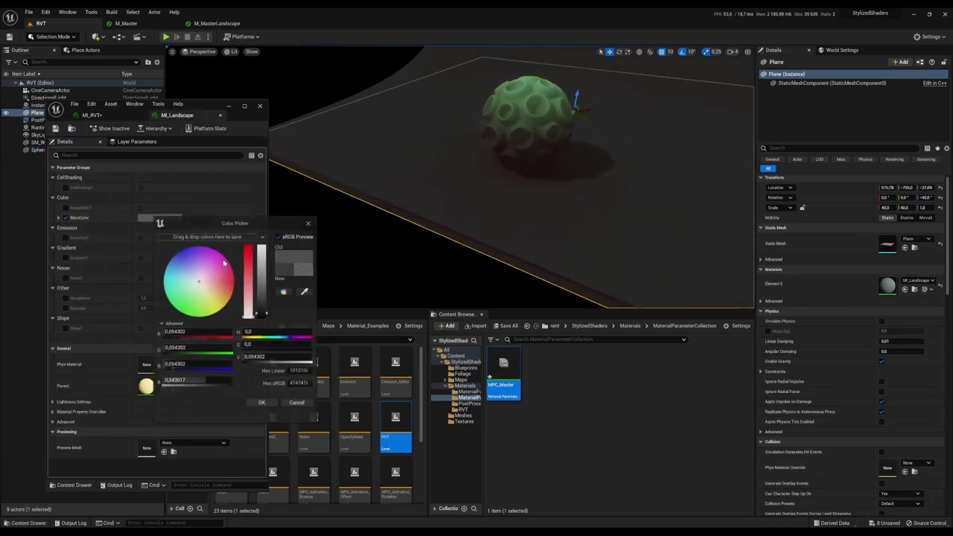
pyautogui.moveTo(213, 283); pyautogui.dragTo(229, 275)
pyautogui.click(261, 281)
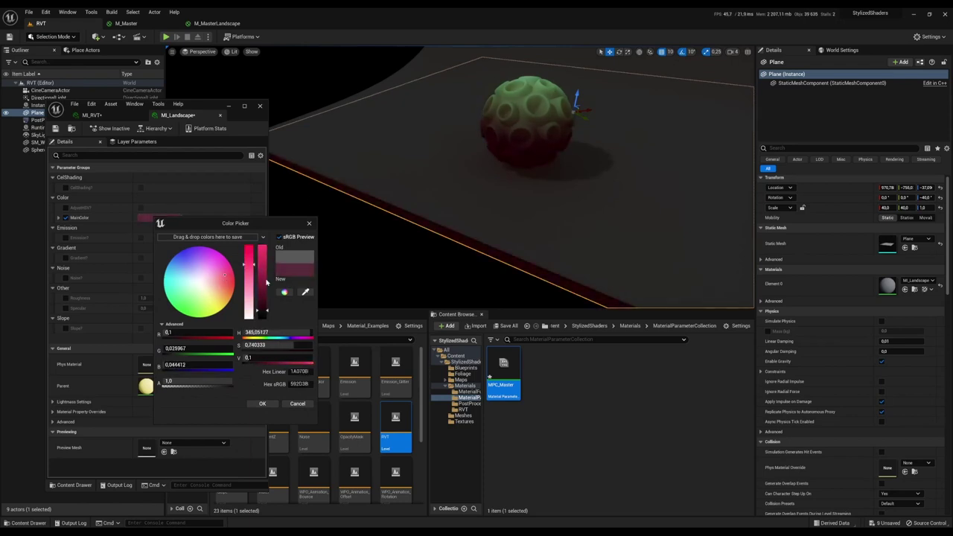
pyautogui.click(262, 403)
pyautogui.click(637, 207)
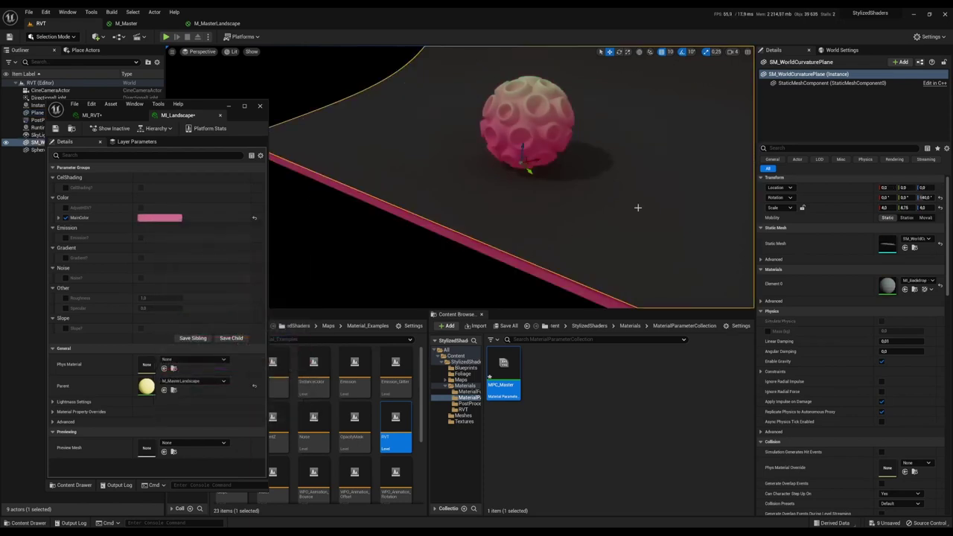
# Delete the SM_WorldCurvaturePlane backdrop, select the Plane and enable Noise in its MI_Landscape material instance
pyautogui.press('Delete')
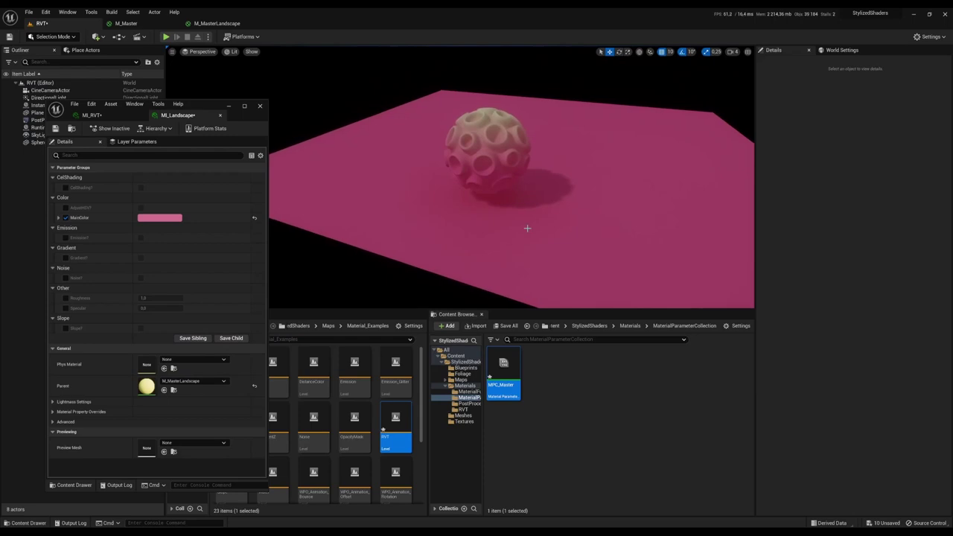
pyautogui.click(556, 189)
pyautogui.click(66, 278)
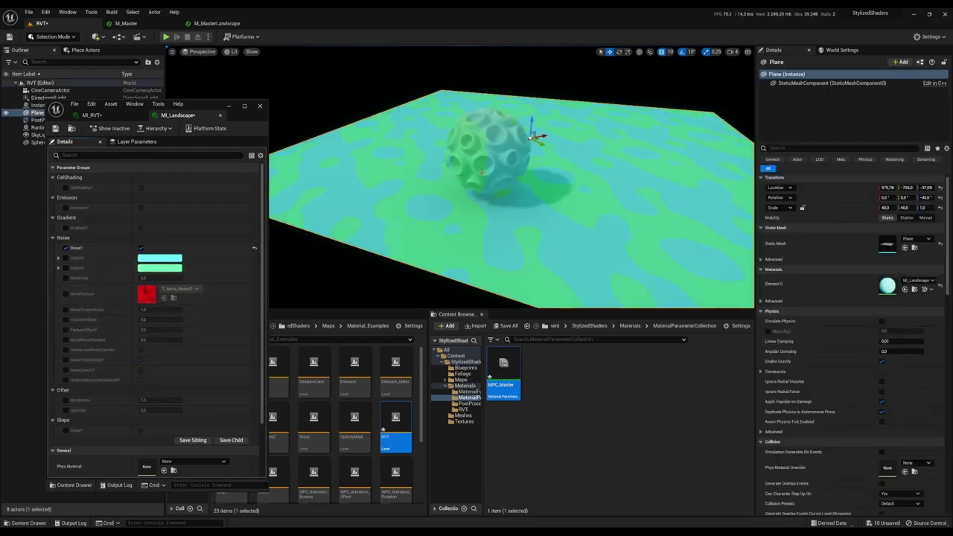
# Select the sphere and move it around over the noise-patterned Plane, past its edge and back onto it
pyautogui.keyDown('alt'); pyautogui.moveTo(403, 186); pyautogui.dragTo(426, 195); pyautogui.keyUp('alt')
pyautogui.moveTo(514, 171); pyautogui.dragTo(480, 157, button='right')
pyautogui.click(514, 170)
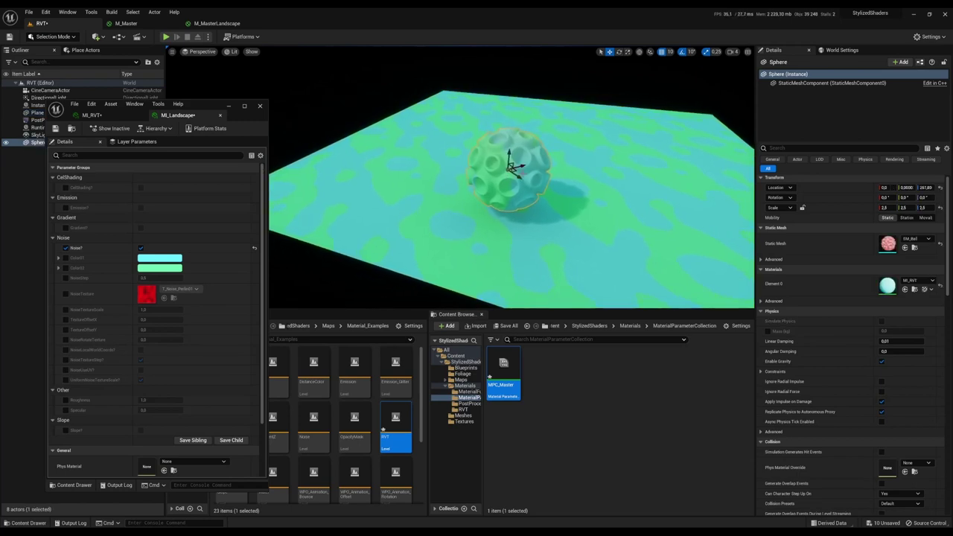
pyautogui.moveTo(514, 168); pyautogui.dragTo(504, 204)
pyautogui.moveTo(443, 187); pyautogui.dragTo(461, 218)
pyautogui.moveTo(530, 246); pyautogui.dragTo(540, 265, button='right')
pyautogui.moveTo(492, 187); pyautogui.dragTo(502, 169, button='right')
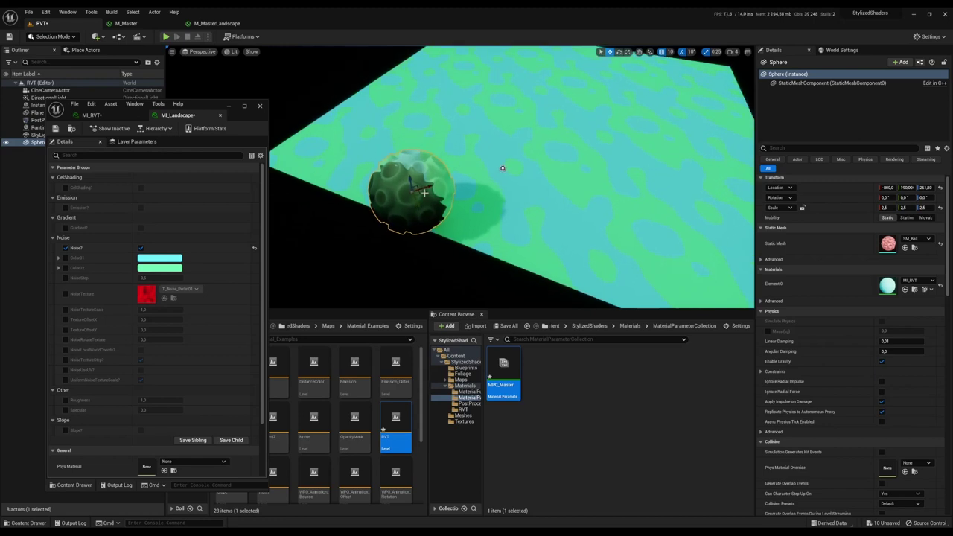
pyautogui.moveTo(420, 192); pyautogui.dragTo(491, 137)
# In MI_RVT, set RVT MaskOffset to about -395 and RVT Luminosity to about 0.24, and override RVT Saturation
pyautogui.click(91, 114)
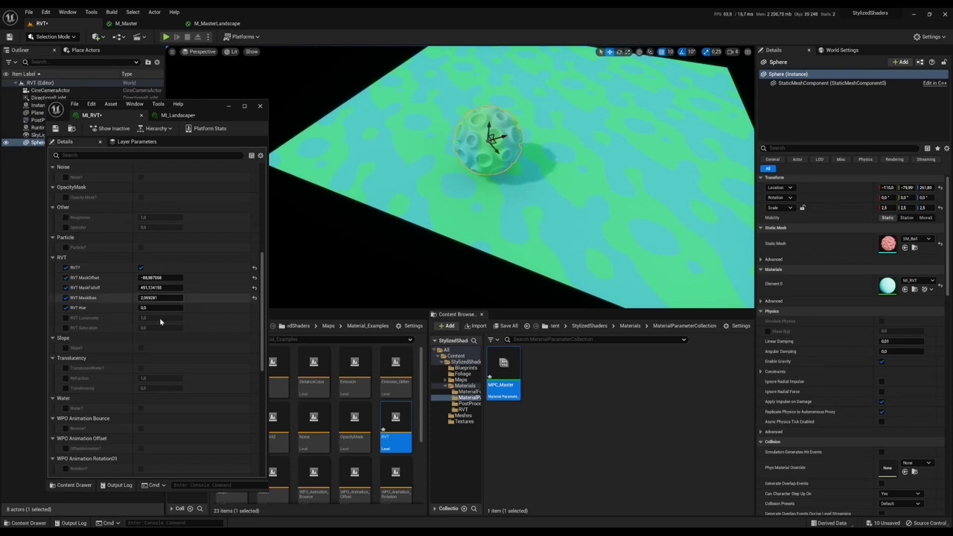
pyautogui.moveTo(161, 278)
pyautogui.mouseDown()
pyautogui.moveTo(104, 278)
pyautogui.moveTo(145, 277)
pyautogui.mouseUp()
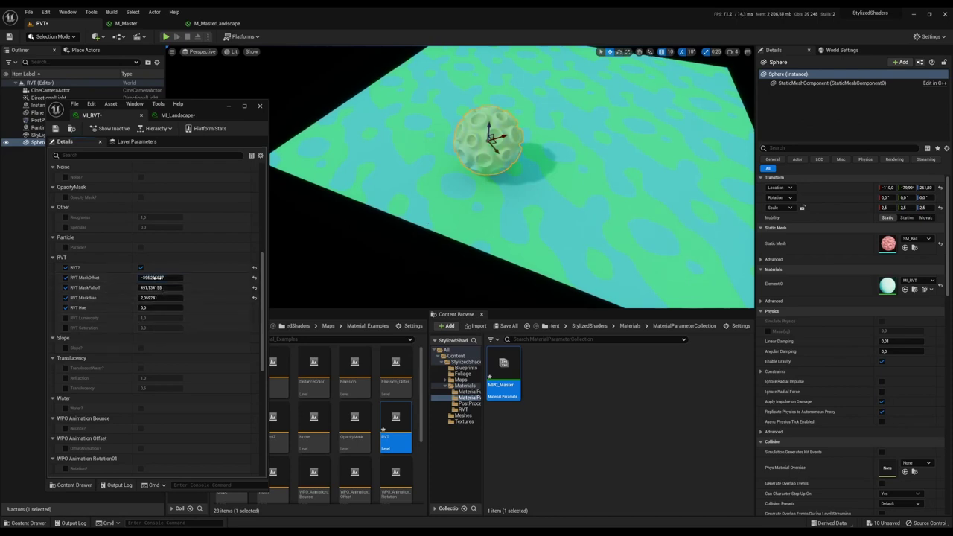
pyautogui.click(66, 319)
pyautogui.moveTo(160, 319)
pyautogui.mouseDown()
pyautogui.moveTo(167, 319)
pyautogui.moveTo(141, 318)
pyautogui.mouseUp()
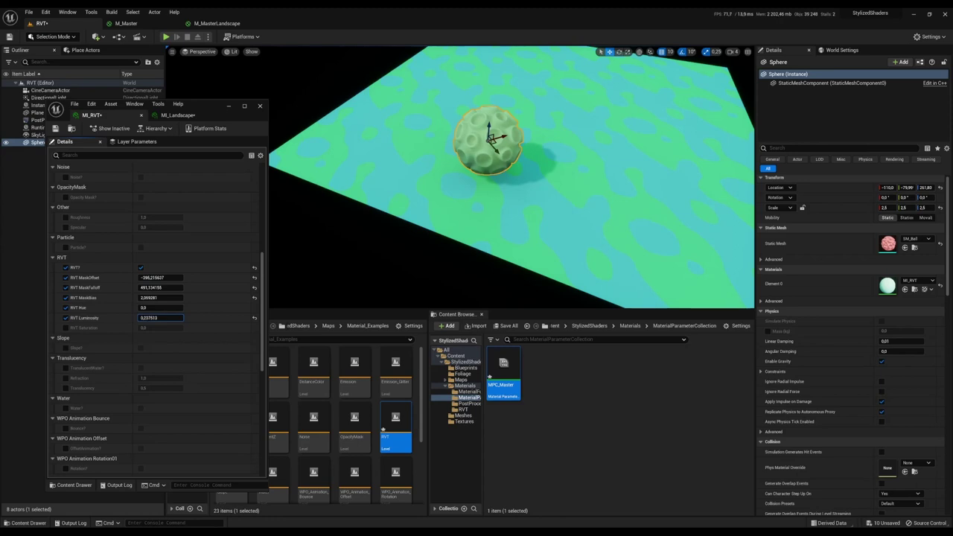
pyautogui.click(65, 328)
pyautogui.moveTo(159, 328)
pyautogui.mouseDown()
pyautogui.moveTo(130, 307)
pyautogui.moveTo(183, 297)
pyautogui.moveTo(172, 297)
pyautogui.mouseUp()
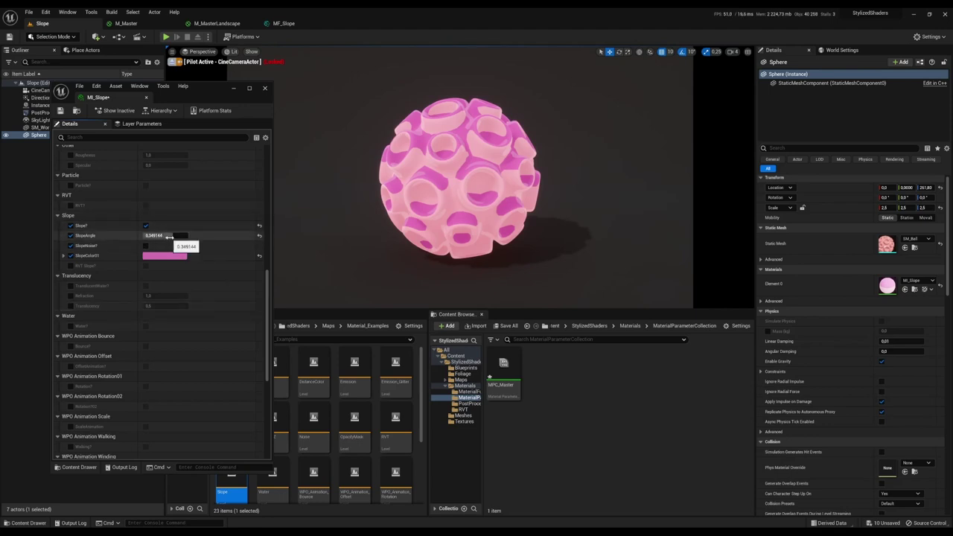
# In MI_Slope, set SlopeAngle to about 0.349 and change SlopeColor01 to a muted grey-olive
pyautogui.moveTo(169, 236)
pyautogui.mouseDown()
pyautogui.moveTo(130, 236)
pyautogui.moveTo(161, 236)
pyautogui.mouseUp()
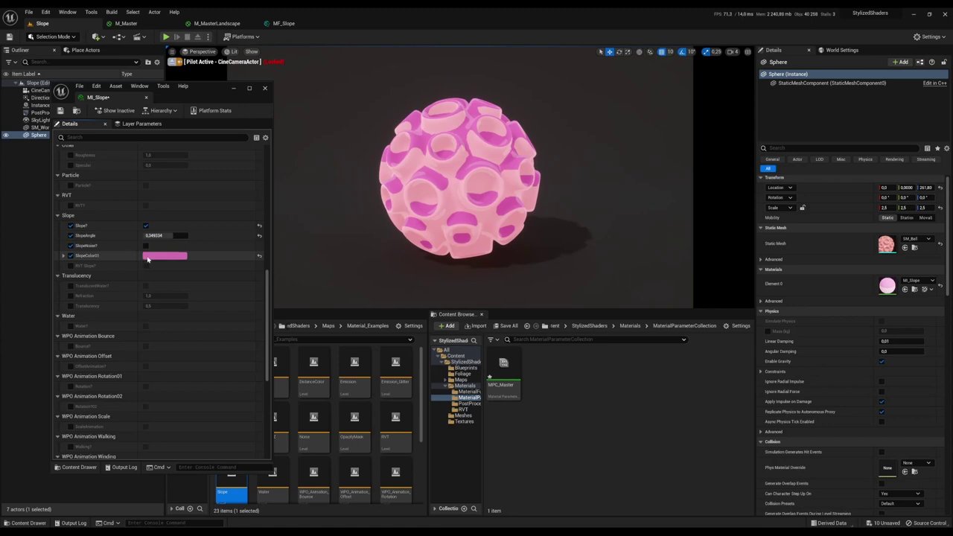
pyautogui.click(164, 255)
pyautogui.moveTo(207, 328)
pyautogui.mouseDown()
pyautogui.moveTo(186, 338)
pyautogui.moveTo(179, 324)
pyautogui.moveTo(200, 331)
pyautogui.mouseUp()
pyautogui.moveTo(258, 324); pyautogui.dragTo(257, 334)
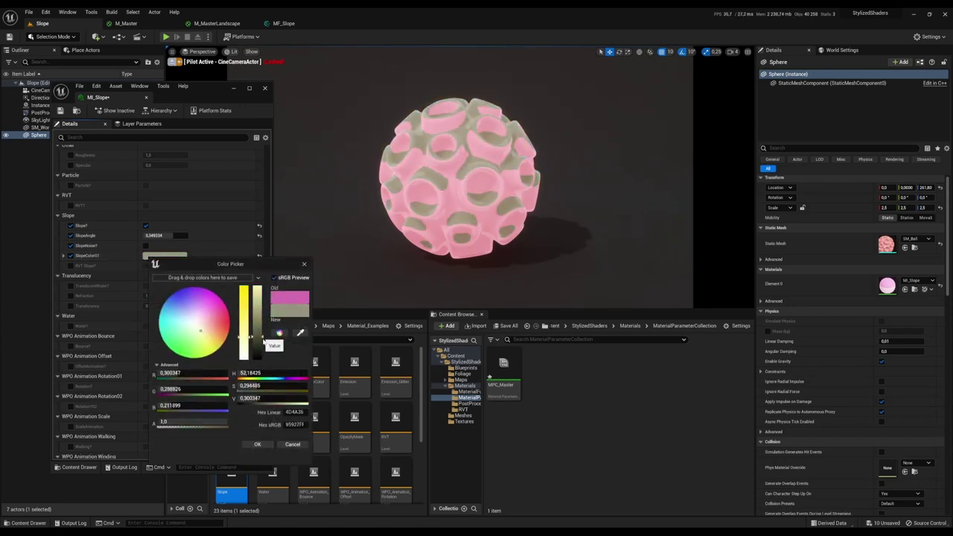
pyautogui.click(259, 445)
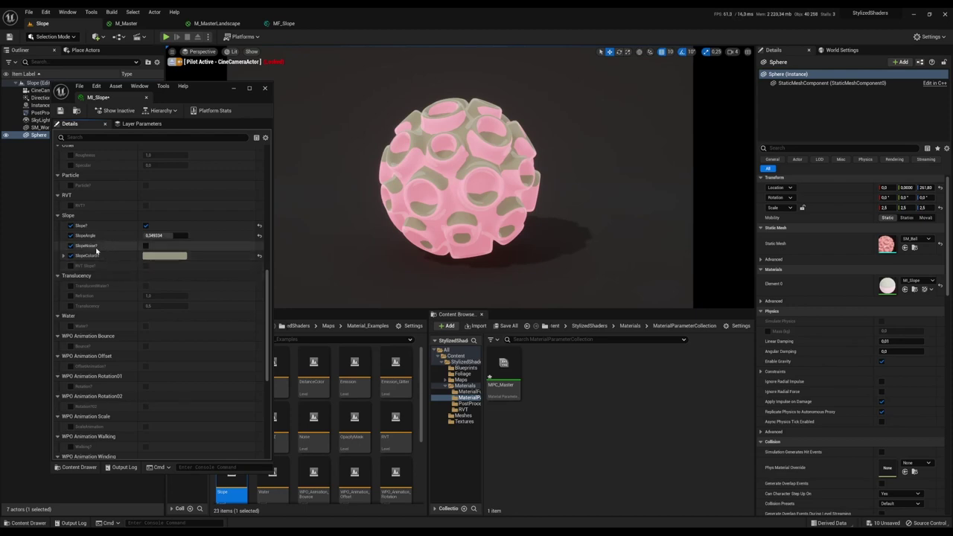
# Enable SlopeNoise in MI_Slope, then override and adjust the noise step value below SlopeColor02
pyautogui.click(146, 246)
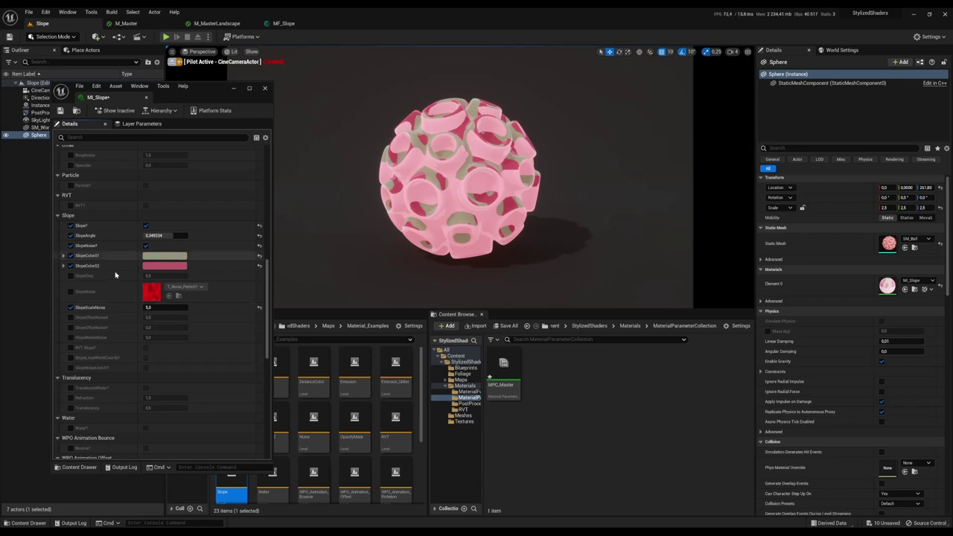
pyautogui.click(71, 276)
pyautogui.moveTo(149, 275)
pyautogui.mouseDown()
pyautogui.moveTo(173, 275)
pyautogui.moveTo(156, 275)
pyautogui.mouseUp()
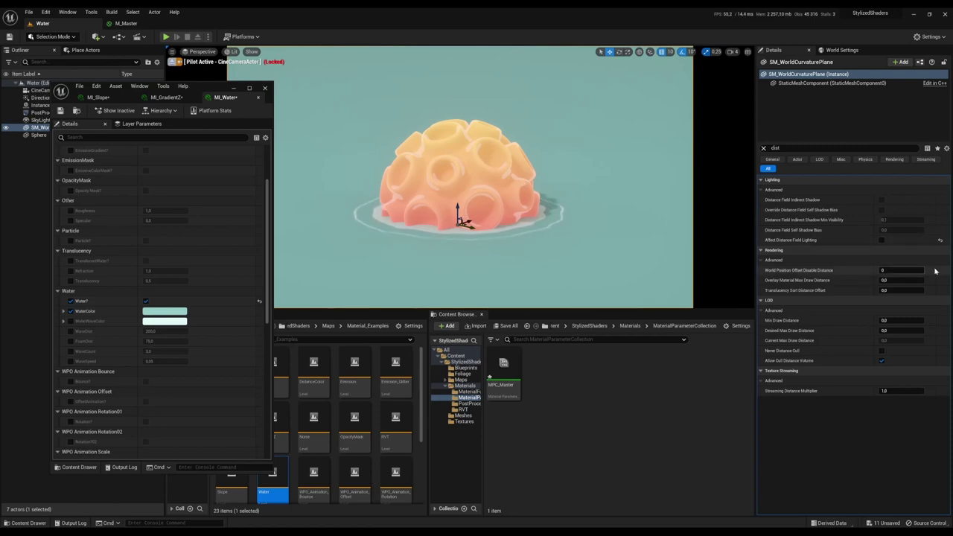
# Toggle Affect Distance Field Lighting on and back off for SM_WorldCurvaturePlane in the Water level
pyautogui.click(882, 241)
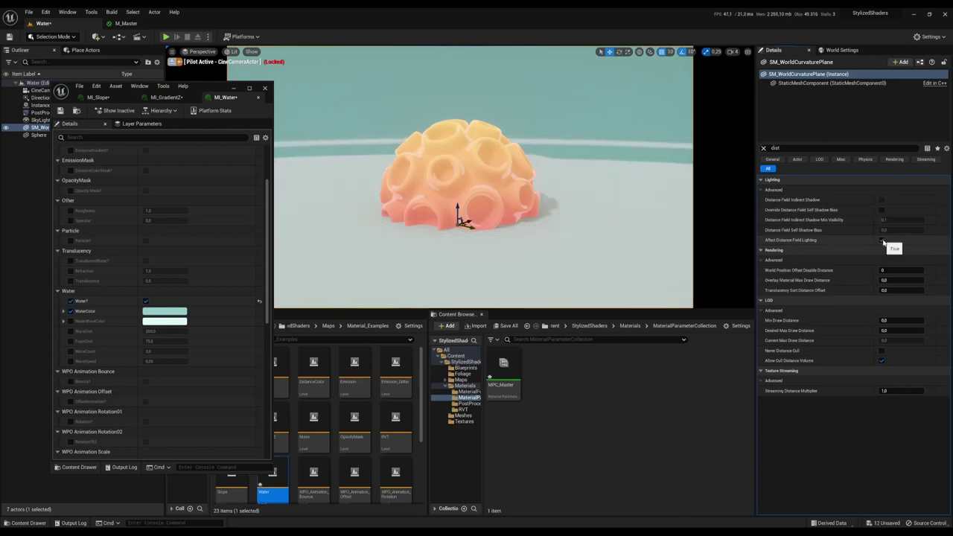
pyautogui.click(882, 240)
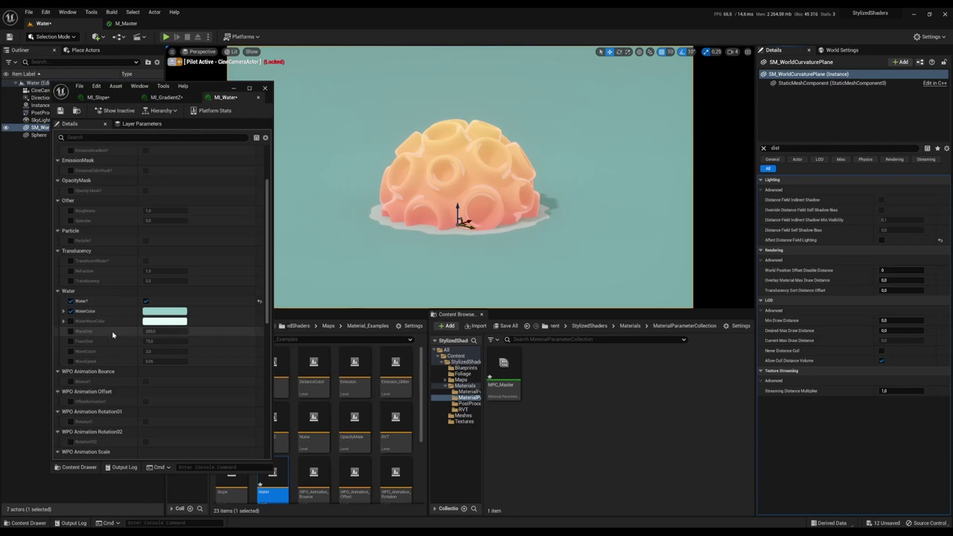
# In MI_Water, change WaterColor to a light green and WaterWaveColor to a pale yellow
pyautogui.click(167, 311)
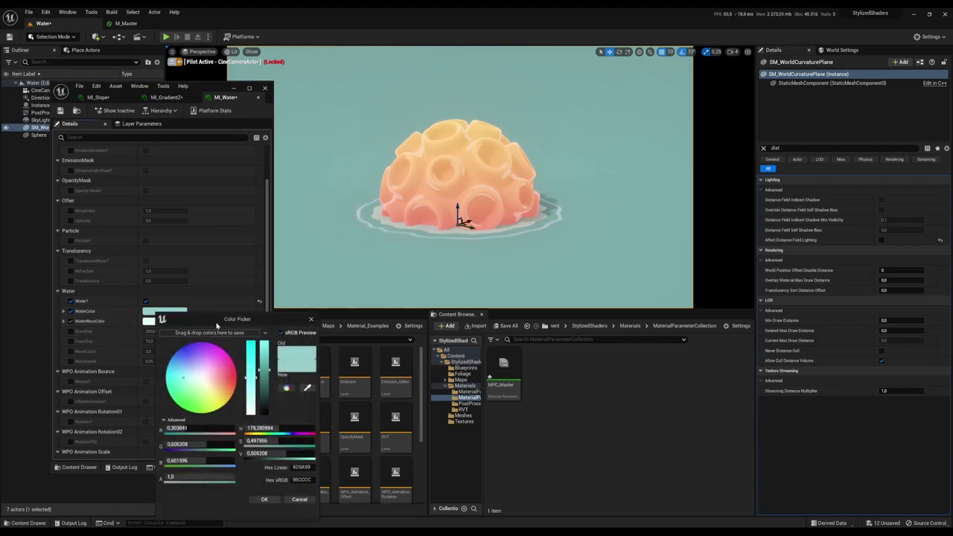
pyautogui.moveTo(190, 386); pyautogui.dragTo(193, 394)
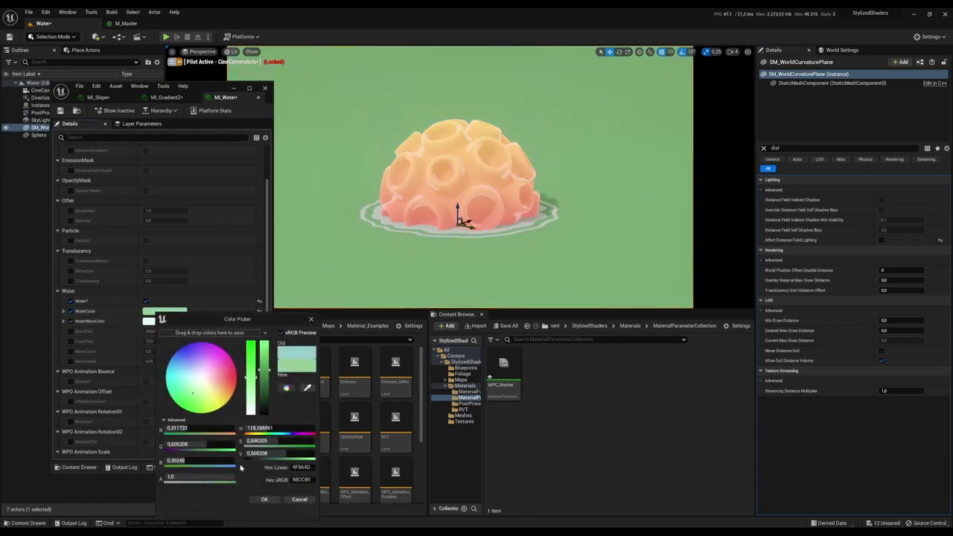
pyautogui.click(266, 500)
pyautogui.click(153, 322)
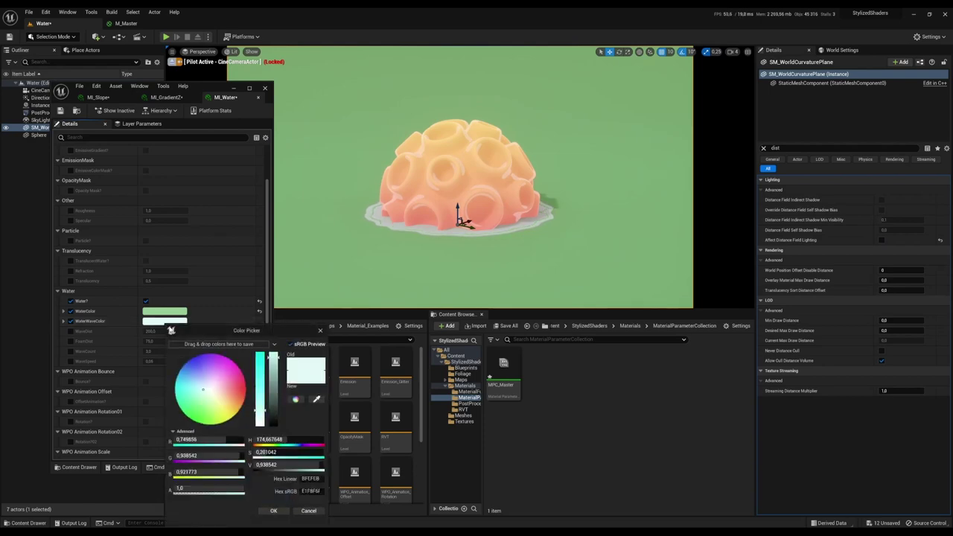
pyautogui.moveTo(217, 412); pyautogui.dragTo(224, 406)
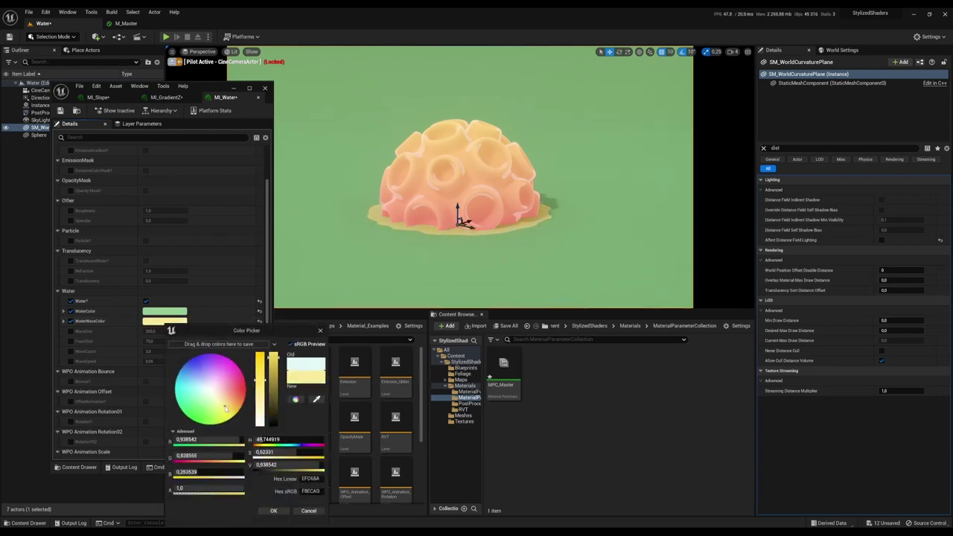
pyautogui.click(285, 513)
# Override the MI_Water wave parameters with WaveDist about 559, FoamDist about 209 and WaveCount about 5
pyautogui.click(71, 332)
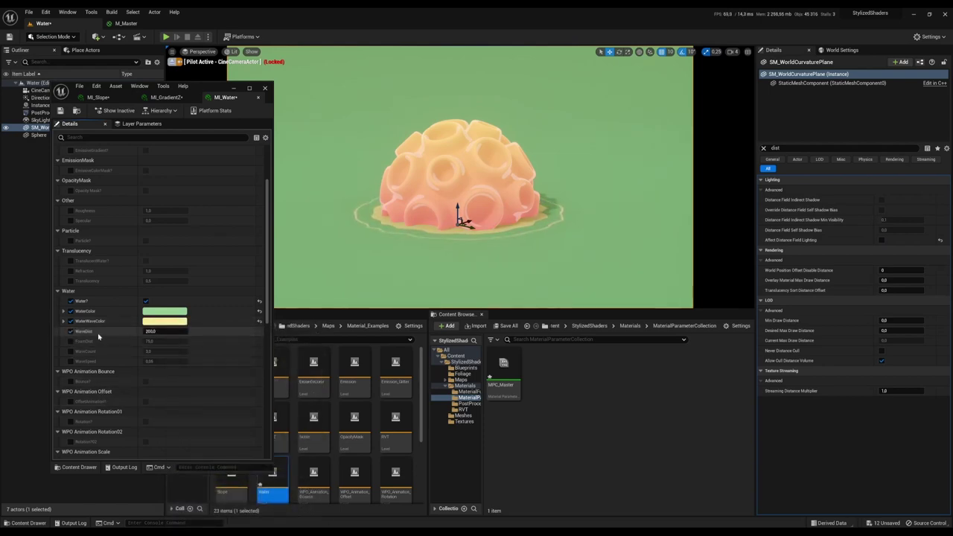
pyautogui.moveTo(151, 331); pyautogui.dragTo(231, 331)
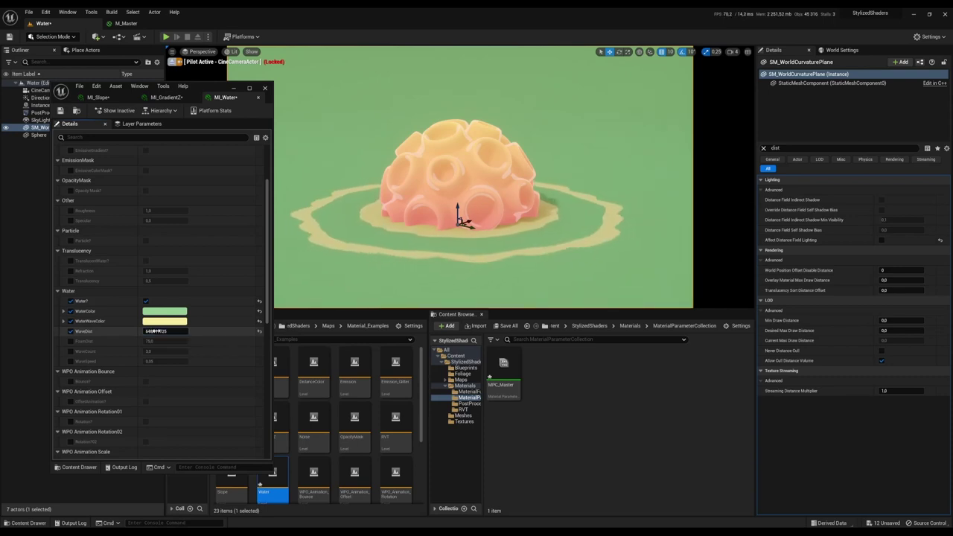
pyautogui.moveTo(155, 331); pyautogui.dragTo(167, 352)
pyautogui.click(70, 352)
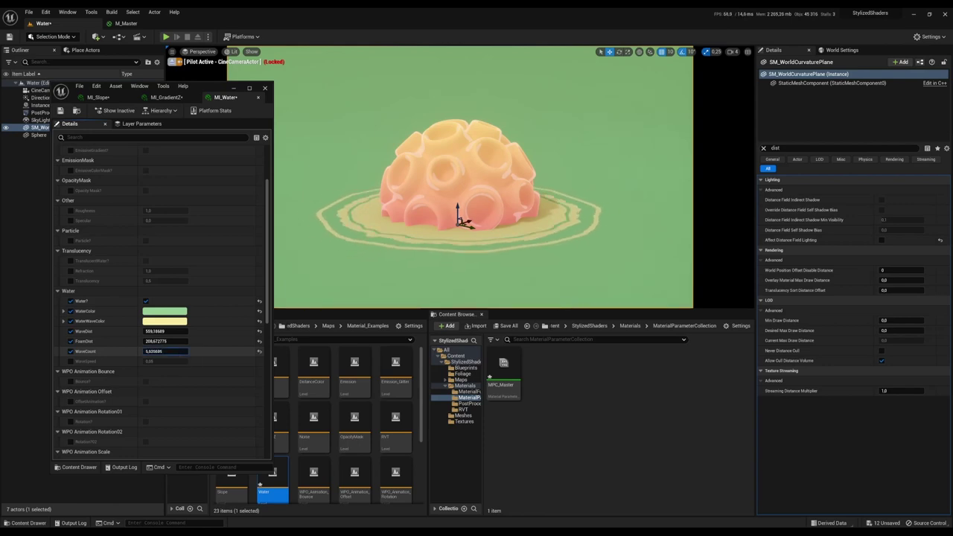
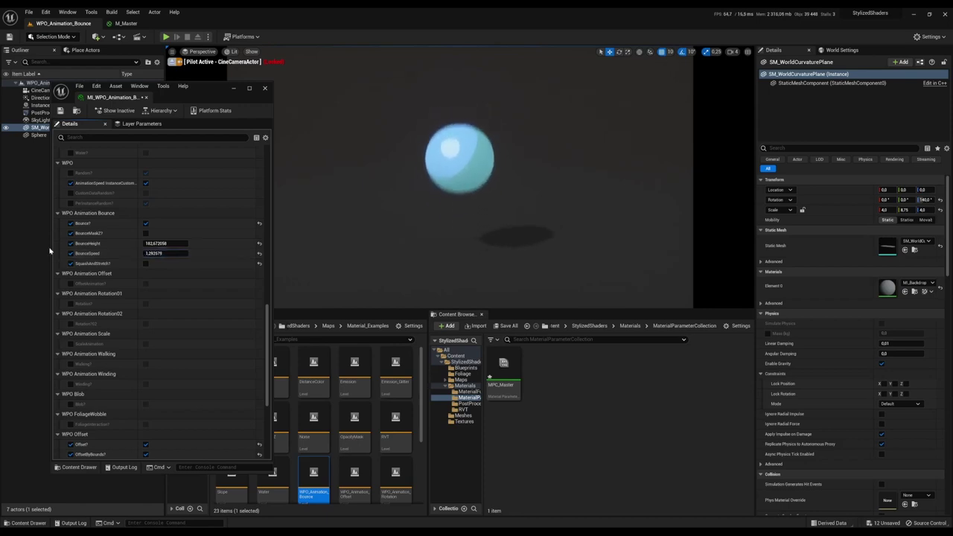
# Enable BounceMaskZ and override BounceMaskOffset with about 142, BounceMaskBias with about 1.51, and adjust BounceMaskFalloff
pyautogui.click(145, 234)
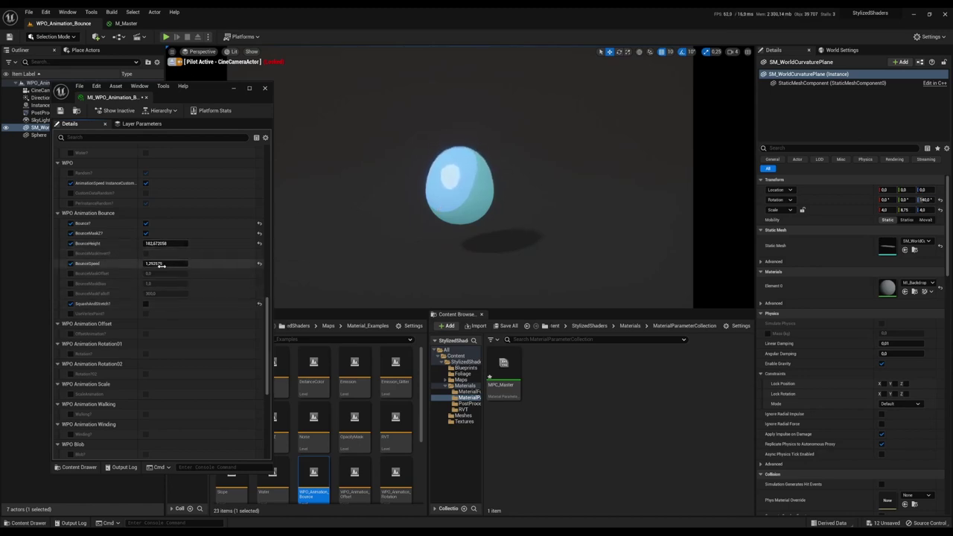
pyautogui.click(71, 273)
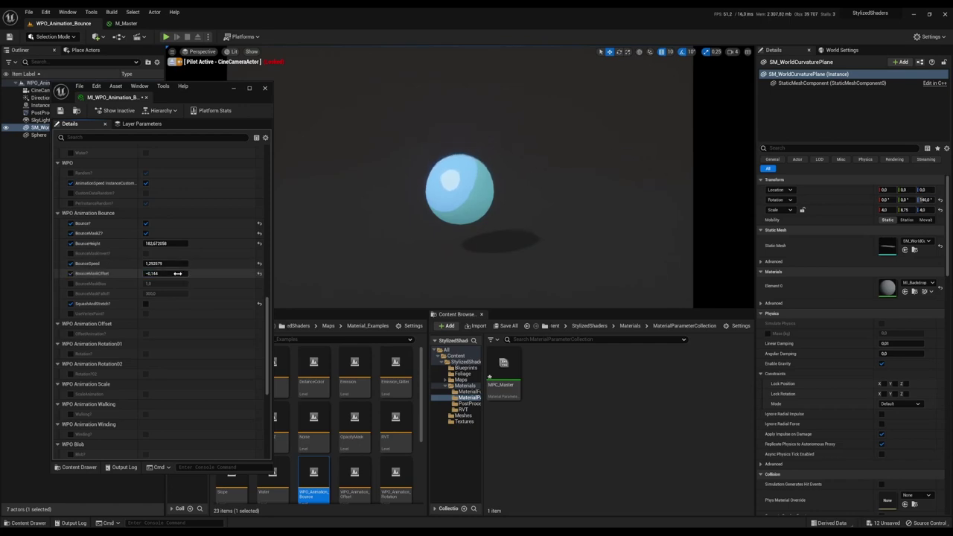
pyautogui.moveTo(177, 273)
pyautogui.mouseDown()
pyautogui.moveTo(216, 274)
pyautogui.moveTo(165, 274)
pyautogui.mouseUp()
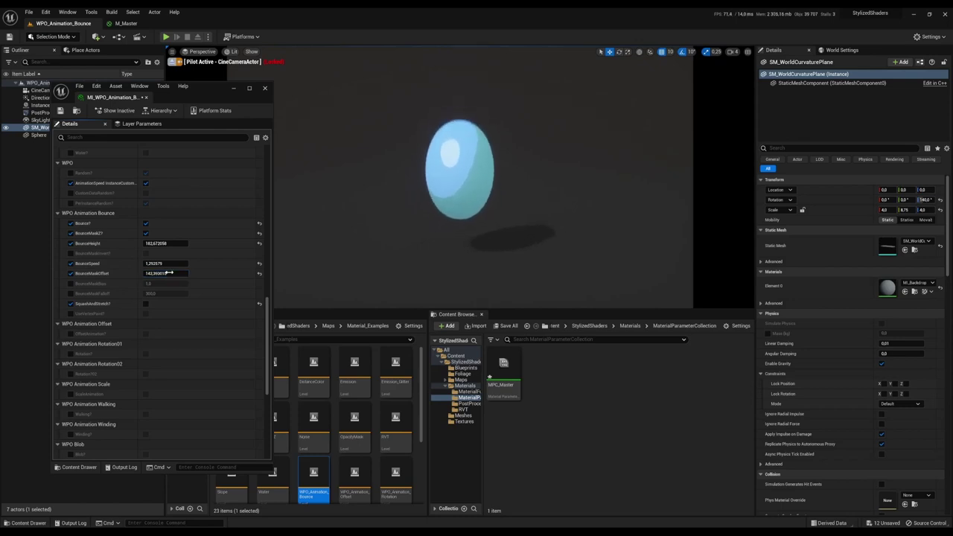
pyautogui.click(71, 284)
pyautogui.click(71, 294)
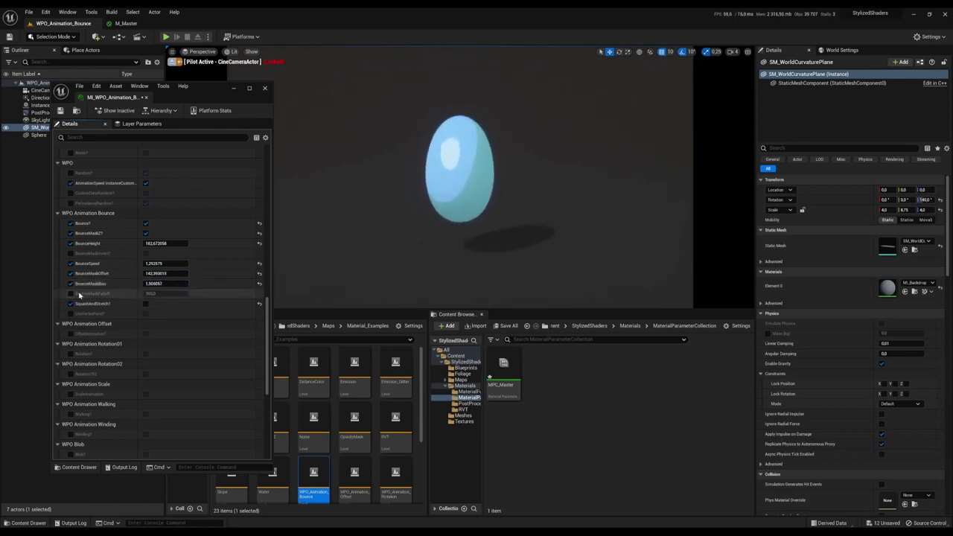
pyautogui.moveTo(175, 294)
pyautogui.mouseDown()
pyautogui.moveTo(158, 293)
pyautogui.moveTo(175, 293)
pyautogui.mouseUp()
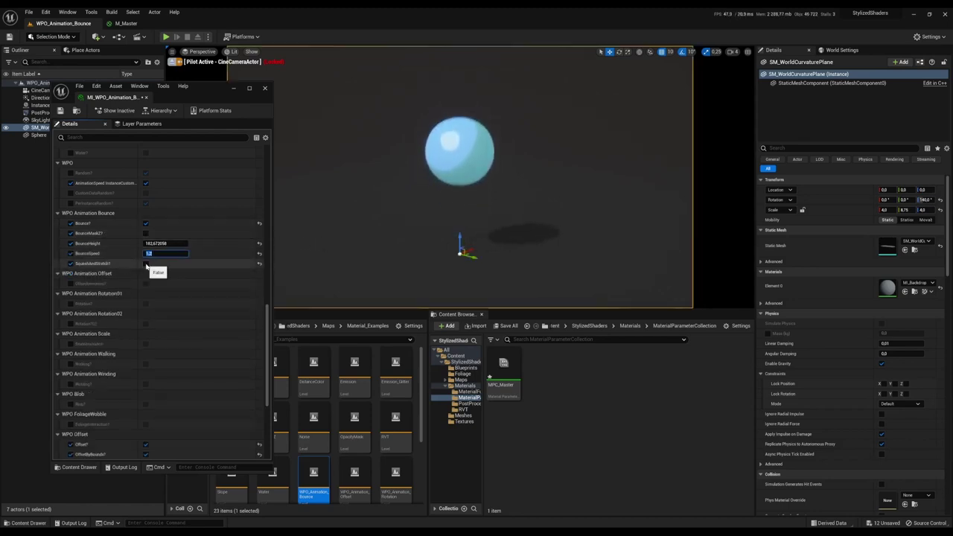
# Set BounceSpeed to 1.2 and enable SquashAndStretch with BounceSquashAmount about 66 and BounceStretchAmount about 134
pyautogui.press('Return')
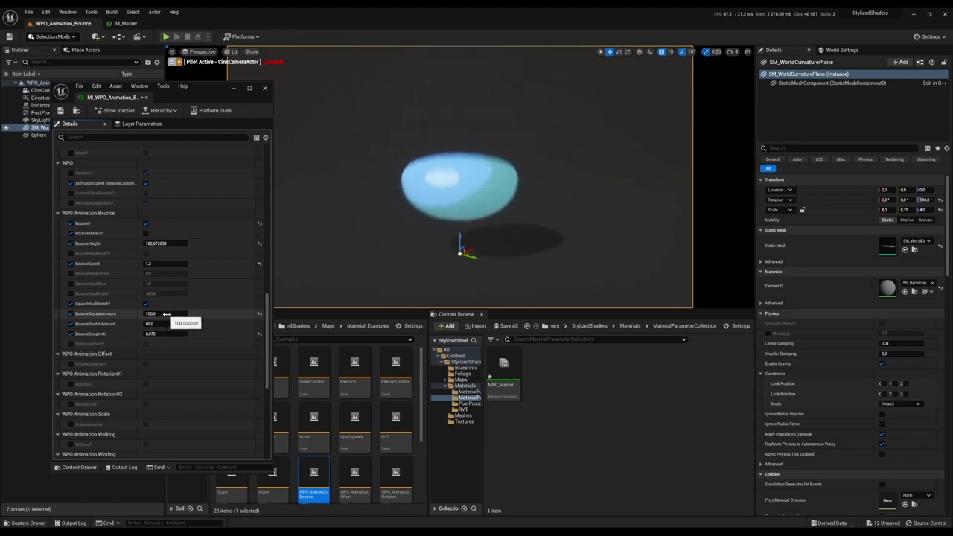
pyautogui.moveTo(160, 313); pyautogui.dragTo(214, 313)
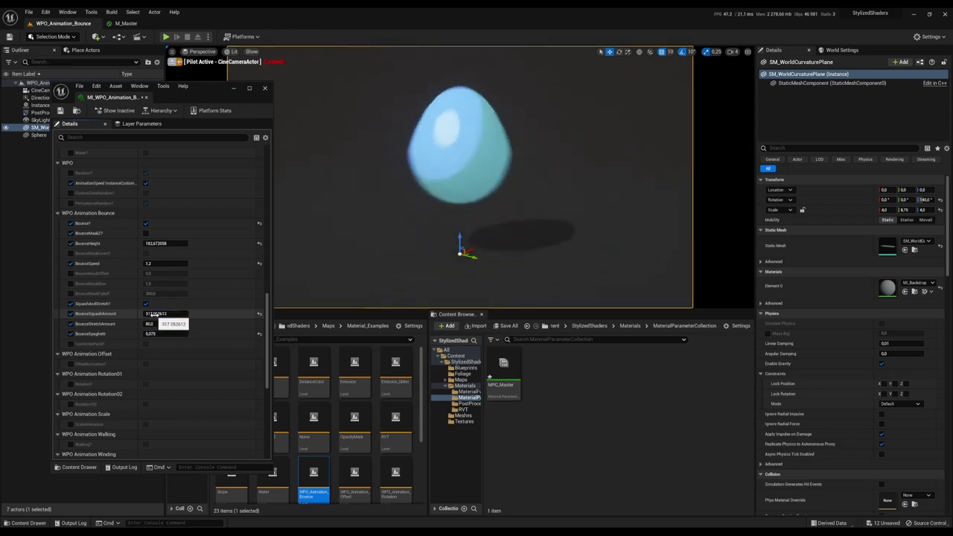
pyautogui.moveTo(153, 314); pyautogui.dragTo(175, 314)
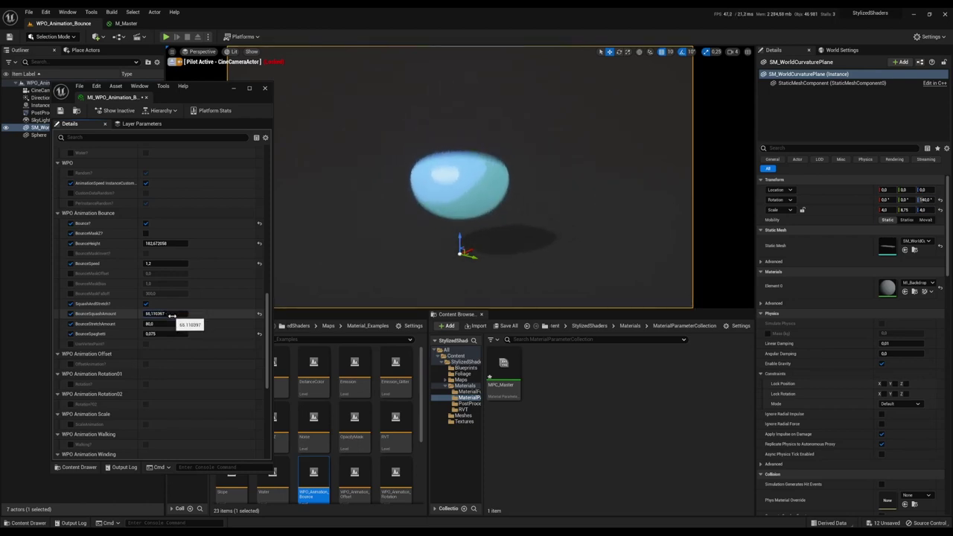
pyautogui.moveTo(153, 325); pyautogui.dragTo(156, 324)
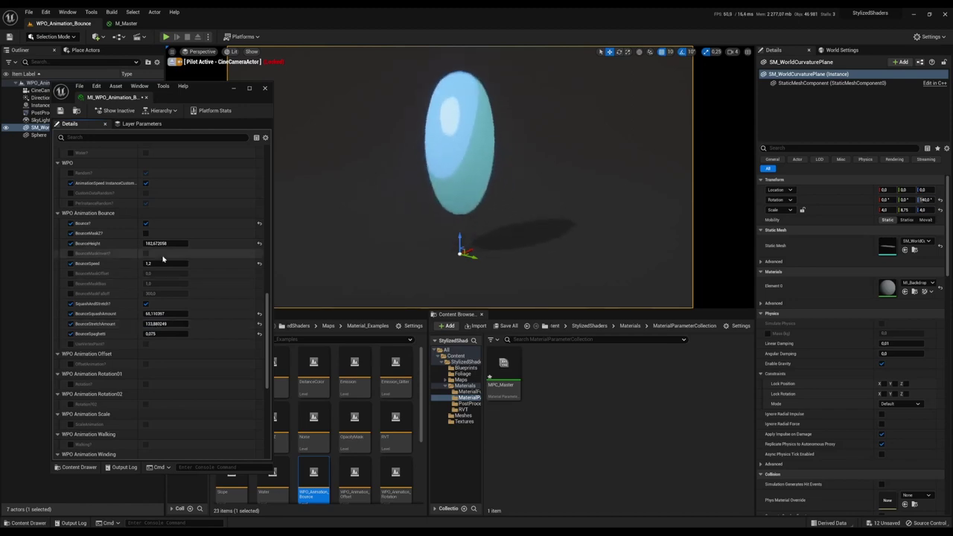
# Adjust BounceHeight to about 271 and set BounceSpeed to 0.8 for the bouncing sphere
pyautogui.moveTo(152, 244); pyautogui.dragTo(155, 243)
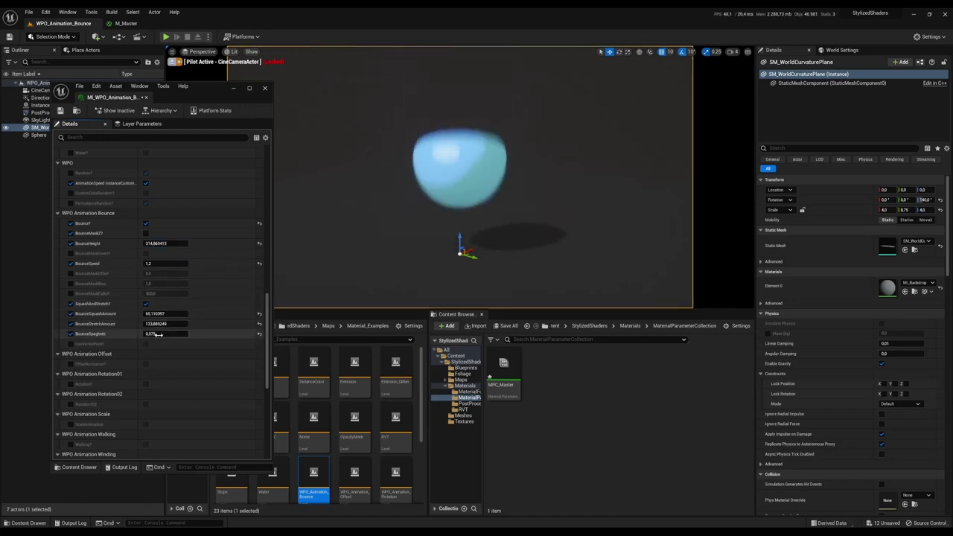
pyautogui.moveTo(159, 243); pyautogui.dragTo(155, 243)
pyautogui.click(168, 263)
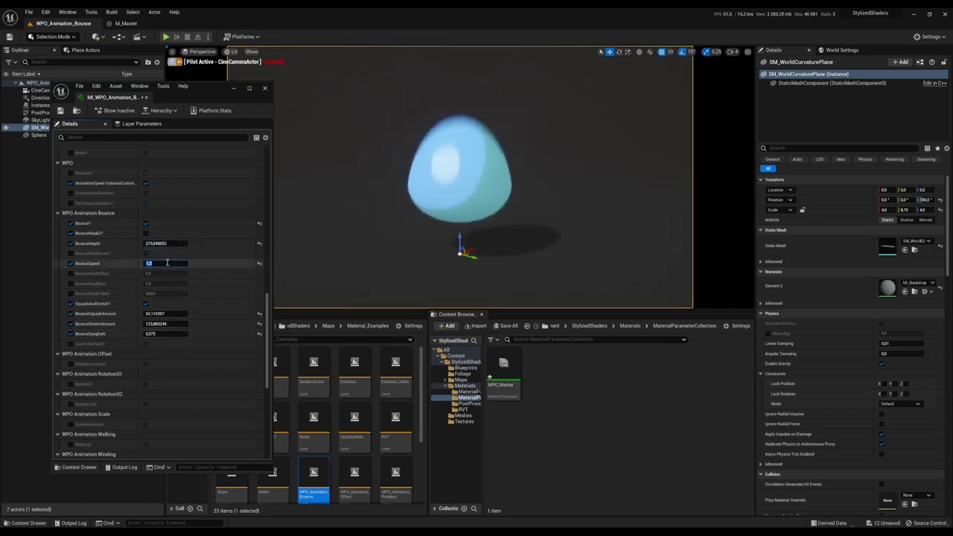
pyautogui.write('0.8')
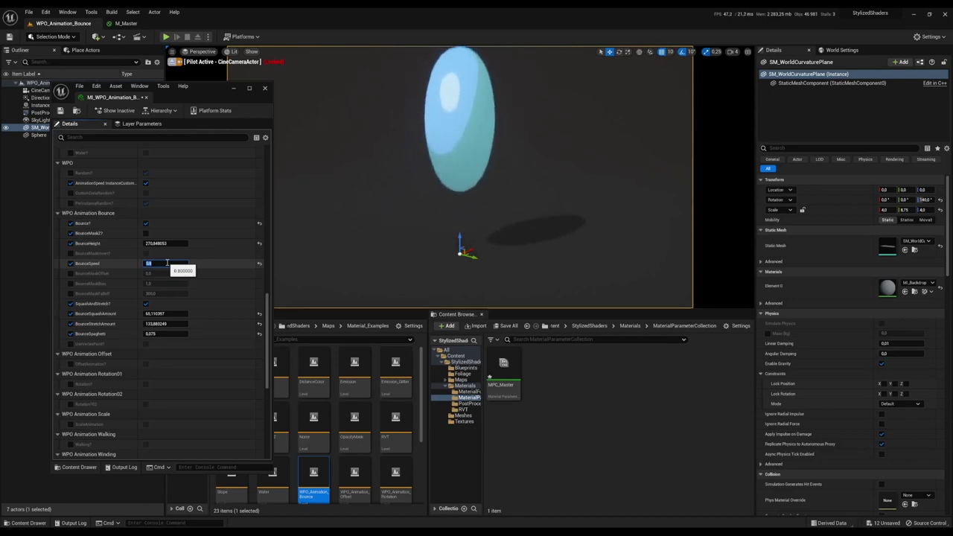
pyautogui.press('Return')
# Vary BounceSpaghetti for the bouncing sphere, ending at about 0.21
pyautogui.moveTo(162, 334)
pyautogui.mouseDown()
pyautogui.moveTo(194, 334)
pyautogui.moveTo(158, 334)
pyautogui.mouseUp()
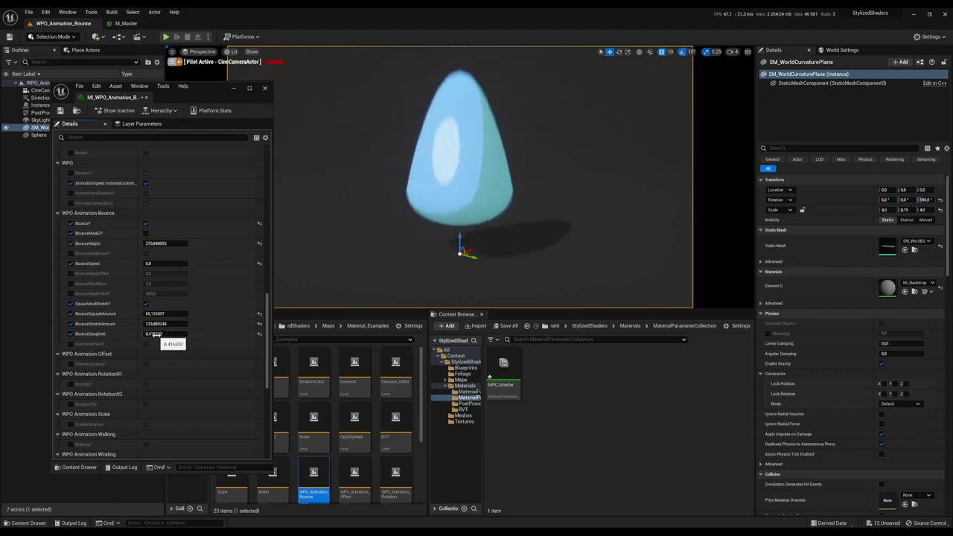
pyautogui.moveTo(160, 334); pyautogui.dragTo(161, 335)
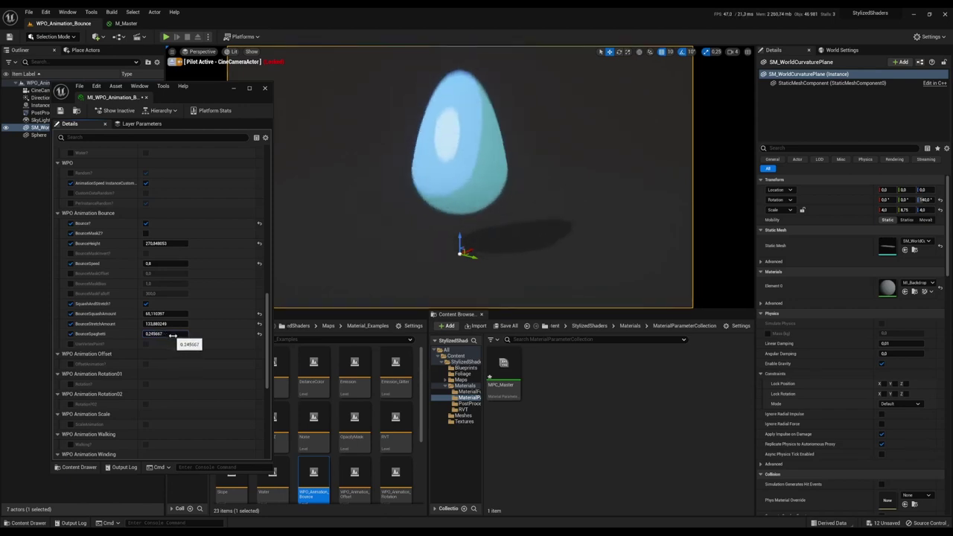
pyautogui.moveTo(173, 335)
pyautogui.mouseDown()
pyautogui.moveTo(163, 335)
pyautogui.moveTo(193, 337)
pyautogui.moveTo(178, 337)
pyautogui.mouseUp()
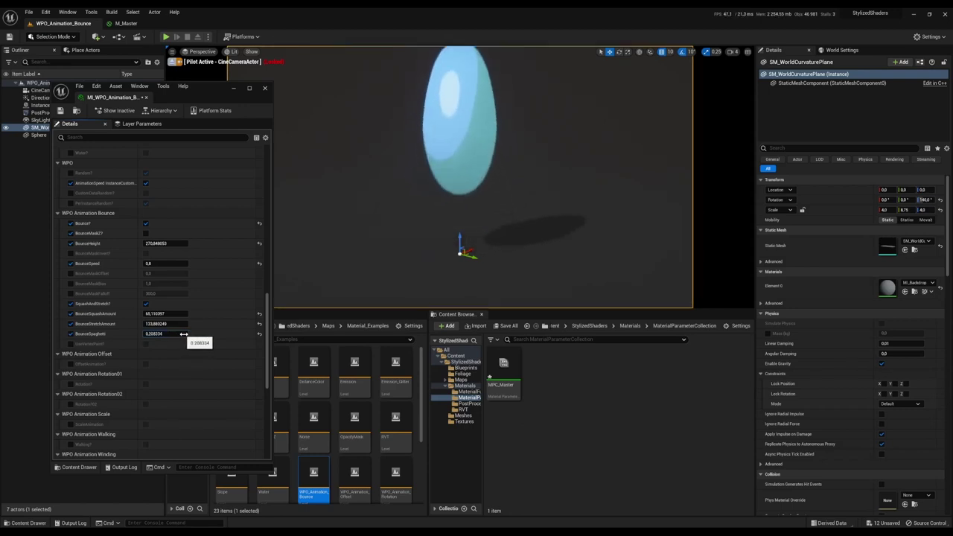
# Override the bounce mask with BounceMaskOffset about -7.1 and BounceMaskBias about 1.8, and adjust BounceMaskFalloff
pyautogui.click(71, 293)
pyautogui.moveTo(151, 293)
pyautogui.mouseDown()
pyautogui.moveTo(168, 293)
pyautogui.moveTo(162, 273)
pyautogui.moveTo(146, 293)
pyautogui.mouseUp()
pyautogui.click(71, 273)
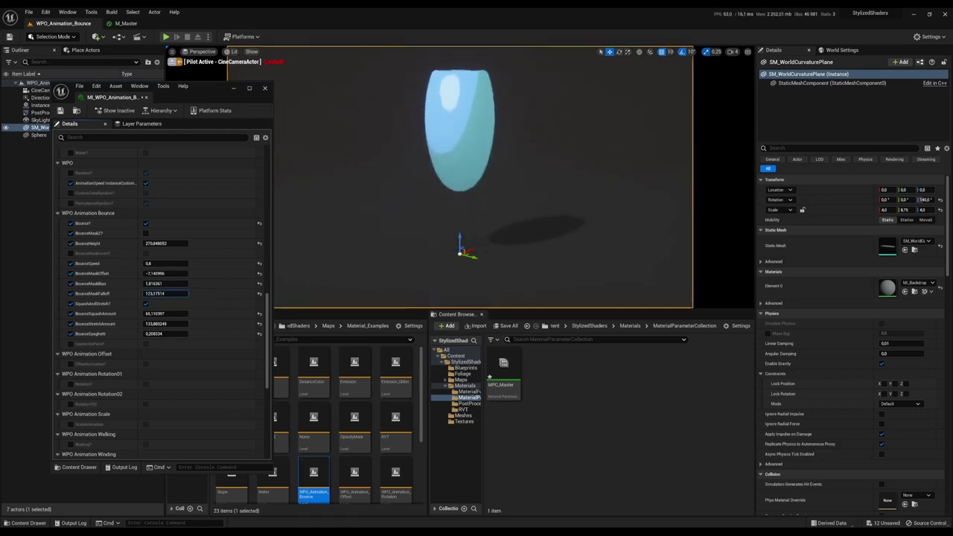
pyautogui.moveTo(177, 293); pyautogui.dragTo(184, 292)
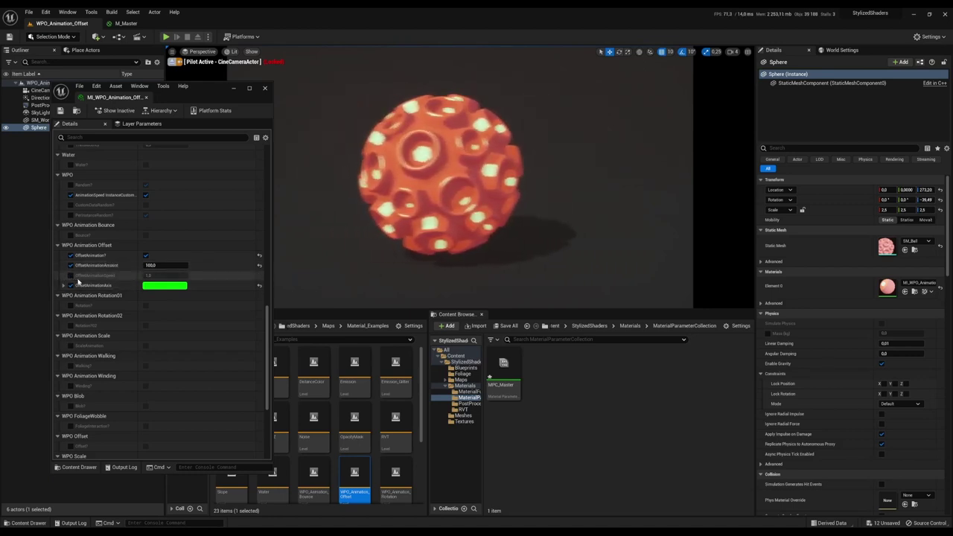
# In the offset animation material instance, set OffsetAnimationAmount to 50 and override OffsetAnimationSpeed with 0.2
pyautogui.click(159, 266)
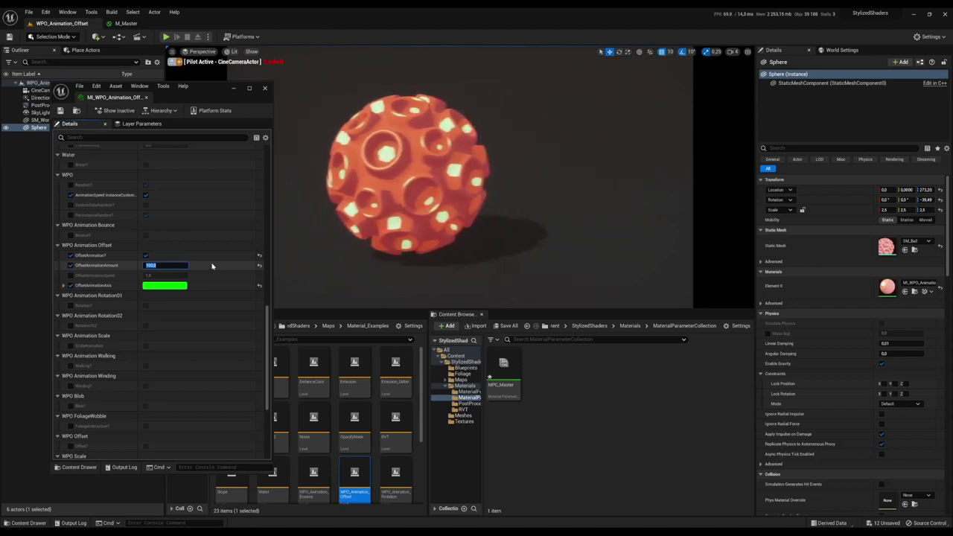
pyautogui.write('50')
pyautogui.press('Return')
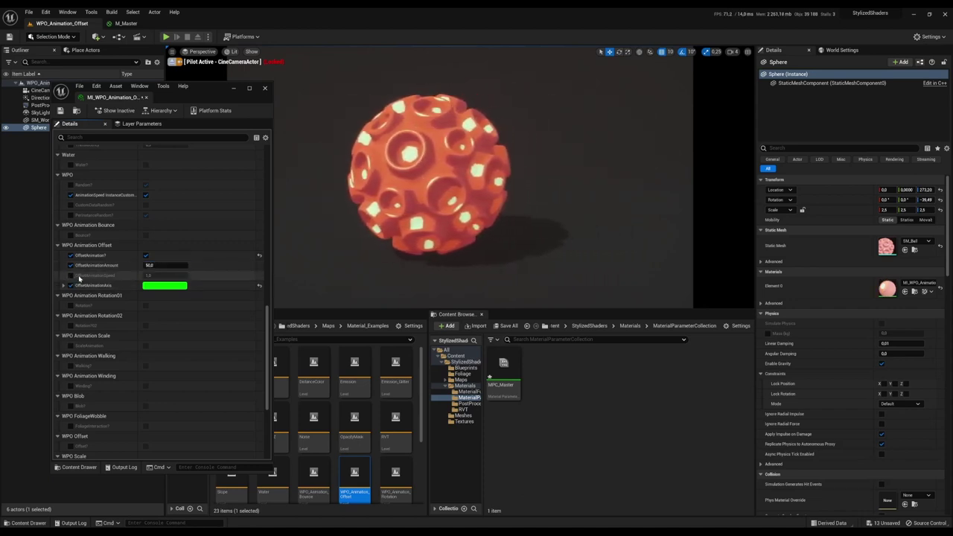
pyautogui.click(183, 276)
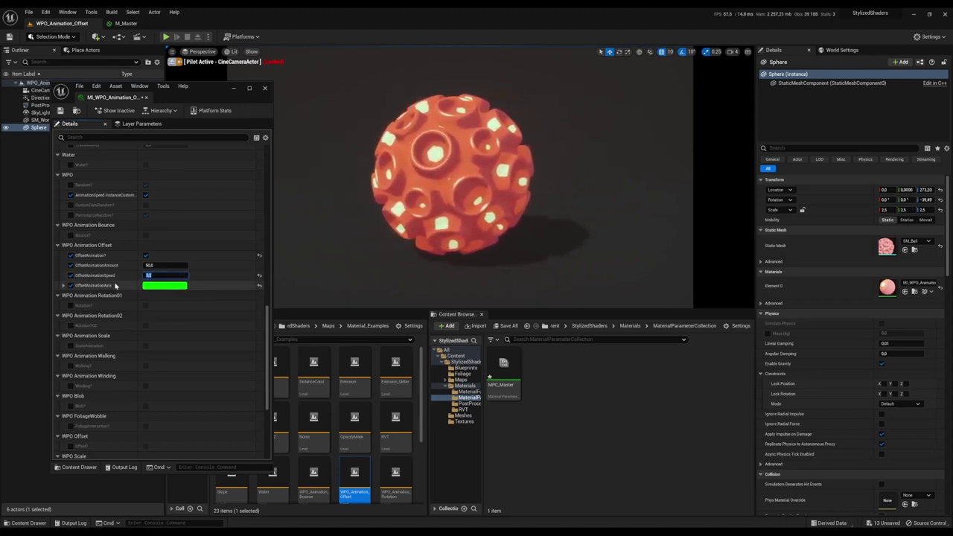
# Set the B component of OffsetAnimationAxis to 1 and back to 0 to test diagonal movement
pyautogui.click(64, 285)
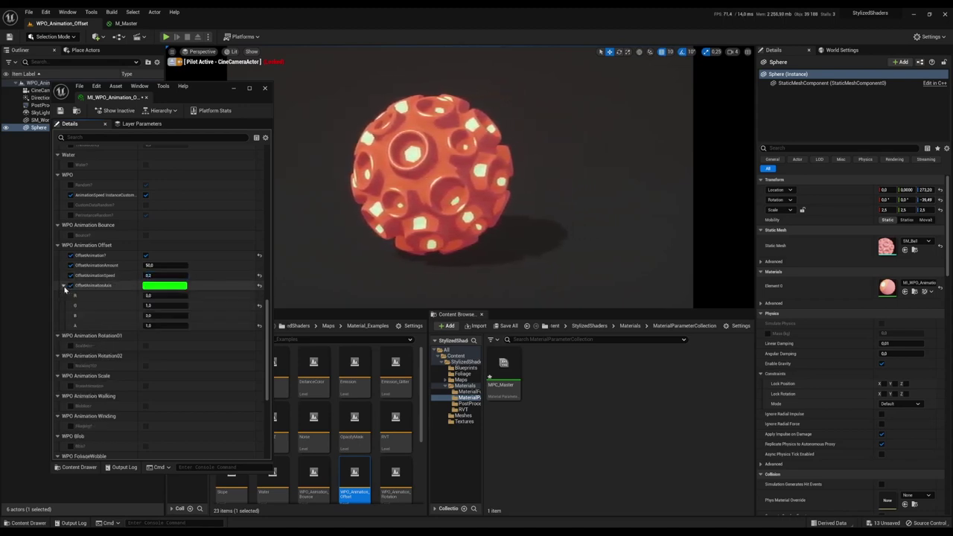
pyautogui.click(156, 306)
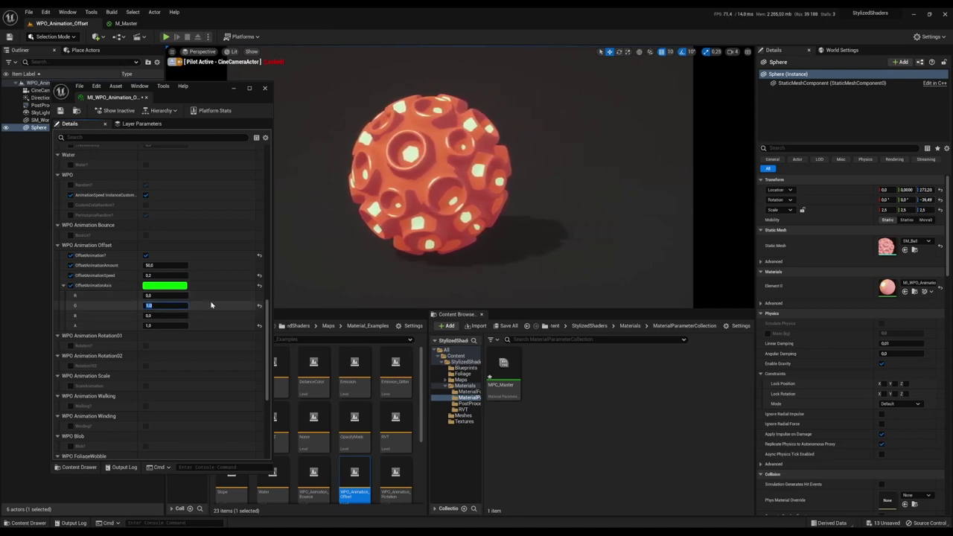
pyautogui.click(176, 295)
pyautogui.click(164, 318)
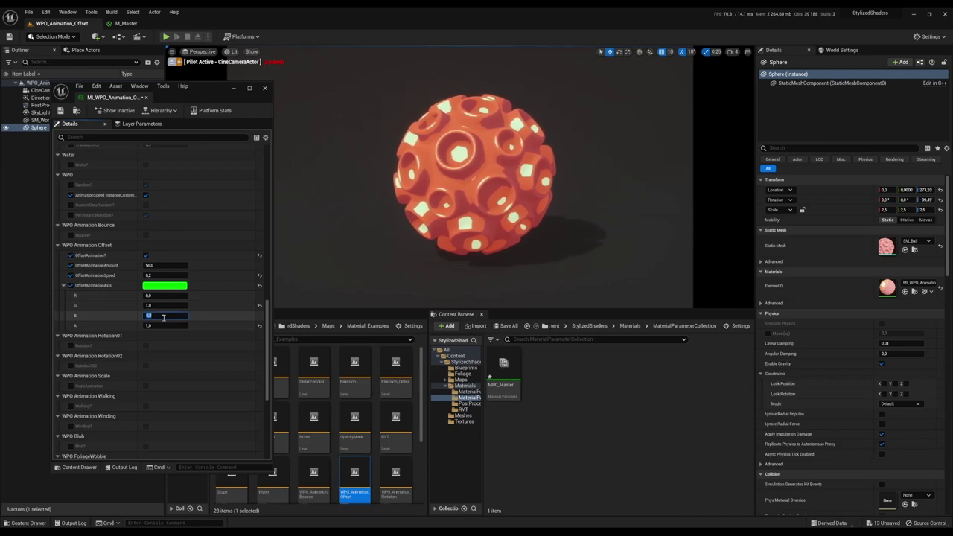
pyautogui.click(164, 316)
pyautogui.write('1')
pyautogui.press('Return')
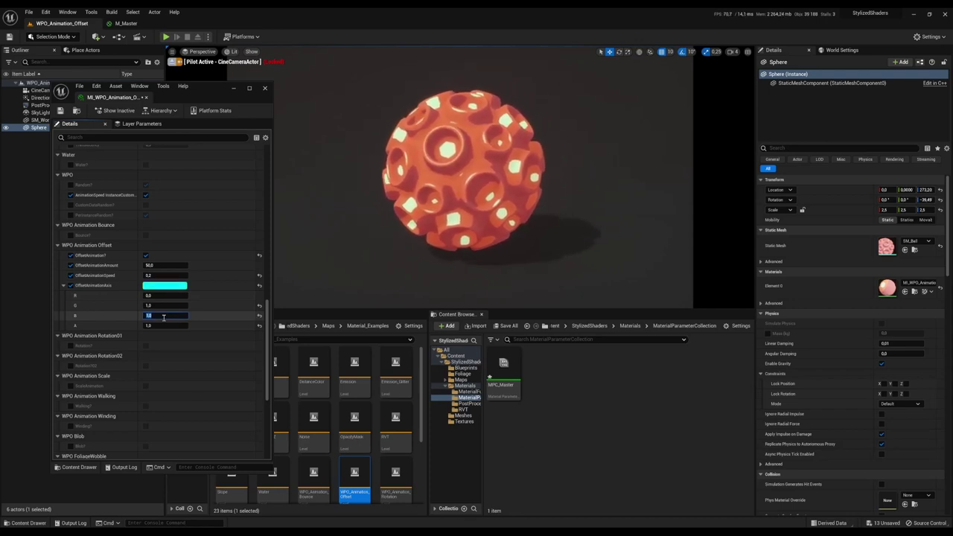
pyautogui.write('0')
pyautogui.press('Return')
pyautogui.click(177, 276)
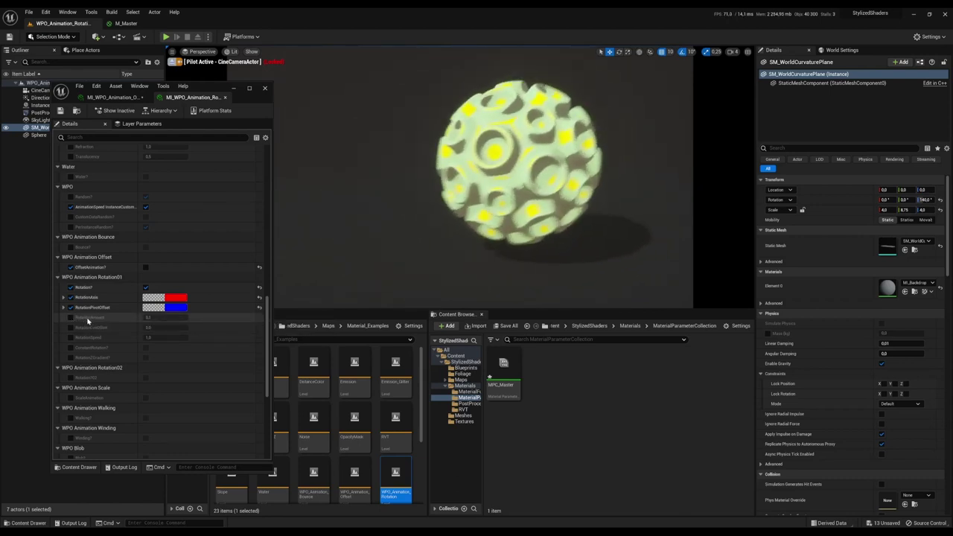
# In the rotation material instance, change RotationAxis from the red to the blue axis with B at 1 and R at 0
pyautogui.click(63, 297)
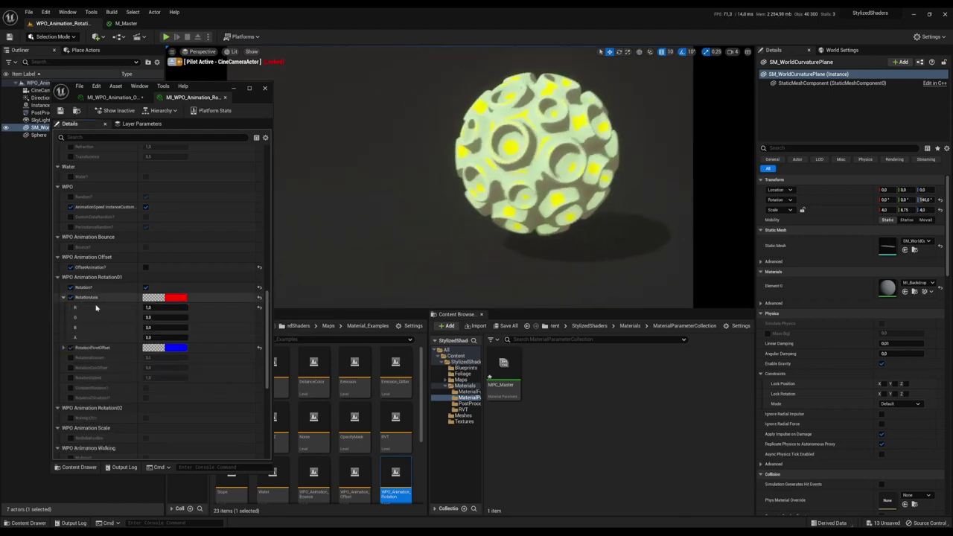
pyautogui.click(159, 328)
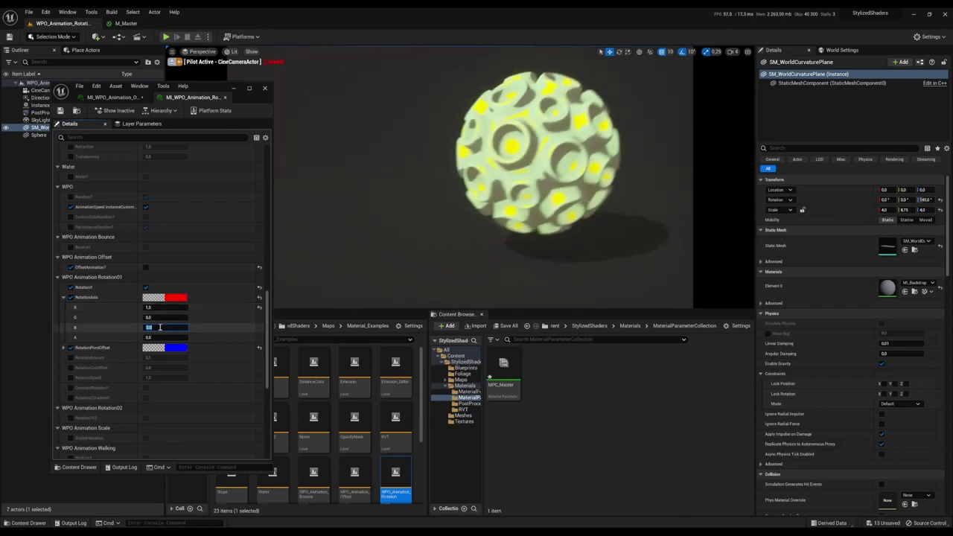
pyautogui.write('1')
pyautogui.press('Return')
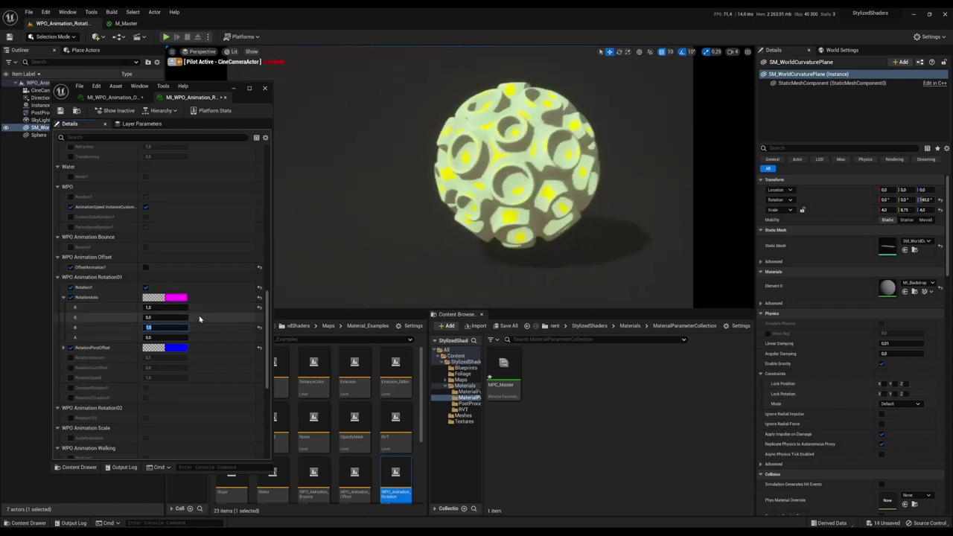
pyautogui.hotkey('shift', 'Tab')
pyautogui.hotkey('shift', 'Tab')
pyautogui.write('0')
pyautogui.press('Return')
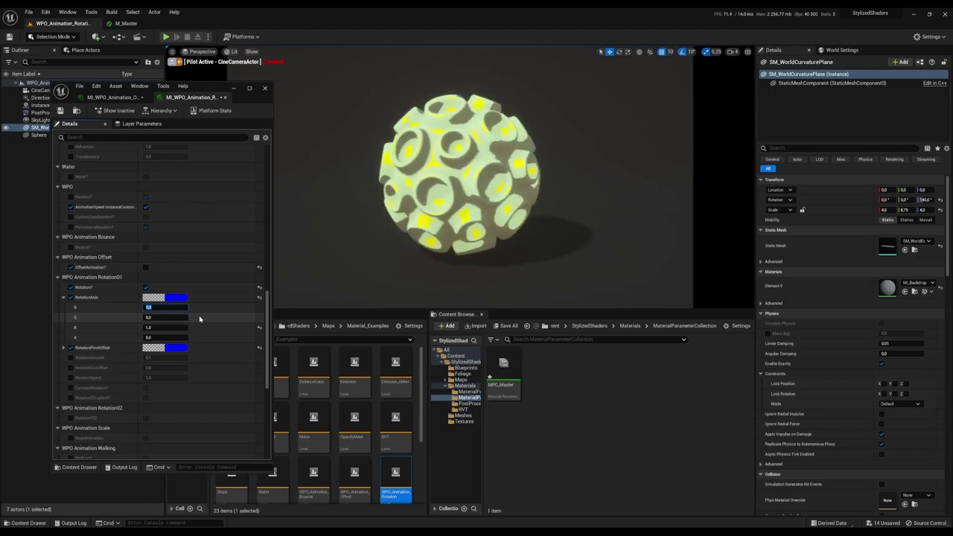
# Return RotationAxis to the red axis by setting R to 1 and B to 0
pyautogui.write('1')
pyautogui.press('Return')
pyautogui.press('Tab')
pyautogui.press('Tab')
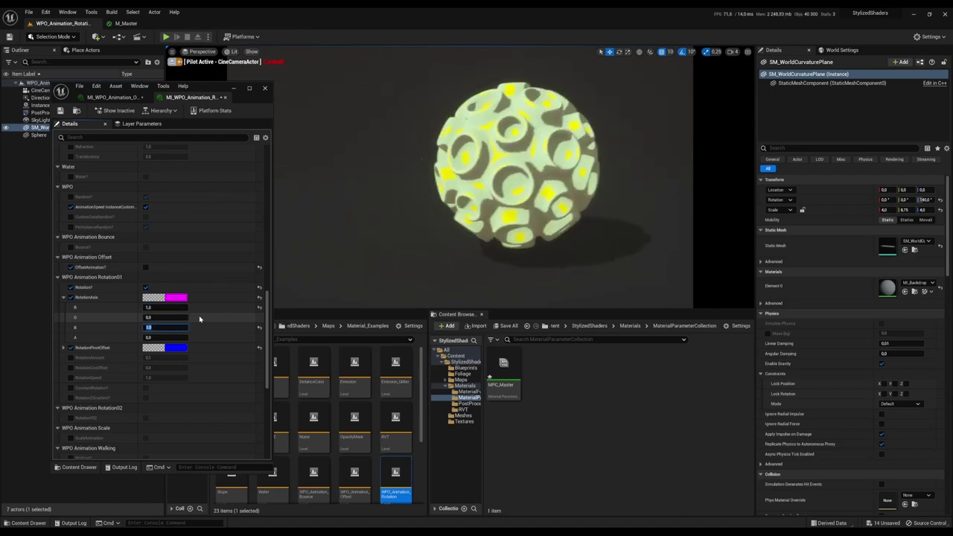
pyautogui.write('0')
pyautogui.press('Return')
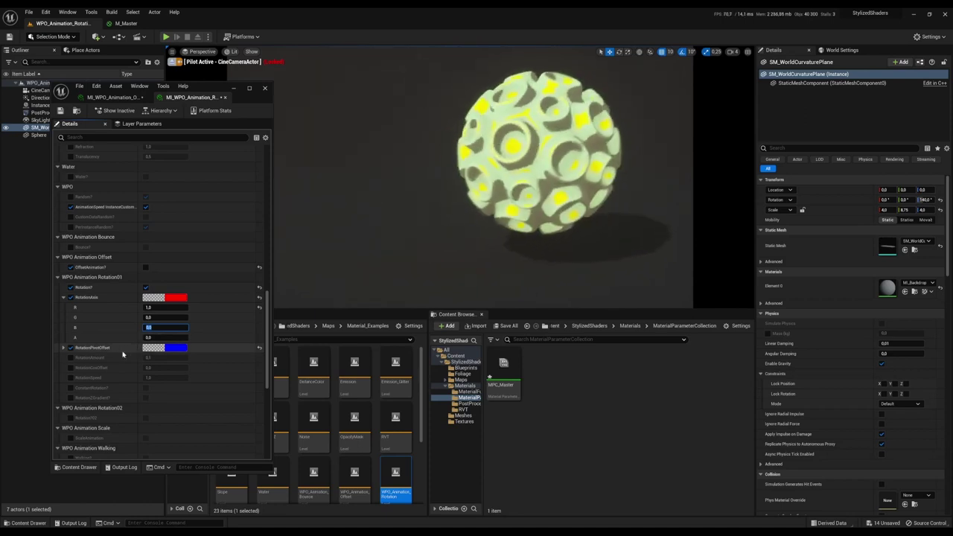
# Set the B component of RotationPivotOffset to 0 and back to 500 to compare pivot positions
pyautogui.click(64, 348)
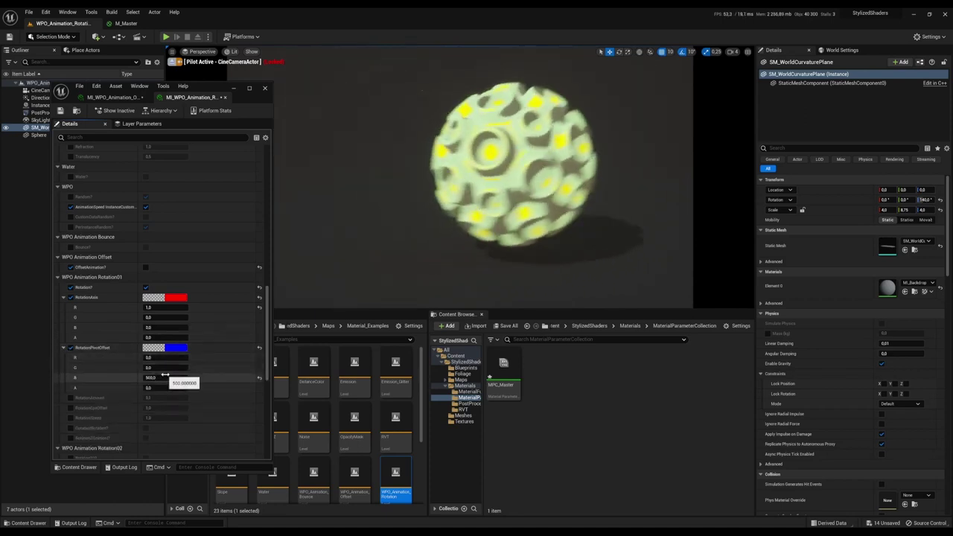
pyautogui.click(173, 378)
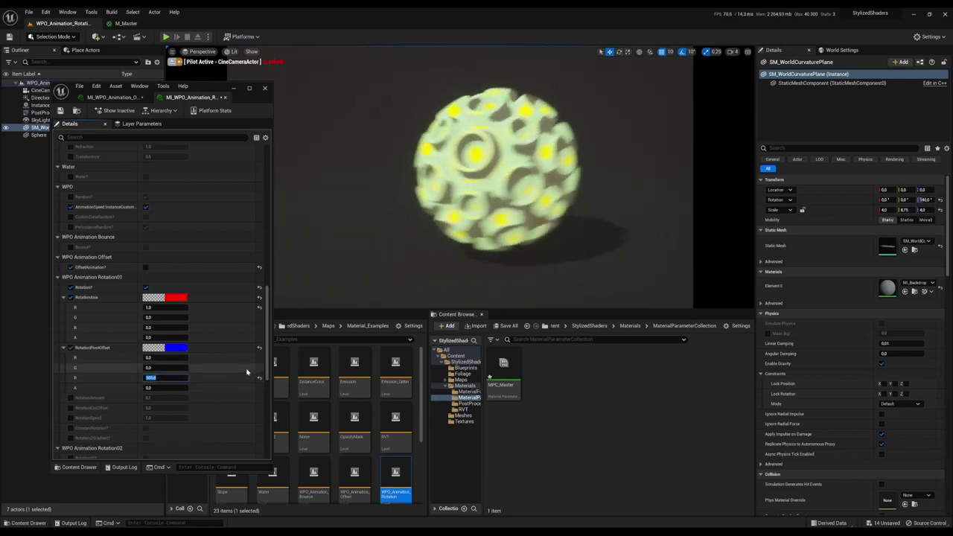
pyautogui.write('0')
pyautogui.press('Return')
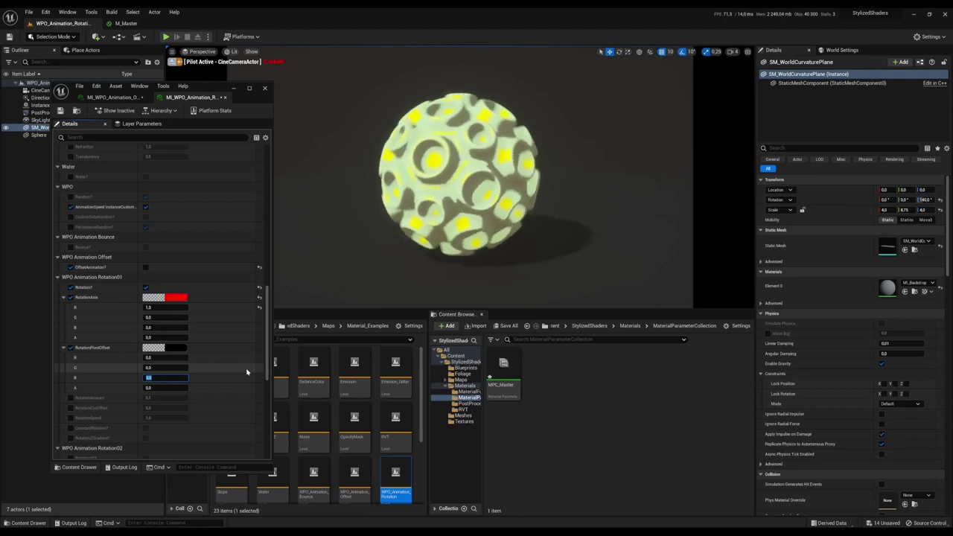
pyautogui.press('Return')
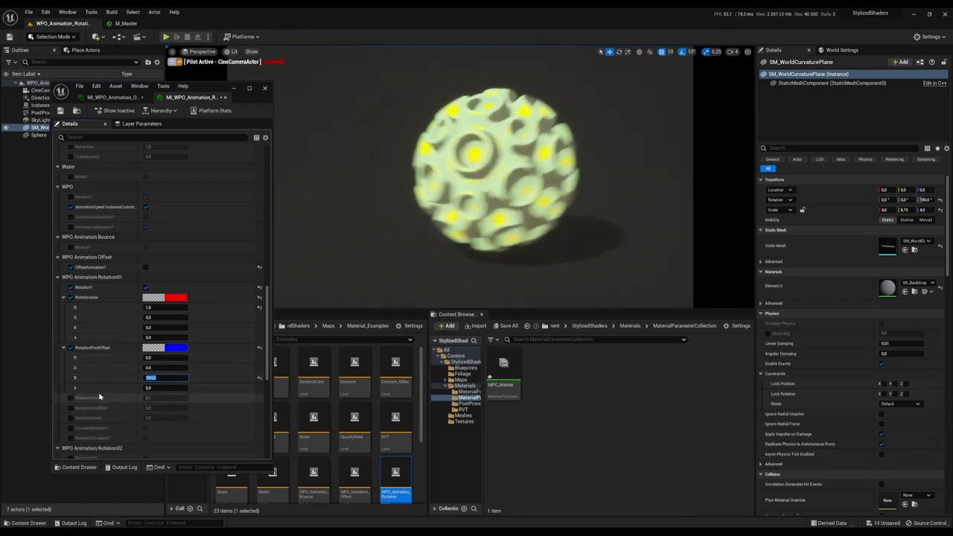
# Enable the RotationAmount and RotationSpeed overrides, raise RotationAmount to about 0.308, and set RotationSpeed to 1 after trying higher speeds
pyautogui.scroll(-2, 82, 384)
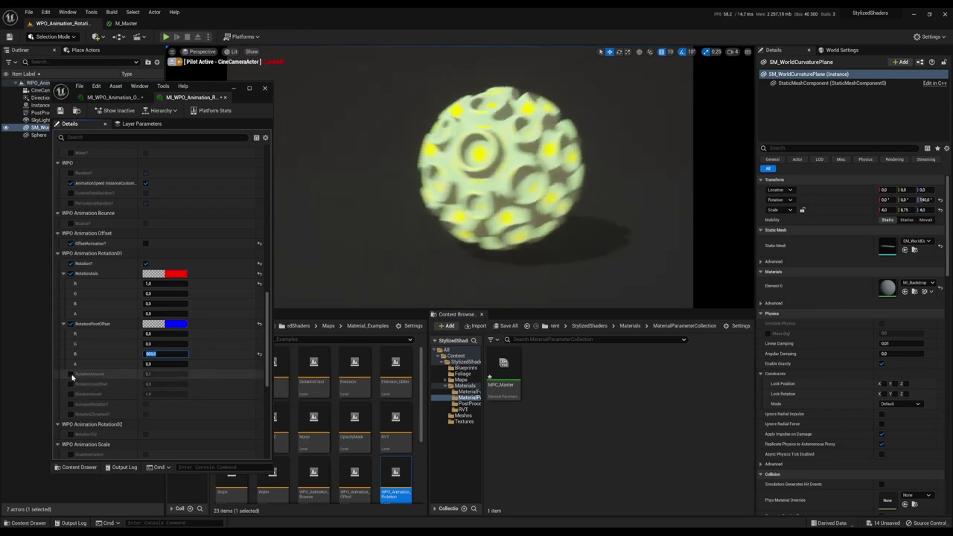
pyautogui.click(71, 374)
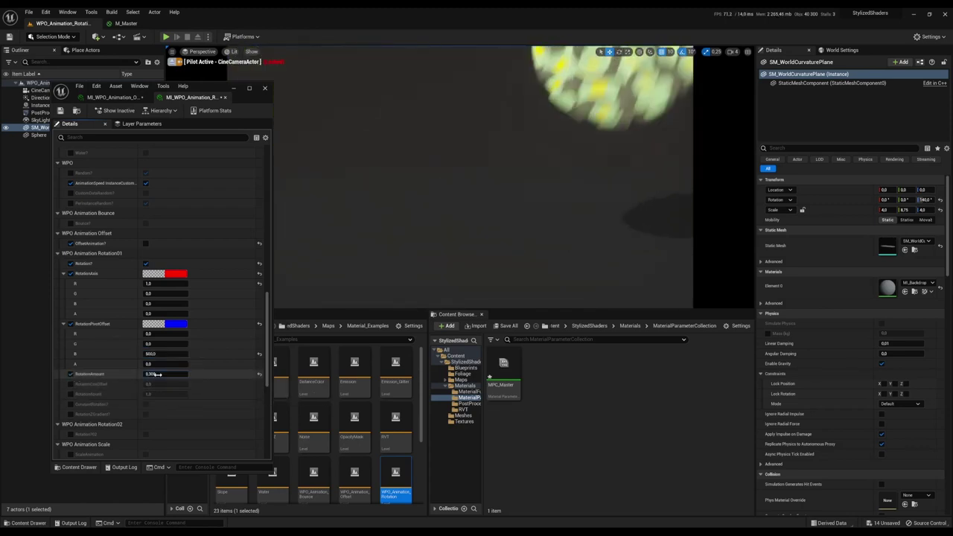
pyautogui.click(71, 394)
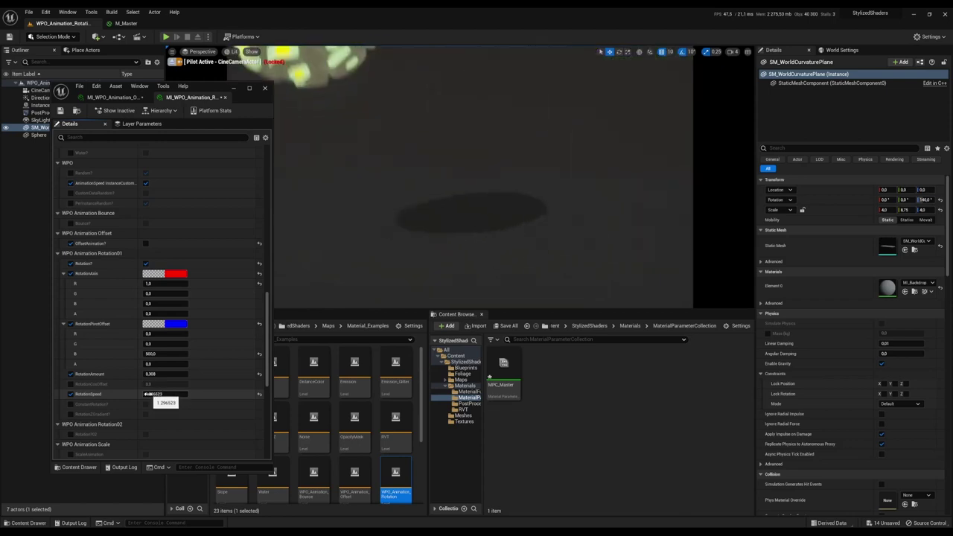
pyautogui.moveTo(153, 394); pyautogui.dragTo(173, 394)
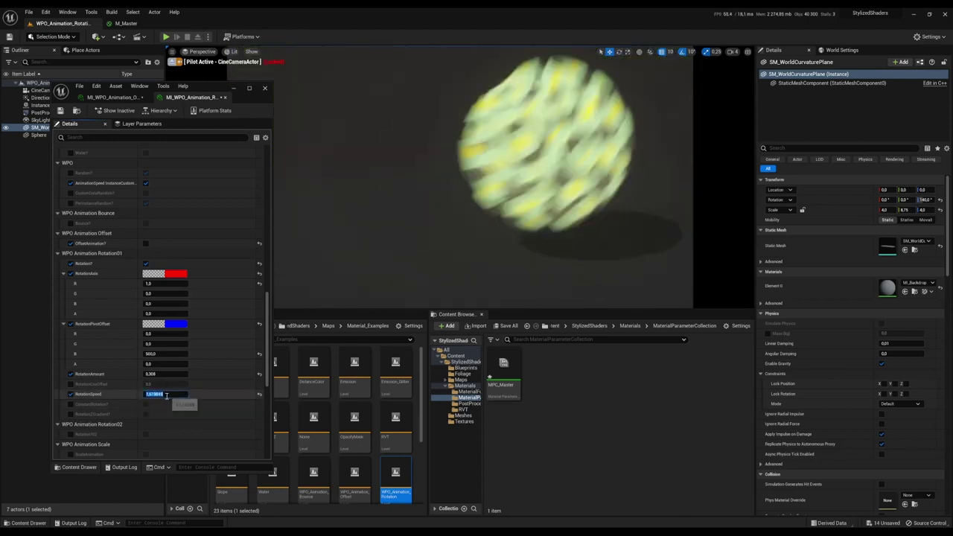
pyautogui.write('1')
pyautogui.press('Return')
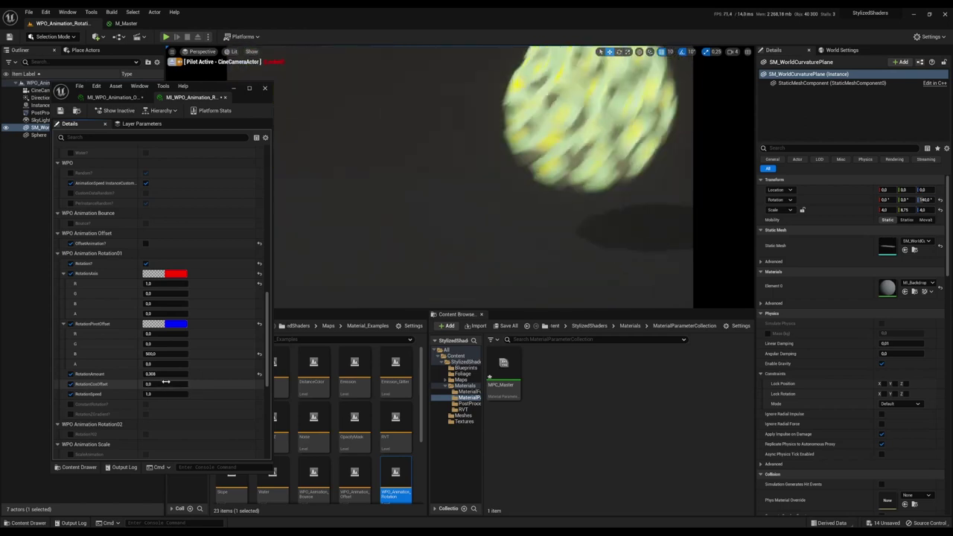
# Set RotationAmount to 0.1 and RotationCosOffset to -1 to shift the swing of the sphere
pyautogui.click(166, 373)
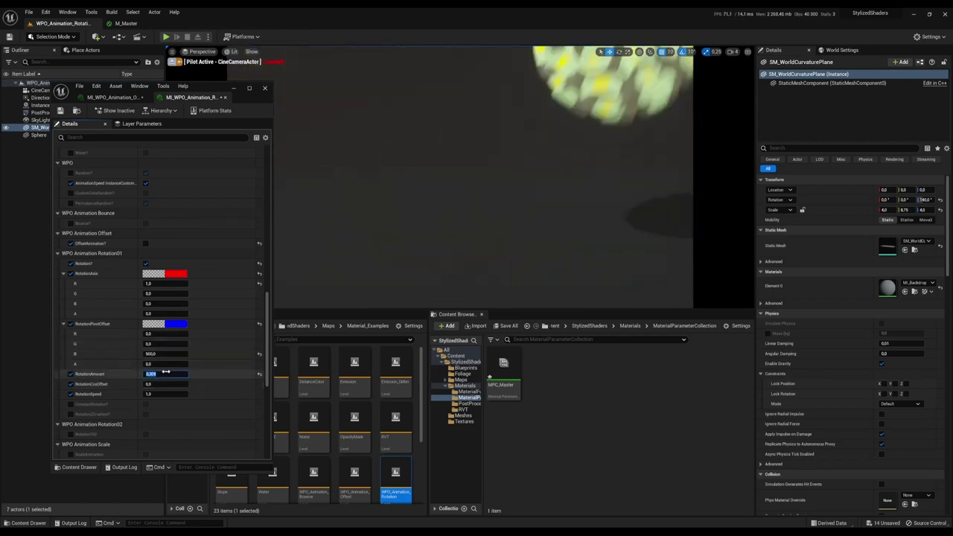
pyautogui.write('0,1')
pyautogui.press('Return')
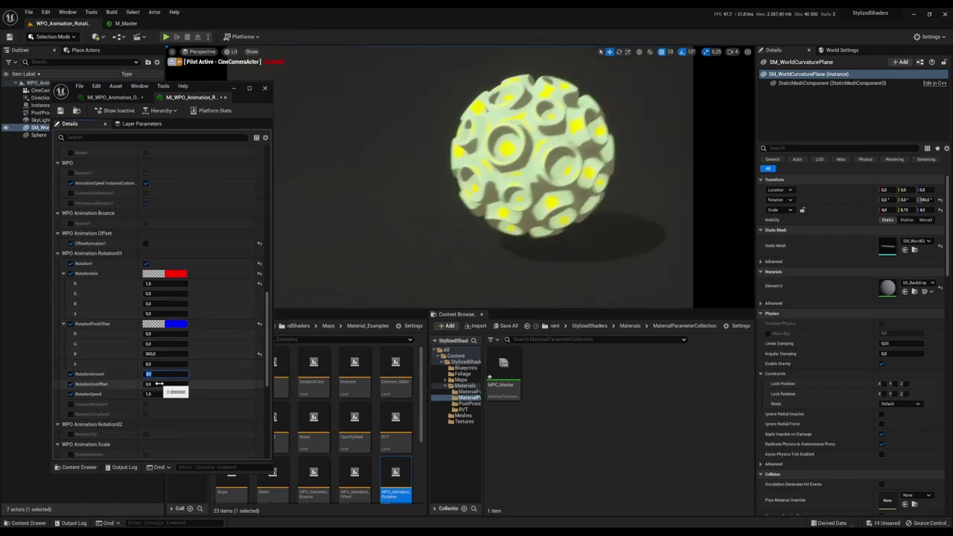
pyautogui.click(159, 383)
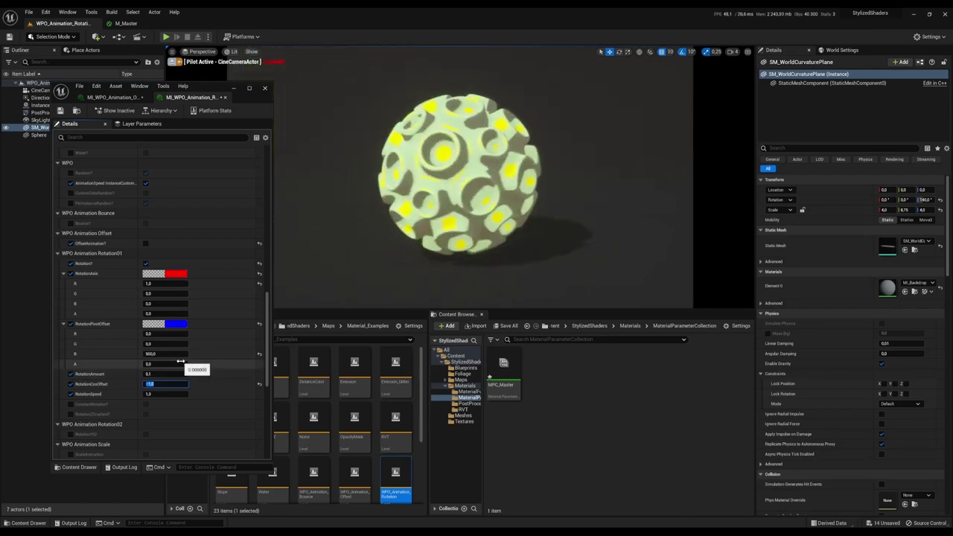
# Enable ConstantRotation in the rotation material instance and stop piloting the CineCameraActor
pyautogui.click(71, 404)
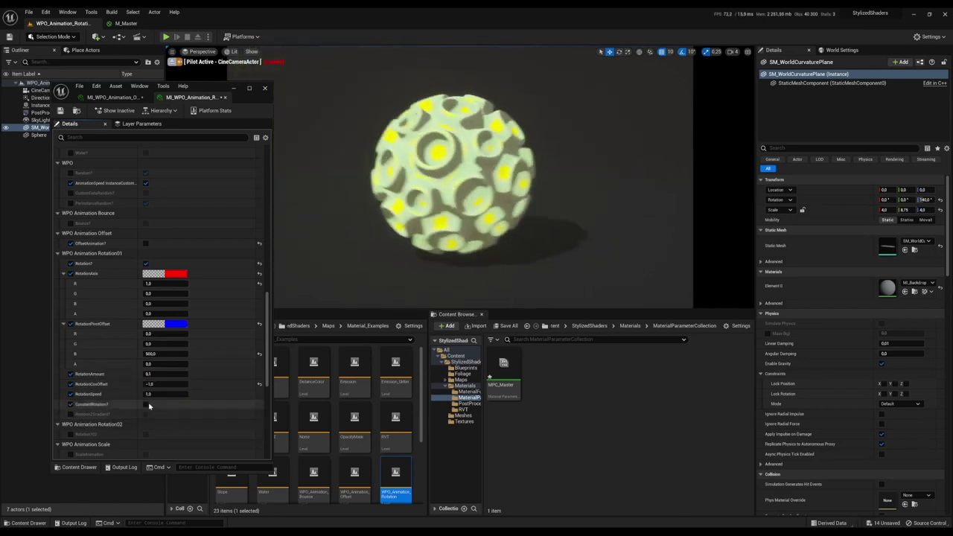
pyautogui.click(172, 63)
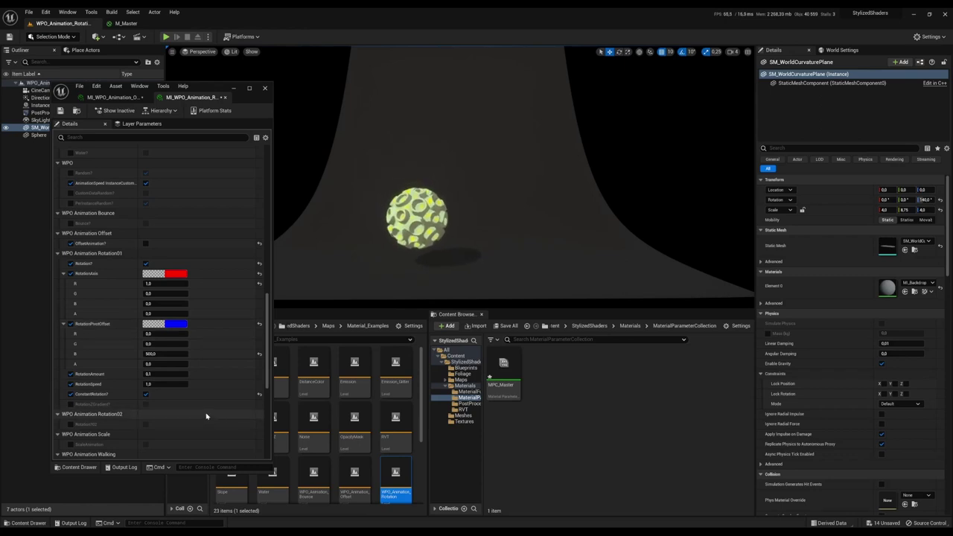
# Set RotationSpeed to 5 and RotationAmount to 0.2 for the constant rotation
pyautogui.click(162, 383)
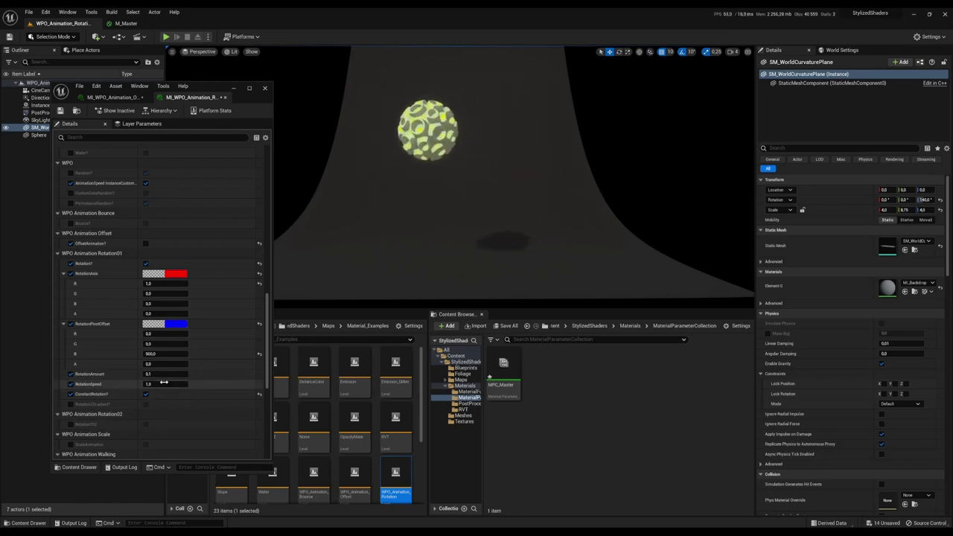
pyautogui.write('5')
pyautogui.press('Return')
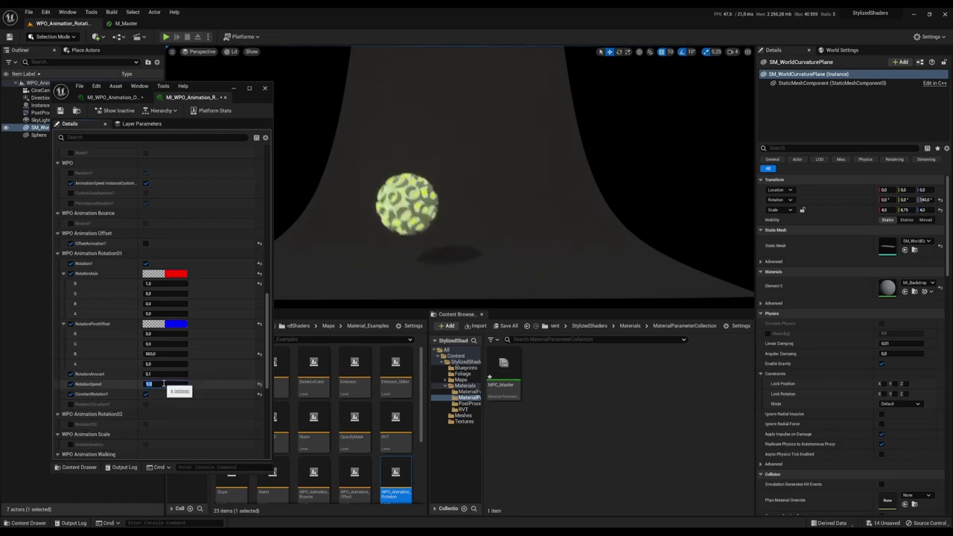
pyautogui.click(165, 374)
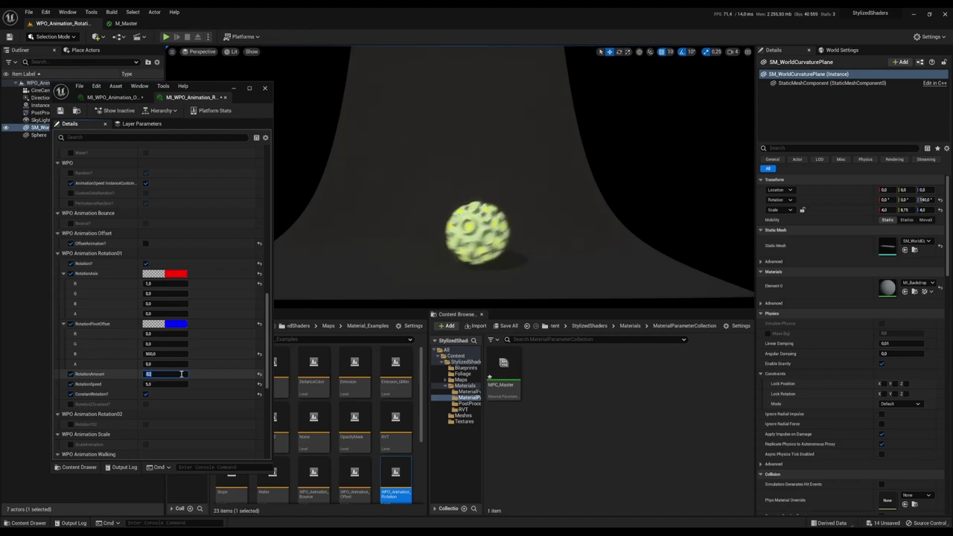
# Disable ConstantRotation, set RotationSpeed to 0.5 and RotationCosOffset to 0, and reset RotationPivotOffset to its default
pyautogui.click(146, 395)
pyautogui.click(165, 395)
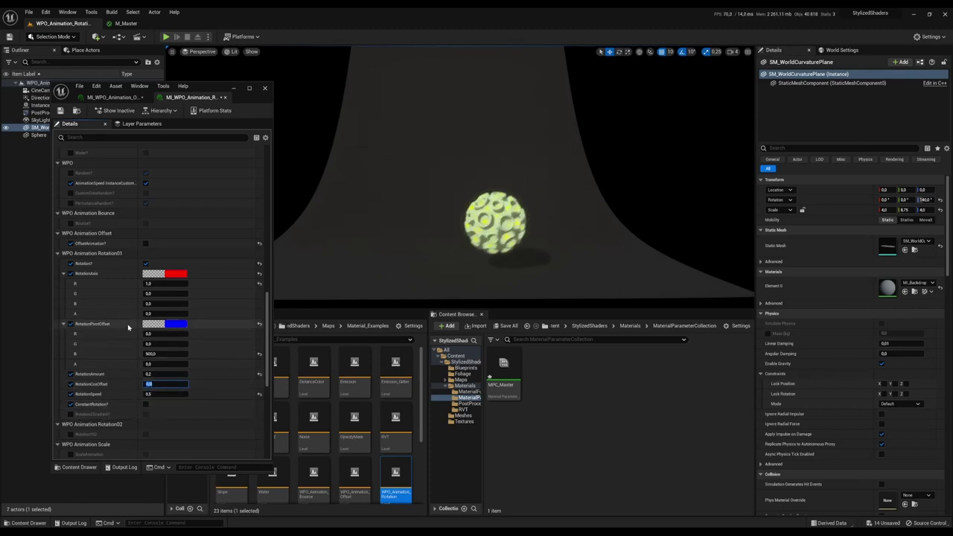
pyautogui.click(260, 325)
pyautogui.click(260, 326)
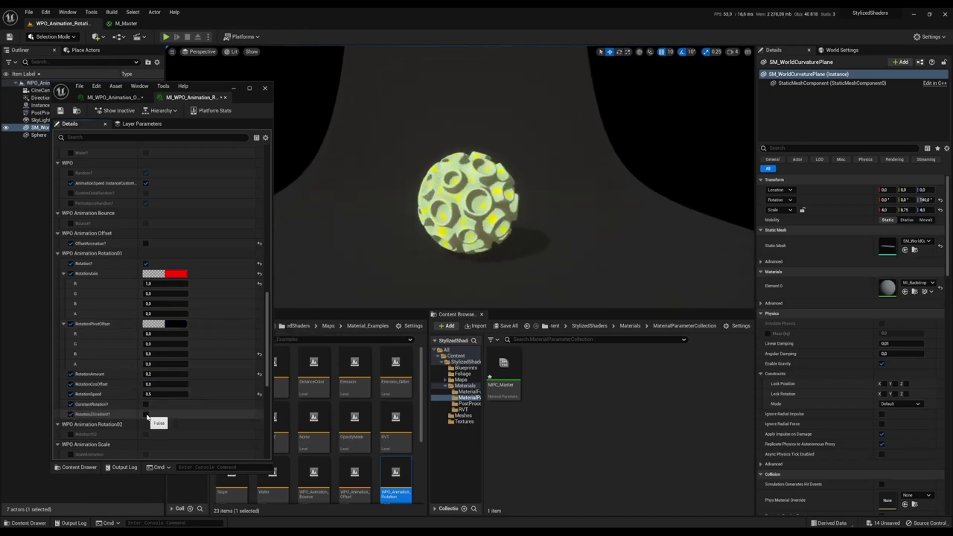
# Enable RotationZGradient and adjust RotationAmount to about 0.8, RotationMaskFalloff to about 477 and RotationMaskOffset to about 1.09
pyautogui.click(146, 415)
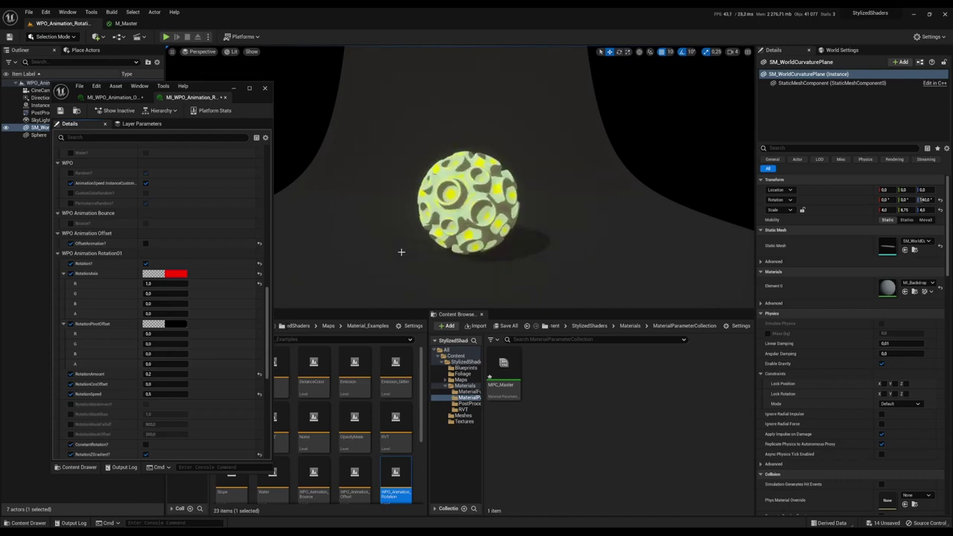
pyautogui.scroll(-2, 142, 372)
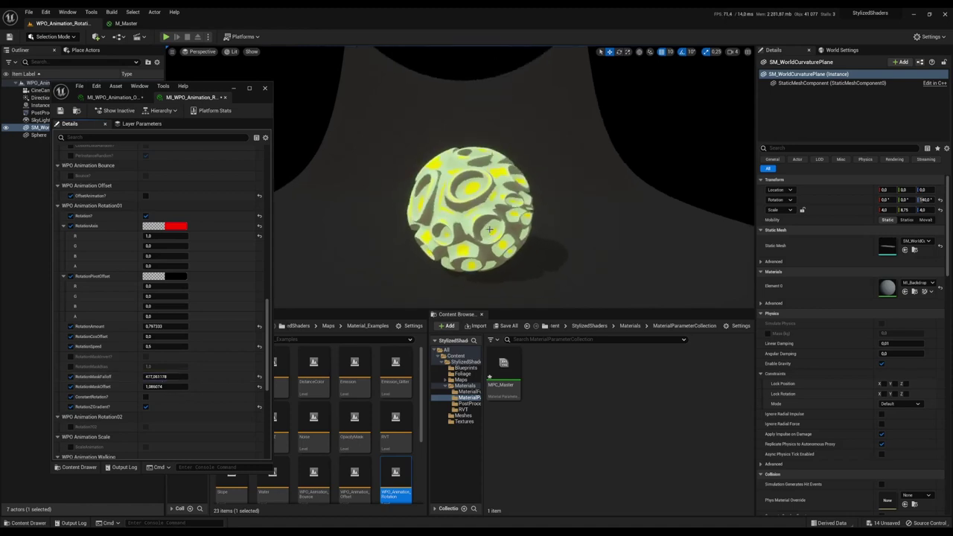
pyautogui.keyDown('alt'); pyautogui.moveTo(490, 230); pyautogui.dragTo(536, 253); pyautogui.keyUp('alt')
pyautogui.moveTo(491, 229); pyautogui.dragTo(444, 232, button='right')
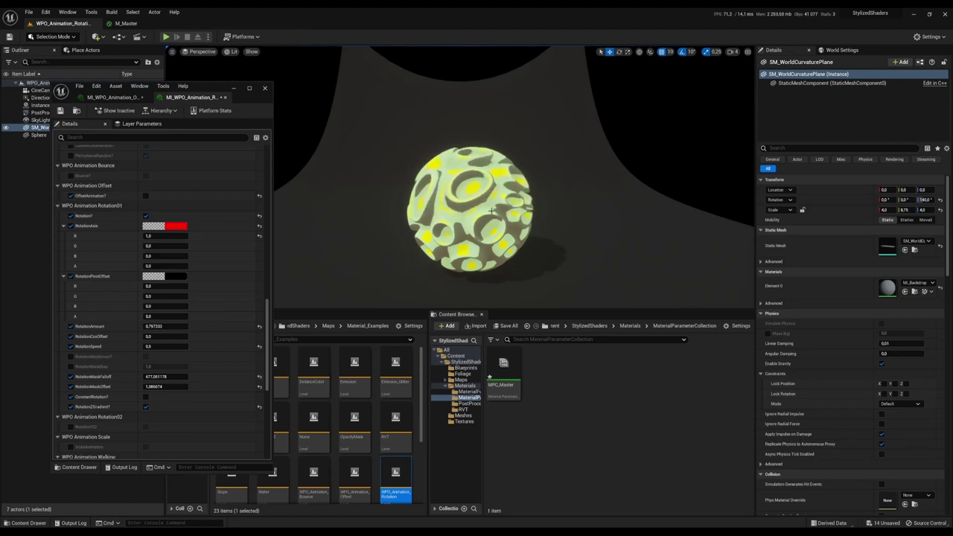
pyautogui.moveTo(444, 232); pyautogui.dragTo(505, 215, button='right')
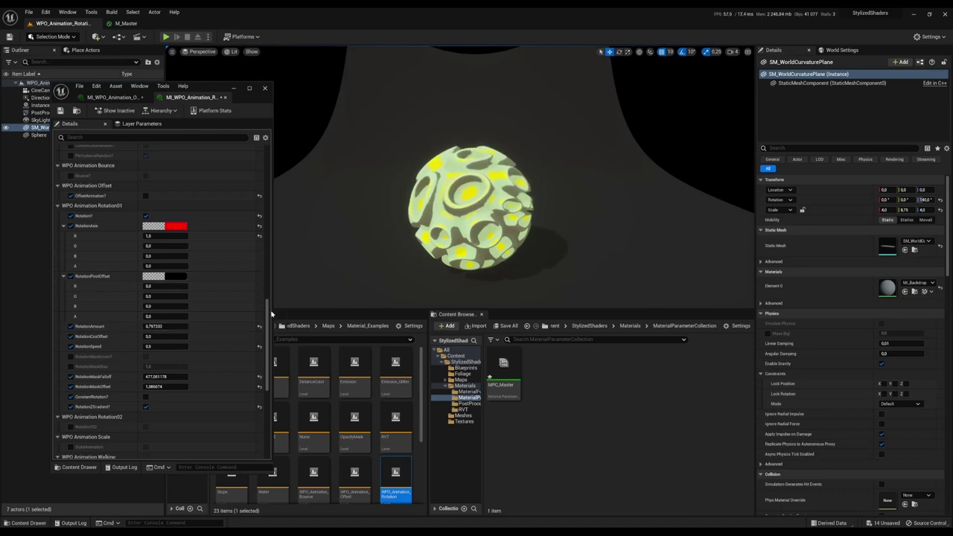
pyautogui.moveTo(267, 311); pyautogui.dragTo(262, 154)
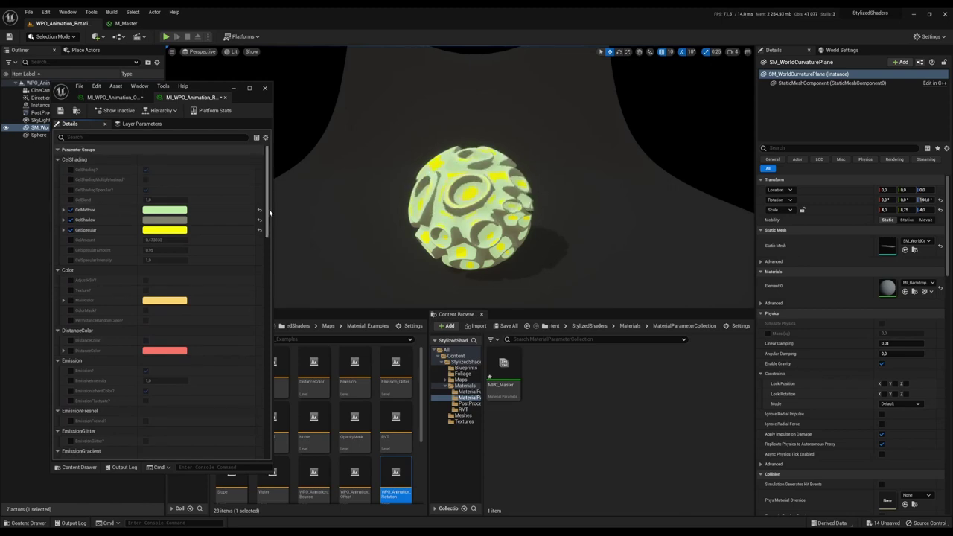
pyautogui.moveTo(266, 212); pyautogui.dragTo(274, 360)
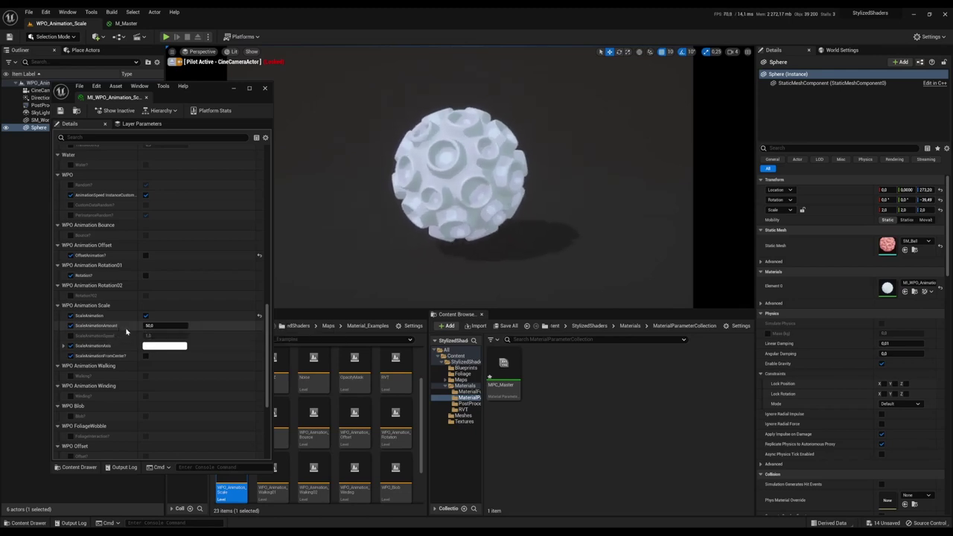
# In the scale material instance, set ScaleAnimationAmount to 10 and ScaleAnimationSpeed to 5 after trying a speed of 10
pyautogui.click(176, 326)
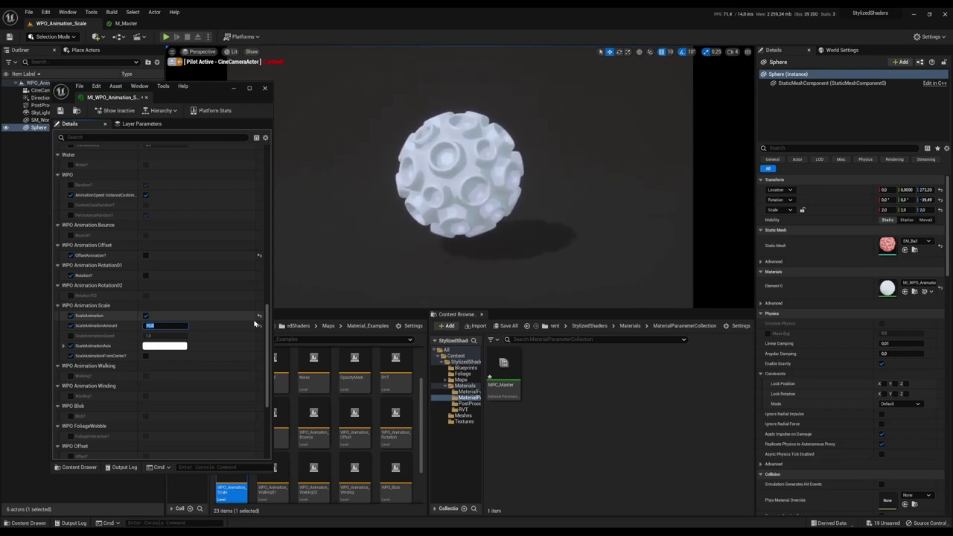
pyautogui.press('Tab')
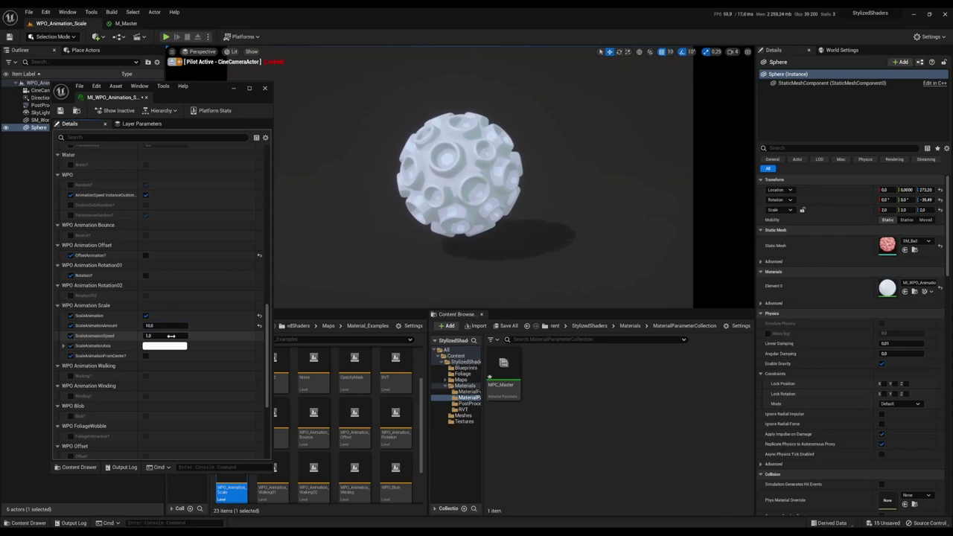
pyautogui.write('10')
pyautogui.press('Return')
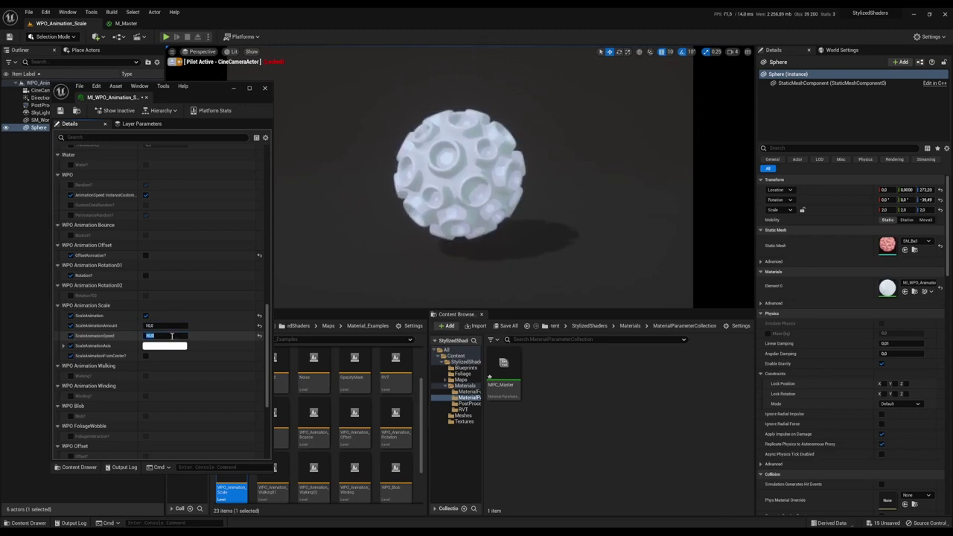
pyautogui.write('5')
pyautogui.press('Return')
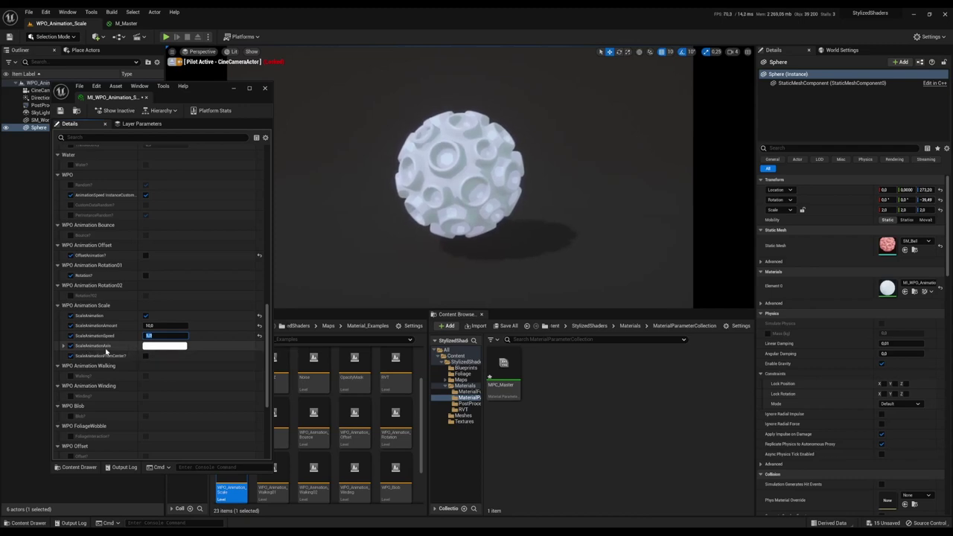
# Limit ScaleAnimationAxis to the blue axis by setting G and R to 0, and toggle ScaleAnimationFromCenter on
pyautogui.click(64, 345)
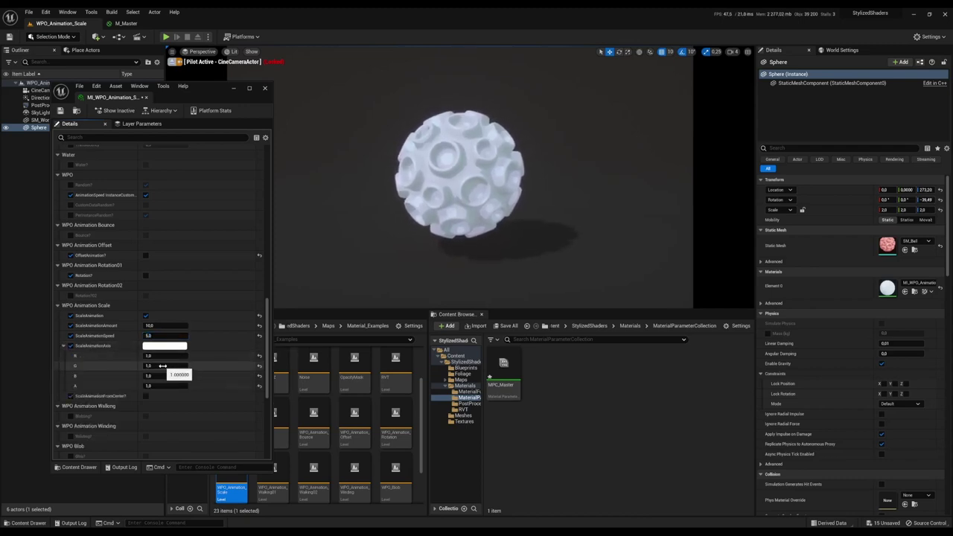
pyautogui.click(184, 366)
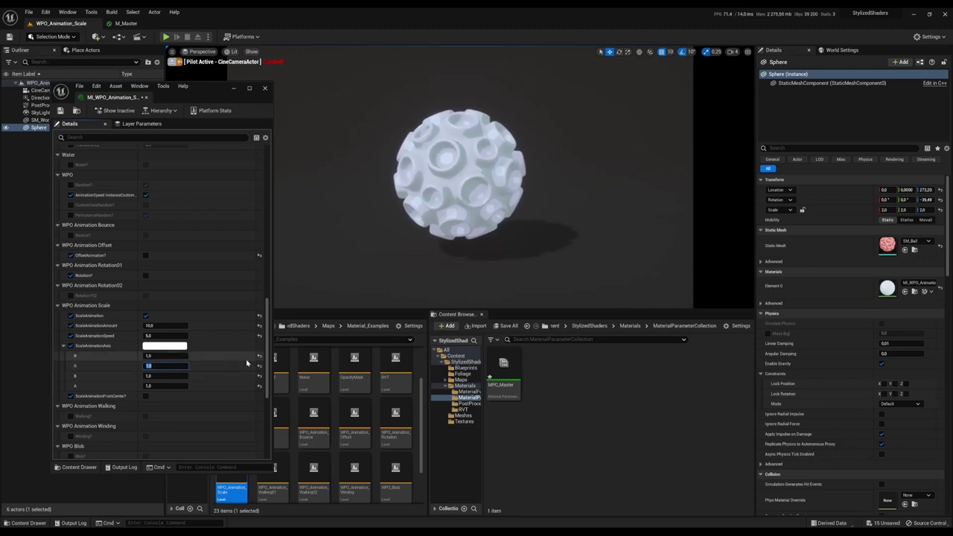
pyautogui.write('0')
pyautogui.hotkey('shift', 'Tab')
pyautogui.write('0')
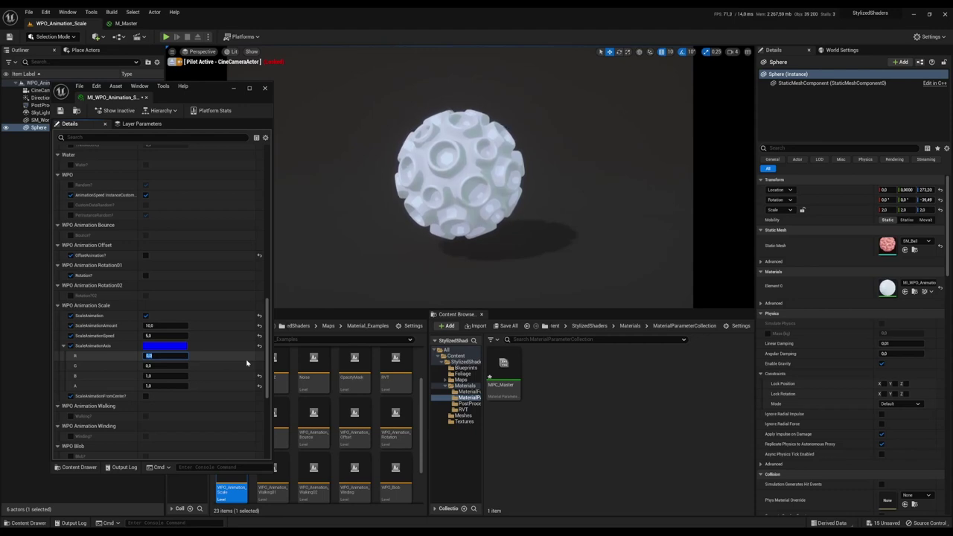
pyautogui.click(145, 396)
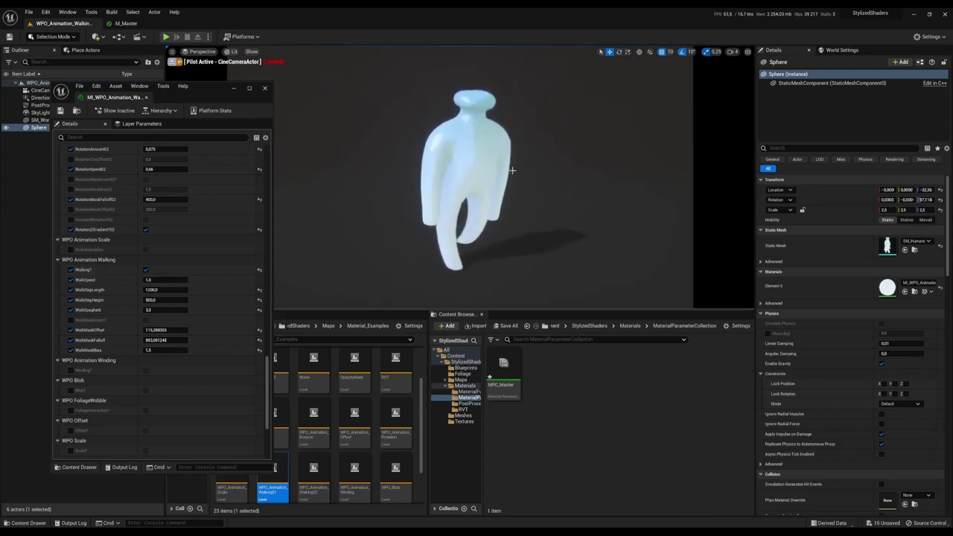
# In the walking material instance, set WalkSpeed to 2 and WalkStepLength to 2500 for the humanoid mesh
pyautogui.scroll(5, 265, 362)
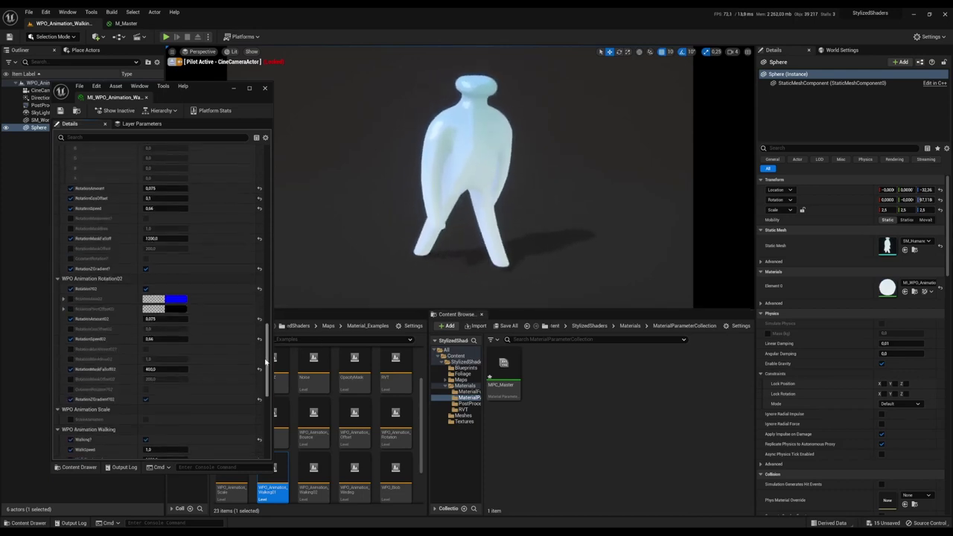
pyautogui.scroll(1, 265, 362)
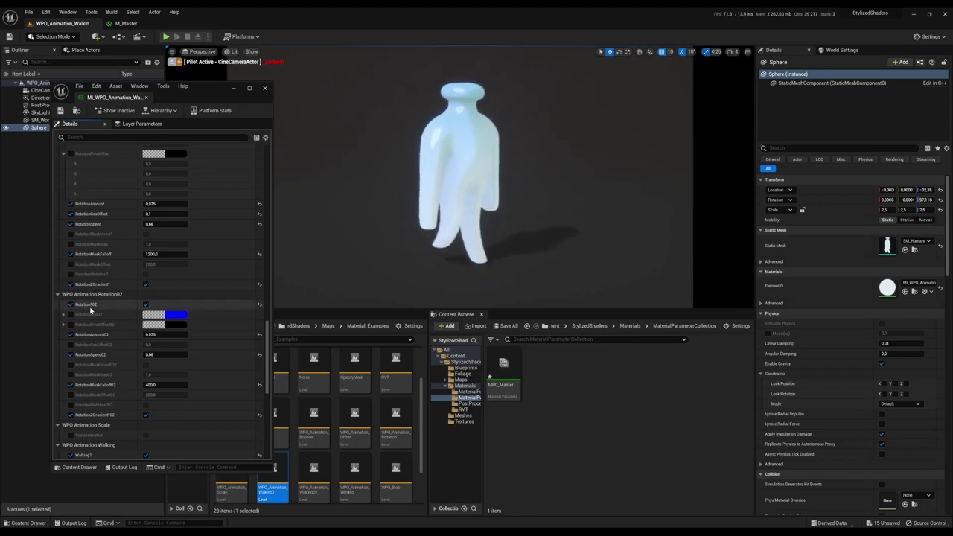
pyautogui.scroll(-5, 112, 323)
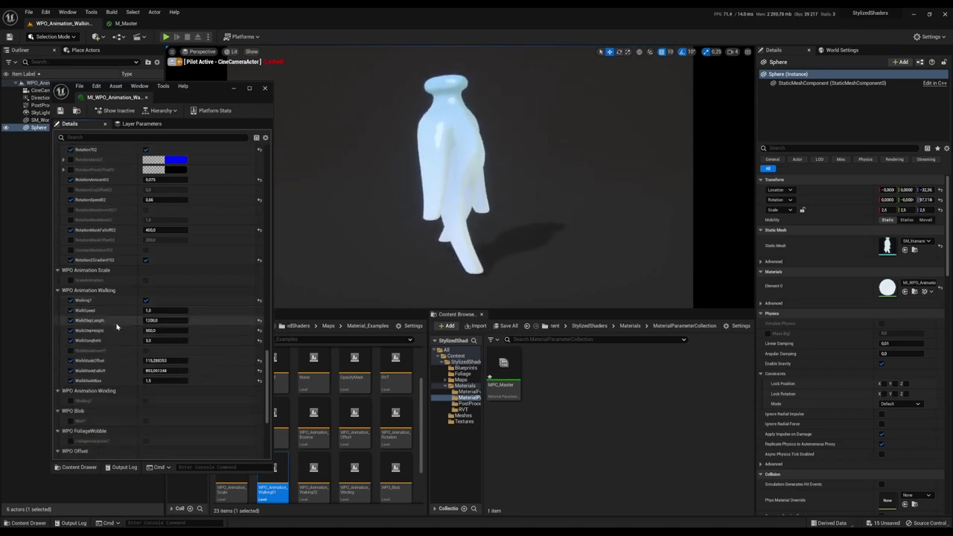
pyautogui.click(168, 310)
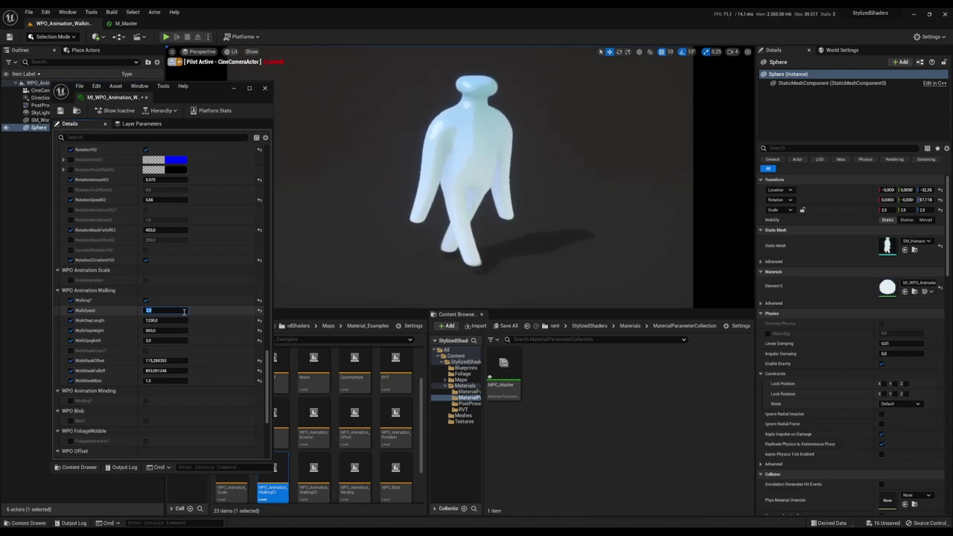
pyautogui.press('Tab')
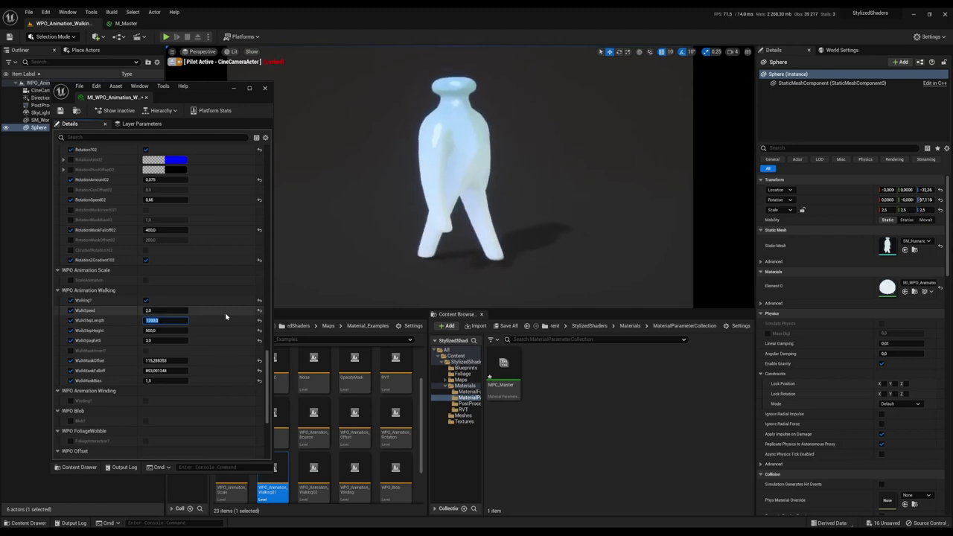
pyautogui.write('2500')
pyautogui.press('Return')
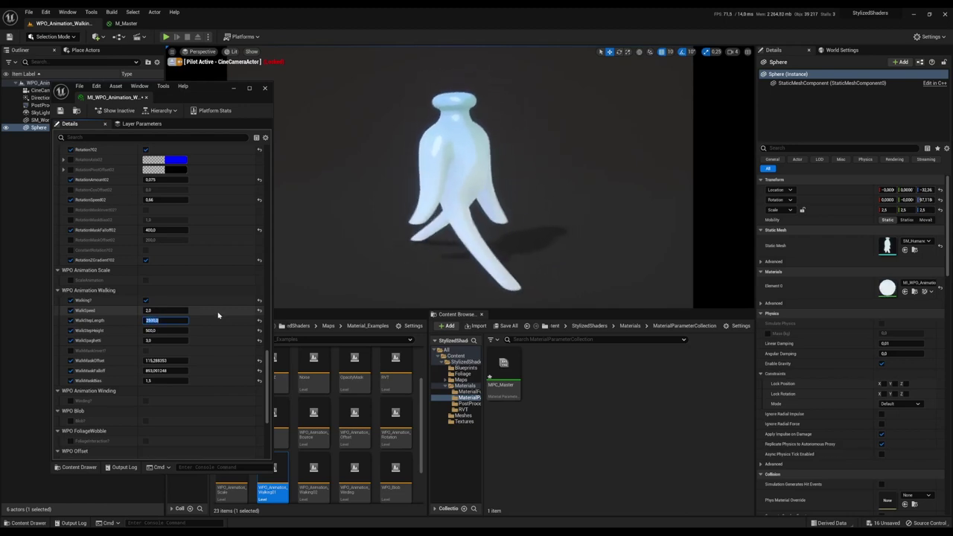
# Try WalkStepHeight values of 0 and 1500 for the humanoid, and restore it to 500
pyautogui.click(165, 333)
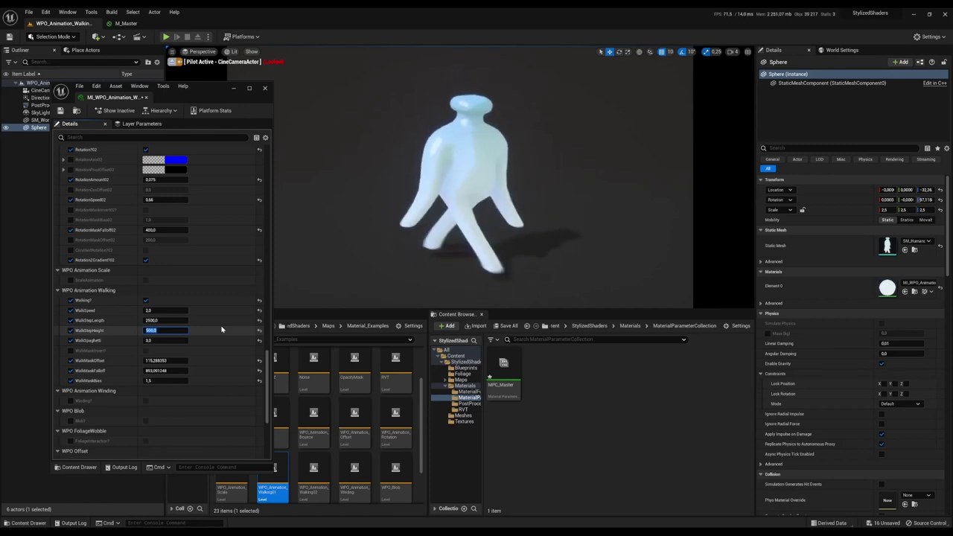
pyautogui.write('0')
pyautogui.press('Return')
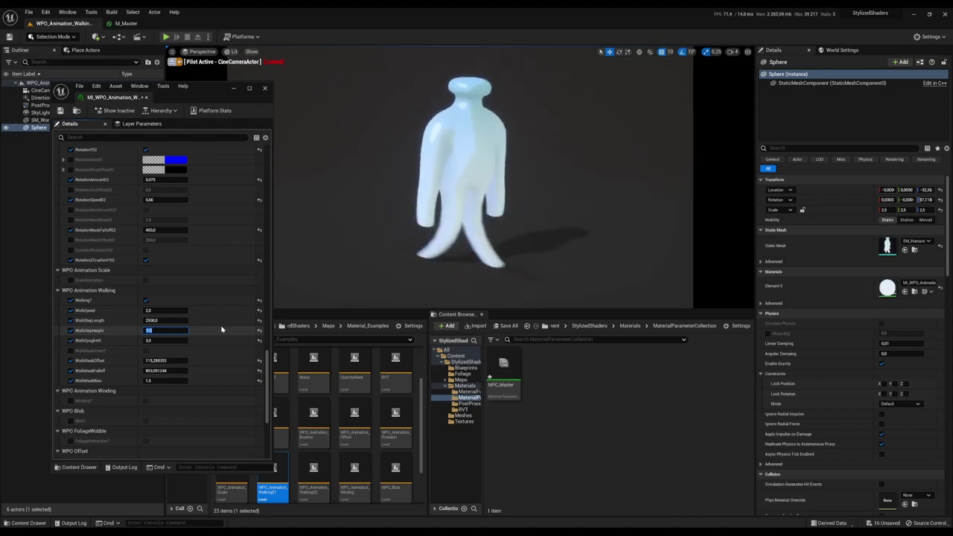
pyautogui.write('1500')
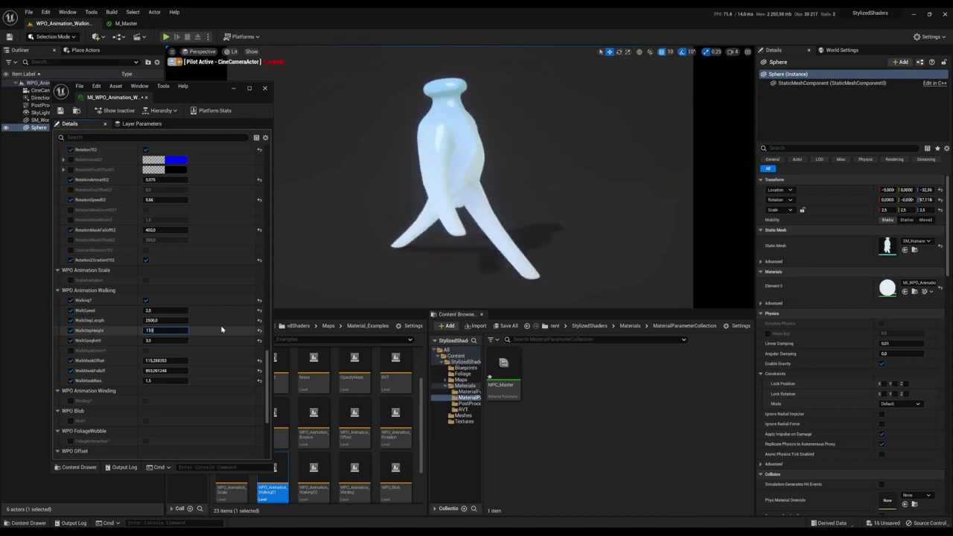
pyautogui.press('Return')
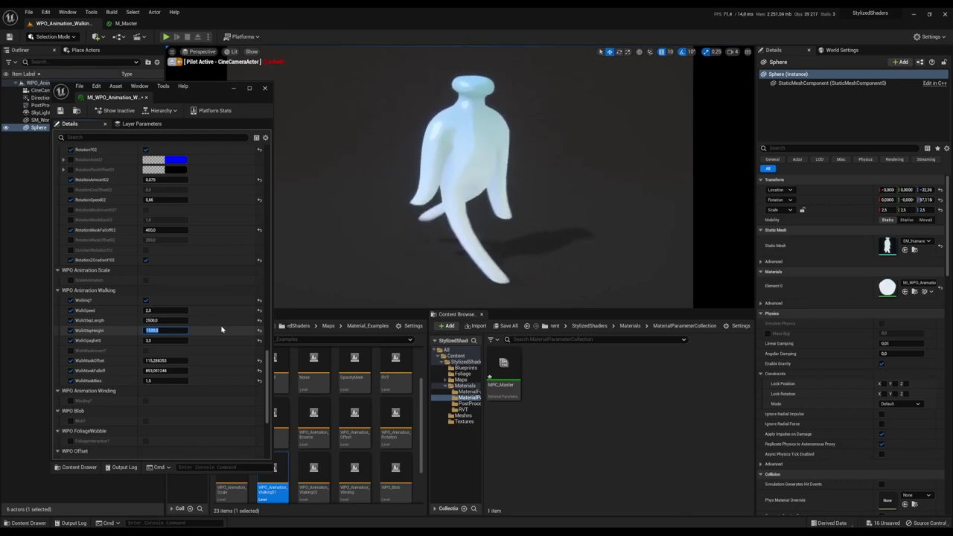
pyautogui.write('500')
pyautogui.press('Return')
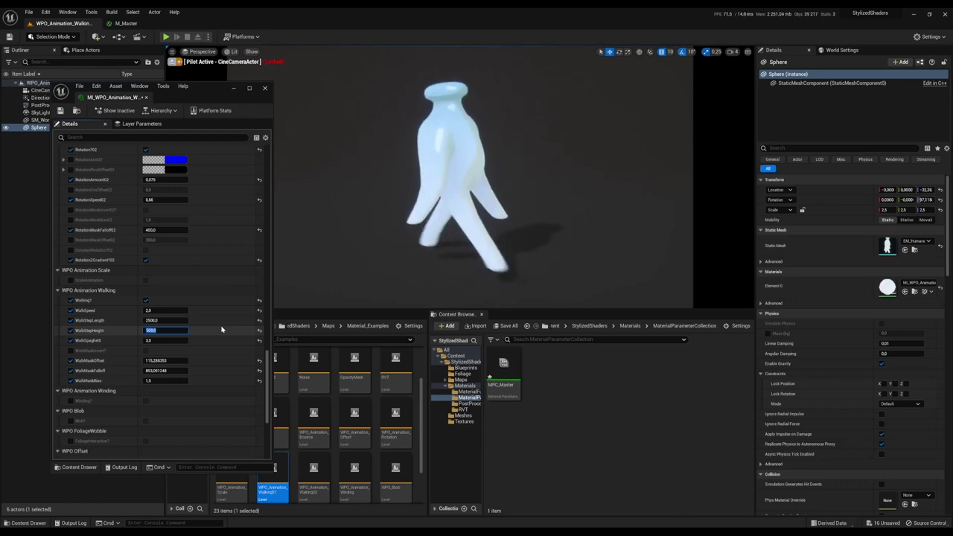
# Set WalkSpaghetti to 5 in the humanoid's walking material instance after trying a negative value
pyautogui.click(166, 341)
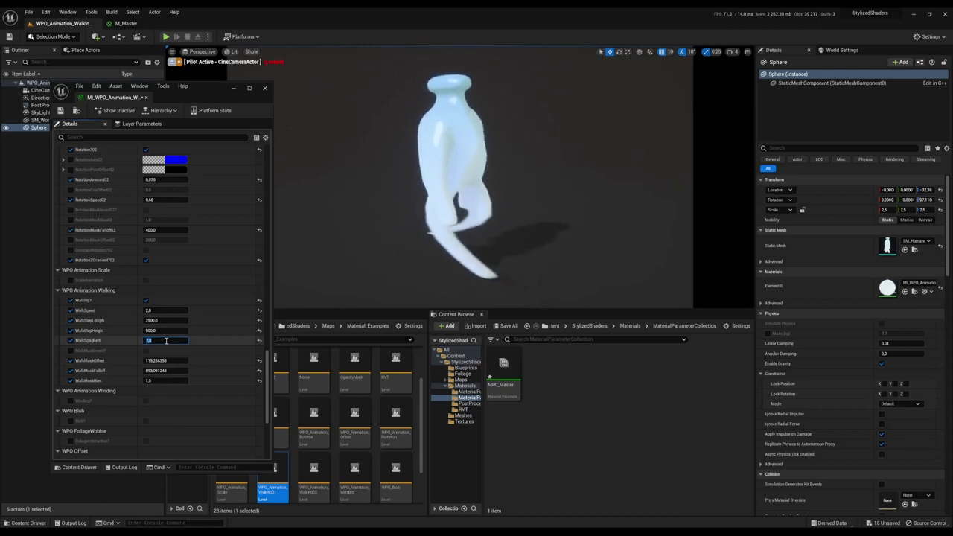
pyautogui.write('1')
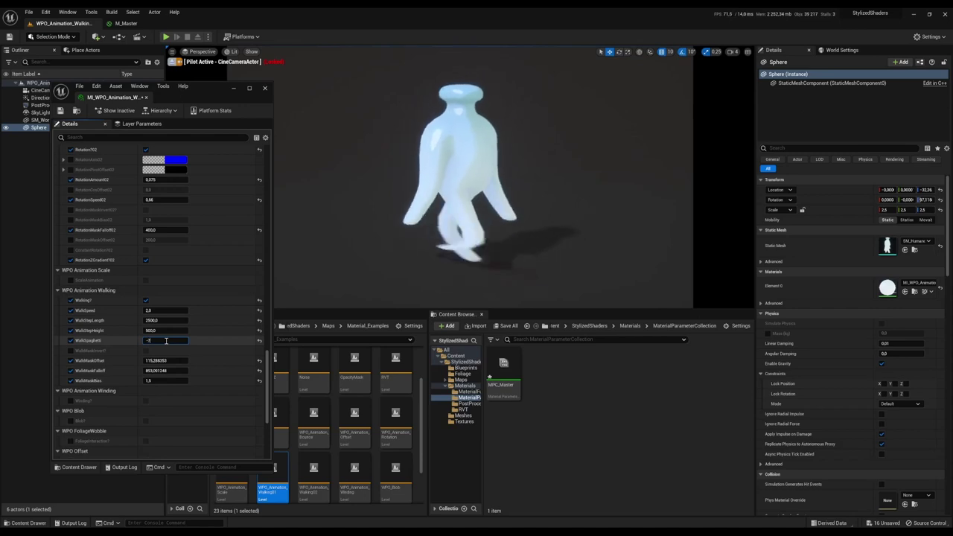
pyautogui.press('Return')
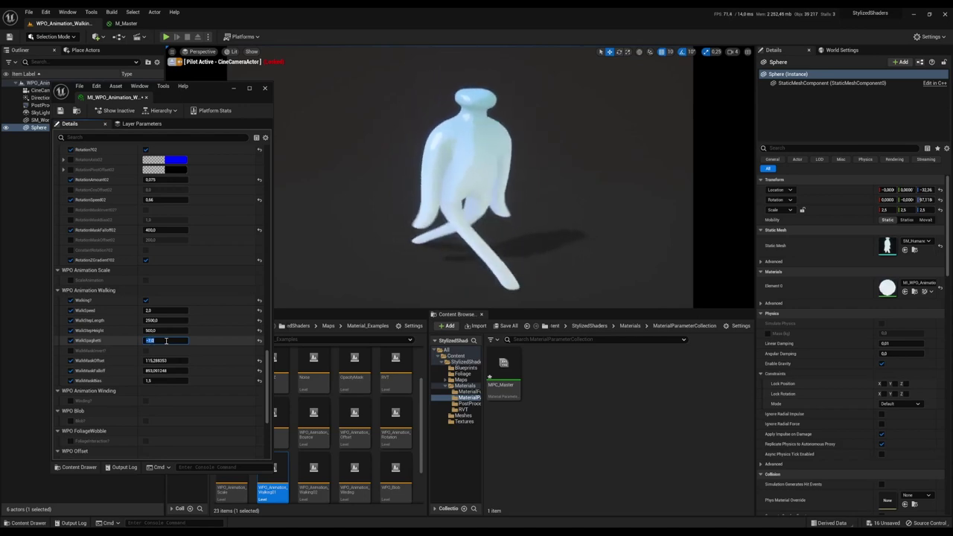
pyautogui.write('3')
pyautogui.press('Return')
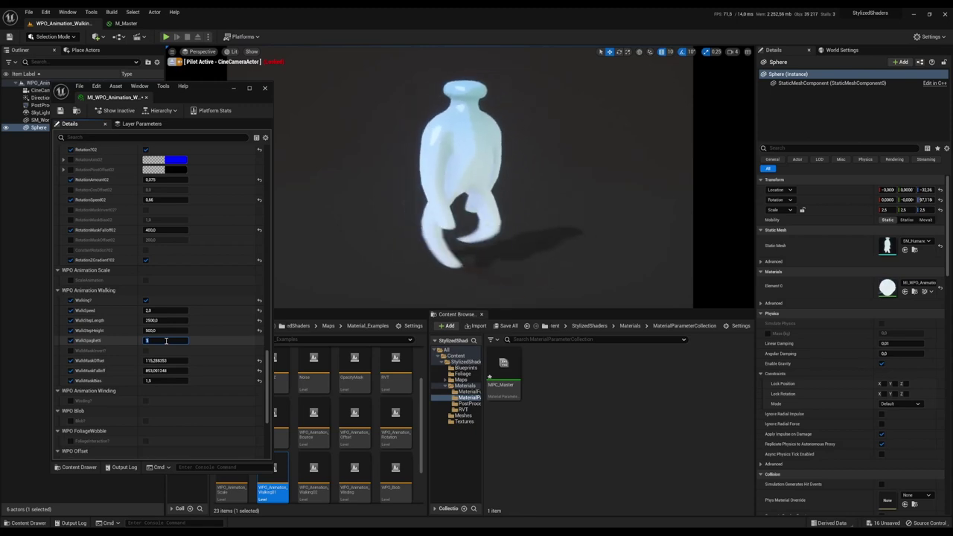
# Set WalkStepLength to 1500, lower WalkMaskOffset to about 62 and reduce WalkMaskFalloff to slightly above 700
pyautogui.click(167, 320)
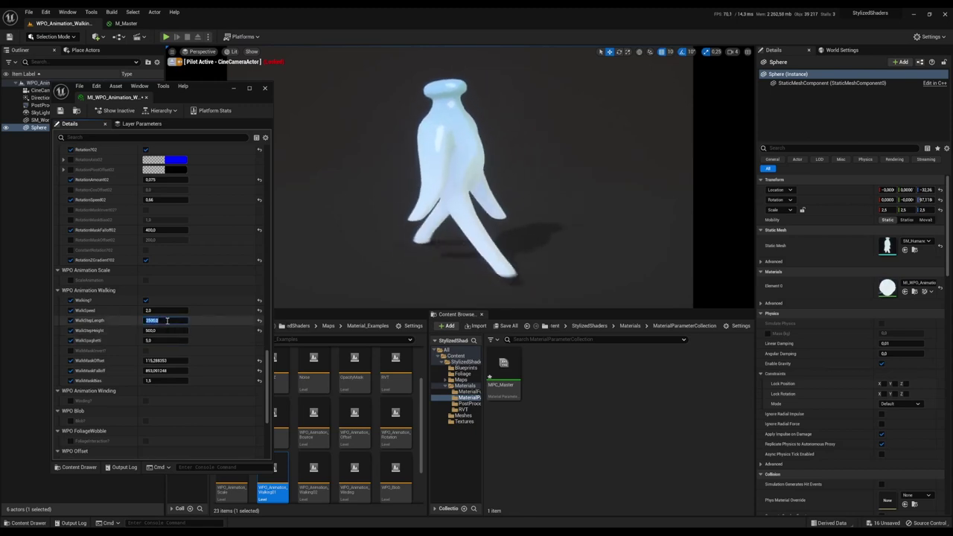
pyautogui.write('1500')
pyautogui.press('Return')
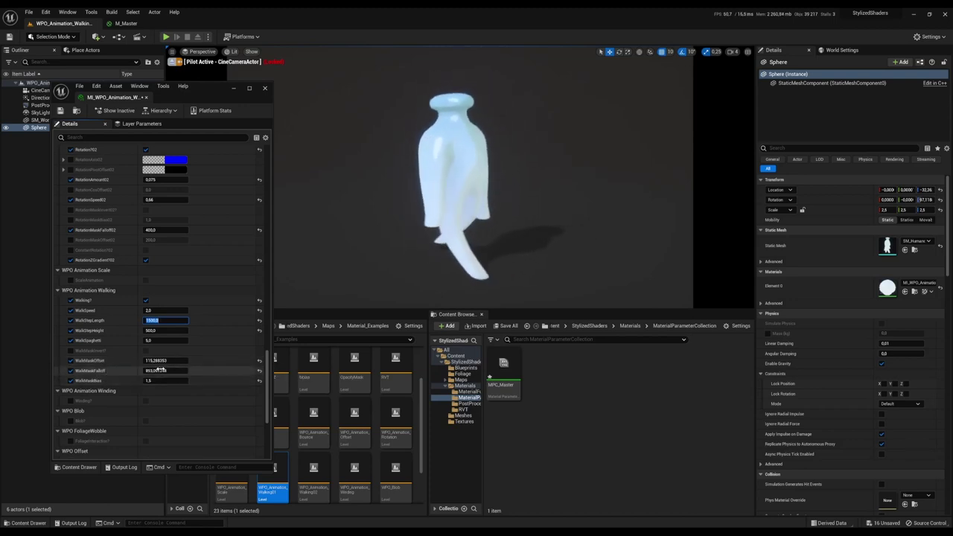
pyautogui.moveTo(160, 362); pyautogui.dragTo(176, 375)
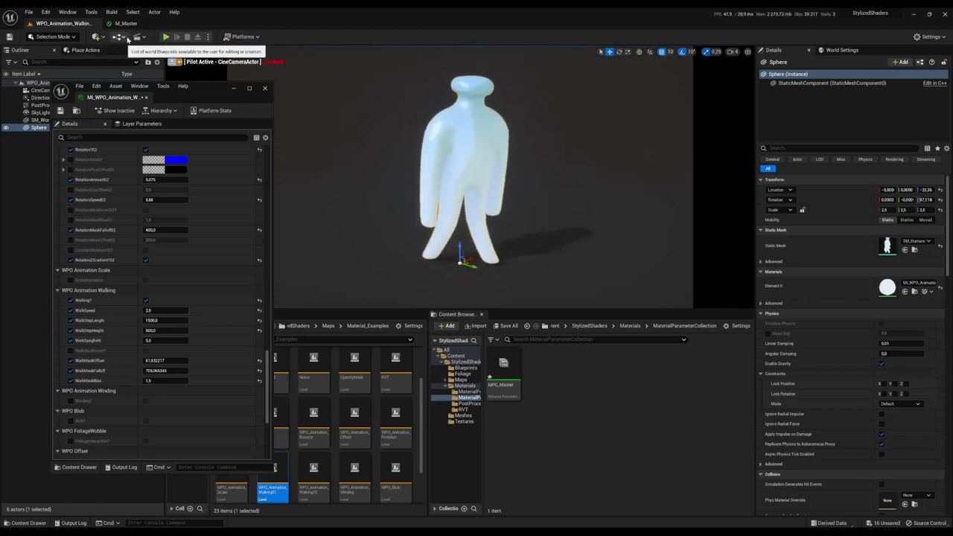
# Switch to Mesh Paint mode and set Color View Mode to RGB Channels to inspect the humanoid's vertex colors
pyautogui.click(69, 37)
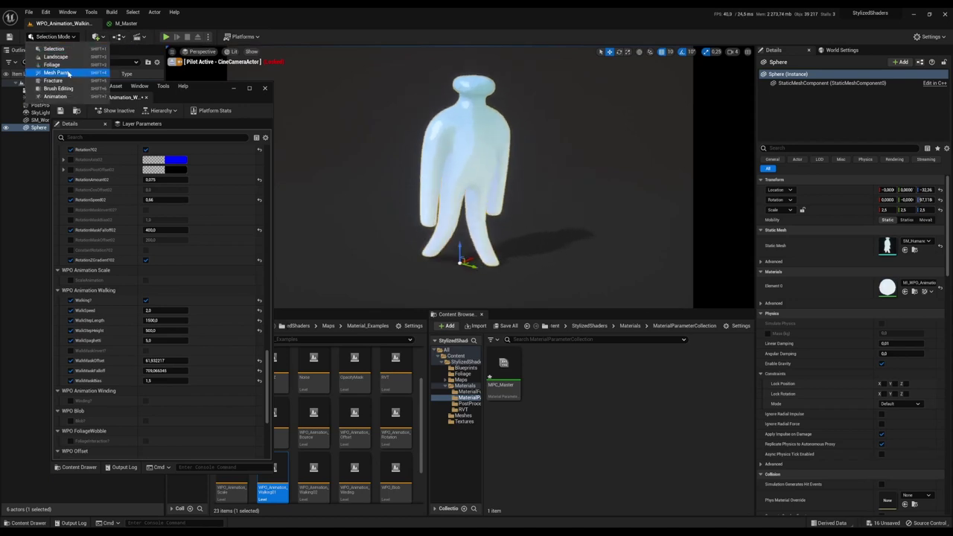
pyautogui.click(63, 74)
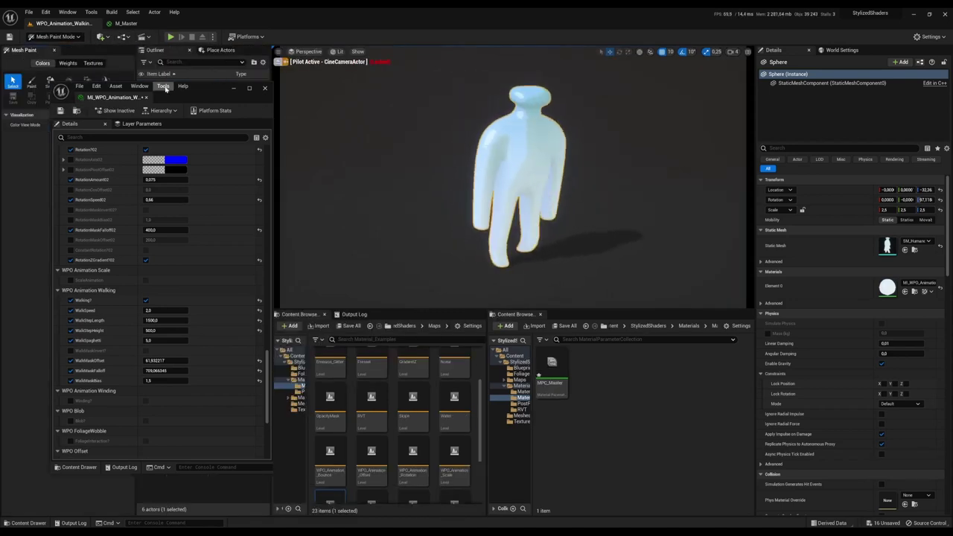
pyautogui.moveTo(221, 87); pyautogui.dragTo(244, 177)
pyautogui.click(81, 126)
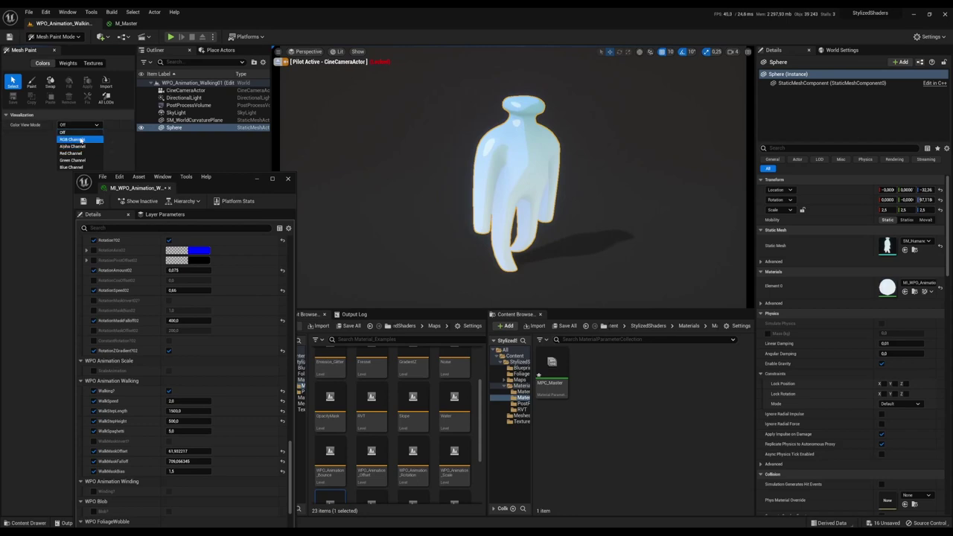
pyautogui.click(72, 140)
pyautogui.moveTo(224, 179); pyautogui.dragTo(214, 124)
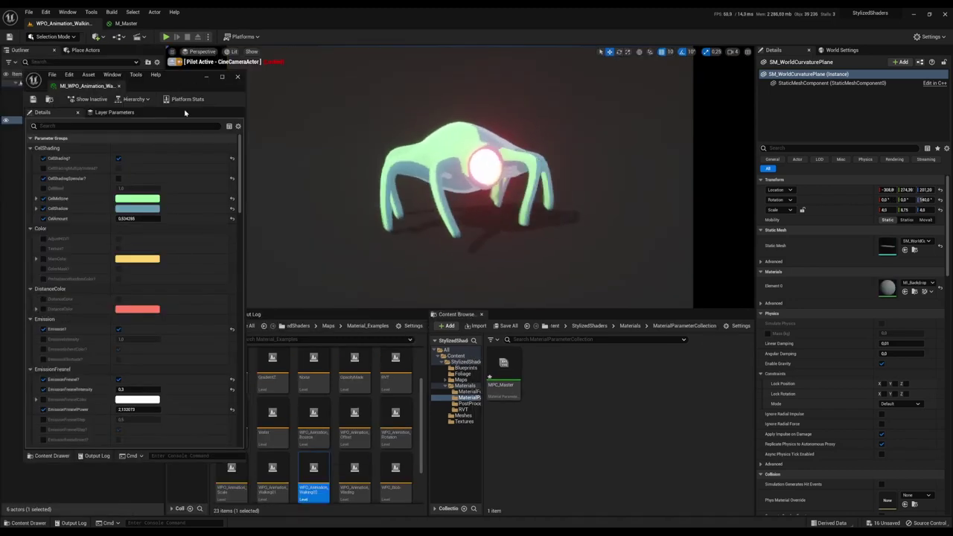
# Review the parameters of the crab's walking material instance through the WPO Animation Bounce and Rotation02 groups
pyautogui.scroll(-10, 178, 266)
pyautogui.scroll(-5, 177, 269)
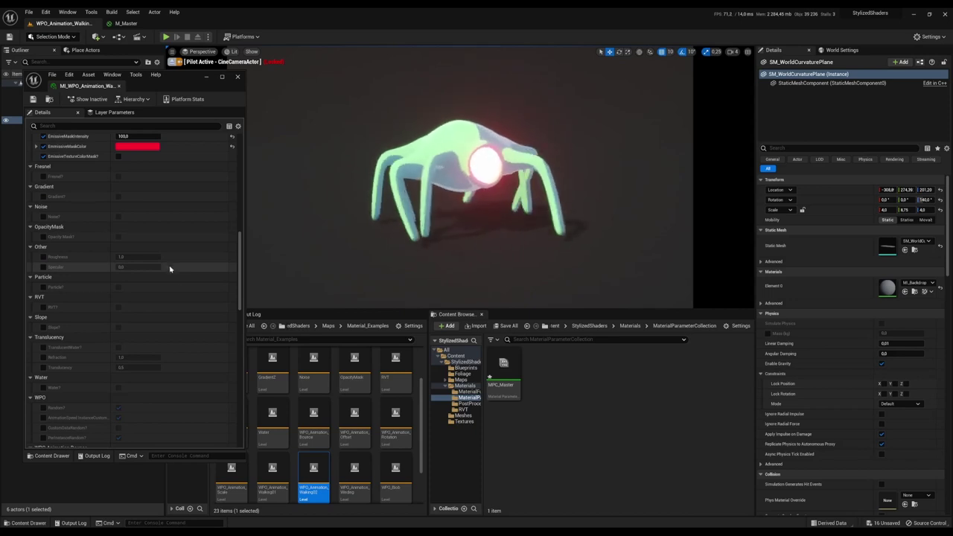
pyautogui.scroll(-10, 182, 278)
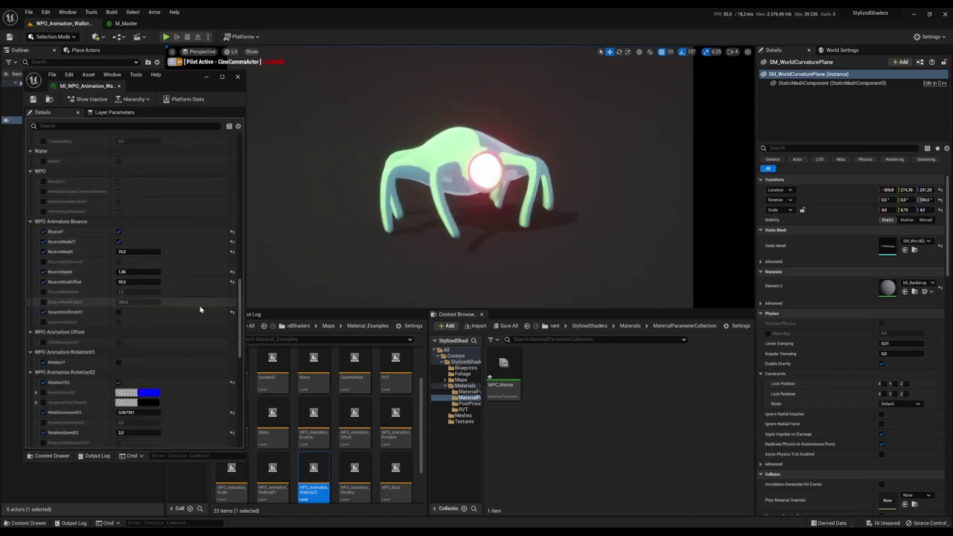
pyautogui.scroll(-3, 239, 317)
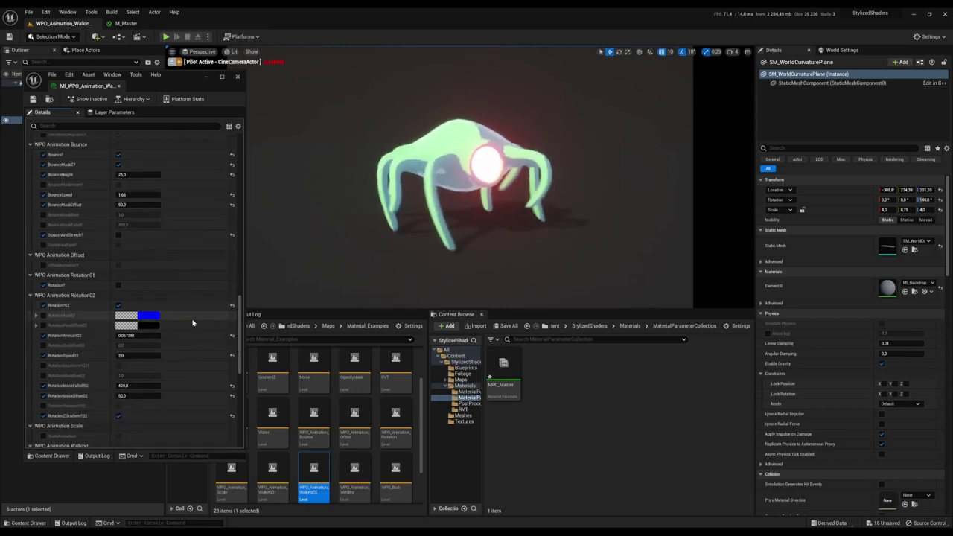
# Inspect the crab mesh's vertex colors in Mesh Paint mode with Color View Mode set to RGB Channels
pyautogui.click(52, 37)
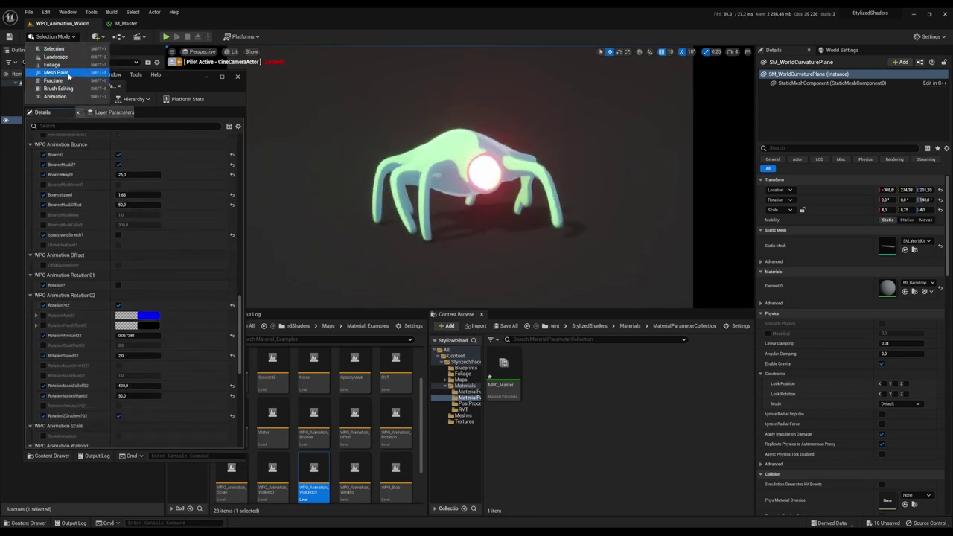
pyautogui.click(60, 78)
pyautogui.moveTo(196, 83); pyautogui.dragTo(307, 197)
pyautogui.click(78, 125)
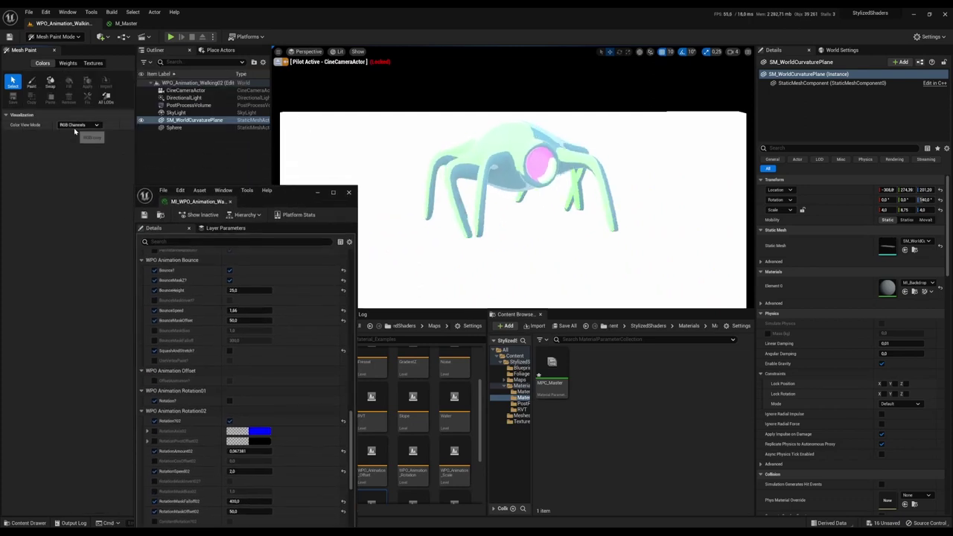
pyautogui.click(75, 139)
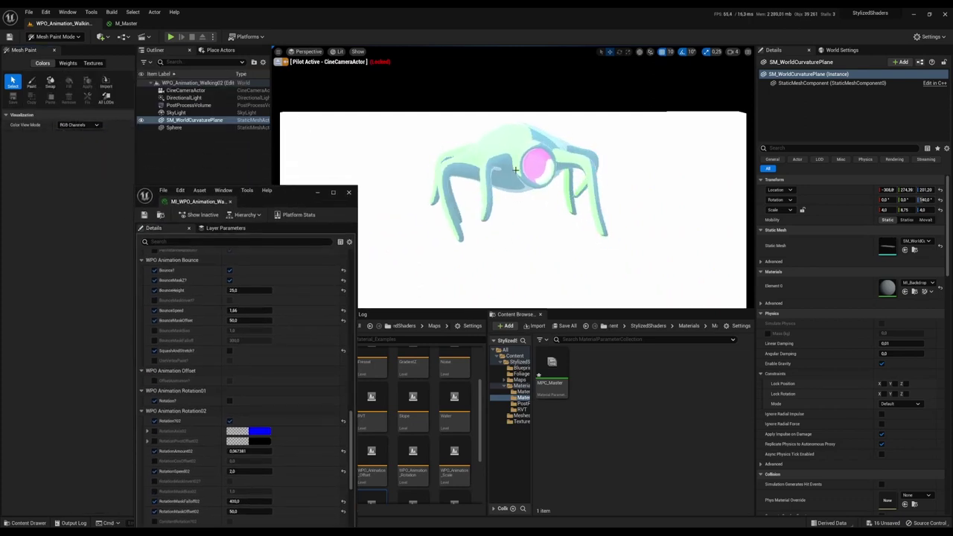
pyautogui.click(585, 192)
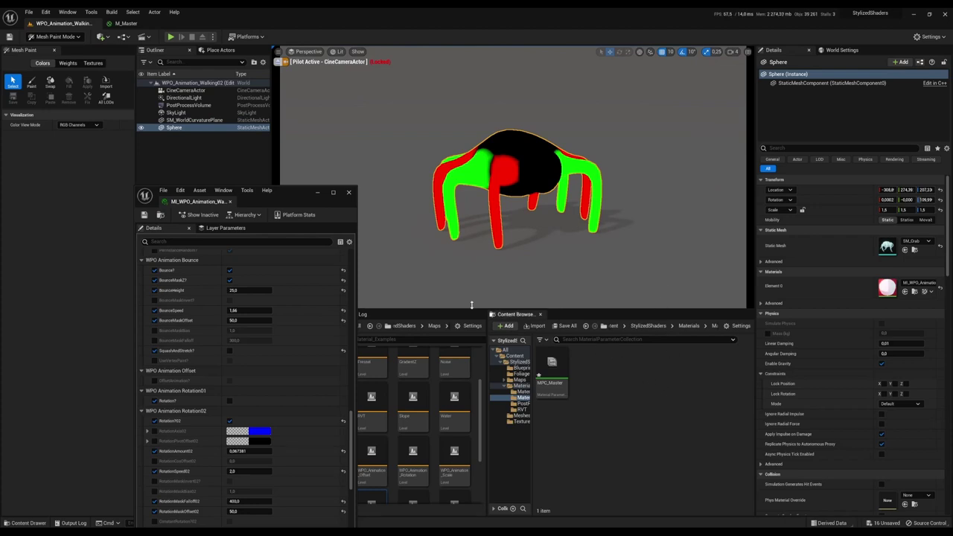
# Return to Selection mode and look through the remaining parameters of the crab's walking material instance
pyautogui.click(54, 37)
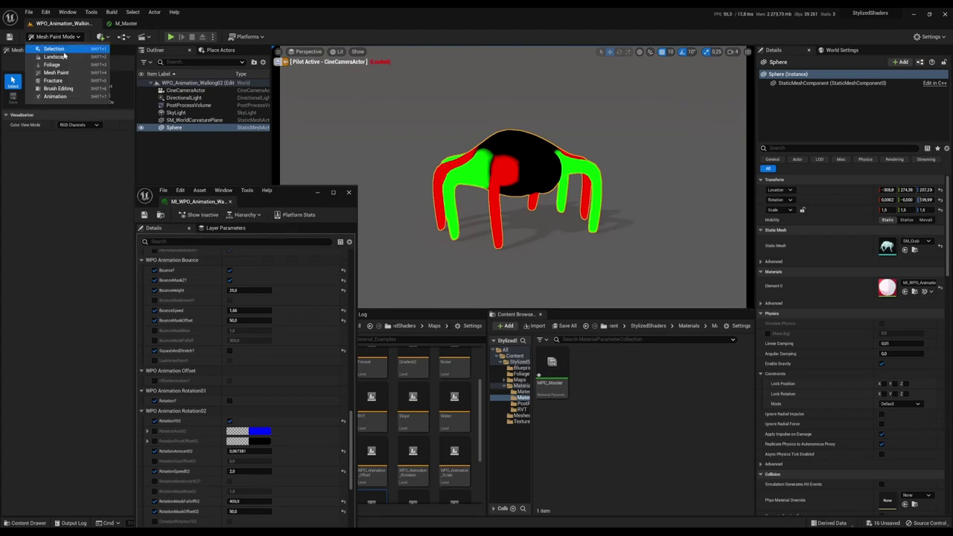
pyautogui.click(56, 48)
pyautogui.moveTo(294, 193); pyautogui.dragTo(216, 128)
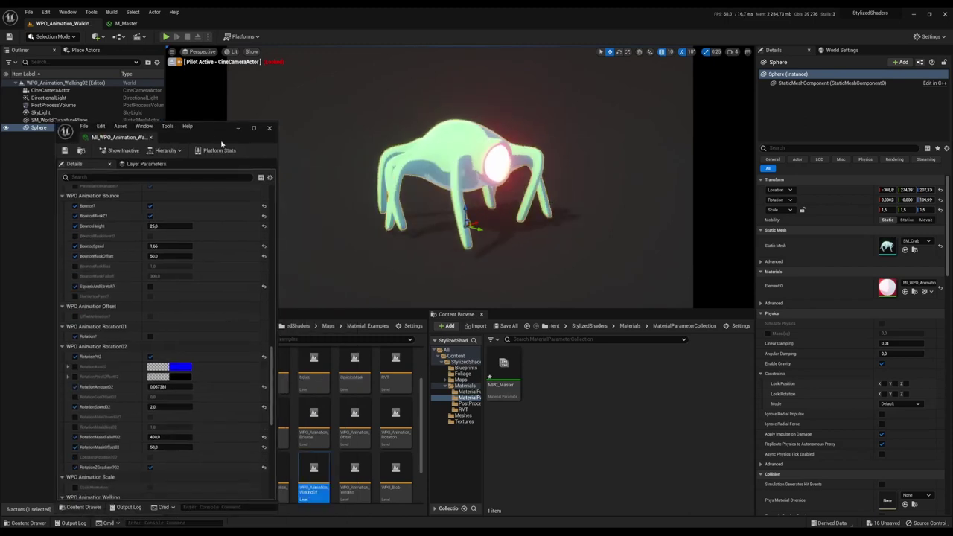
pyautogui.scroll(-6, 199, 356)
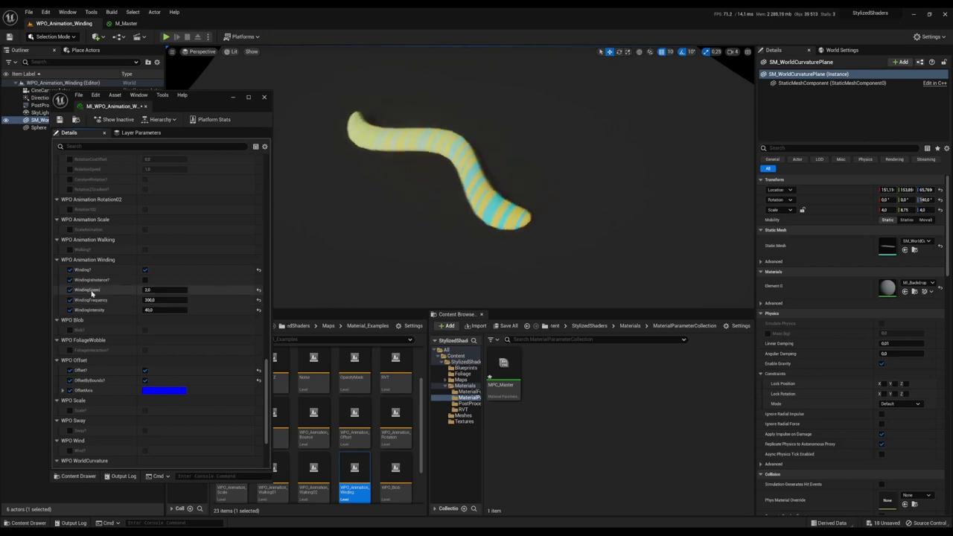
# In the snake's winding material instance, set WindingIntensity to 20 after trying 150, and WindingFrequency to 200 after trying 500
pyautogui.click(166, 300)
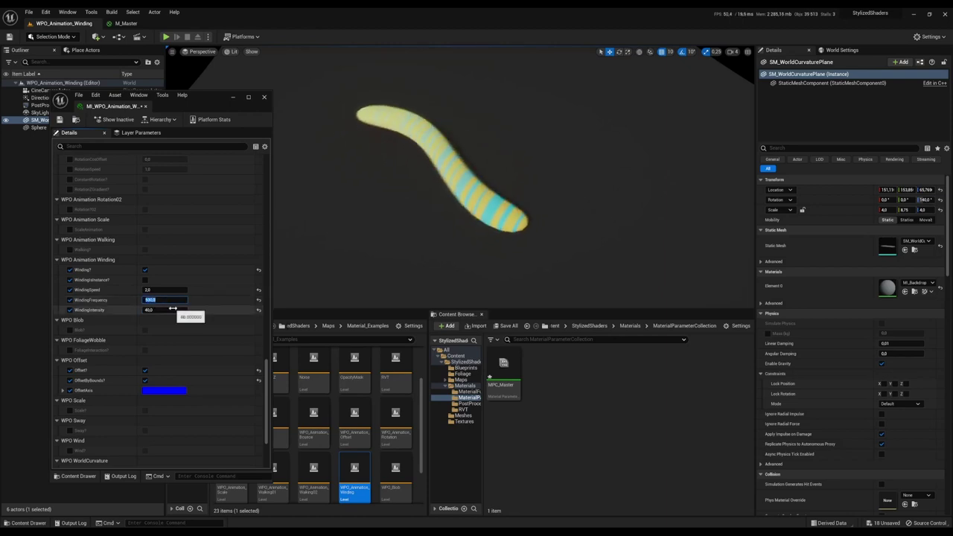
pyautogui.click(174, 309)
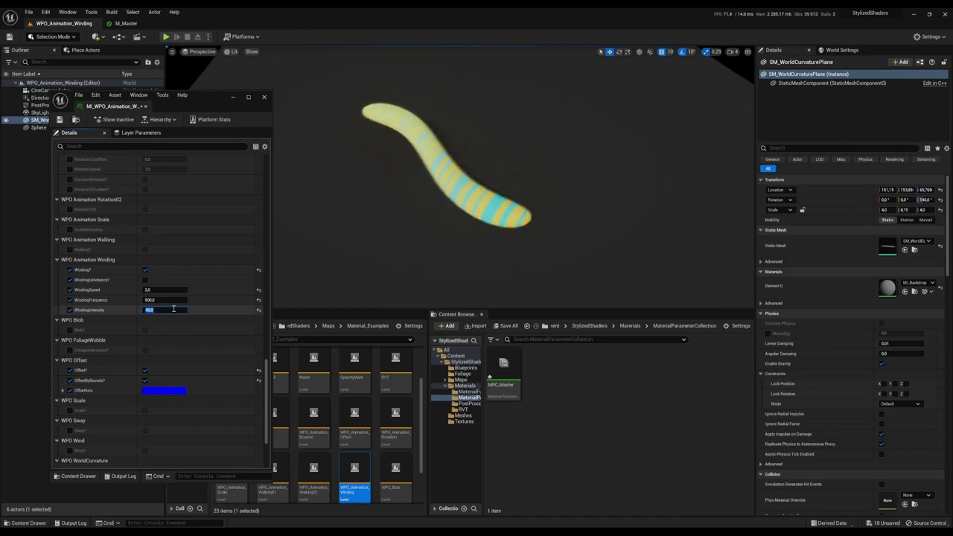
pyautogui.write('150')
pyautogui.press('Return')
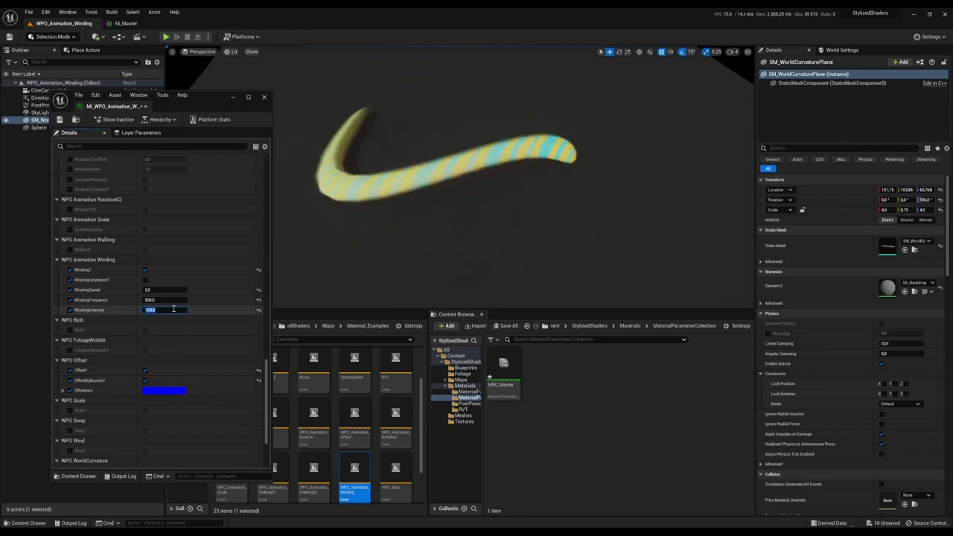
pyautogui.write('20')
pyautogui.press('Return')
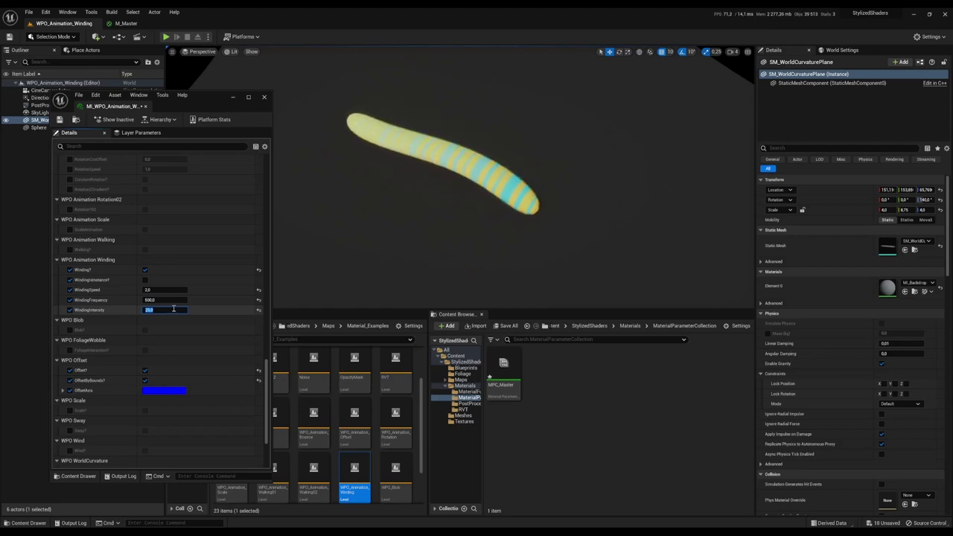
pyautogui.click(168, 302)
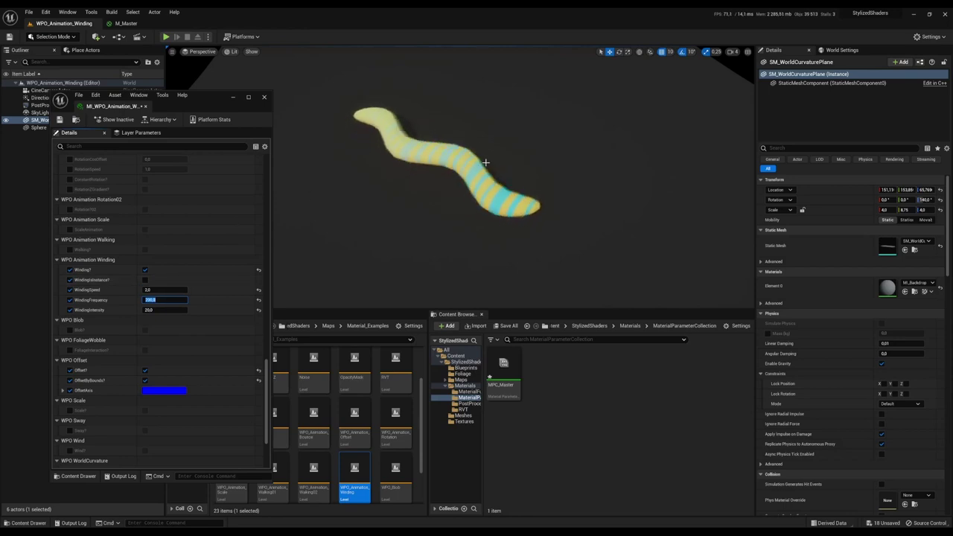
# Switch to Foliage mode and add the SM_Snake mesh from the Meshes folder as a foliage type
pyautogui.moveTo(485, 163); pyautogui.dragTo(439, 138, button='right')
pyautogui.hotkey('shift', '3')
pyautogui.moveTo(218, 103); pyautogui.dragTo(197, 349)
pyautogui.click(521, 416)
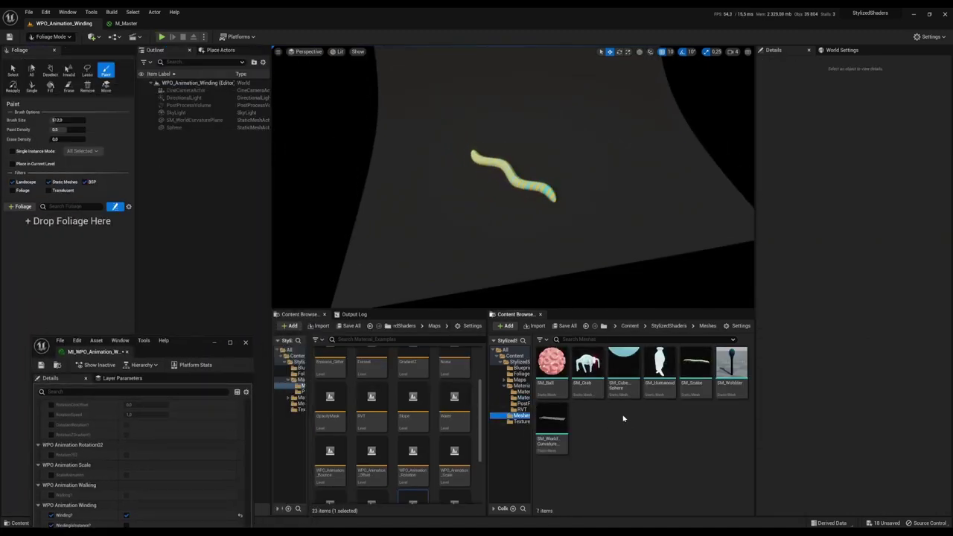
pyautogui.moveTo(695, 365); pyautogui.dragTo(71, 237)
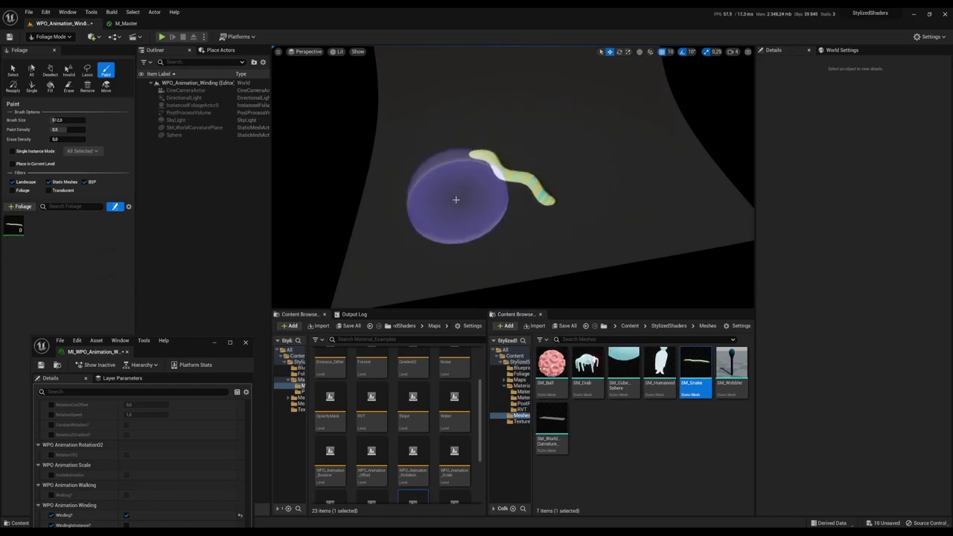
# Paint a cluster of SM_Snake foliage instances on the floor beside the large snake, and return to Selection mode
pyautogui.click(423, 241)
pyautogui.click(624, 207)
pyautogui.moveTo(625, 207)
pyautogui.mouseDown(button='right')
pyautogui.moveTo(514, 198)
pyautogui.moveTo(502, 222)
pyautogui.mouseUp(button='right')
pyautogui.press('w')
pyautogui.press('s')
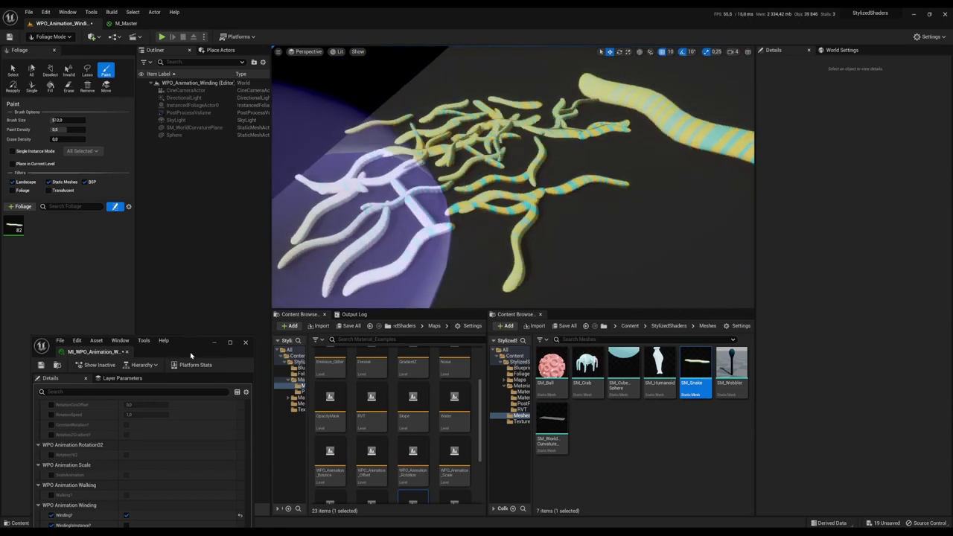
pyautogui.moveTo(186, 348)
pyautogui.mouseDown()
pyautogui.moveTo(271, 160)
pyautogui.moveTo(271, 104)
pyautogui.moveTo(251, 117)
pyautogui.mouseUp()
pyautogui.moveTo(500, 202)
pyautogui.mouseDown(button='right')
pyautogui.moveTo(484, 197)
pyautogui.moveTo(566, 190)
pyautogui.moveTo(558, 175)
pyautogui.moveTo(484, 189)
pyautogui.mouseUp(button='right')
pyautogui.hotkey('shift', '1')
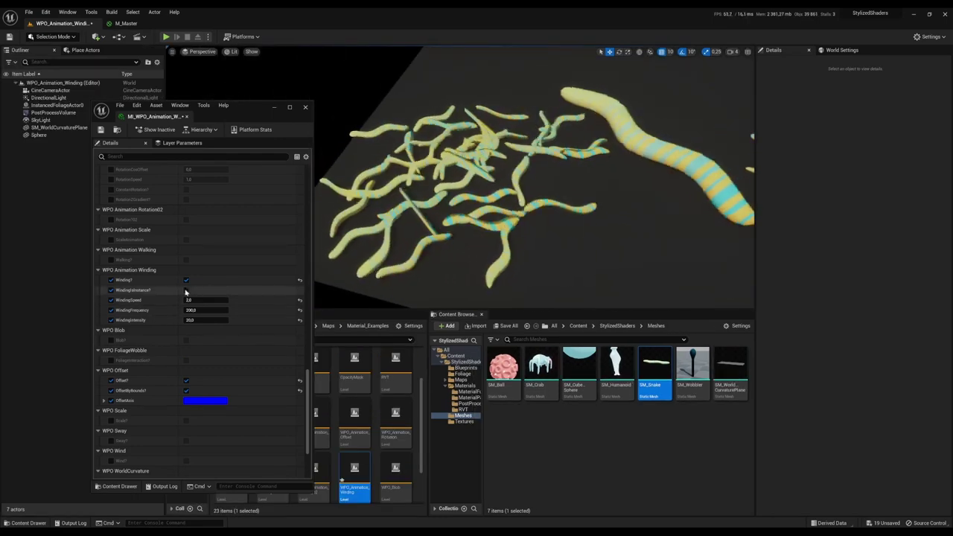
# Enable the winding animation's per-instance option in the snake's material instance so the painted snakes wind correctly
pyautogui.click(186, 291)
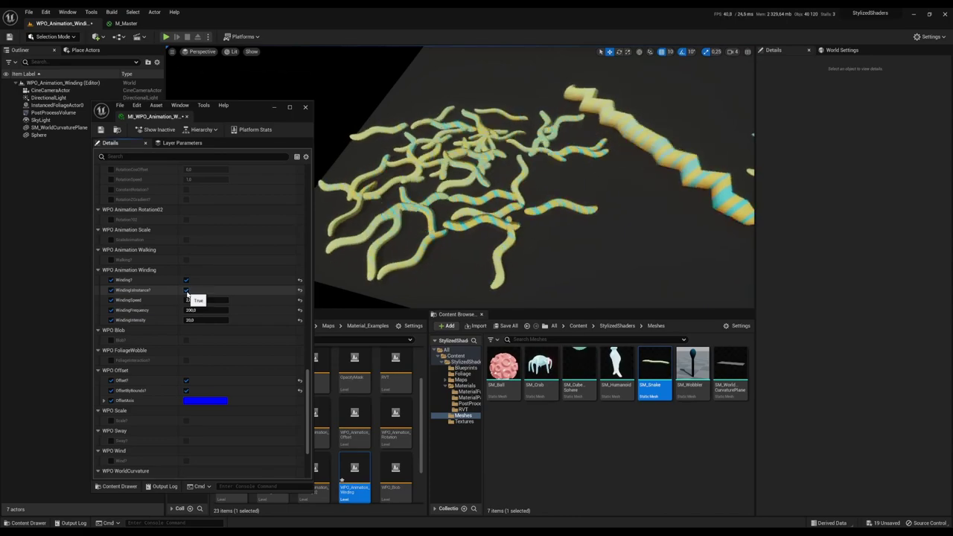
pyautogui.moveTo(534, 177); pyautogui.dragTo(640, 177, button='right')
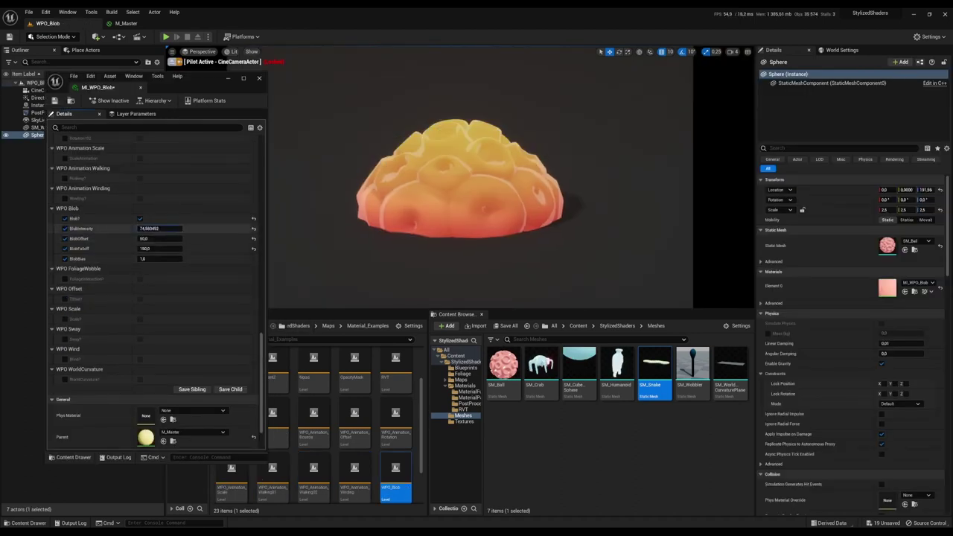
# In MI_WPO_Blob, set BlobIntensity to about 79, BlobOffset to about 46, BlobFalloff to about 134 and BlobBias to about 1.02
pyautogui.moveTo(160, 228)
pyautogui.mouseDown()
pyautogui.moveTo(146, 229)
pyautogui.moveTo(179, 229)
pyautogui.mouseUp()
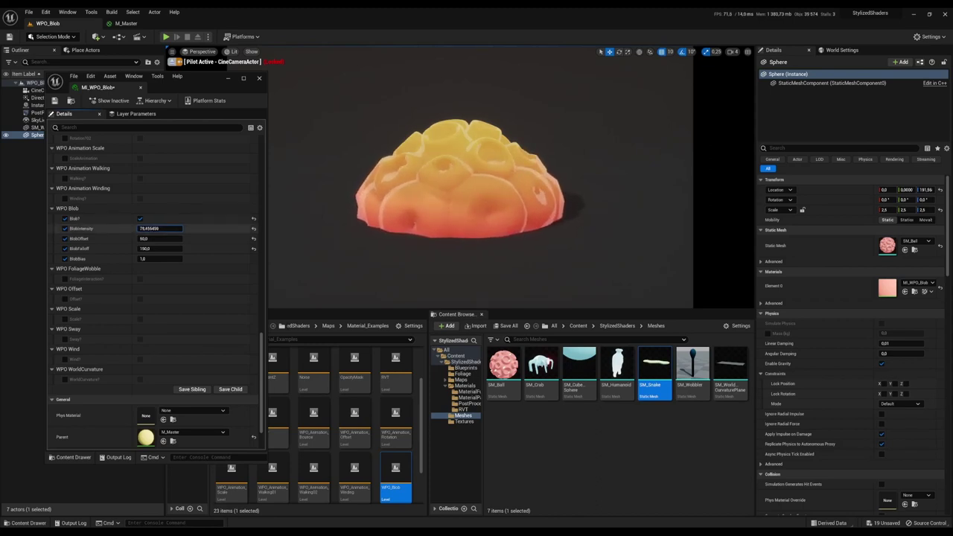
pyautogui.moveTo(158, 227); pyautogui.dragTo(154, 259)
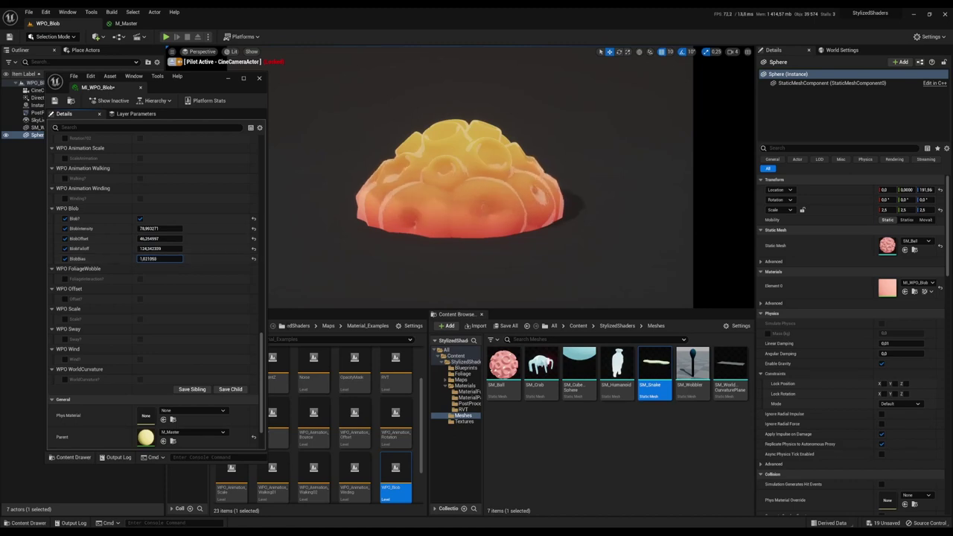
pyautogui.click(506, 175)
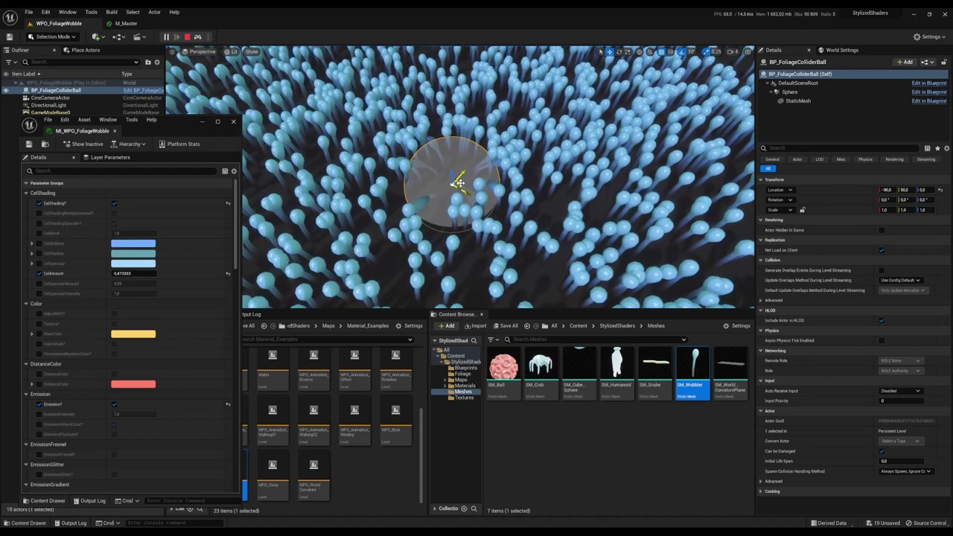
# Move the collider ball through the wobbler foliage, and in MI_WPO_FoliageWobble set WobbleBend to 0.252 after trying 0.012
pyautogui.moveTo(459, 183); pyautogui.dragTo(476, 201)
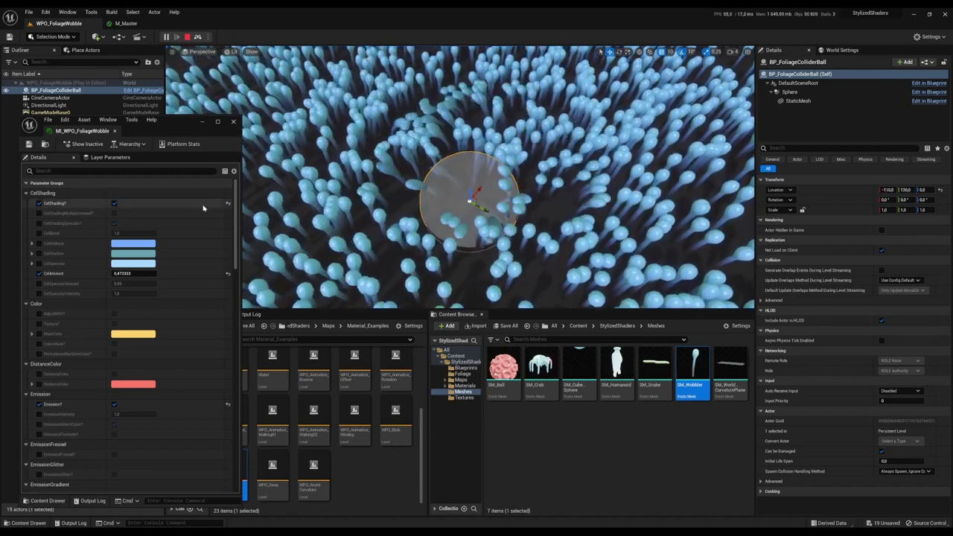
pyautogui.scroll(-10, 220, 327)
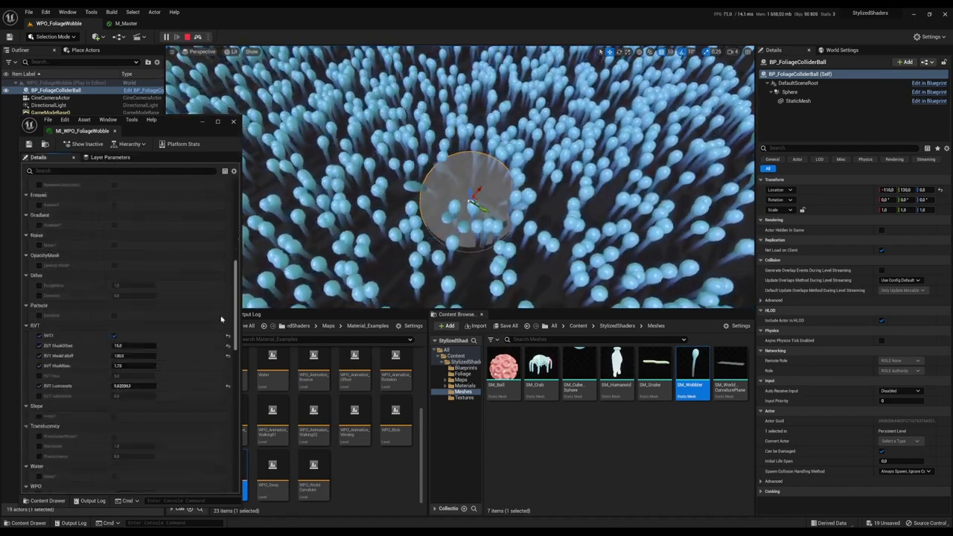
pyautogui.scroll(-8, 218, 362)
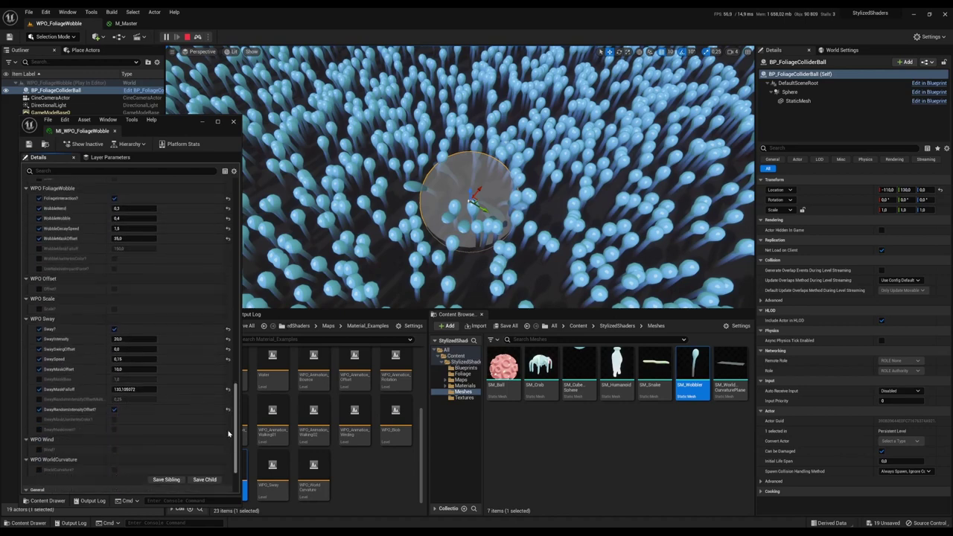
pyautogui.scroll(-2, 123, 344)
pyautogui.scroll(4, 126, 350)
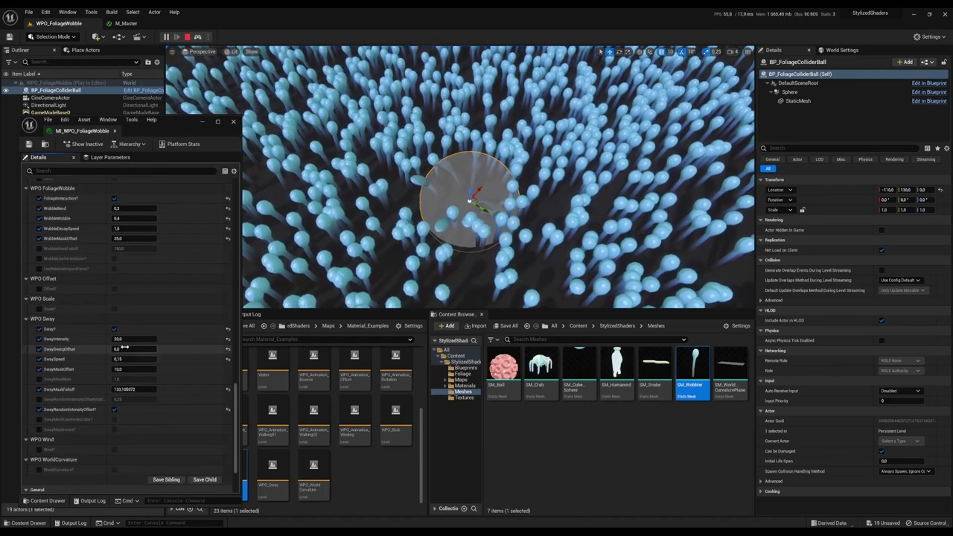
pyautogui.scroll(1, 126, 350)
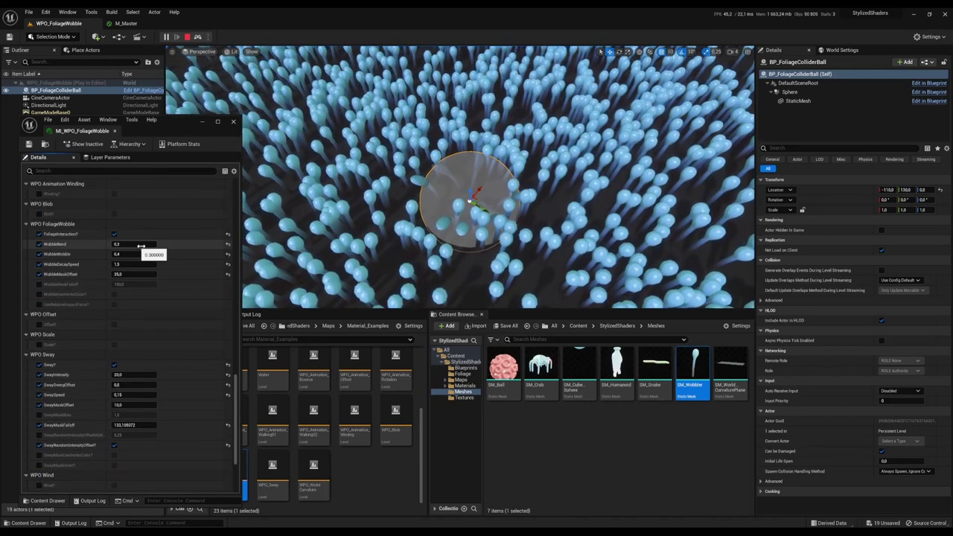
pyautogui.moveTo(129, 246)
pyautogui.mouseDown()
pyautogui.moveTo(138, 246)
pyautogui.moveTo(128, 244)
pyautogui.mouseUp()
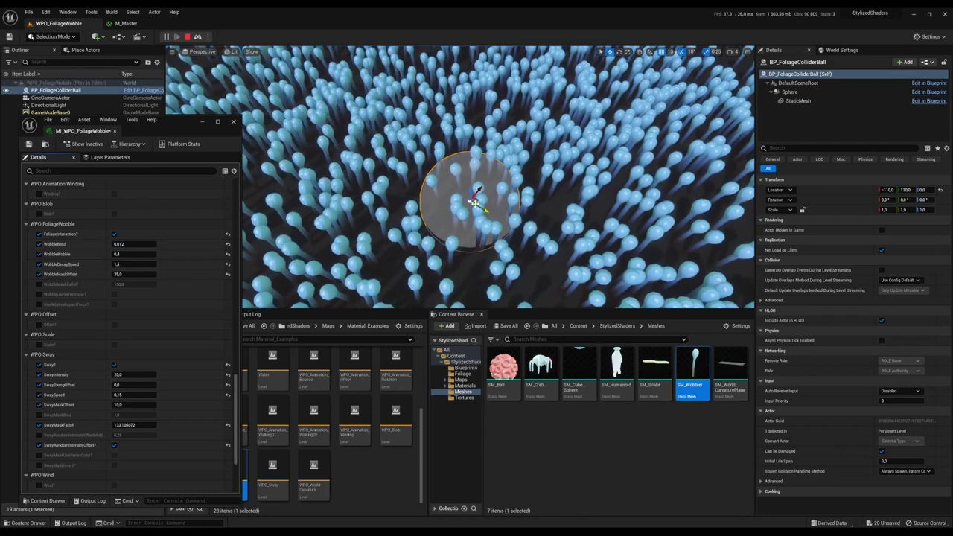
pyautogui.moveTo(132, 245); pyautogui.dragTo(121, 244)
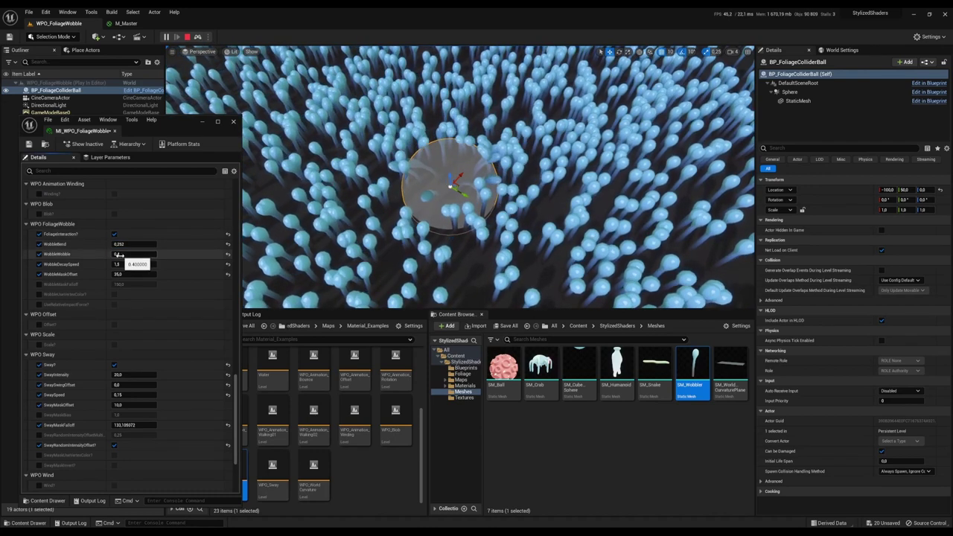
# Set WobbleWobble to about 1.21 after trying about 1.87, and WobbleDecaySpeed to about 8.74 after trying about 2.13, testing with the collider ball
pyautogui.moveTo(134, 254); pyautogui.dragTo(142, 254)
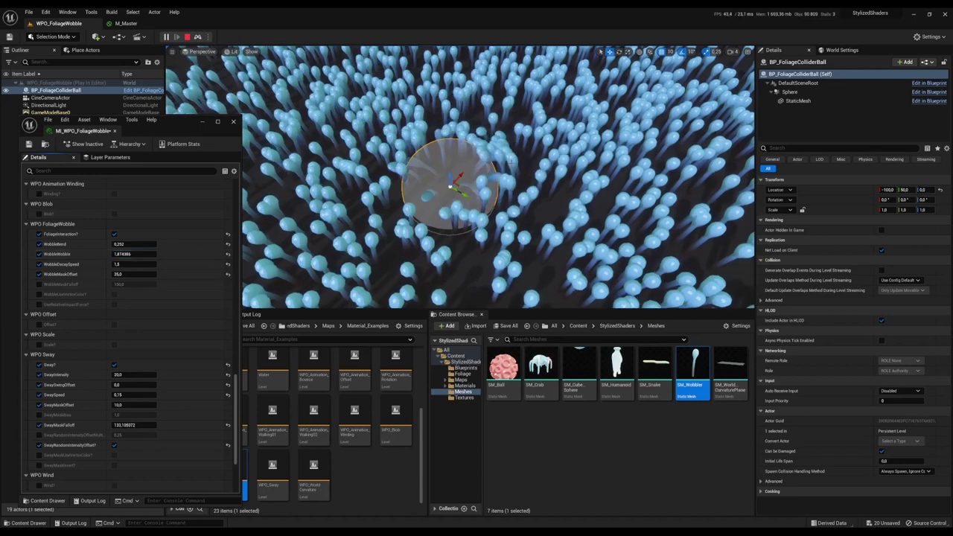
pyautogui.moveTo(456, 190); pyautogui.dragTo(392, 167)
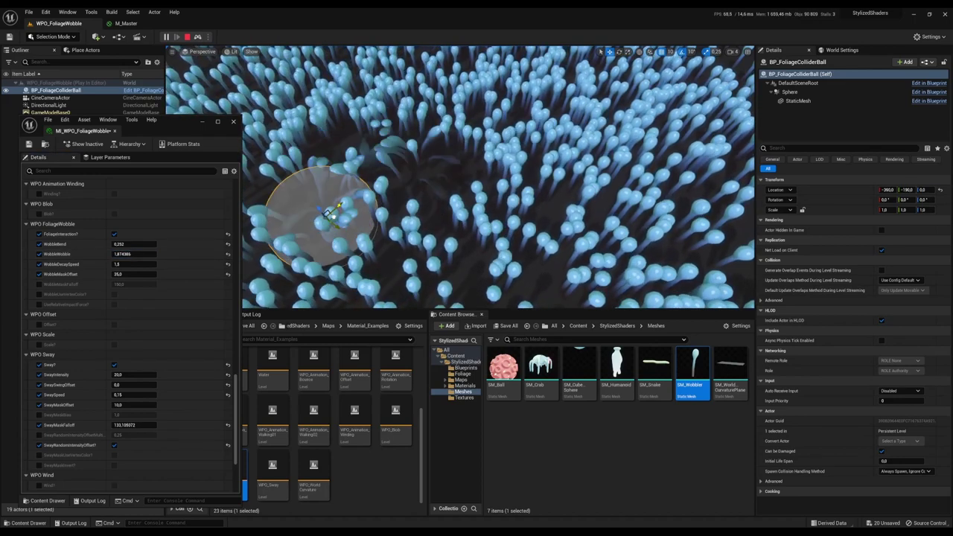
pyautogui.moveTo(138, 257)
pyautogui.mouseDown()
pyautogui.moveTo(119, 257)
pyautogui.moveTo(139, 256)
pyautogui.mouseUp()
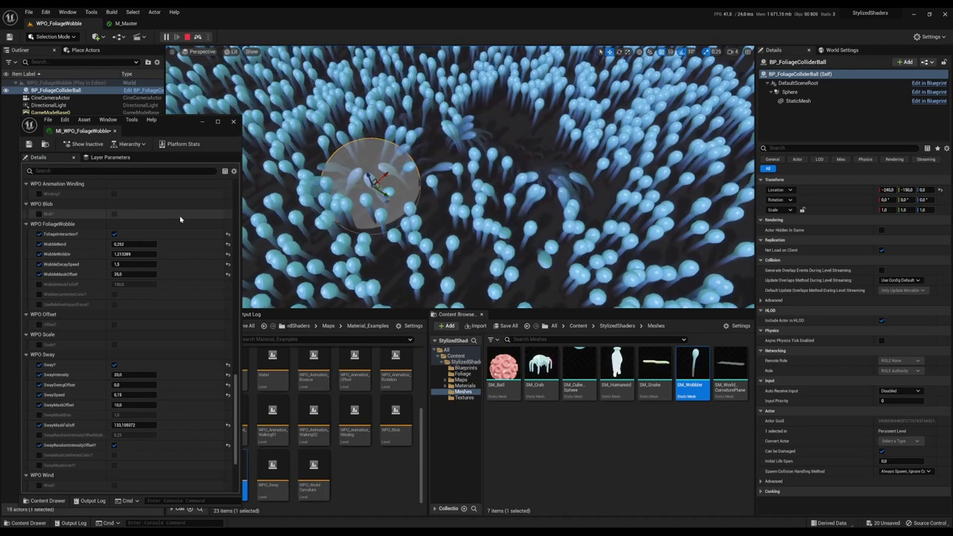
pyautogui.moveTo(139, 265); pyautogui.dragTo(120, 264)
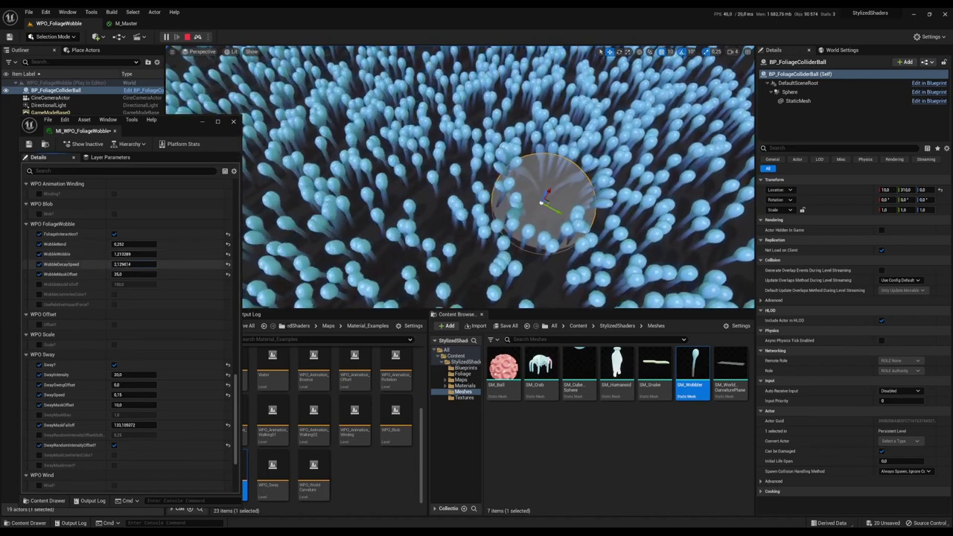
pyautogui.moveTo(124, 264); pyautogui.dragTo(171, 264)
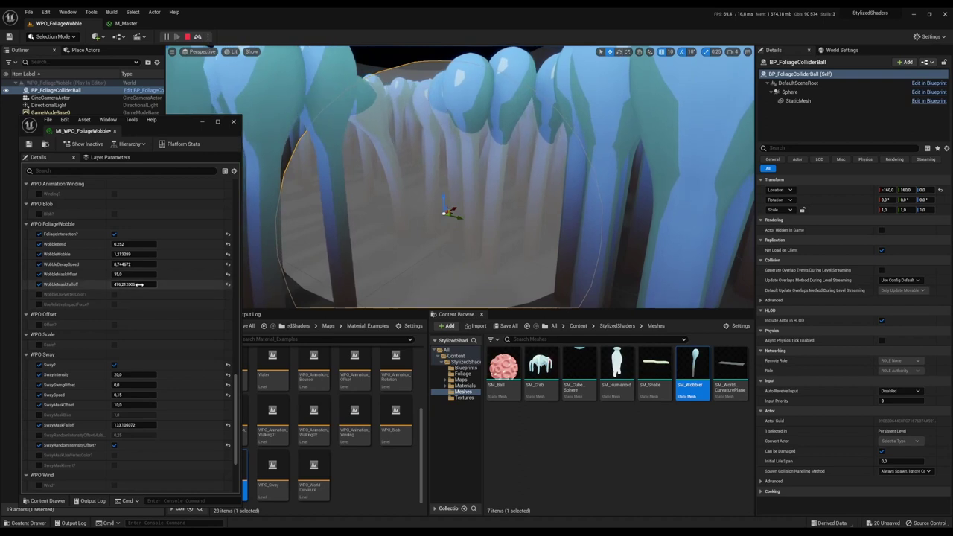
# Try lower WobbleMaskFalloff values of about 215 and about 78, and move the collider ball through the foliage to test them
pyautogui.moveTo(136, 283)
pyautogui.mouseDown()
pyautogui.moveTo(171, 284)
pyautogui.moveTo(122, 284)
pyautogui.mouseUp()
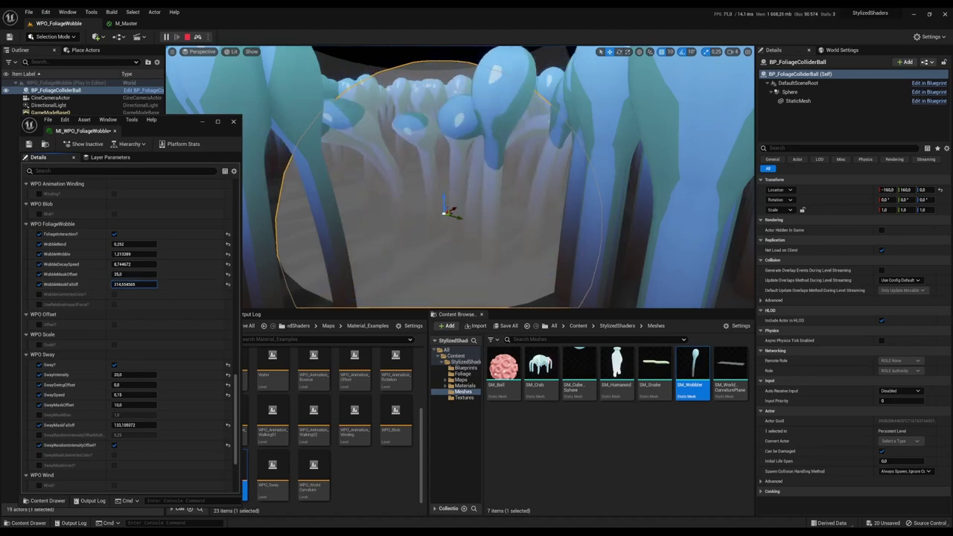
pyautogui.moveTo(135, 284); pyautogui.dragTo(130, 284)
pyautogui.moveTo(464, 175); pyautogui.dragTo(453, 205, button='right')
pyautogui.scroll(-6, 465, 175)
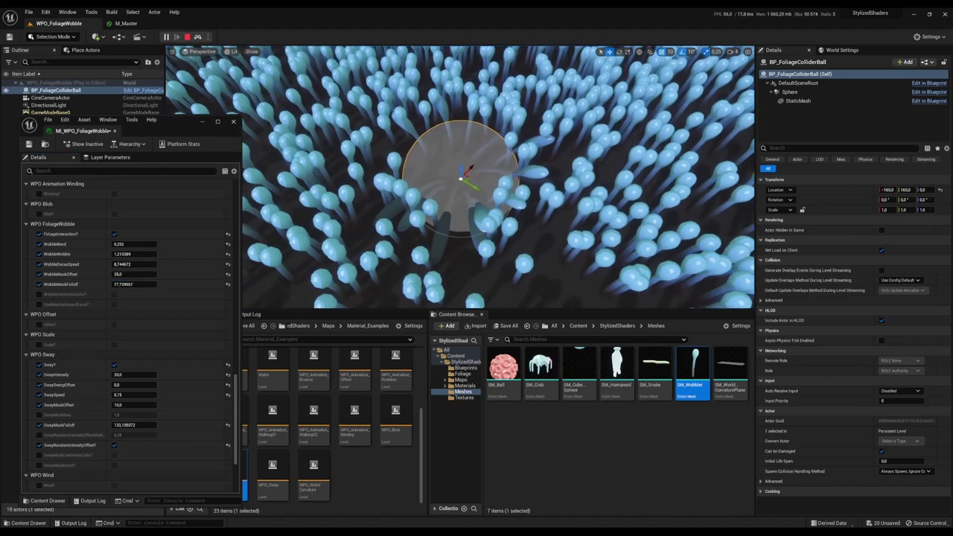
pyautogui.moveTo(465, 175); pyautogui.dragTo(500, 165)
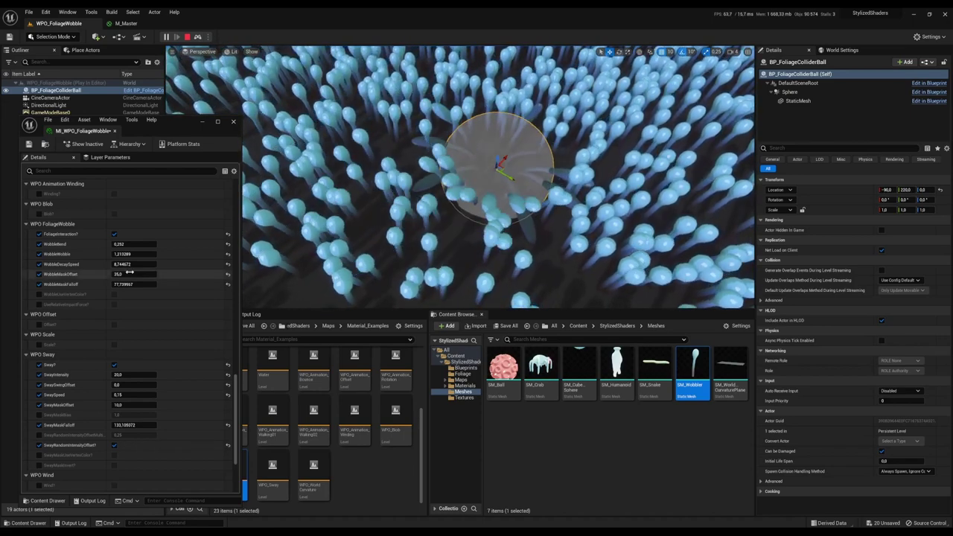
# Set WobbleMaskFalloff to about 188 after trying about 248 and about 1313, moving the collider ball through the foliage to test
pyautogui.moveTo(127, 285); pyautogui.dragTo(119, 284)
pyautogui.moveTo(134, 285); pyautogui.dragTo(143, 285)
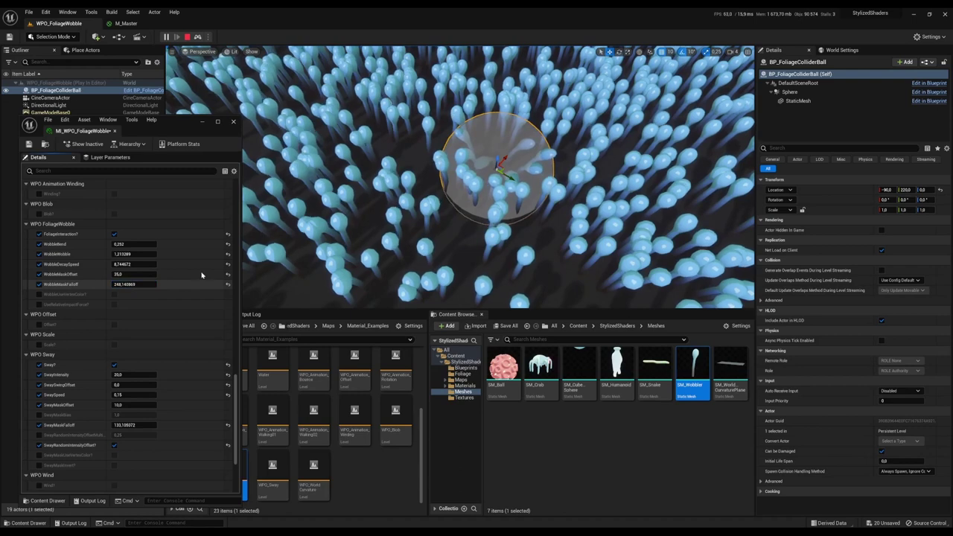
pyautogui.moveTo(504, 165); pyautogui.dragTo(439, 144)
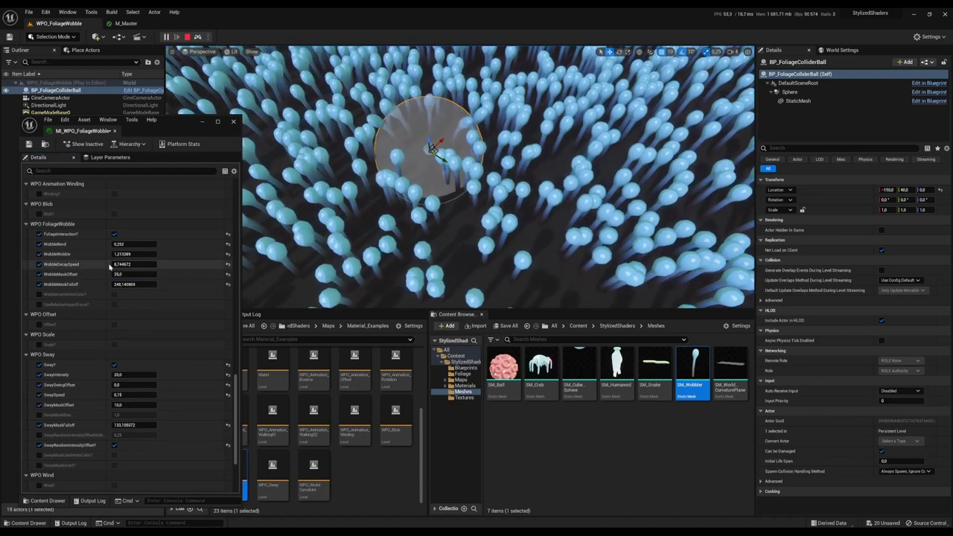
pyautogui.moveTo(128, 285); pyautogui.dragTo(160, 284)
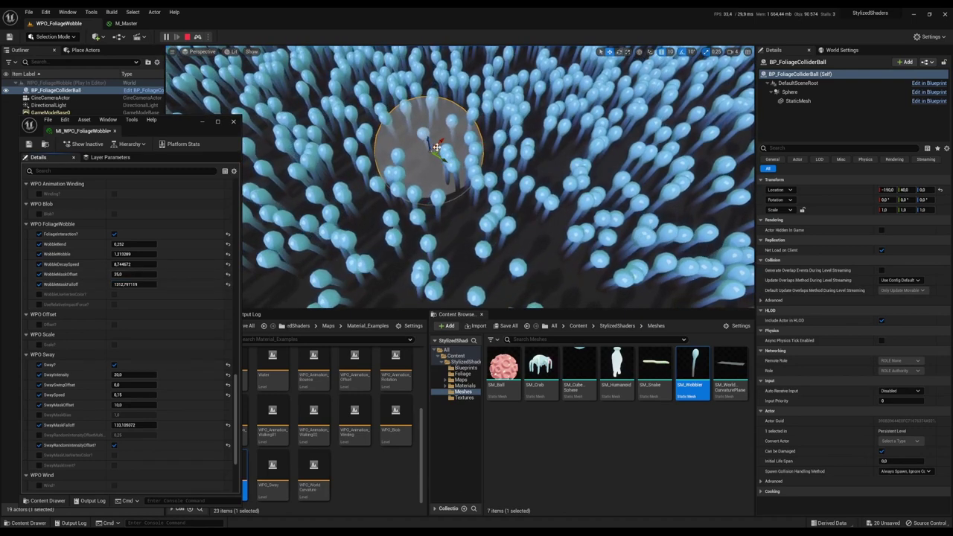
pyautogui.moveTo(437, 147); pyautogui.dragTo(424, 144)
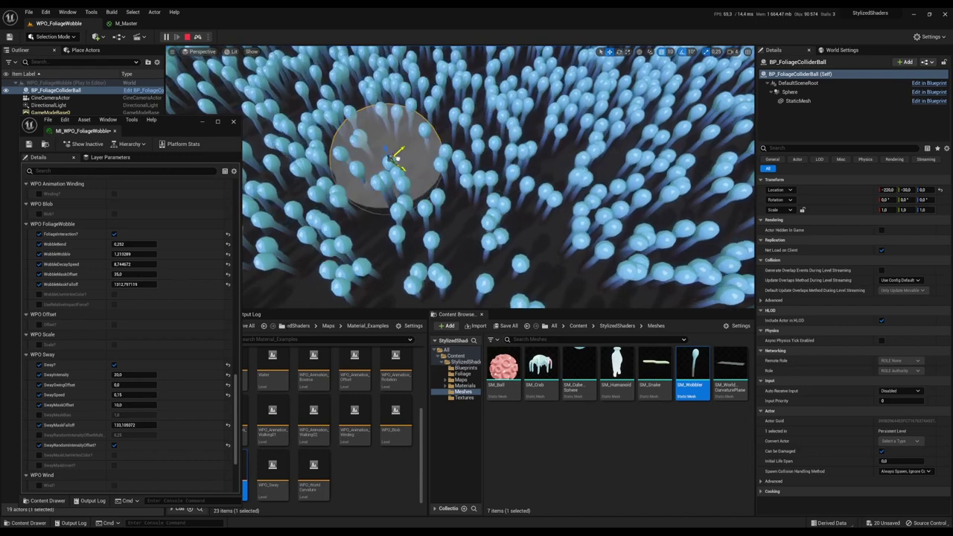
pyautogui.moveTo(134, 285); pyautogui.dragTo(114, 285)
pyautogui.moveTo(456, 165); pyautogui.dragTo(458, 163)
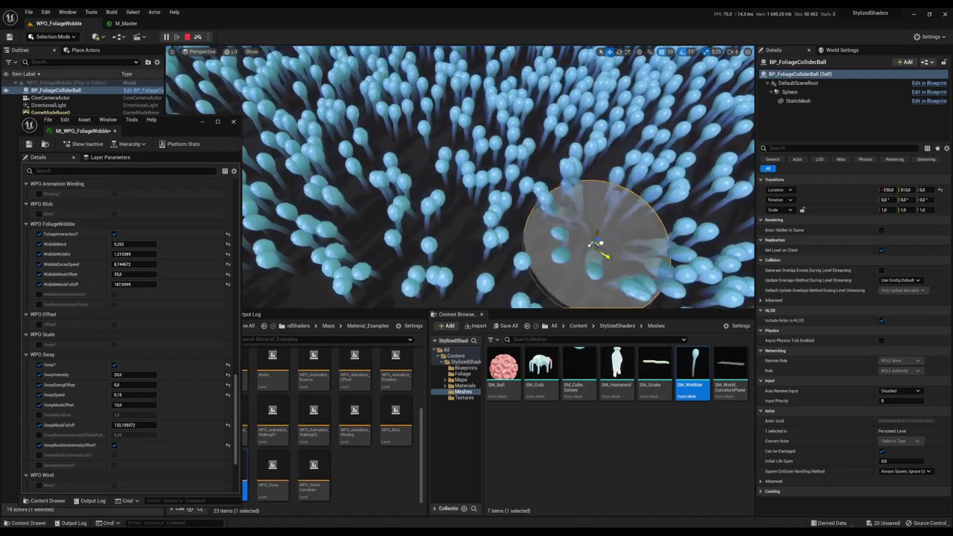
pyautogui.moveTo(420, 142); pyautogui.dragTo(380, 237)
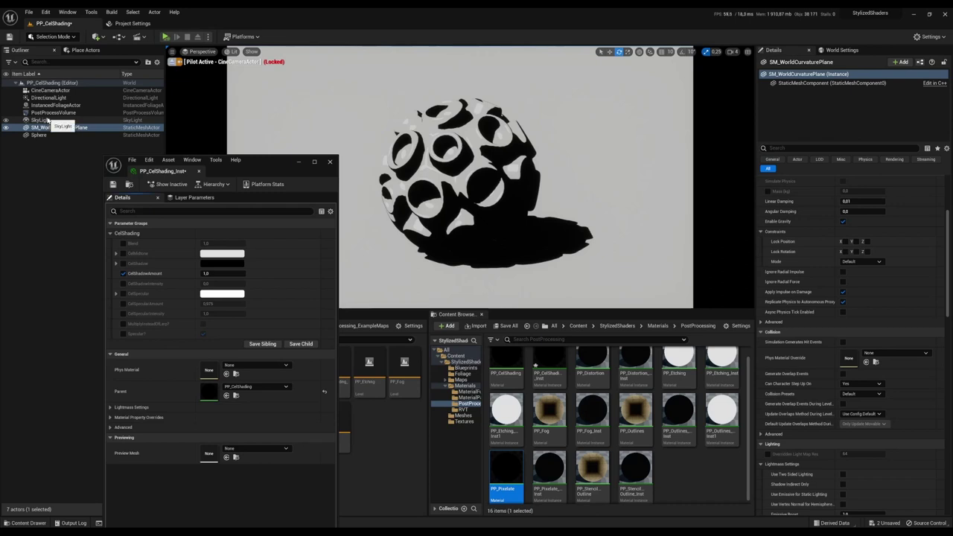
# In the PP_CelShading level, hide the PostProcessVolume and remove the SkyLight from the scene
pyautogui.click(5, 113)
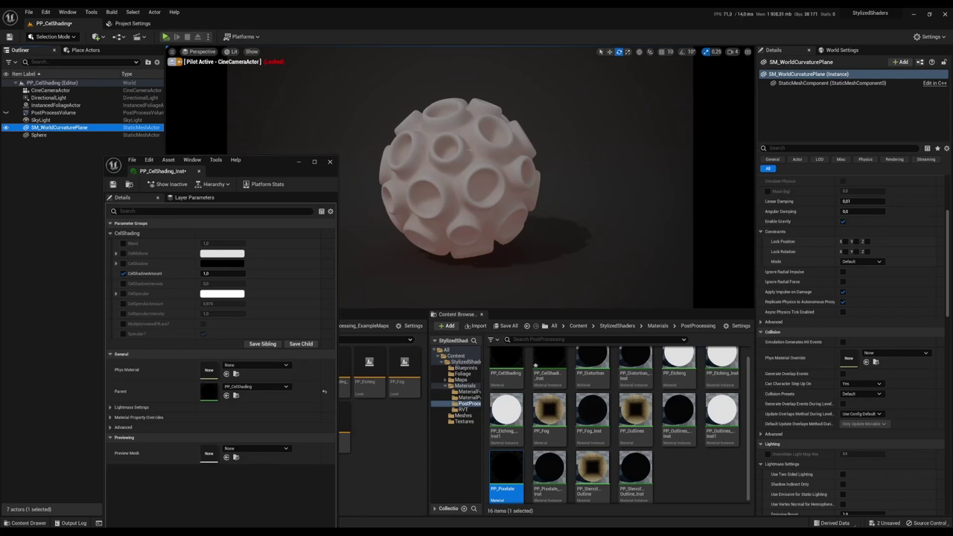
pyautogui.click(6, 120)
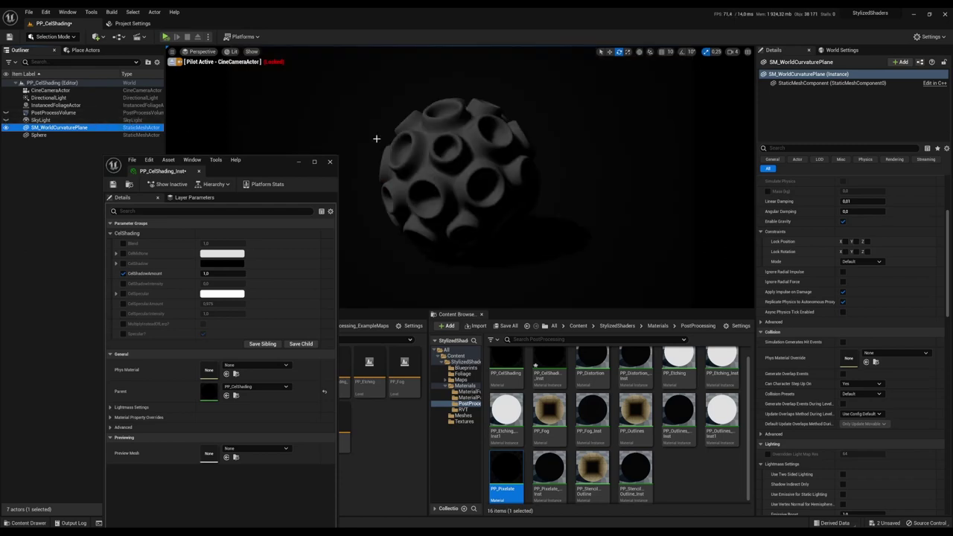
pyautogui.click(49, 120)
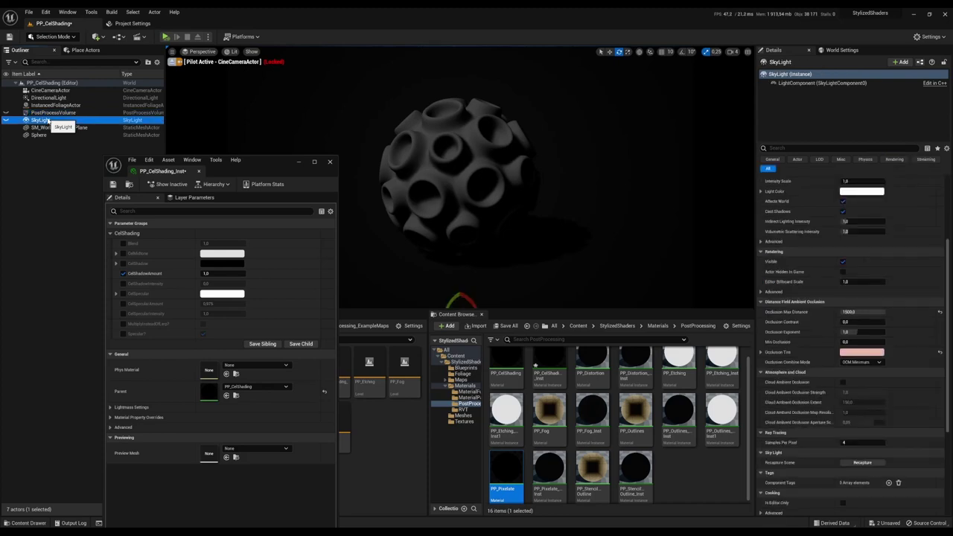
pyautogui.press('Delete')
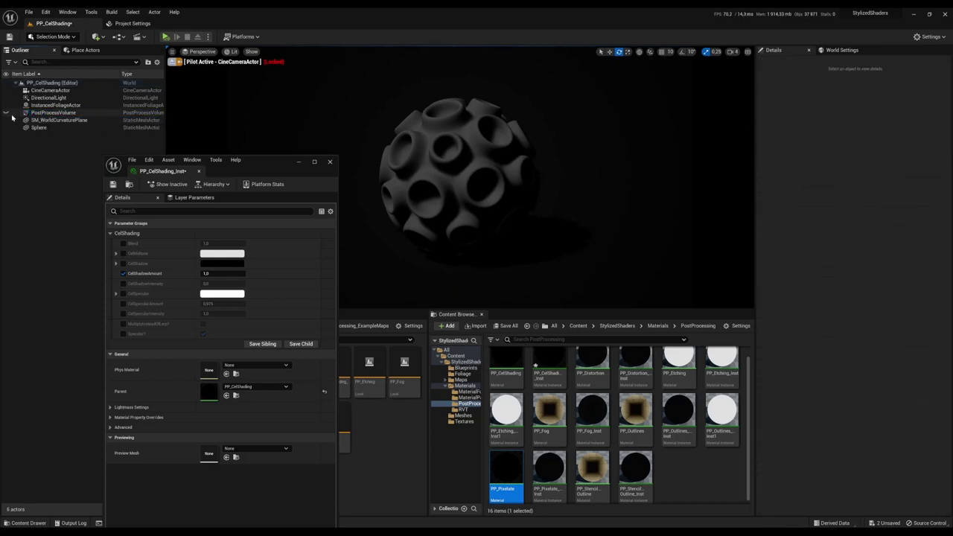
# Set the DirectionalLight's intensity to 5.0 lux
pyautogui.click(49, 97)
pyautogui.scroll(-3, 866, 302)
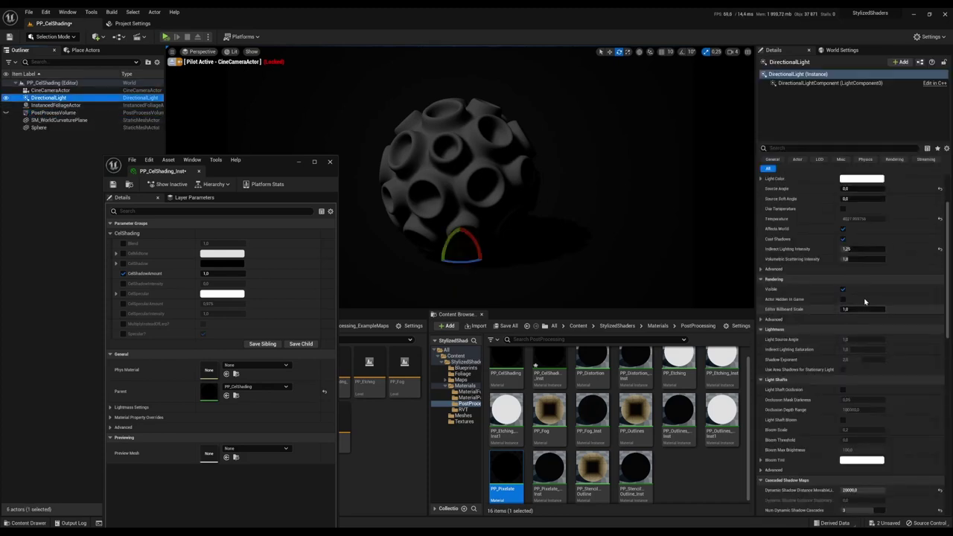
pyautogui.scroll(2, 866, 302)
pyautogui.click(864, 216)
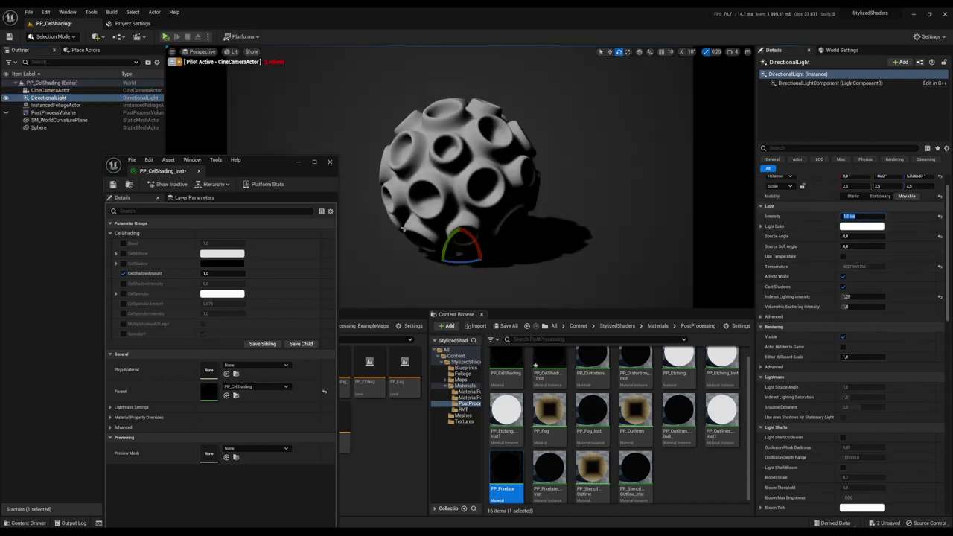
# Make the PostProcessVolume visible again and reposition the PP_CelShading_Inst window slightly higher
pyautogui.moveTo(265, 161); pyautogui.dragTo(274, 148)
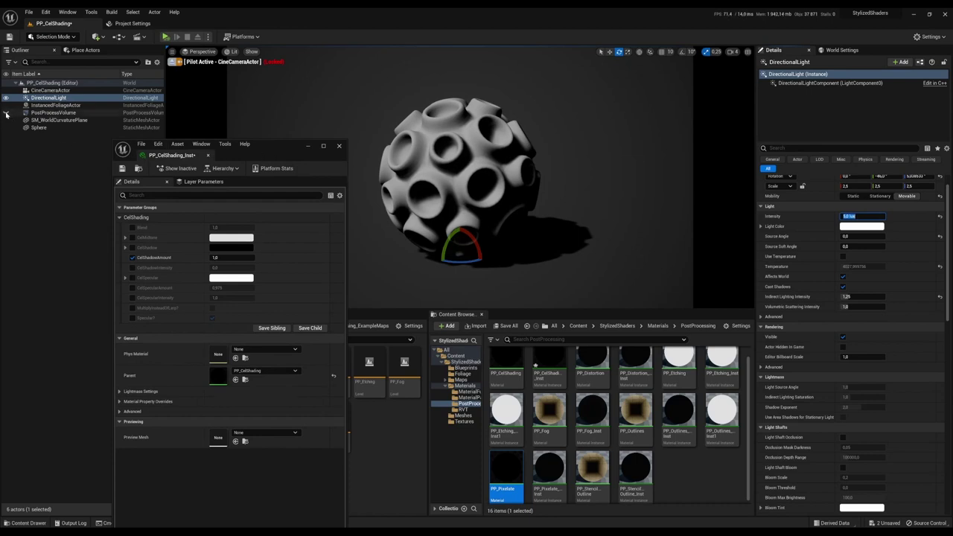
pyautogui.click(6, 114)
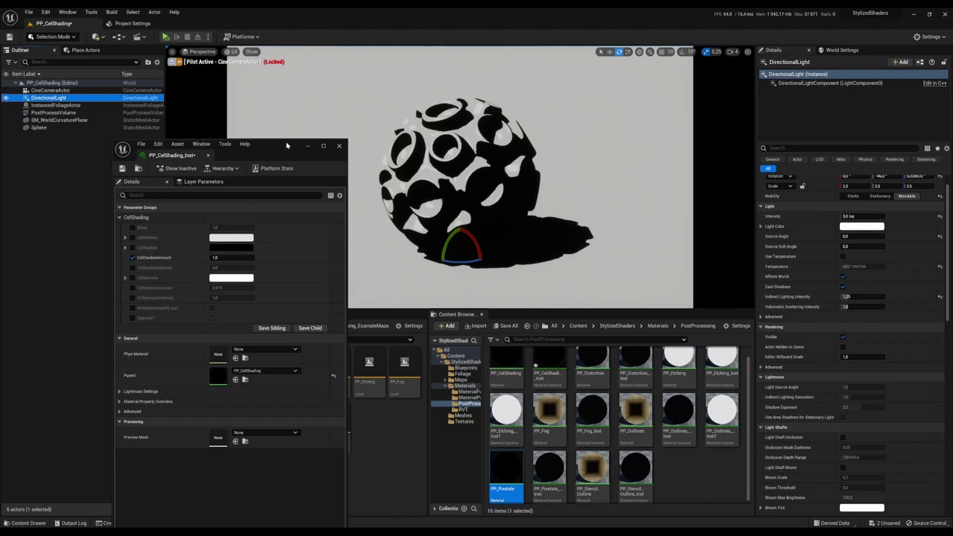
pyautogui.moveTo(287, 145); pyautogui.dragTo(290, 133)
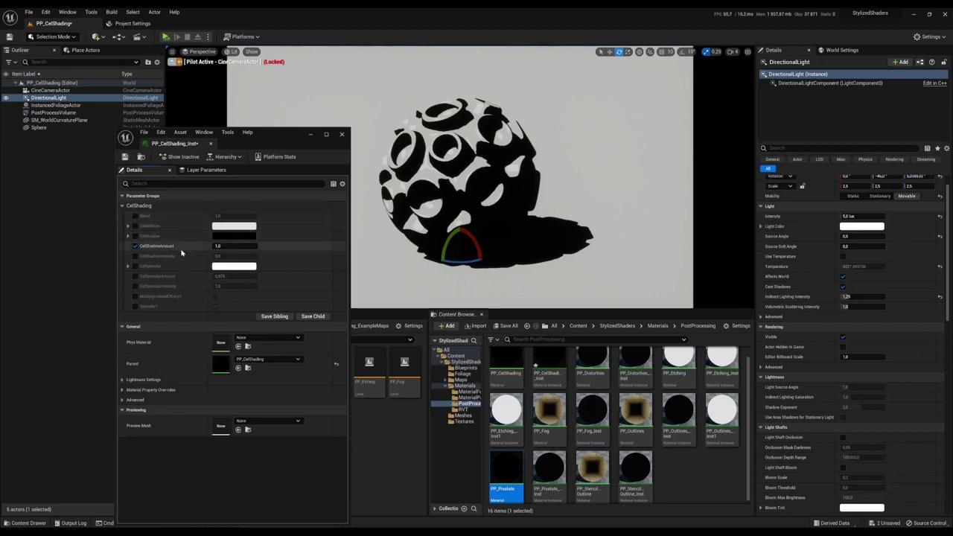
# Set the CelShadowAmount of PP_CelShading_Inst to about 0.55
pyautogui.moveTo(230, 245)
pyautogui.moveTo(230, 246)
pyautogui.mouseDown()
pyautogui.moveTo(208, 246)
pyautogui.moveTo(239, 245)
pyautogui.moveTo(207, 246)
pyautogui.moveTo(217, 246)
pyautogui.mouseUp()
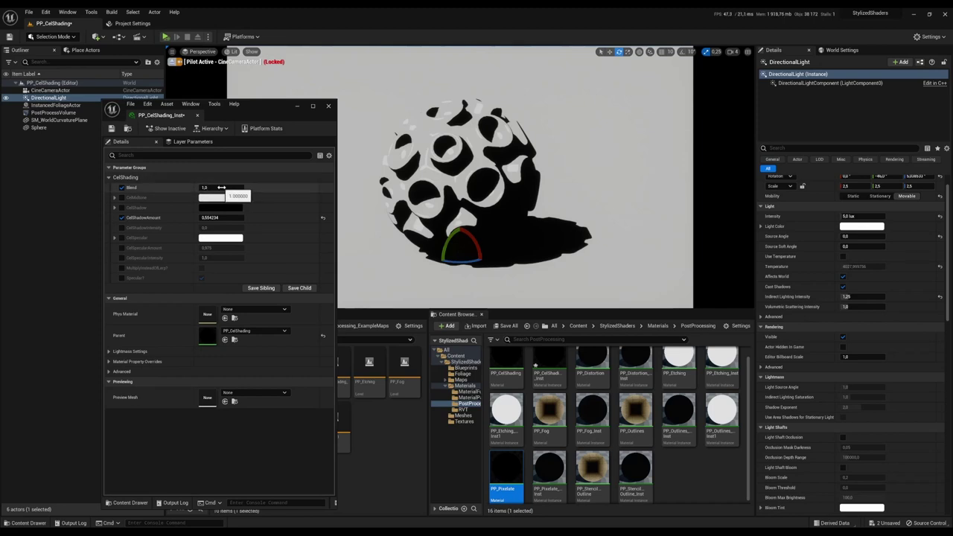
# Try a Blend of about 0.75, compare it with the PostProcessVolume hidden and shown, and return Blend to 1.0
pyautogui.moveTo(229, 185); pyautogui.dragTo(221, 187)
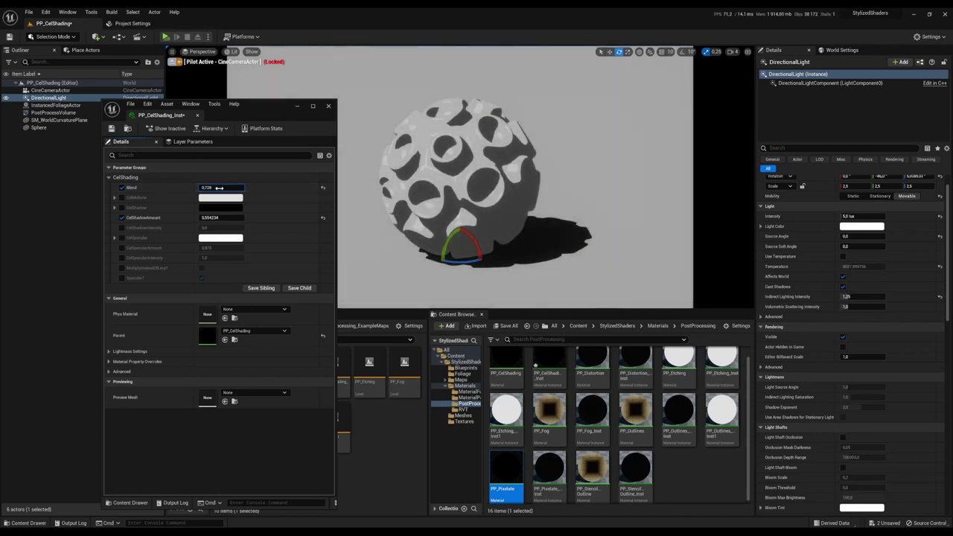
pyautogui.click(5, 112)
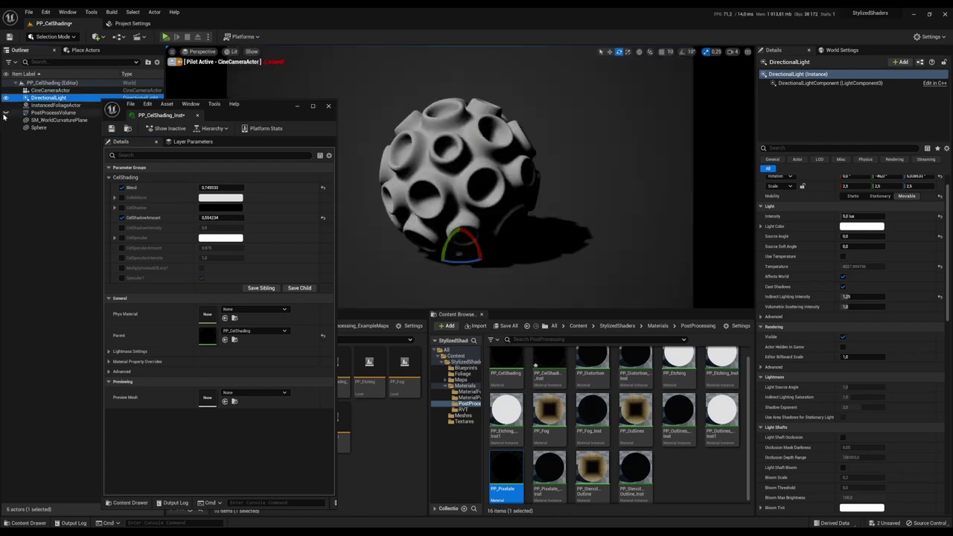
pyautogui.click(5, 113)
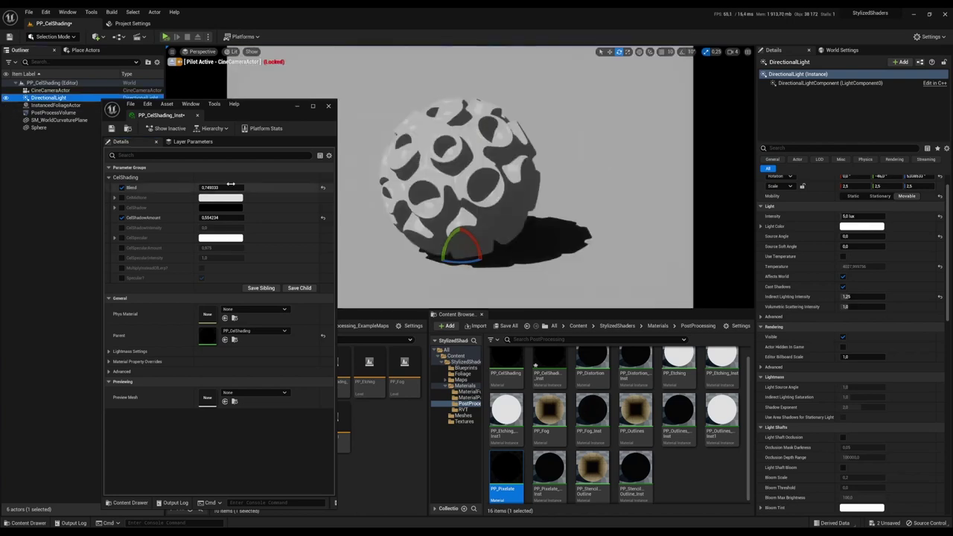
pyautogui.moveTo(222, 186); pyautogui.dragTo(222, 185)
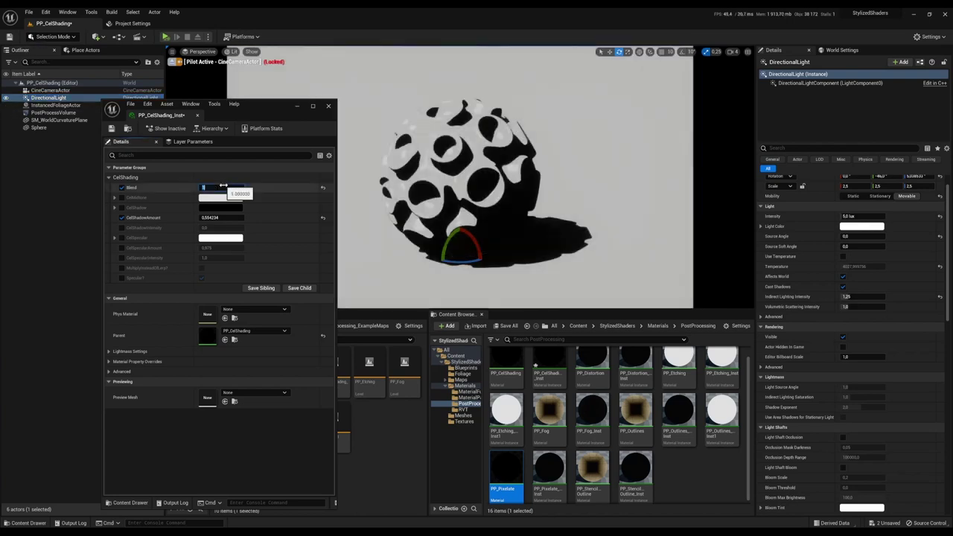
# Override the CelMidtone color with a light pink of hue about 12, saturation about 0.34 and value 0.75
pyautogui.click(122, 198)
pyautogui.click(239, 198)
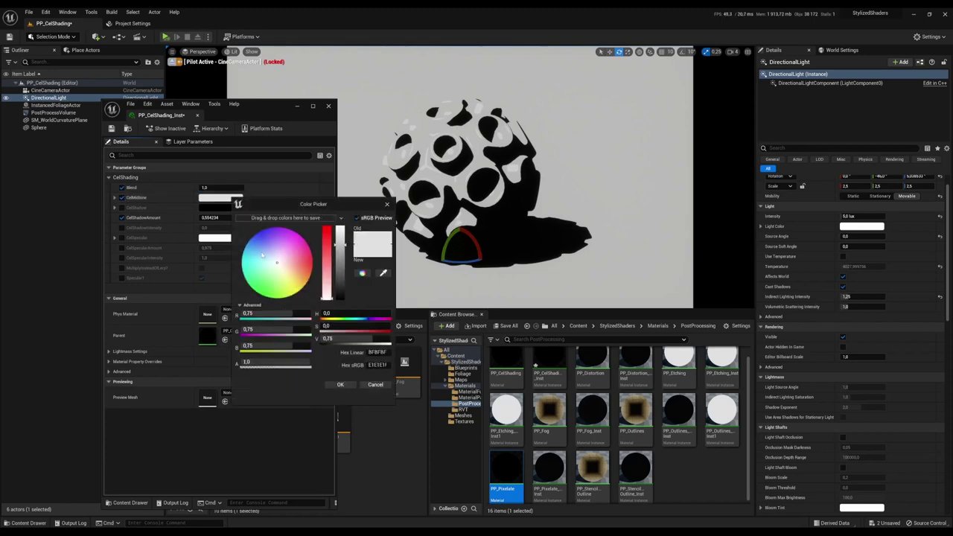
pyautogui.moveTo(289, 257)
pyautogui.mouseDown()
pyautogui.moveTo(265, 257)
pyautogui.moveTo(269, 278)
pyautogui.moveTo(289, 265)
pyautogui.mouseUp()
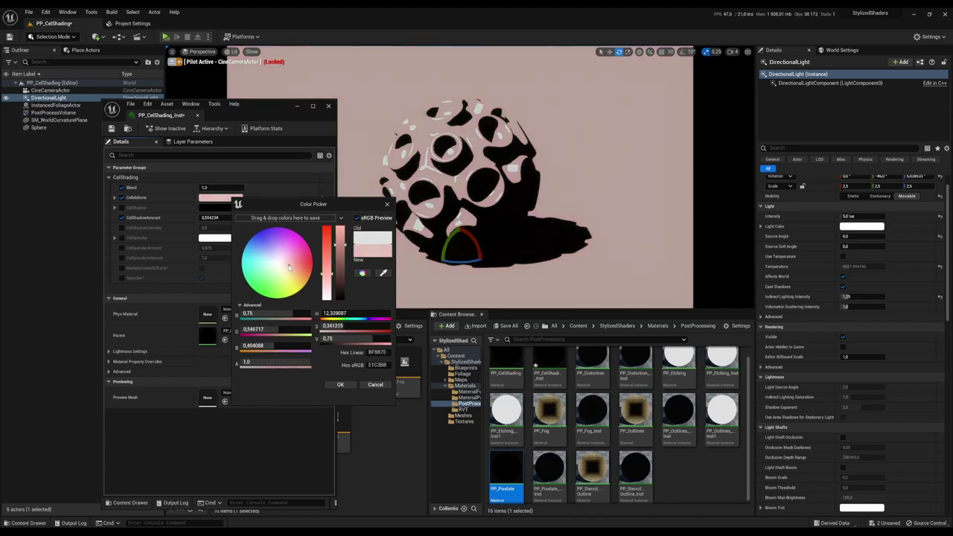
pyautogui.click(340, 385)
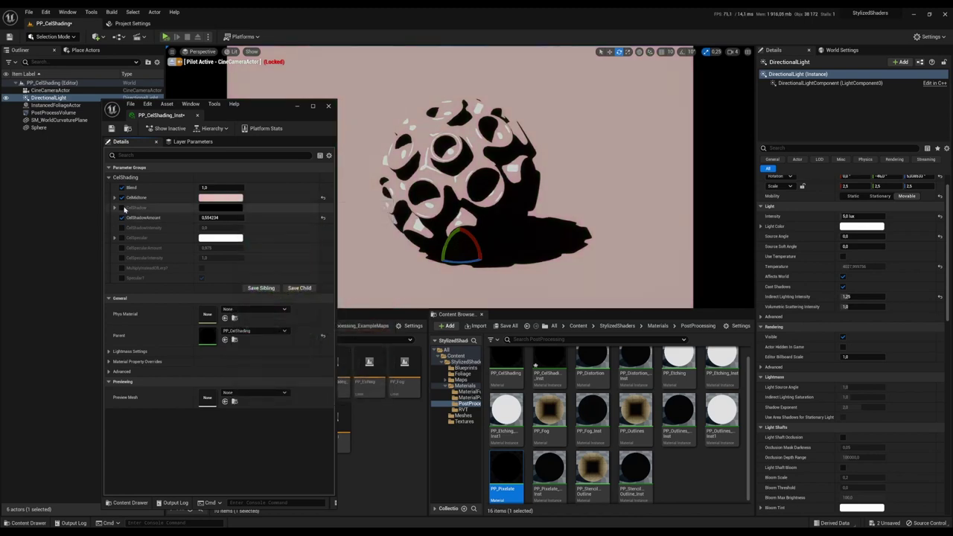
# Override the CelShadow color with a muted green and set CelShadowIntensity to about 0.192
pyautogui.click(219, 208)
pyautogui.moveTo(255, 277); pyautogui.dragTo(282, 284)
pyautogui.moveTo(332, 306); pyautogui.dragTo(330, 290)
pyautogui.moveTo(252, 287); pyautogui.dragTo(250, 286)
pyautogui.click(334, 399)
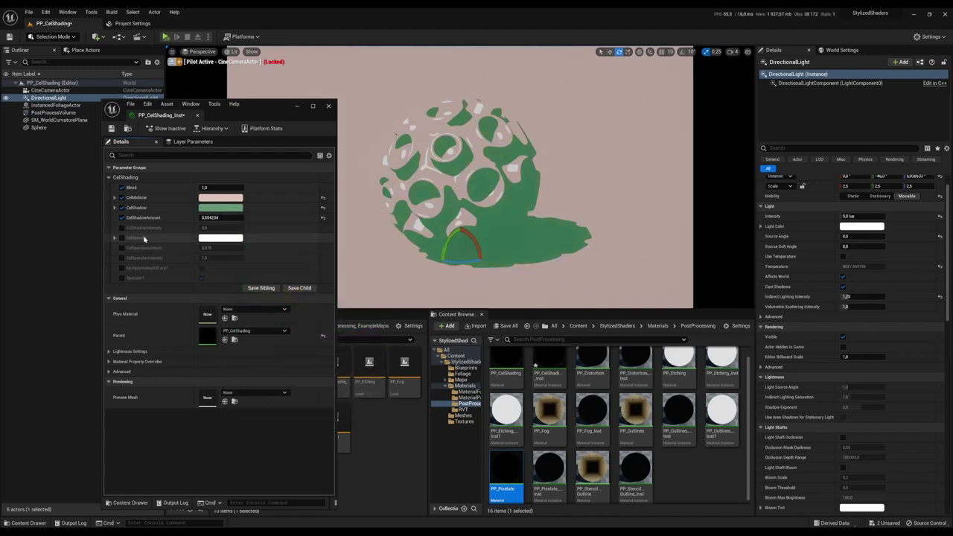
pyautogui.click(122, 228)
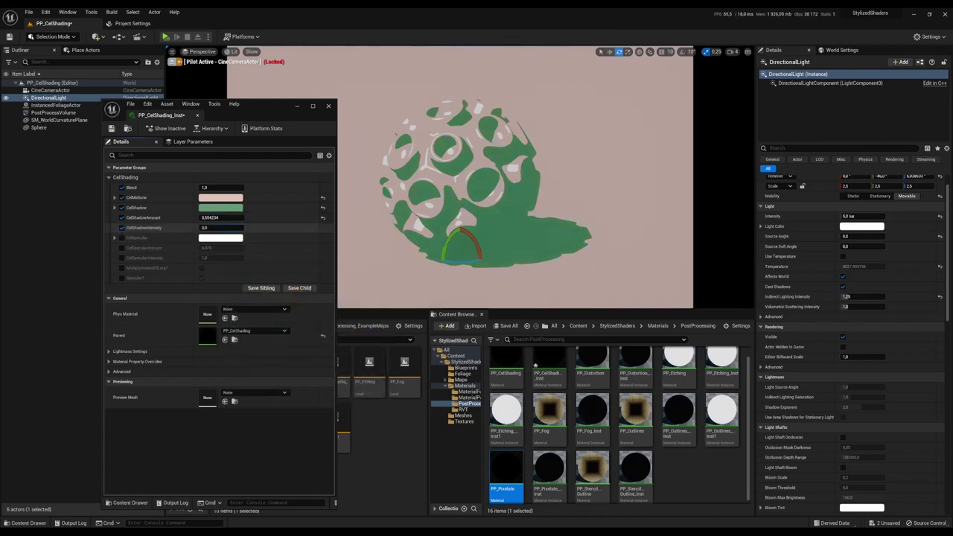
pyautogui.moveTo(224, 227)
pyautogui.mouseDown()
pyautogui.moveTo(209, 227)
pyautogui.moveTo(222, 227)
pyautogui.mouseUp()
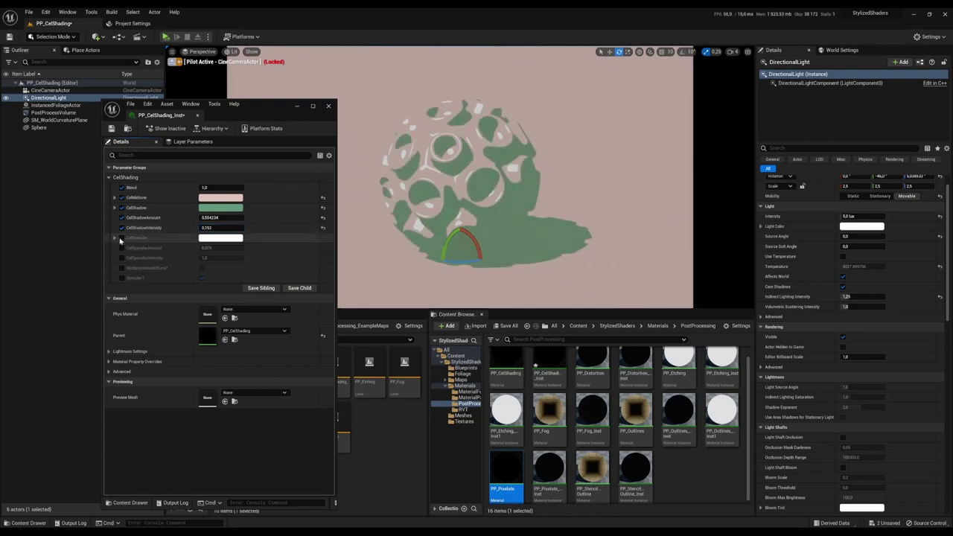
# Override the CelSpecular color with a coral red of hue about 2, saturation about 0.9 and value 1.0
pyautogui.click(122, 238)
pyautogui.click(220, 237)
pyautogui.moveTo(260, 313); pyautogui.dragTo(300, 307)
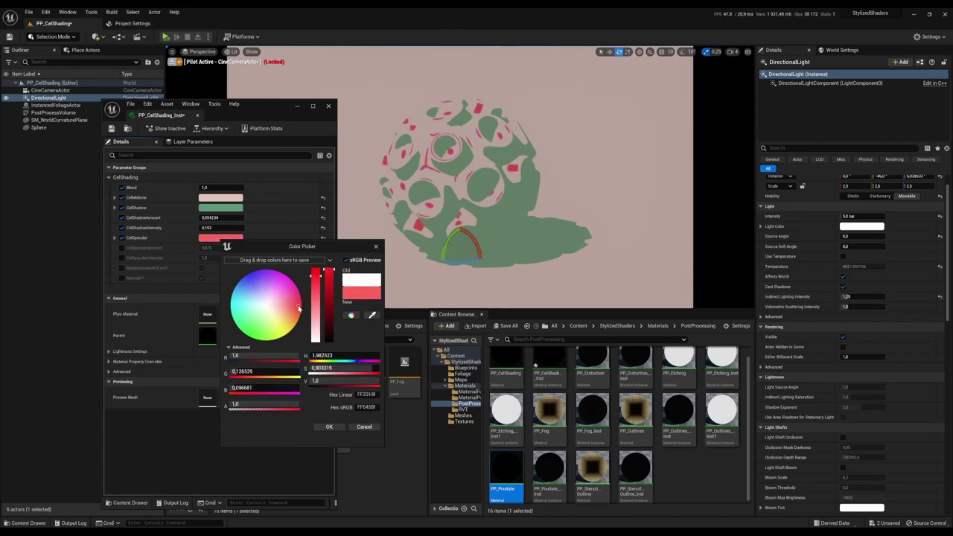
pyautogui.click(329, 427)
# Override CelSpecularAmount, trying about 0.99 before setting 0.975, and set CelSpecularIntensity to about 0.589
pyautogui.click(122, 248)
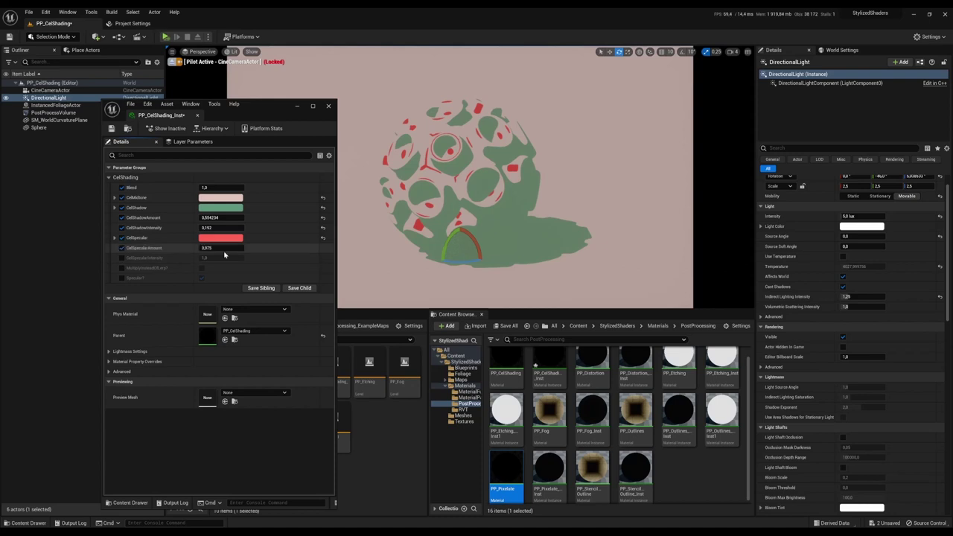
pyautogui.moveTo(229, 249)
pyautogui.mouseDown()
pyautogui.moveTo(211, 249)
pyautogui.moveTo(249, 249)
pyautogui.moveTo(227, 249)
pyautogui.mouseUp()
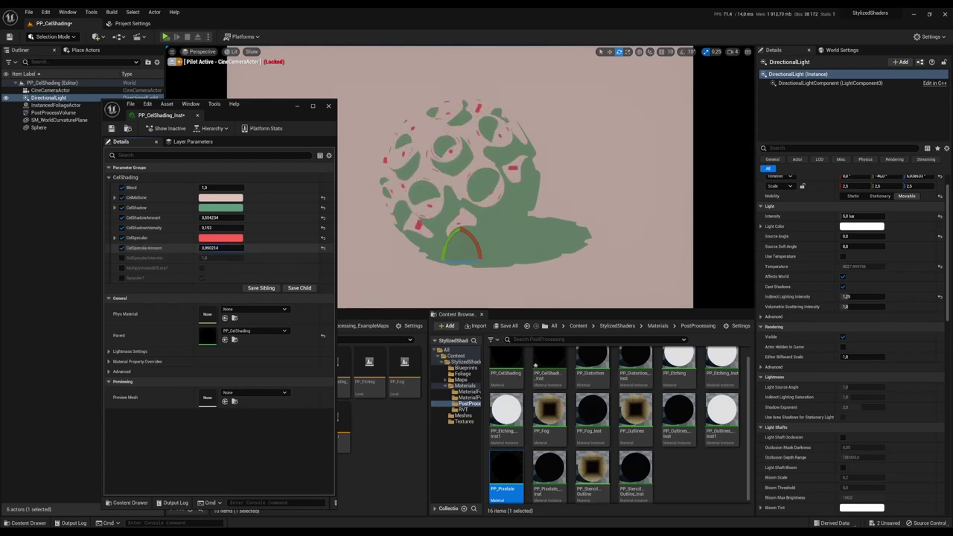
pyautogui.click(221, 248)
pyautogui.press('BackSpace')
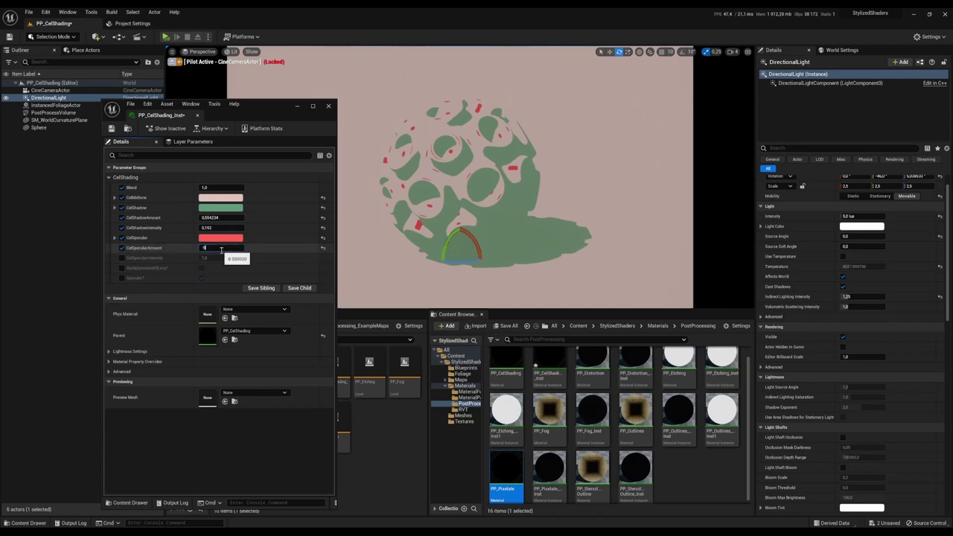
pyautogui.write('1')
pyautogui.press('Return')
pyautogui.press('BackSpace')
pyautogui.write('.975')
pyautogui.press('Return')
pyautogui.click(122, 258)
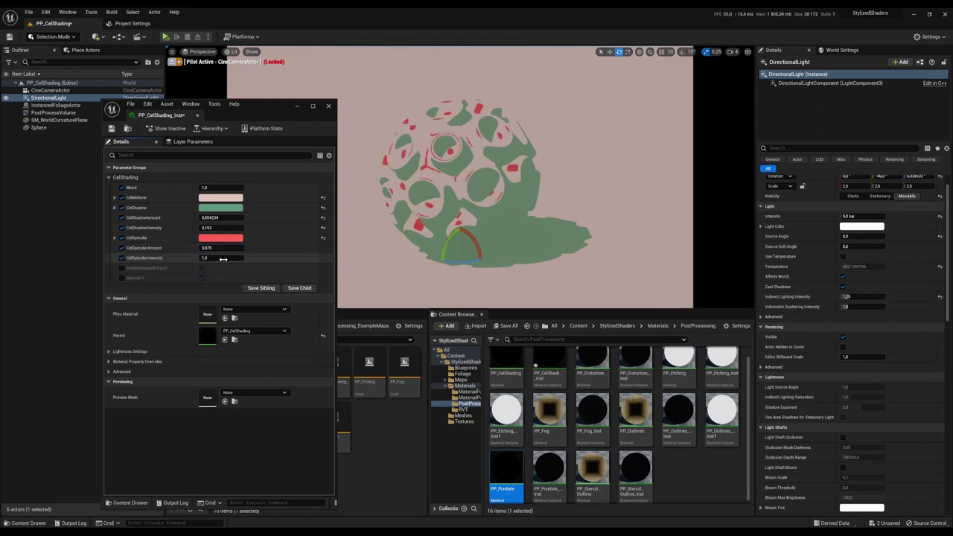
pyautogui.moveTo(223, 259); pyautogui.dragTo(187, 259)
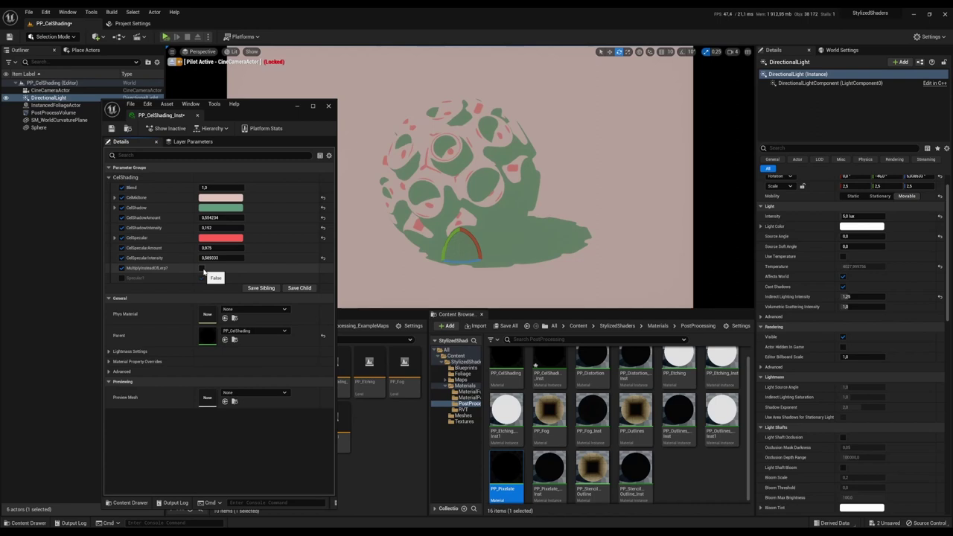
# Try MultiplyInsteadOfLerp? against the hidden PostProcessVolume, turn it back off, and disable Specular?
pyautogui.click(201, 269)
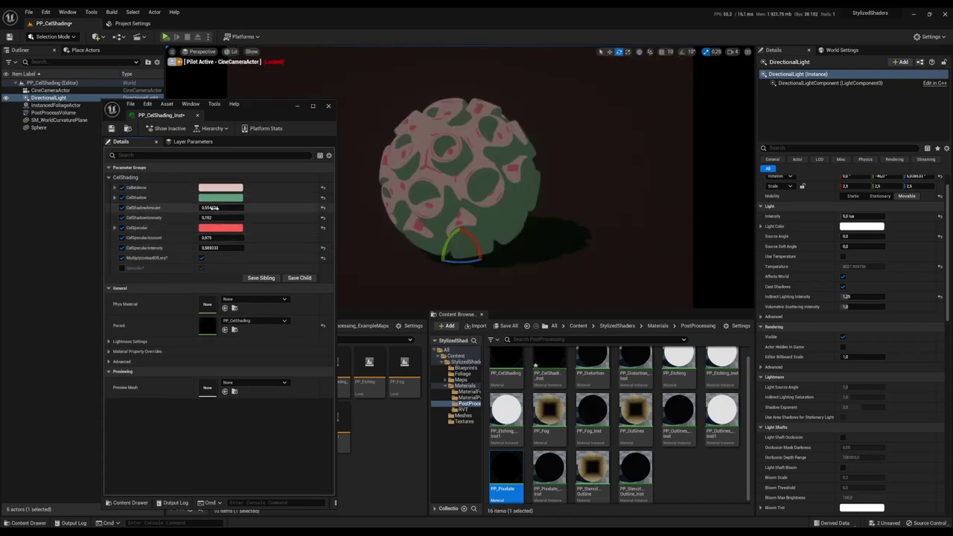
pyautogui.click(6, 113)
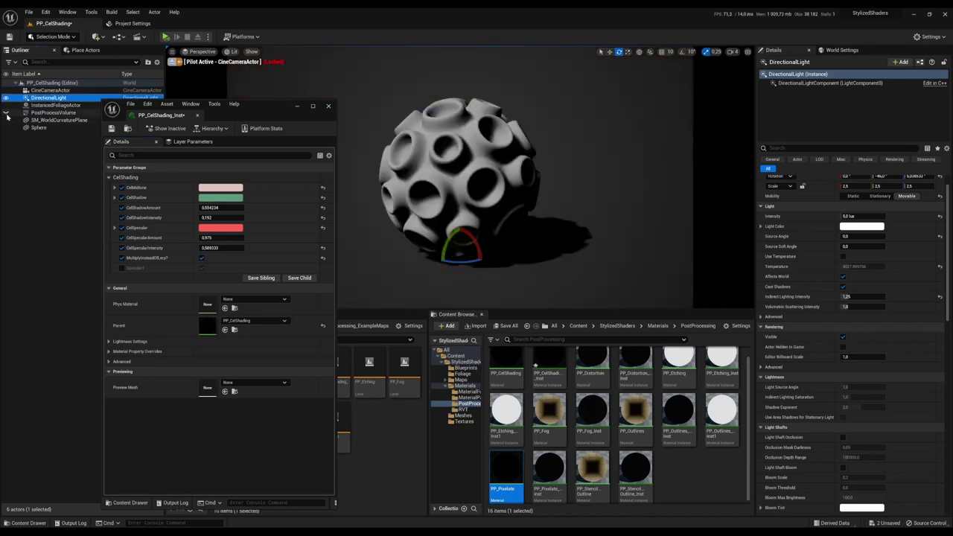
pyautogui.click(6, 113)
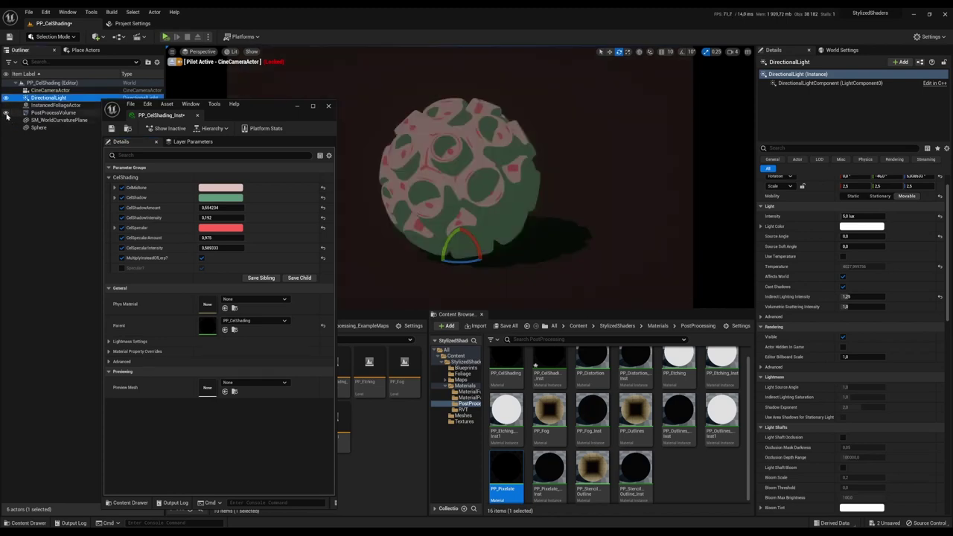
pyautogui.click(202, 257)
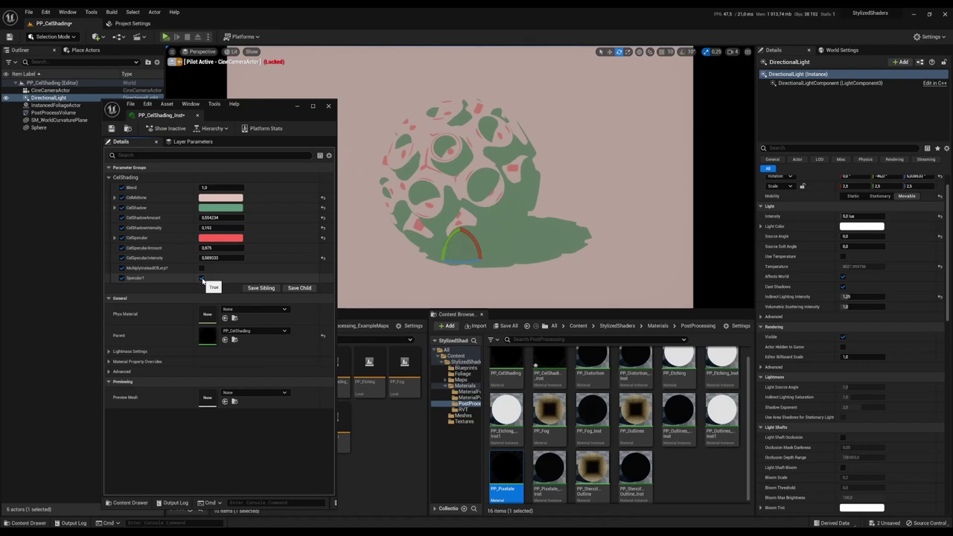
pyautogui.click(202, 278)
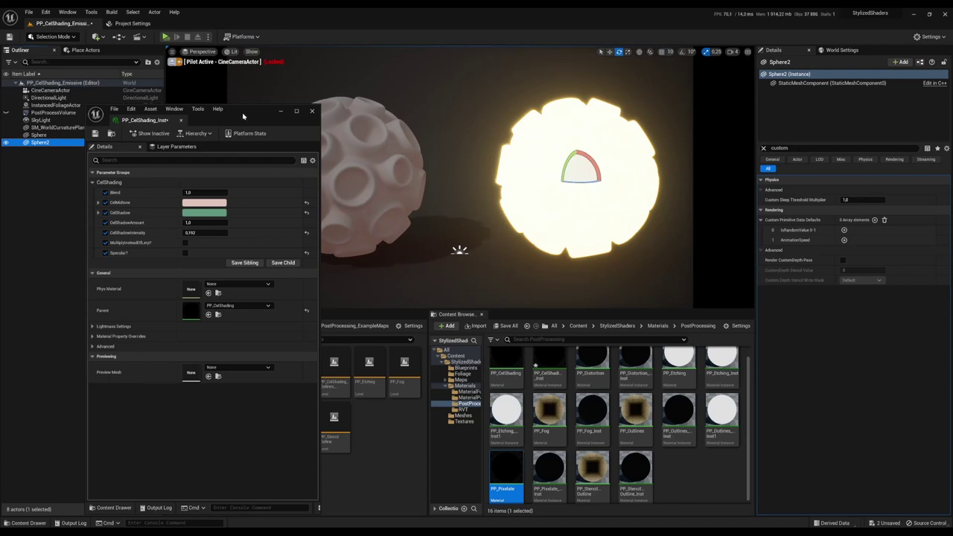
# In the PP_CelShading_Emissive level, show the PostProcessVolume and enable Render CustomDepth Pass on Sphere2, toggling it off and on to compare
pyautogui.moveTo(242, 117); pyautogui.dragTo(216, 219)
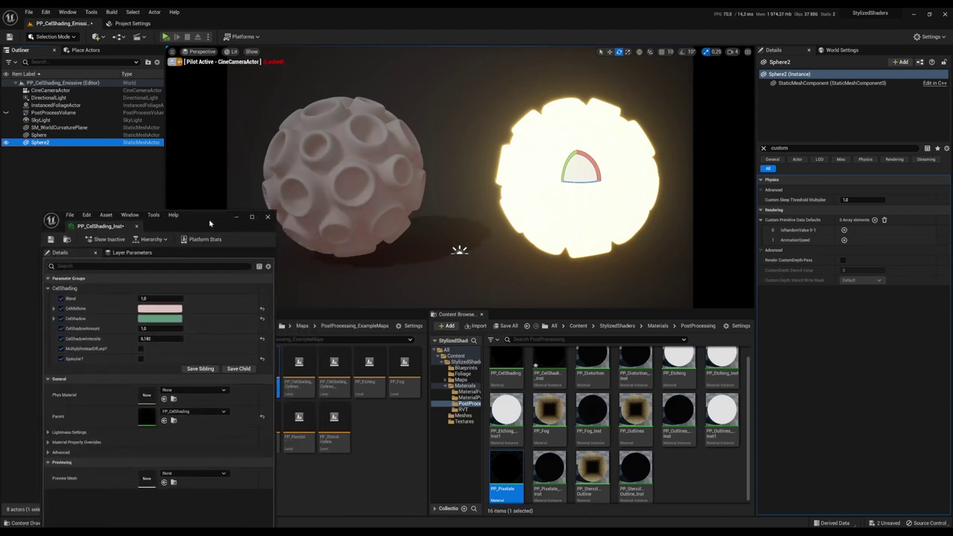
pyautogui.click(5, 114)
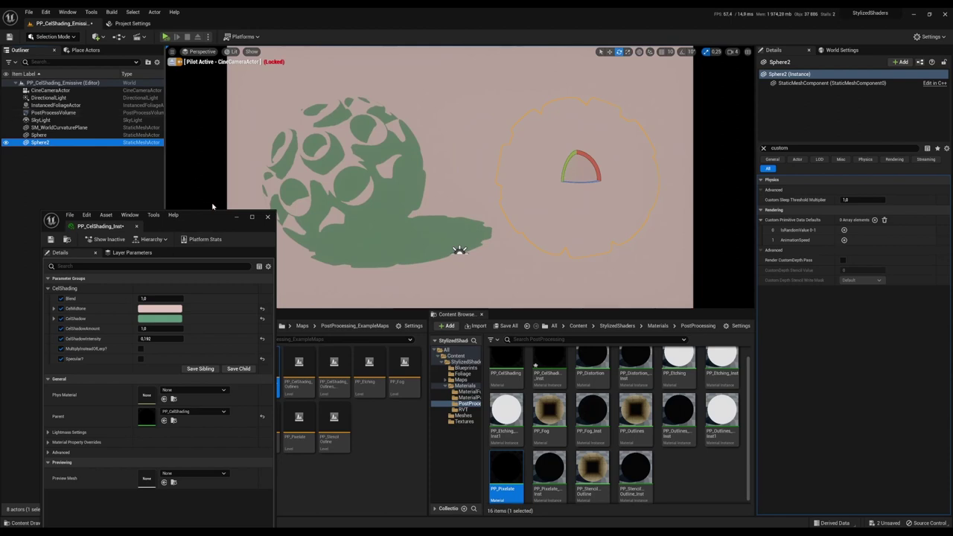
pyautogui.moveTo(203, 221)
pyautogui.mouseDown()
pyautogui.moveTo(219, 195)
pyautogui.moveTo(184, 194)
pyautogui.mouseUp()
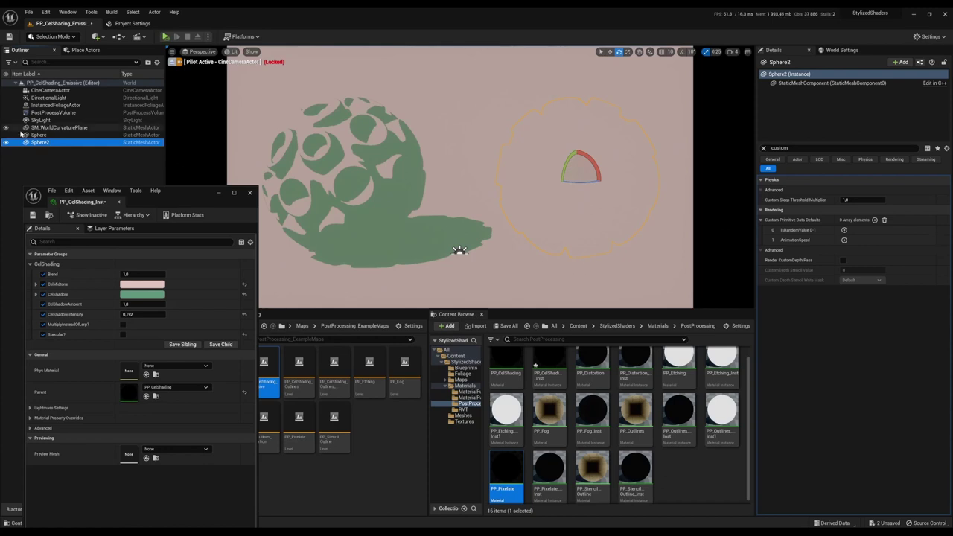
pyautogui.click(843, 261)
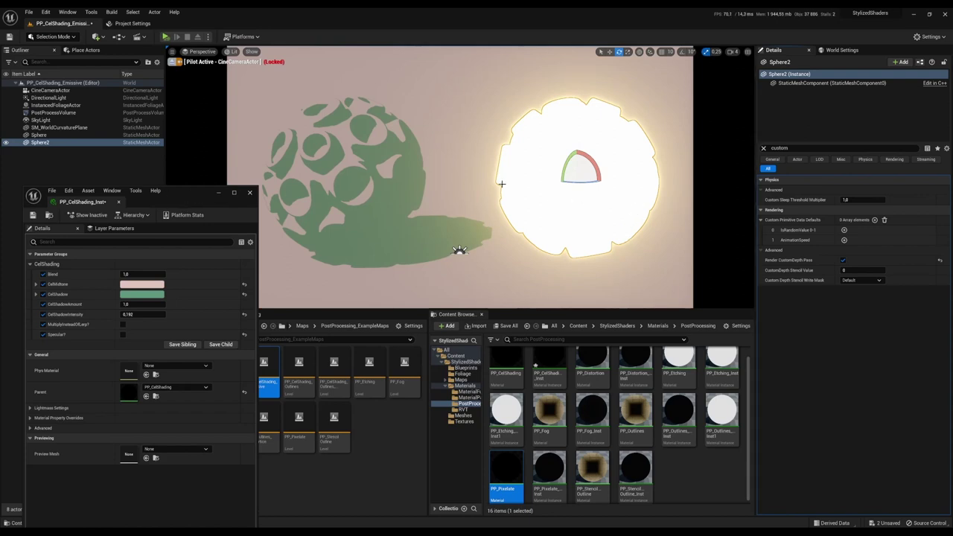
pyautogui.click(842, 261)
pyautogui.click(841, 261)
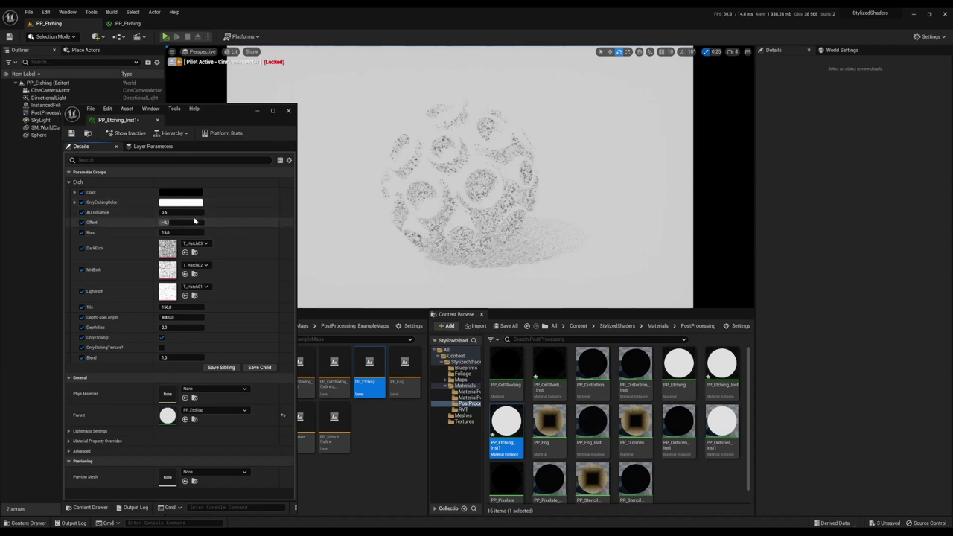
# Change the etching Color of PP_Etching_Inst1 to an orange-brown of hue about 20, saturation 1.0 and value about 0.27
pyautogui.click(181, 192)
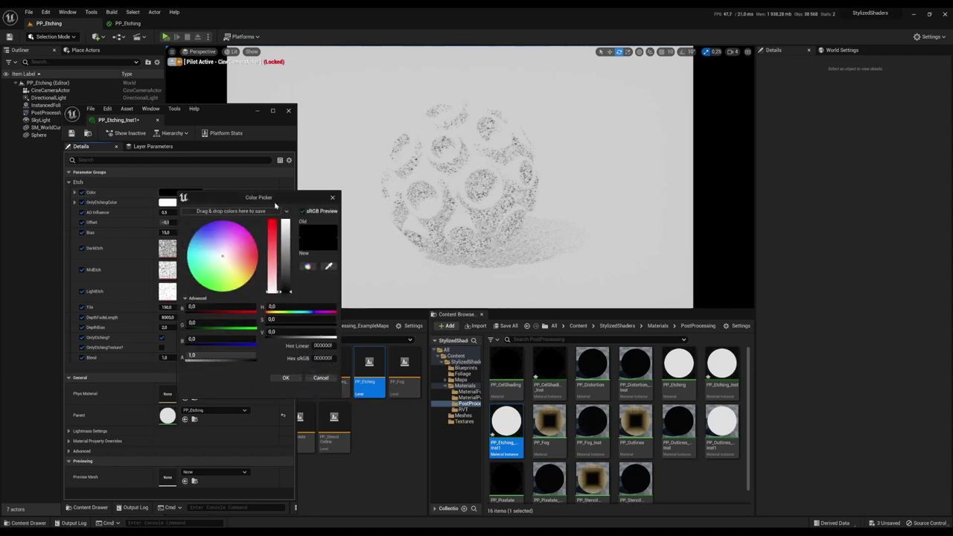
pyautogui.moveTo(275, 203); pyautogui.dragTo(324, 202)
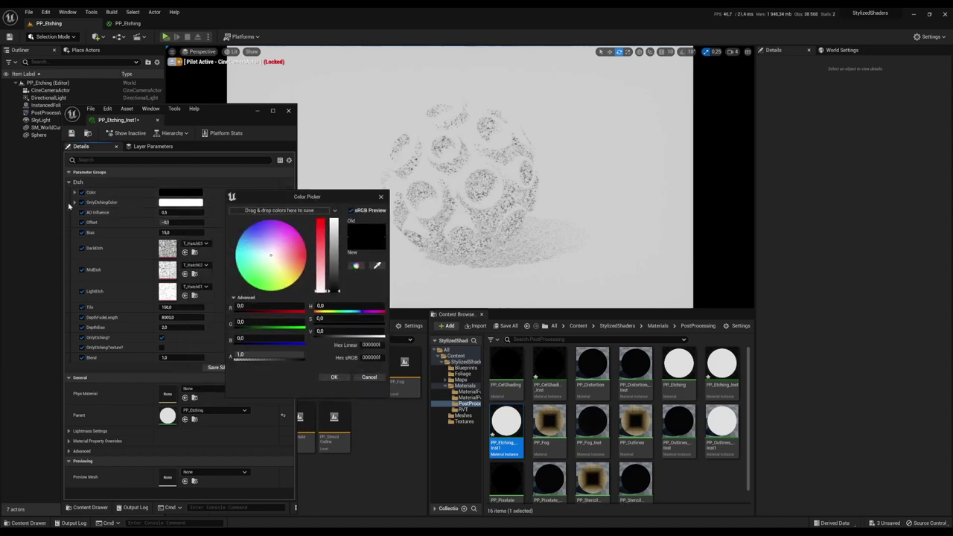
pyautogui.click(302, 256)
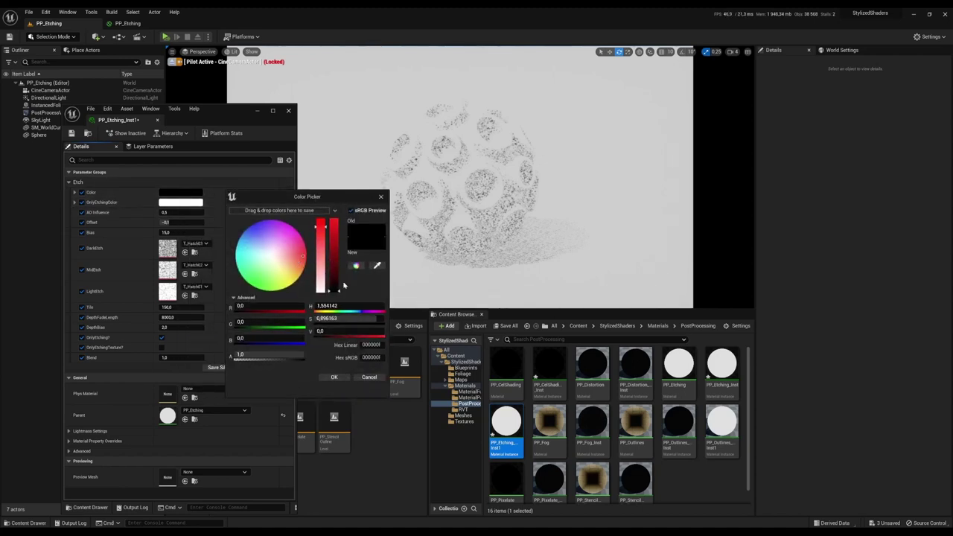
pyautogui.moveTo(334, 290); pyautogui.dragTo(339, 272)
pyautogui.click(305, 270)
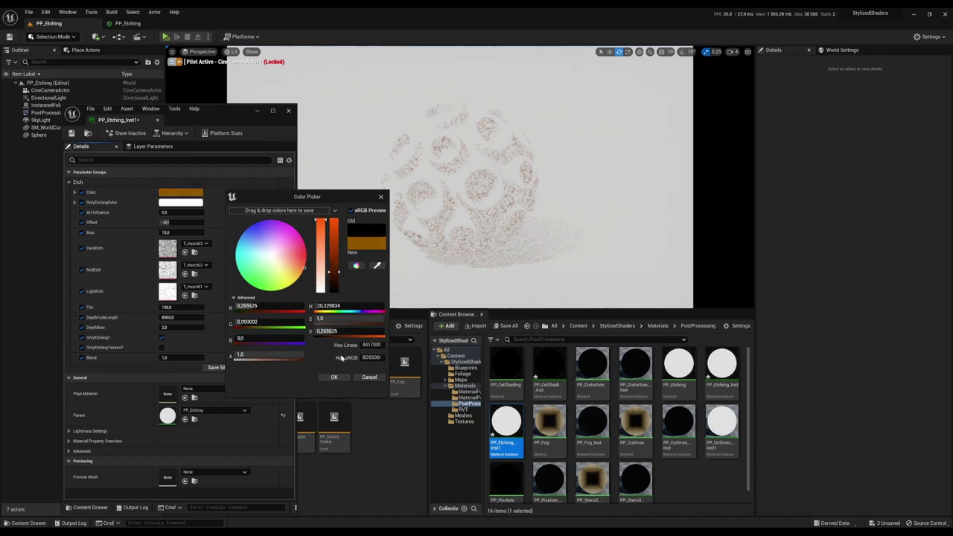
pyautogui.click(334, 377)
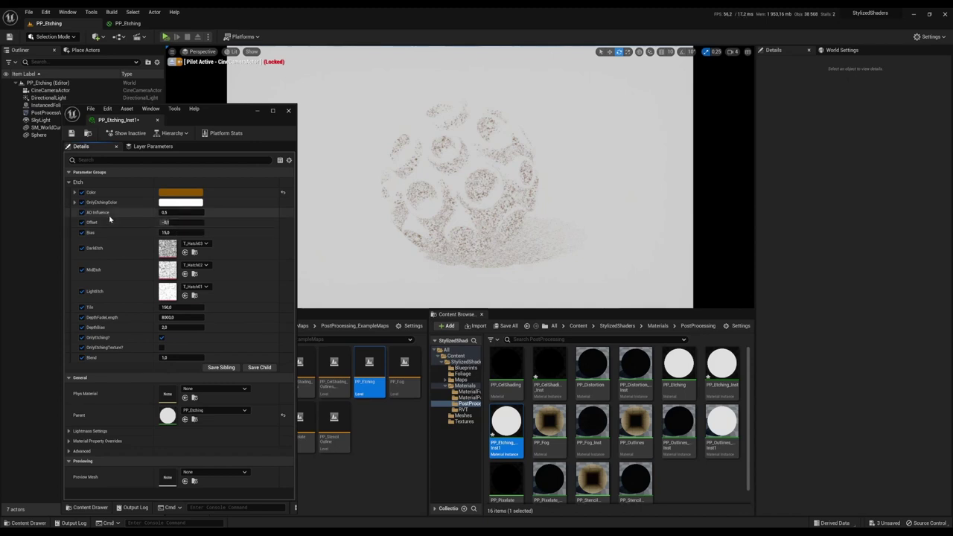
# Set the AO Influence of the etching material instance to 0
pyautogui.moveTo(169, 212)
pyautogui.mouseDown()
pyautogui.moveTo(191, 212)
pyautogui.moveTo(166, 212)
pyautogui.mouseUp()
pyautogui.click(176, 214)
pyautogui.write('0')
pyautogui.press('Return')
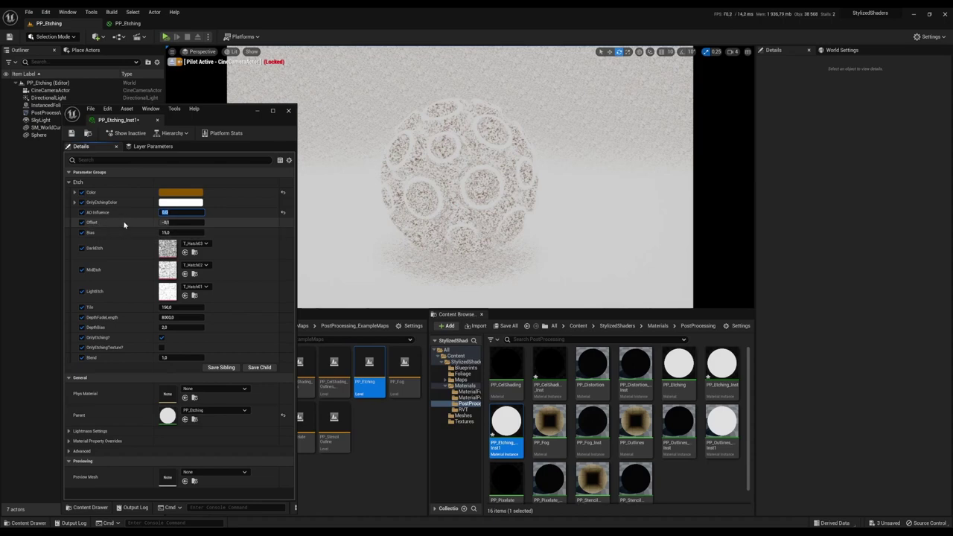
# Set the etching Offset to about -0.19 and the Bias to about 14.6
pyautogui.moveTo(168, 222)
pyautogui.mouseDown()
pyautogui.moveTo(185, 222)
pyautogui.moveTo(159, 222)
pyautogui.mouseUp()
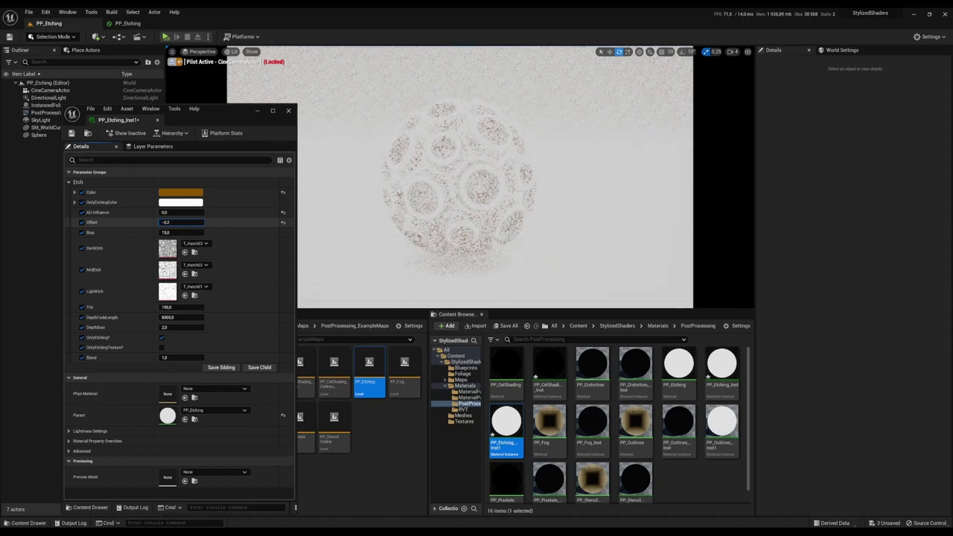
pyautogui.moveTo(159, 222); pyautogui.dragTo(161, 222)
pyautogui.moveTo(178, 232); pyautogui.dragTo(163, 233)
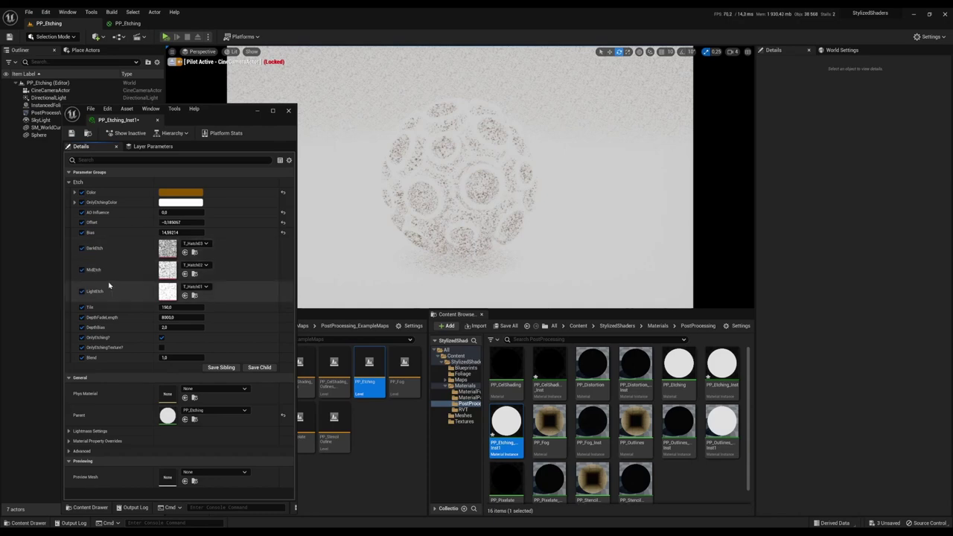
# Set the Tile of the etching material instance to about 103.5 and its DepthFadeLength to about 3238
pyautogui.moveTo(180, 307); pyautogui.dragTo(179, 307)
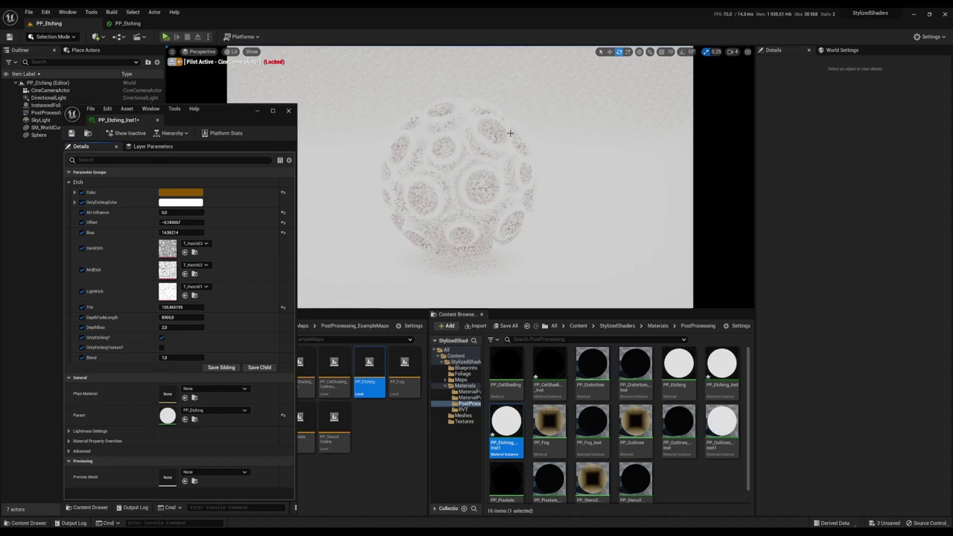
pyautogui.moveTo(182, 317)
pyautogui.mouseDown()
pyautogui.moveTo(122, 317)
pyautogui.moveTo(186, 317)
pyautogui.mouseUp()
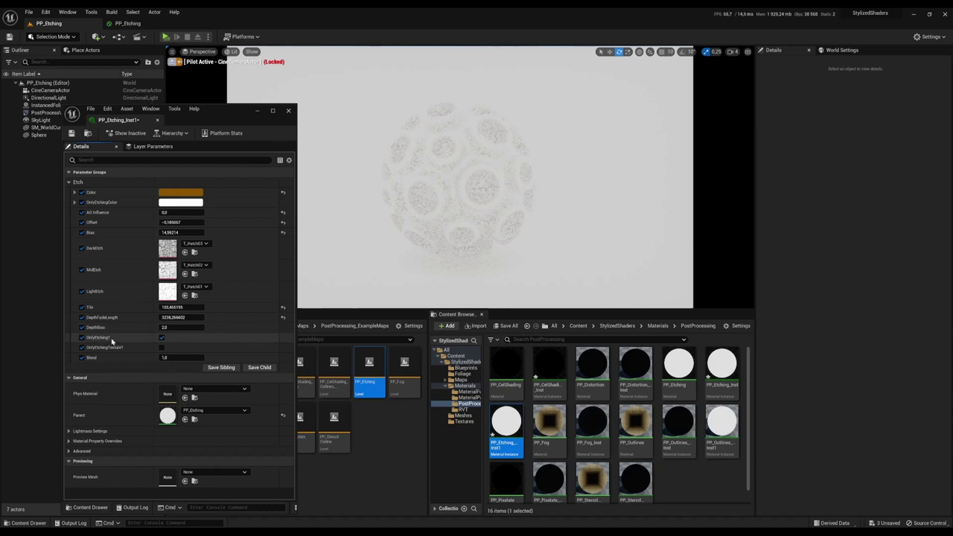
# Compare the etching with OnlyEtching? switched off and back on, and with OnlyEtchingTexture? switched on and back off
pyautogui.click(161, 338)
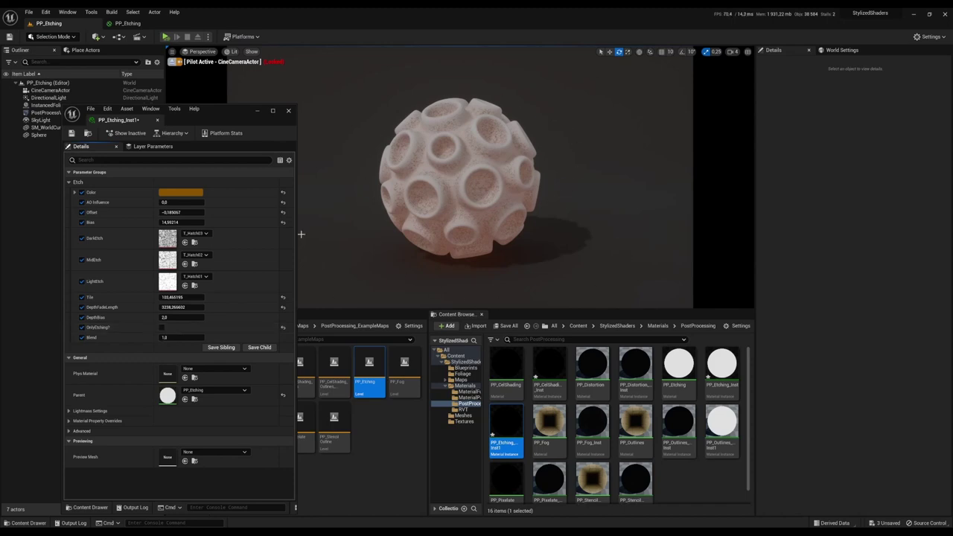
pyautogui.click(163, 328)
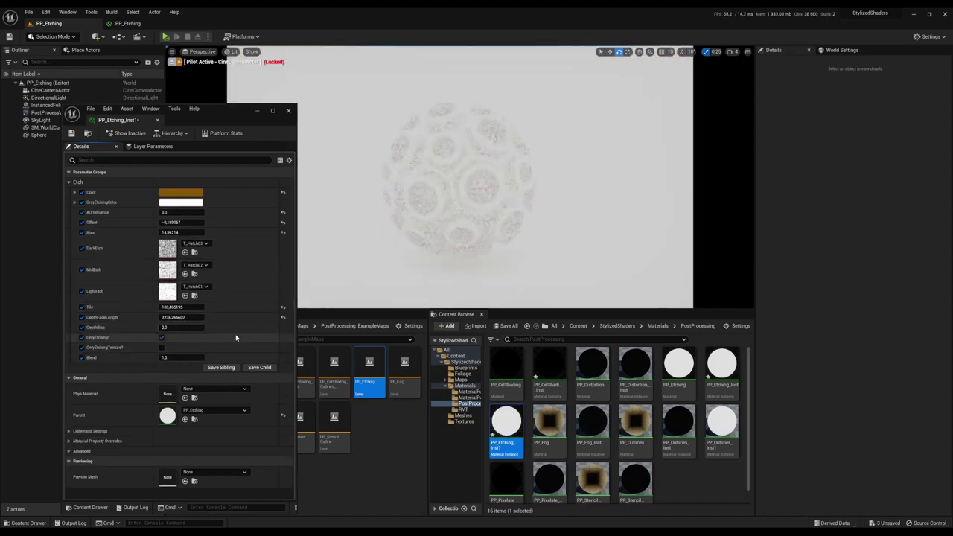
pyautogui.click(162, 347)
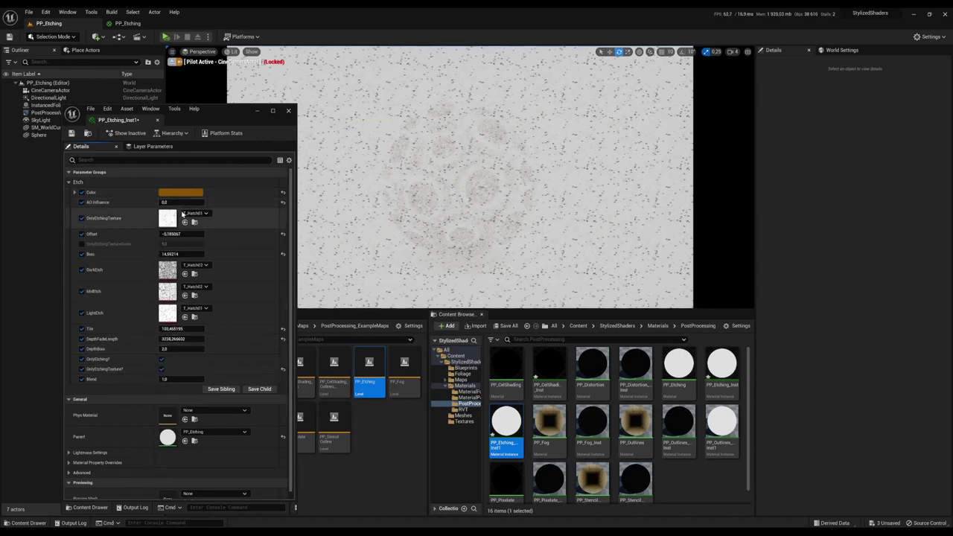
pyautogui.click(201, 217)
pyautogui.click(198, 215)
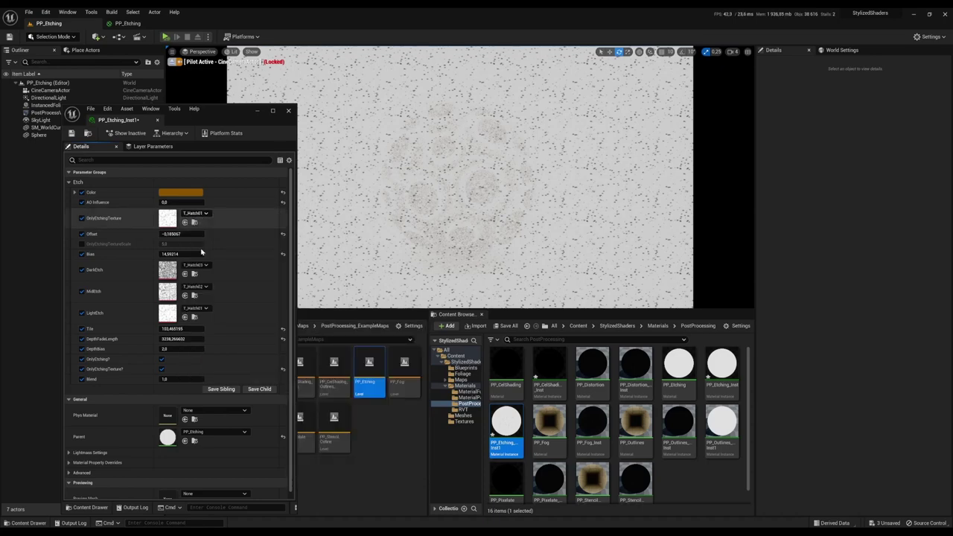
pyautogui.click(161, 369)
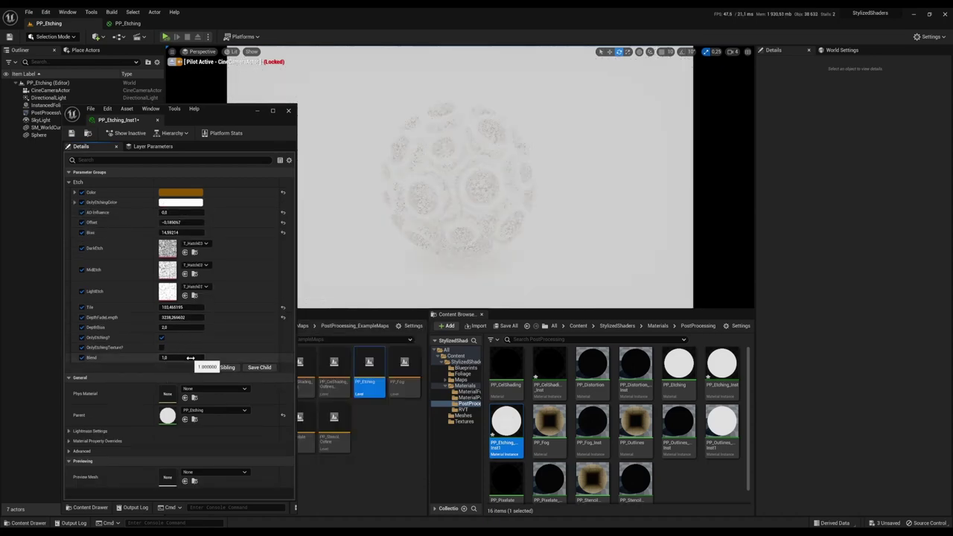
# Adjust the Blend amount of the etching material instance
pyautogui.moveTo(190, 358)
pyautogui.mouseDown()
pyautogui.moveTo(231, 358)
pyautogui.moveTo(183, 359)
pyautogui.mouseUp()
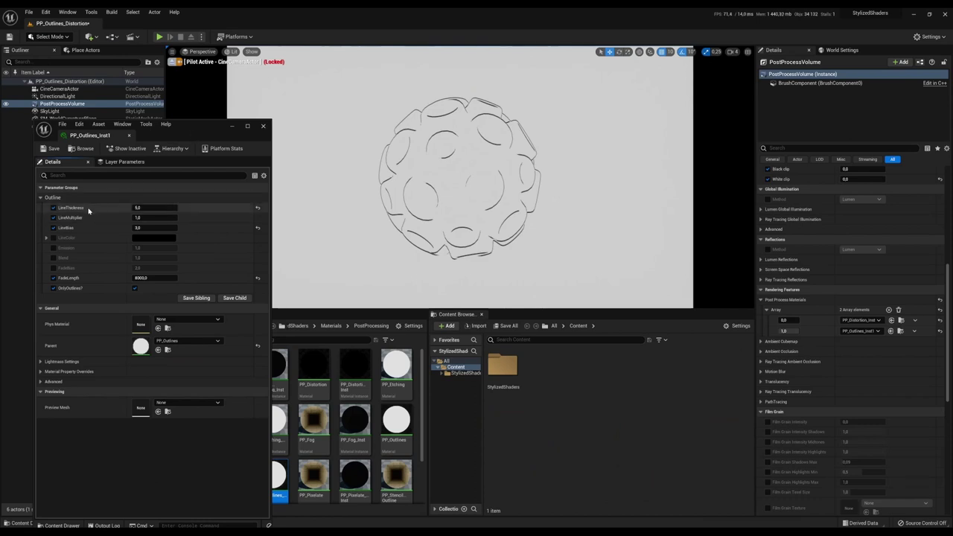
# In PP_Outlines_Inst1, increase the LineThickness and set the LineMultiplier to about 2.1 and the LineBias to about 3.5
pyautogui.moveTo(186, 132); pyautogui.dragTo(191, 124)
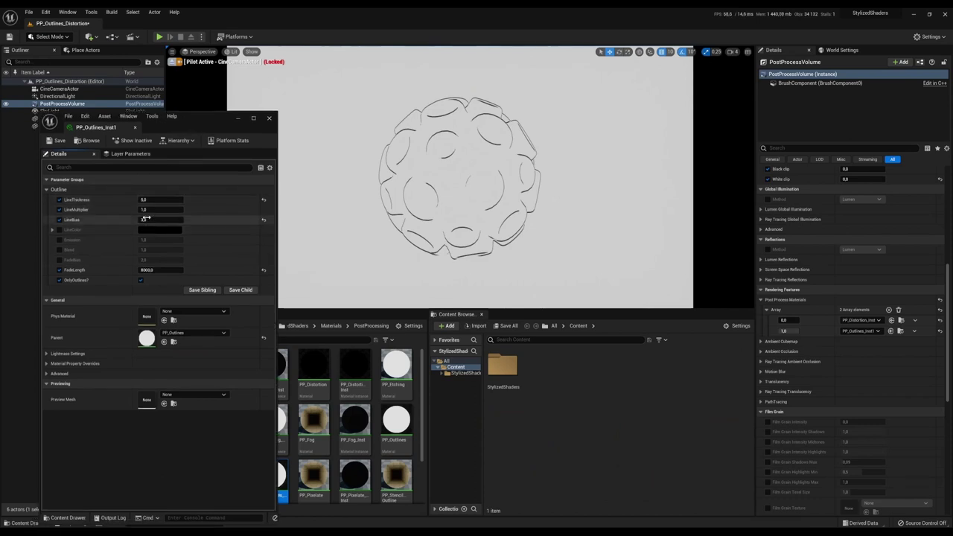
pyautogui.moveTo(149, 199); pyautogui.dragTo(167, 219)
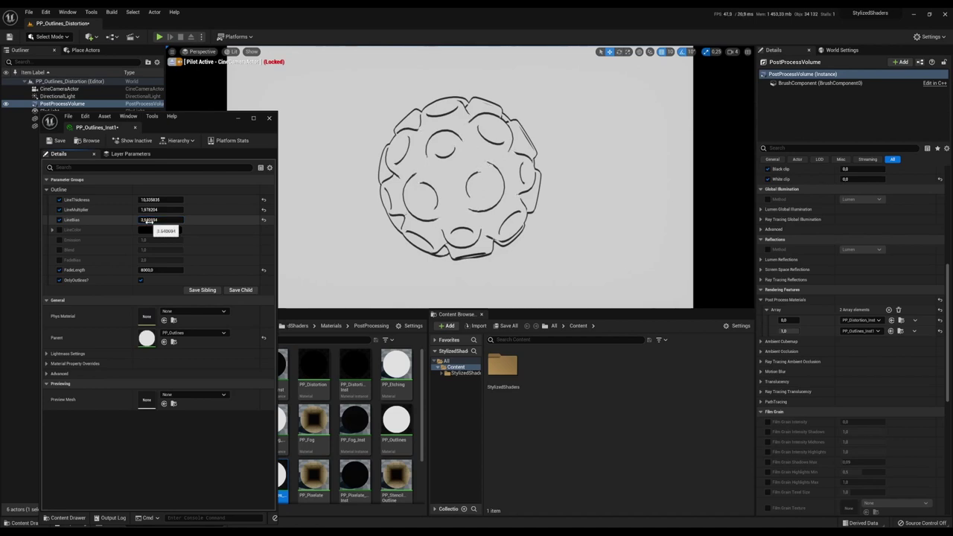
pyautogui.moveTo(154, 221); pyautogui.dragTo(151, 210)
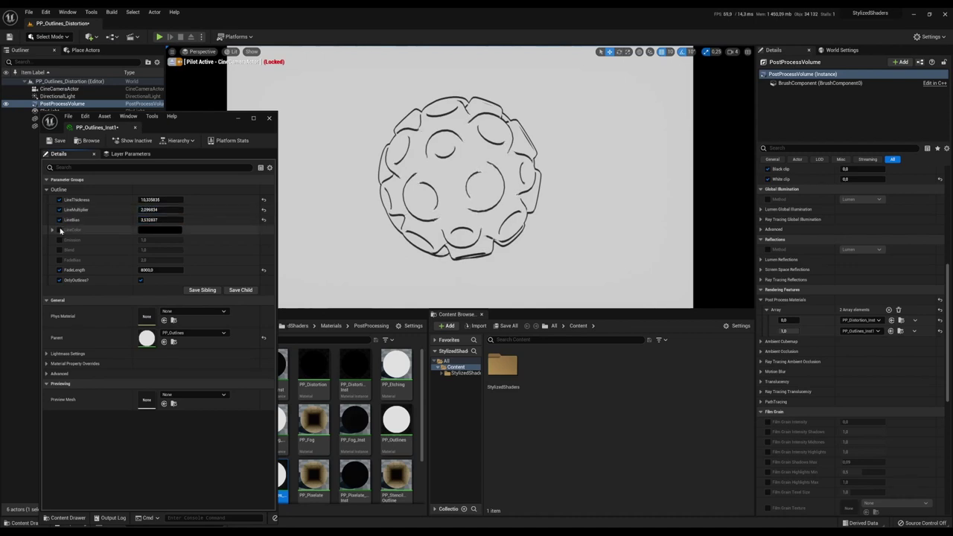
# Override the outline LineColor with an orange-brown of hue about 24.6, saturation about 0.89 and value about 0.28
pyautogui.click(161, 231)
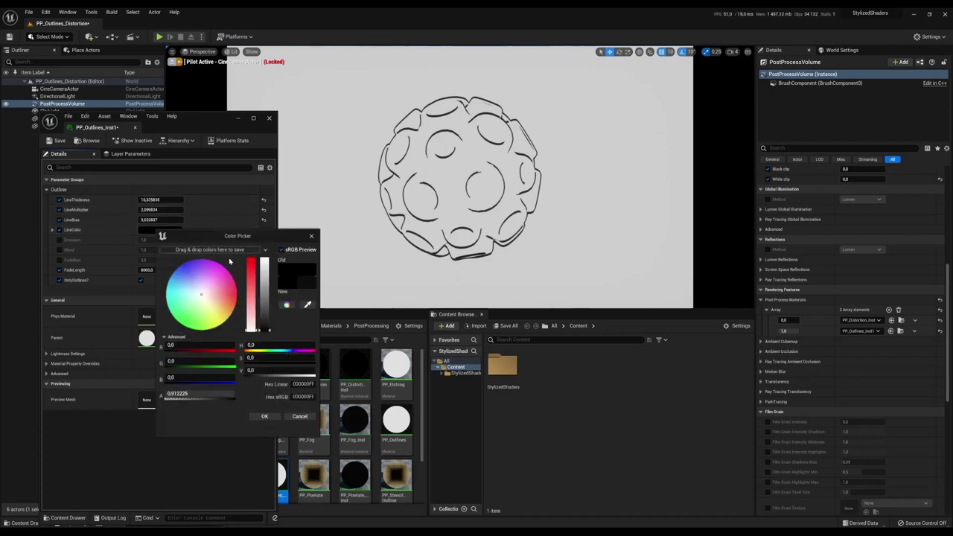
pyautogui.moveTo(190, 288); pyautogui.dragTo(263, 304)
pyautogui.click(265, 290)
pyautogui.click(226, 292)
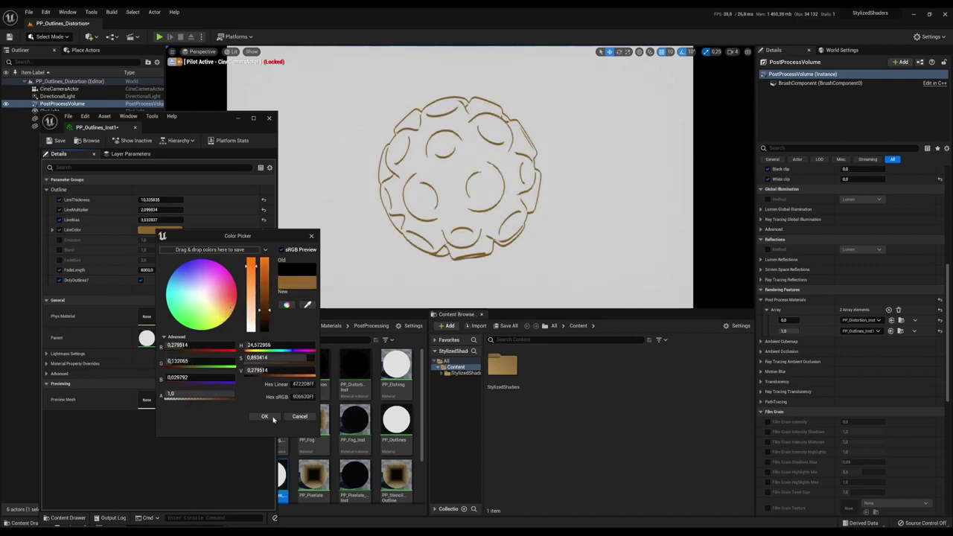
pyautogui.click(272, 417)
# Override the outline Emission, trying values of 50 and 0 before setting it to 1
pyautogui.click(59, 240)
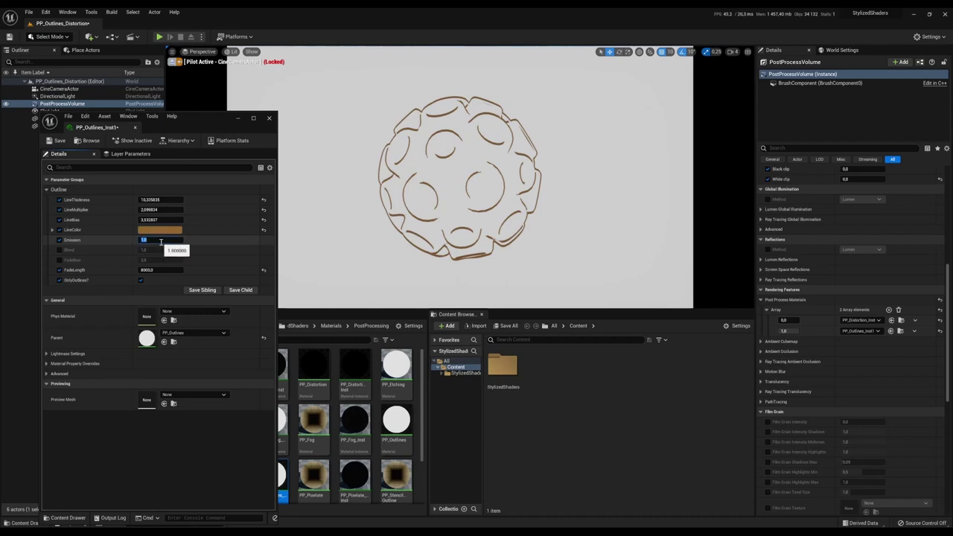
pyautogui.write('50')
pyautogui.press('Return')
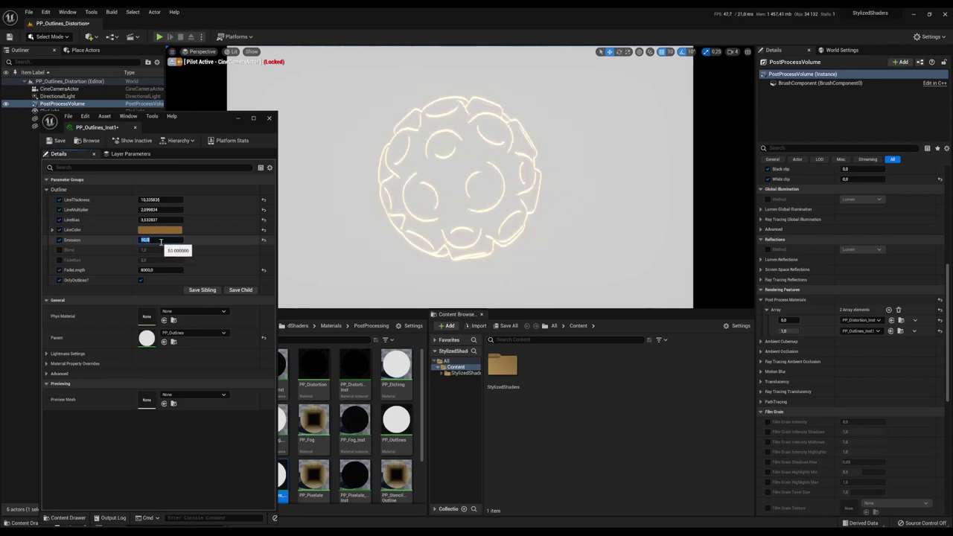
pyautogui.write('0')
pyautogui.press('Return')
pyautogui.write('1')
pyautogui.press('Return')
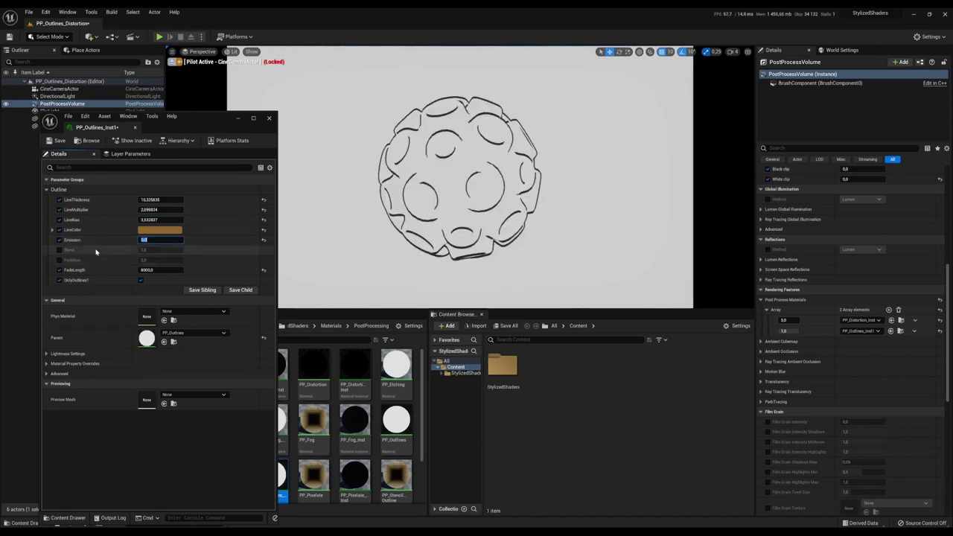
pyautogui.click(91, 255)
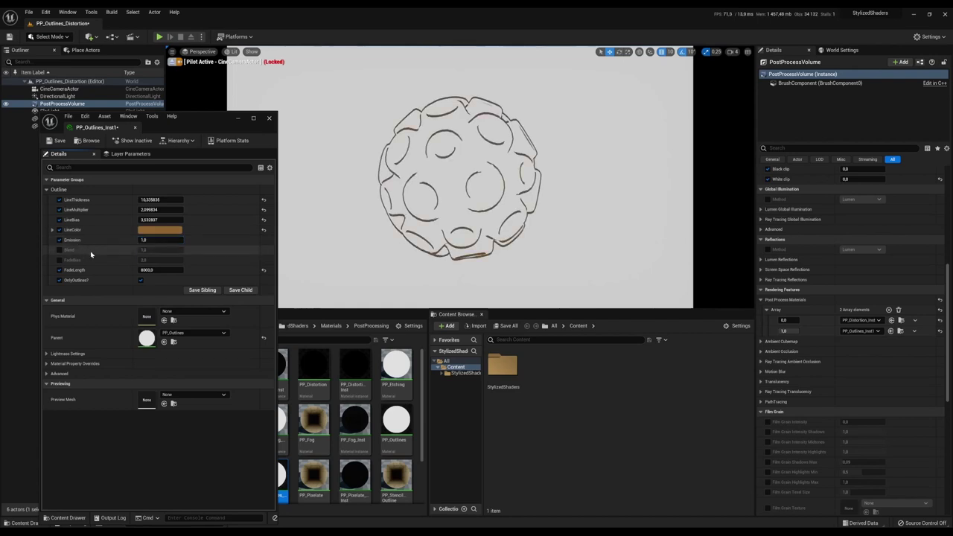
# Override the outline Blend and turn off OnlyOutlines?, trying a Blend of 0.5 before setting it to 1
pyautogui.click(59, 254)
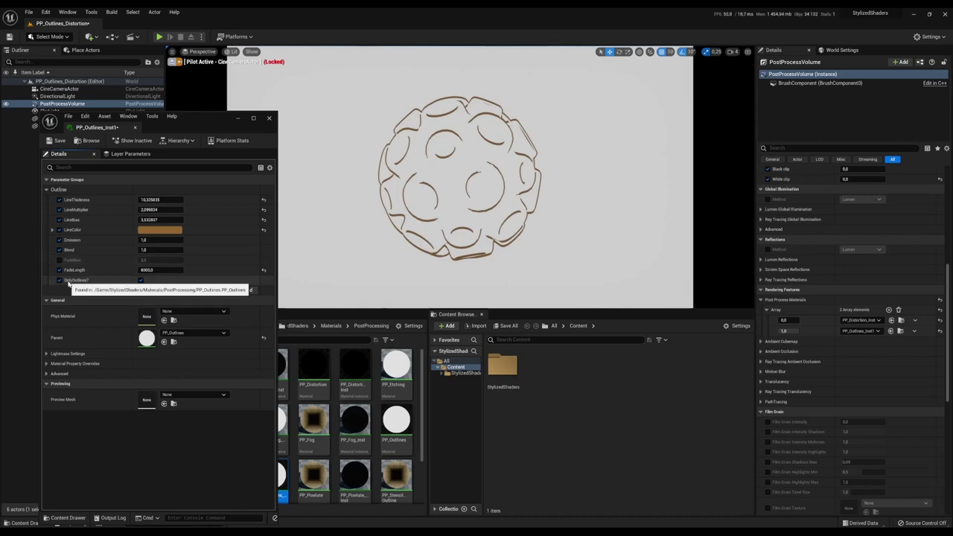
pyautogui.click(141, 281)
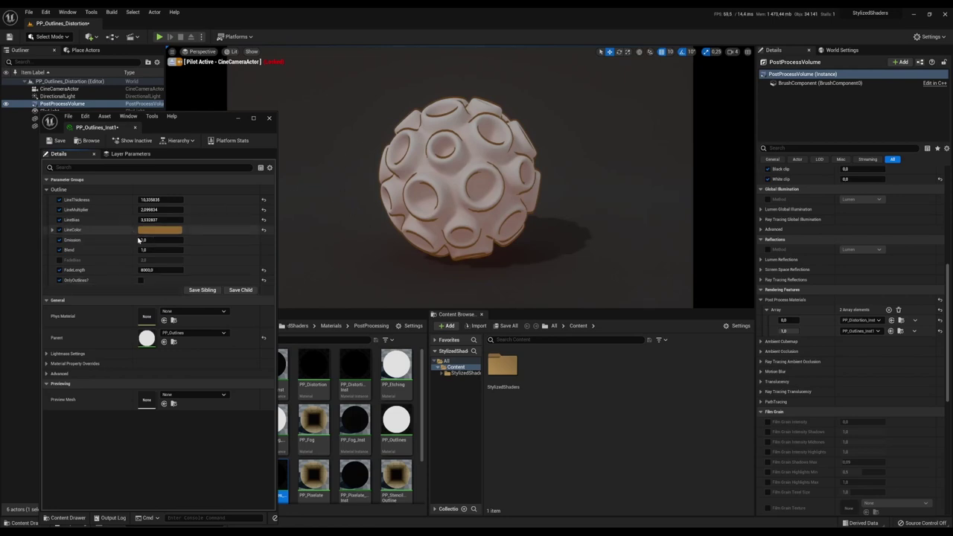
pyautogui.click(160, 250)
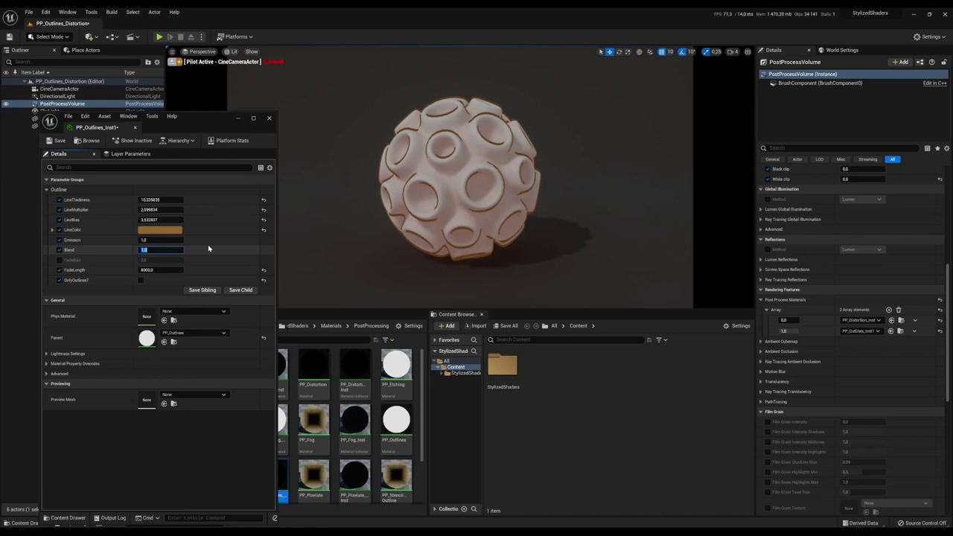
pyautogui.write('0,5')
pyautogui.press('Return')
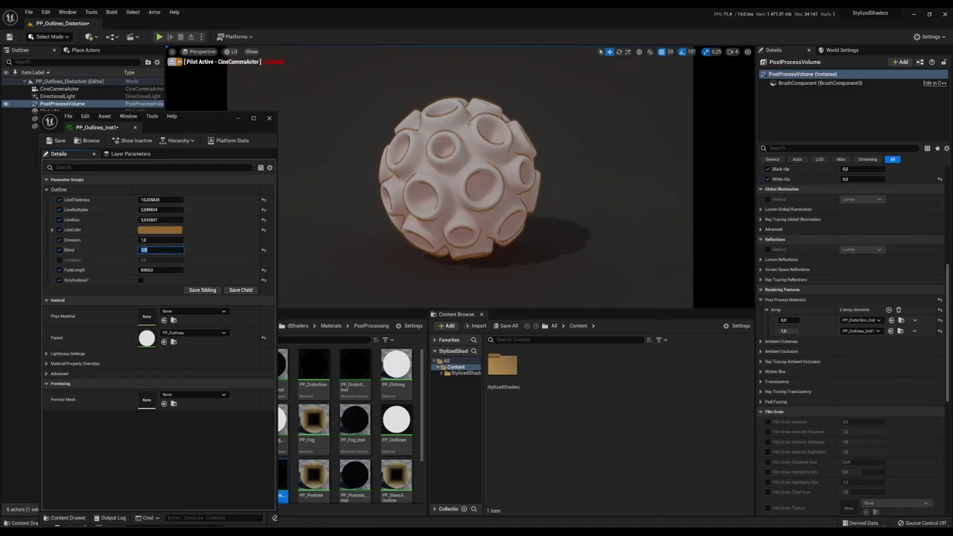
pyautogui.click(158, 252)
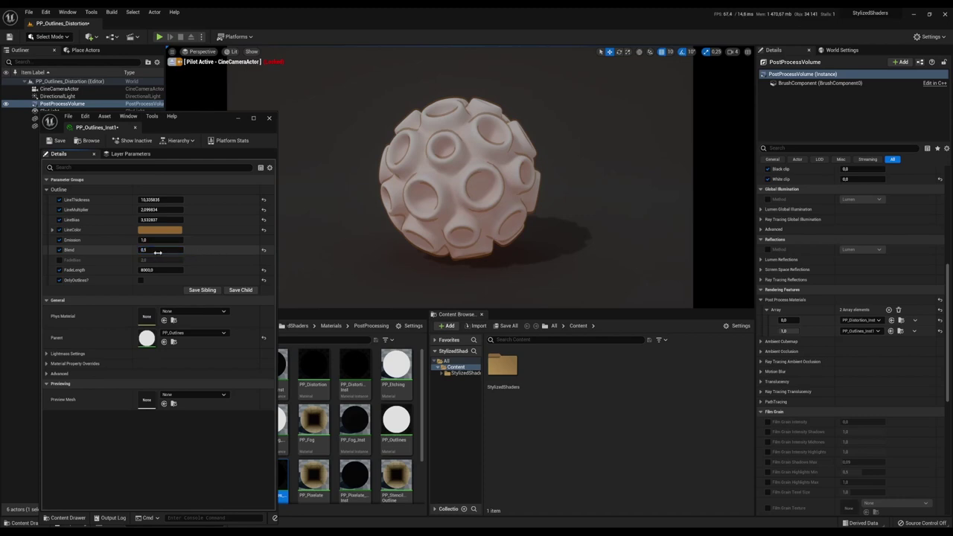
pyautogui.click(157, 252)
pyautogui.write('1')
pyautogui.press('Return')
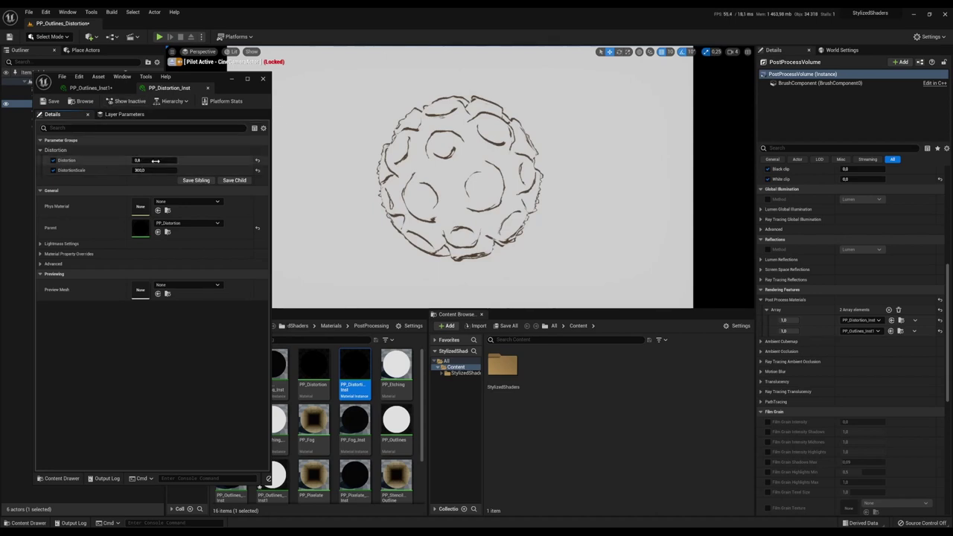
# In PP_Distortion_Inst, adjust the Distortion amount and set the DistortionScale to about 428
pyautogui.moveTo(155, 161); pyautogui.dragTo(179, 161)
pyautogui.moveTo(165, 171); pyautogui.dragTo(138, 160)
# Set the PP_Outlines_Inst1 weight in the PostProcessVolume's post process materials to 0 and readjust the Distortion amount
pyautogui.click(784, 331)
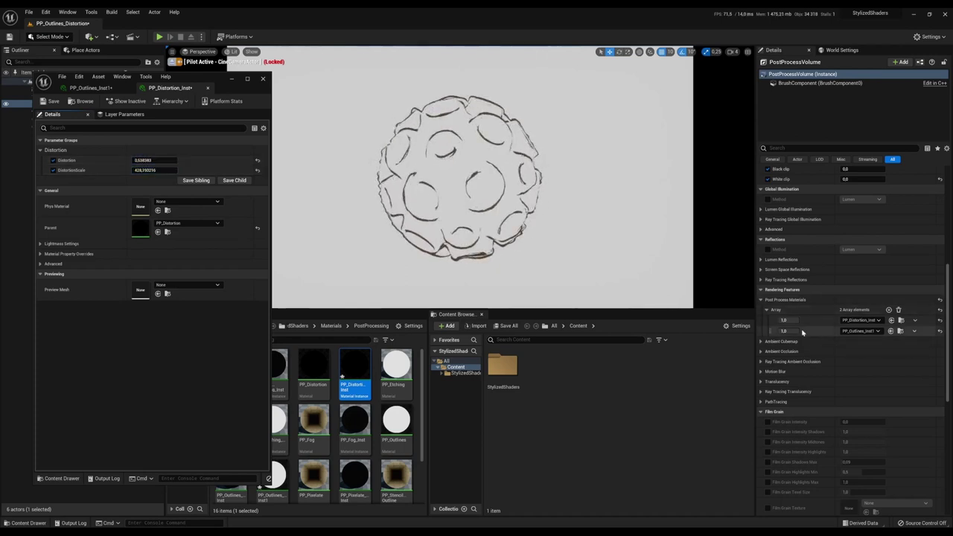
pyautogui.write('0')
pyautogui.press('Return')
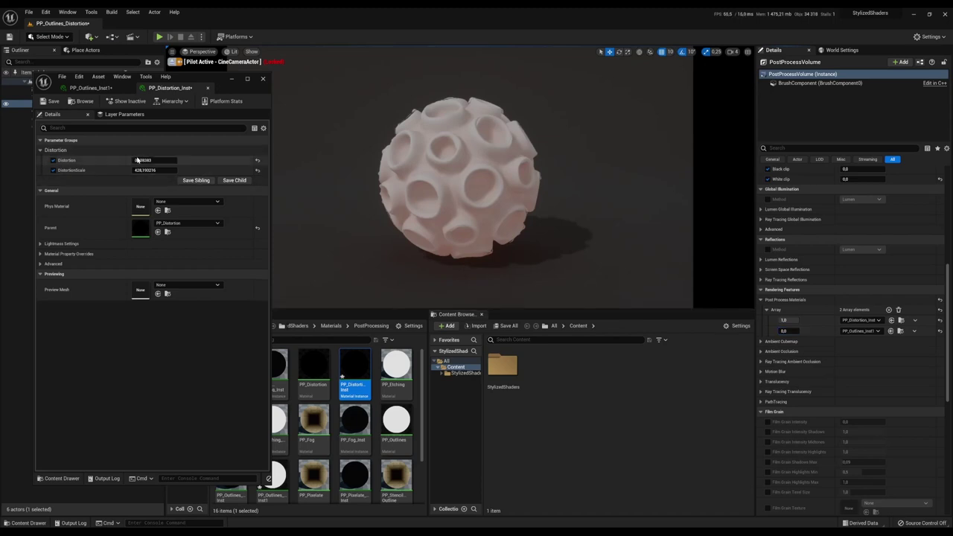
pyautogui.moveTo(142, 160)
pyautogui.mouseDown()
pyautogui.moveTo(156, 160)
pyautogui.moveTo(154, 170)
pyautogui.moveTo(162, 170)
pyautogui.moveTo(152, 160)
pyautogui.moveTo(170, 160)
pyautogui.moveTo(140, 159)
pyautogui.mouseUp()
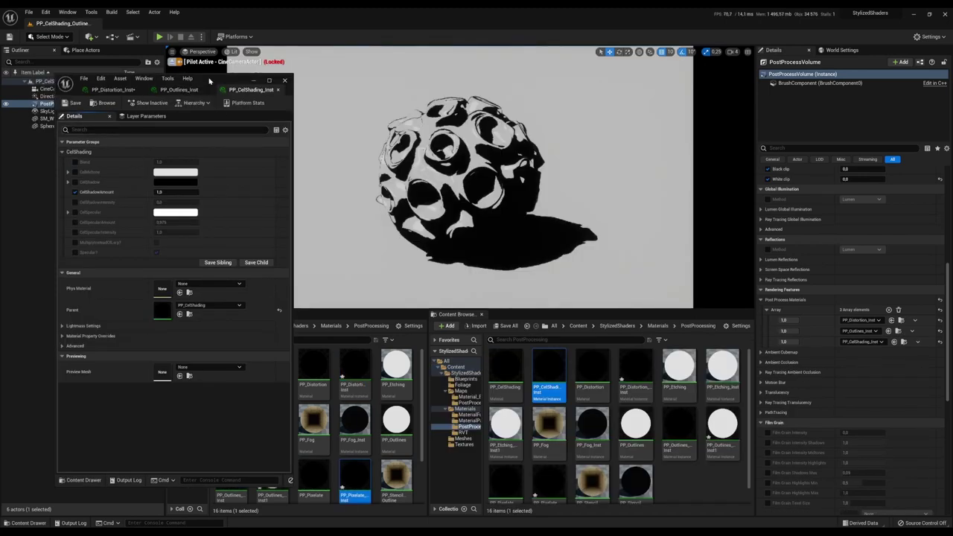
# In the PP_CelShading_Outlines level, adjust the Distortion of PP_Distortion_Inst and show the PP_Outlines_Inst parameters
pyautogui.moveTo(210, 81); pyautogui.dragTo(226, 83)
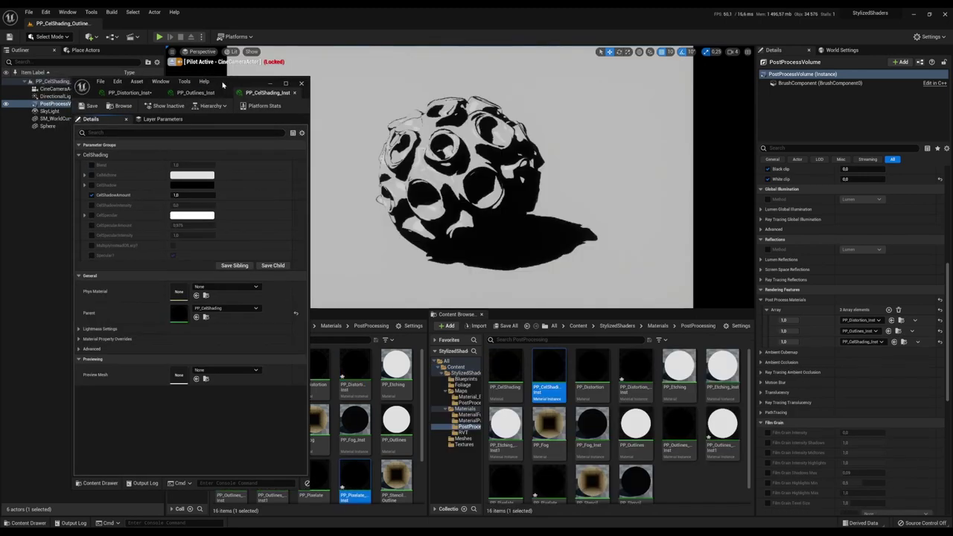
pyautogui.click(139, 93)
pyautogui.moveTo(198, 165)
pyautogui.mouseDown()
pyautogui.moveTo(172, 164)
pyautogui.moveTo(245, 165)
pyautogui.moveTo(171, 175)
pyautogui.moveTo(191, 175)
pyautogui.moveTo(192, 165)
pyautogui.mouseUp()
pyautogui.click(196, 92)
# In PP_CelShading_Inst, override CelShadow and CelMidtone and make the CelMidtone a darkened pale green of hue about 103 and saturation about 0.22
pyautogui.click(257, 94)
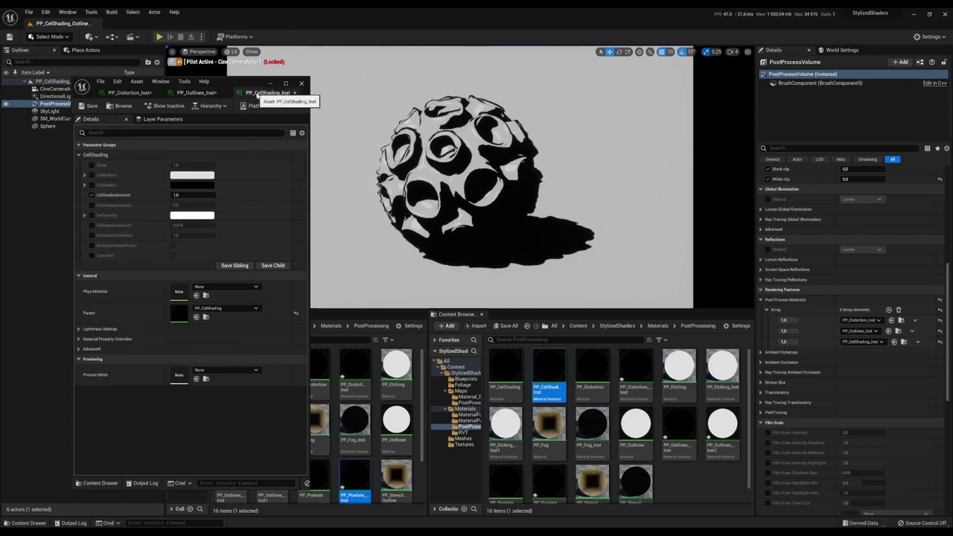
pyautogui.click(92, 185)
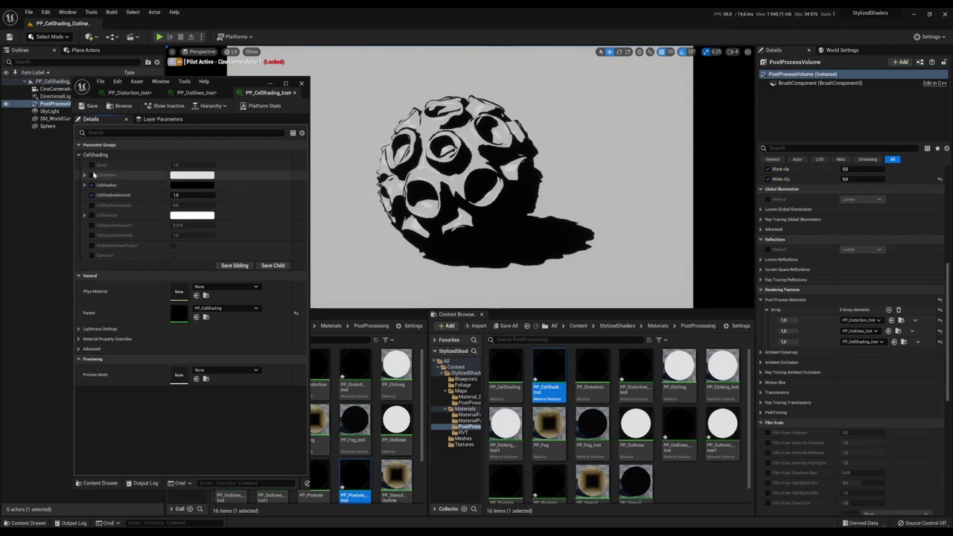
pyautogui.click(91, 175)
pyautogui.click(193, 175)
pyautogui.moveTo(244, 239)
pyautogui.mouseDown()
pyautogui.moveTo(255, 245)
pyautogui.moveTo(239, 245)
pyautogui.mouseUp()
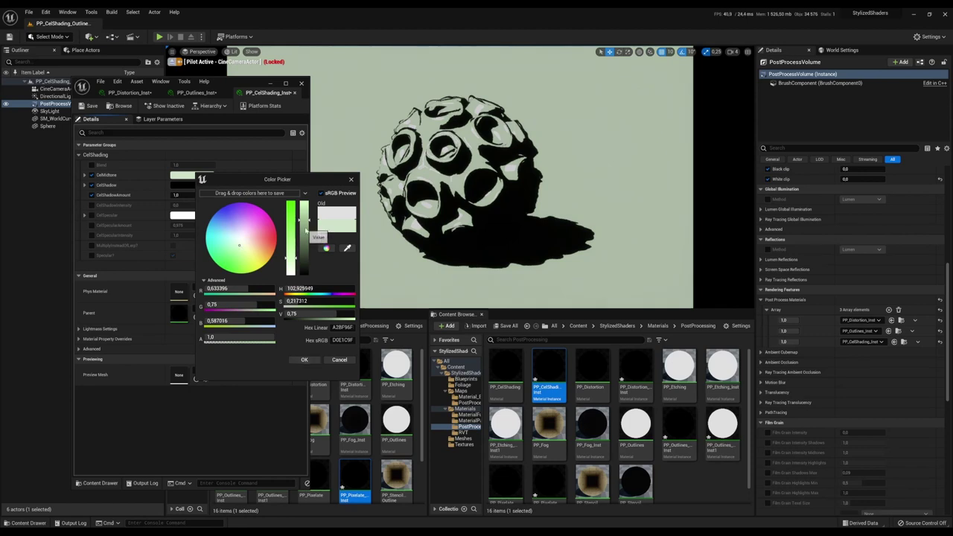
pyautogui.moveTo(306, 230); pyautogui.dragTo(305, 237)
# Set the CelShadow color to a dark red of hue about 2.3, saturation about 0.6 and value about 0.15
pyautogui.click(194, 186)
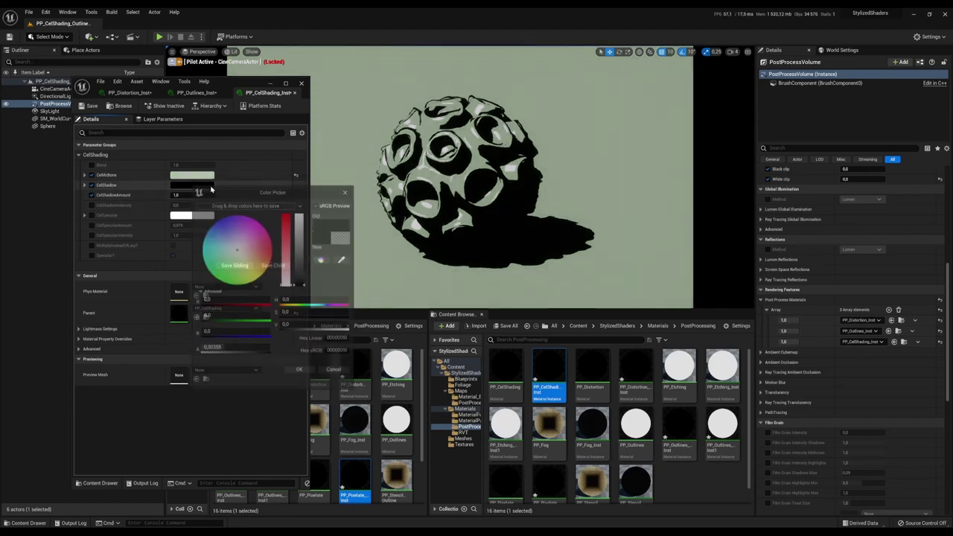
pyautogui.moveTo(255, 260); pyautogui.dragTo(261, 250)
pyautogui.moveTo(301, 278); pyautogui.dragTo(304, 276)
pyautogui.moveTo(263, 251); pyautogui.dragTo(261, 255)
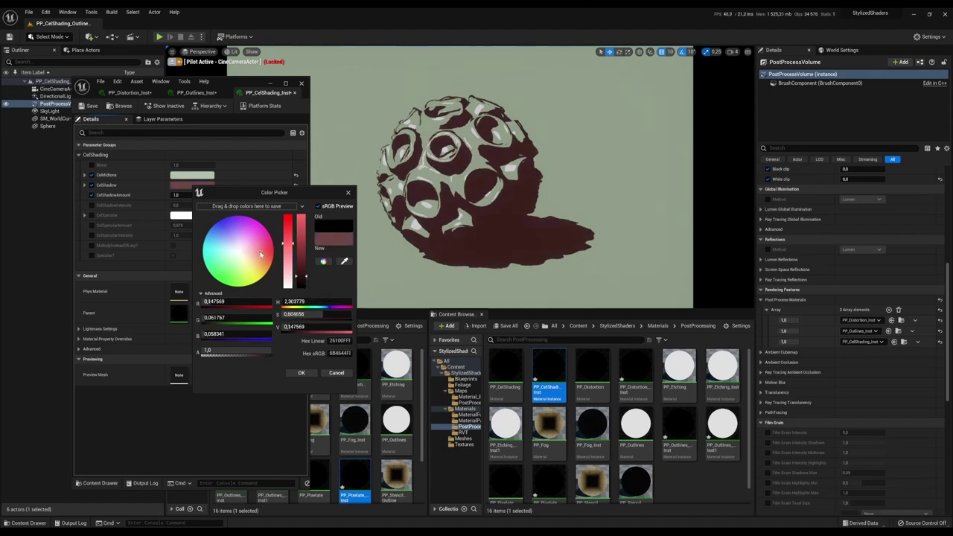
pyautogui.click(301, 372)
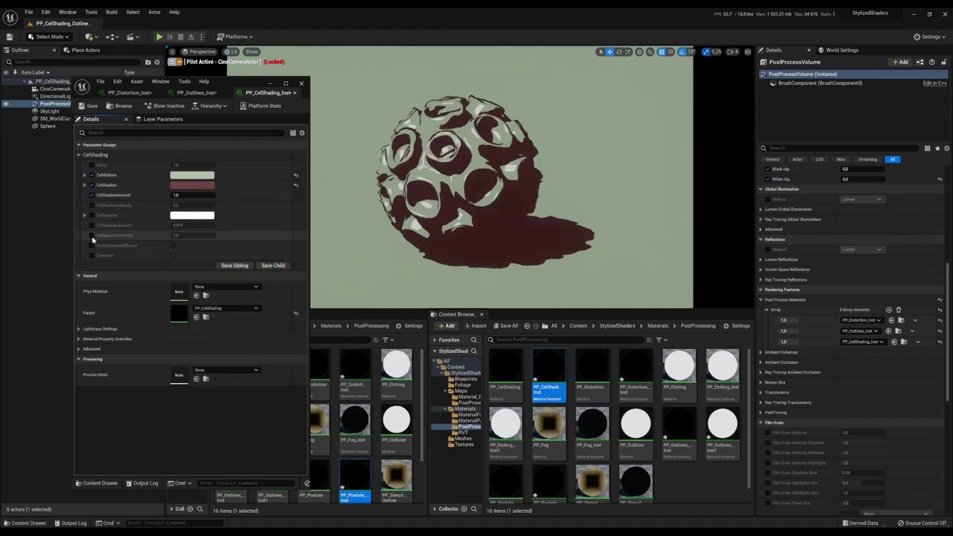
# In PP_CelShading_Inst, set CelSpecularIntensity to about 0.33, then override and enable the MultiplyInsteadOfLerp option
pyautogui.moveTo(186, 235)
pyautogui.mouseDown()
pyautogui.moveTo(196, 234)
pyautogui.moveTo(183, 235)
pyautogui.mouseUp()
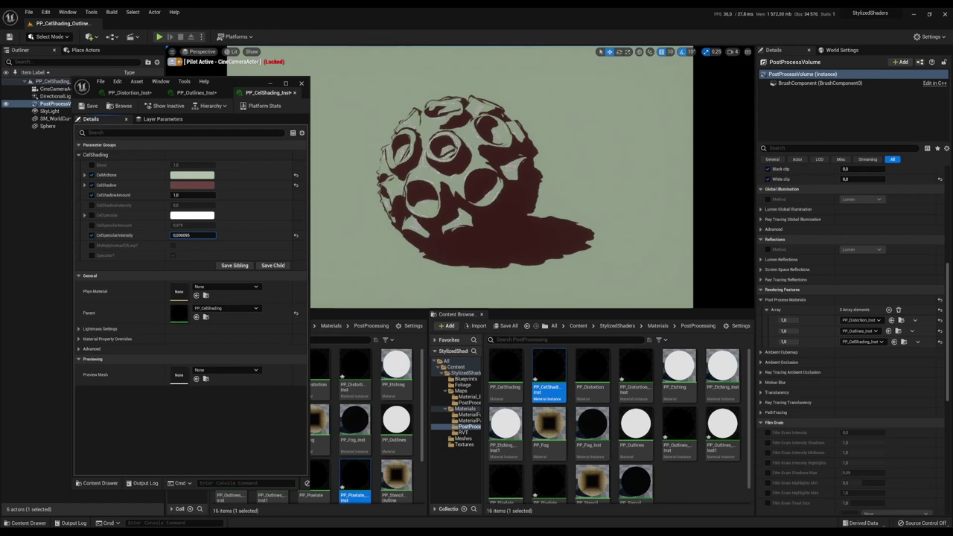
pyautogui.click(92, 246)
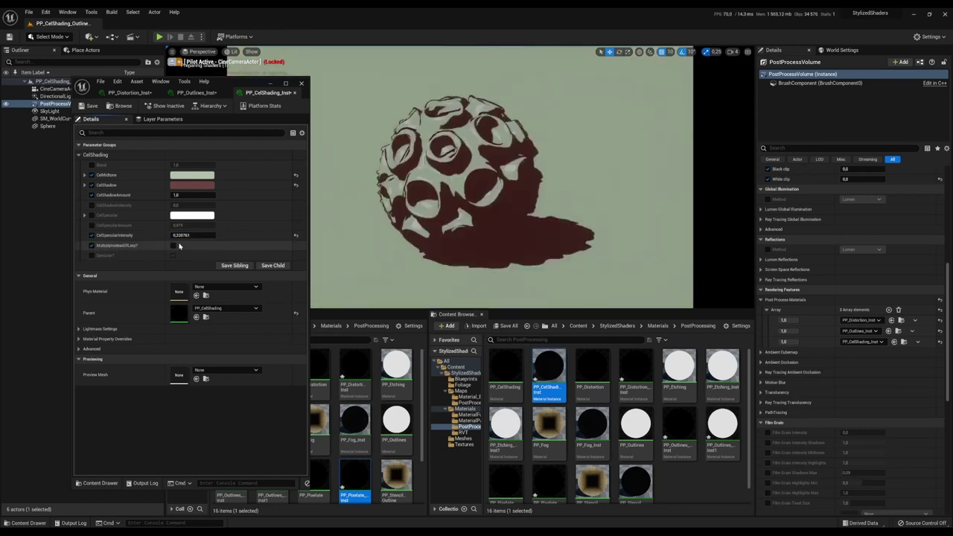
pyautogui.click(173, 246)
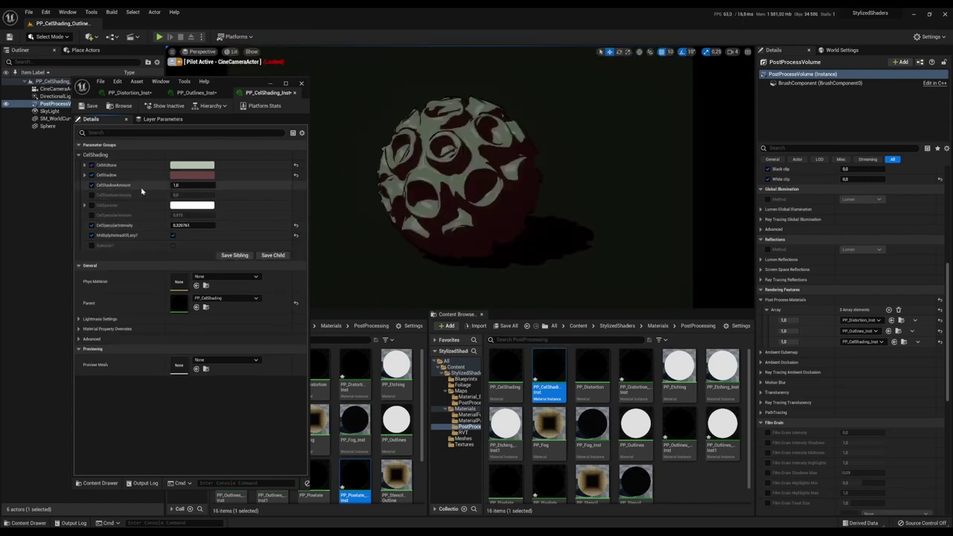
# Brighten the CelShadow red slightly and raise the pale green CelMidtone color to a value of about 0.91
pyautogui.click(186, 175)
pyautogui.moveTo(296, 269)
pyautogui.mouseDown()
pyautogui.moveTo(298, 246)
pyautogui.moveTo(298, 256)
pyautogui.mouseUp()
pyautogui.click(293, 363)
pyautogui.click(197, 167)
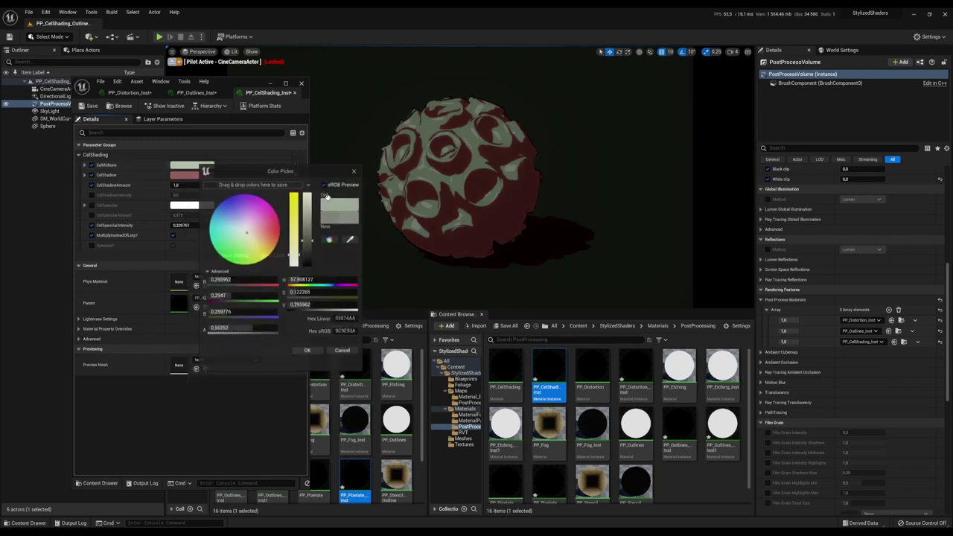
pyautogui.moveTo(307, 217); pyautogui.dragTo(308, 200)
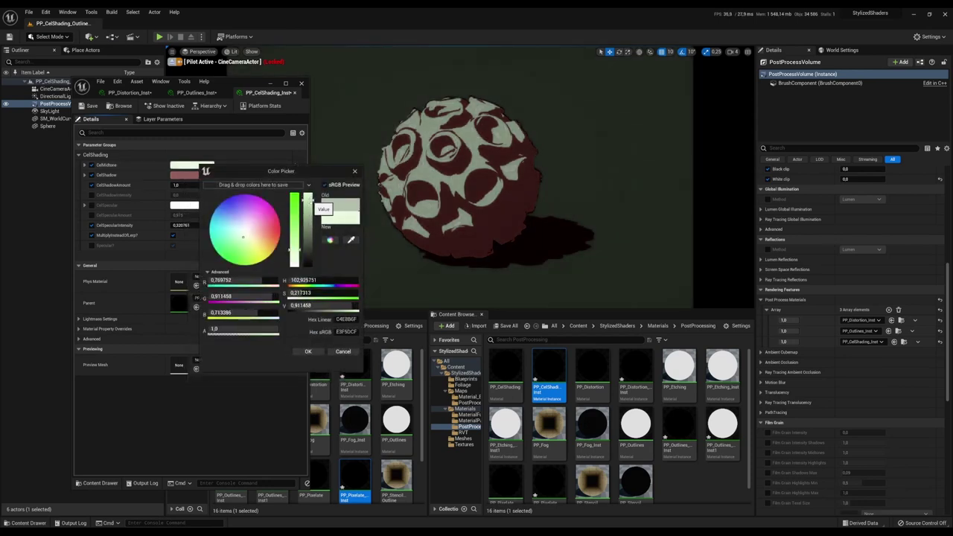
pyautogui.click(309, 353)
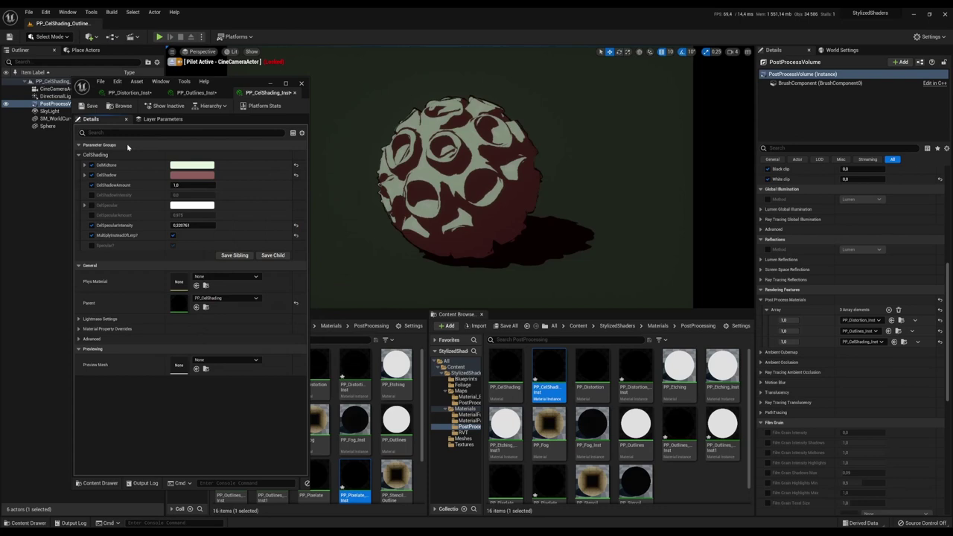
# Override CelShadowIntensity at about 0.19 in PP_CelShading_Inst and set LineThickness to about 12.2 in PP_Outlines_Inst
pyautogui.click(93, 196)
pyautogui.moveTo(186, 195)
pyautogui.mouseDown()
pyautogui.moveTo(224, 195)
pyautogui.moveTo(191, 195)
pyautogui.mouseUp()
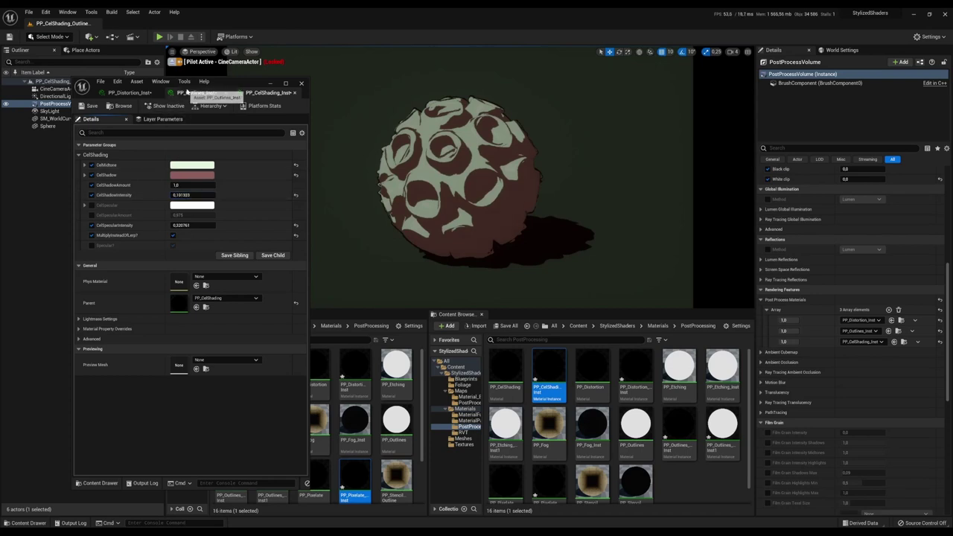
pyautogui.click(196, 92)
pyautogui.moveTo(192, 165); pyautogui.dragTo(204, 165)
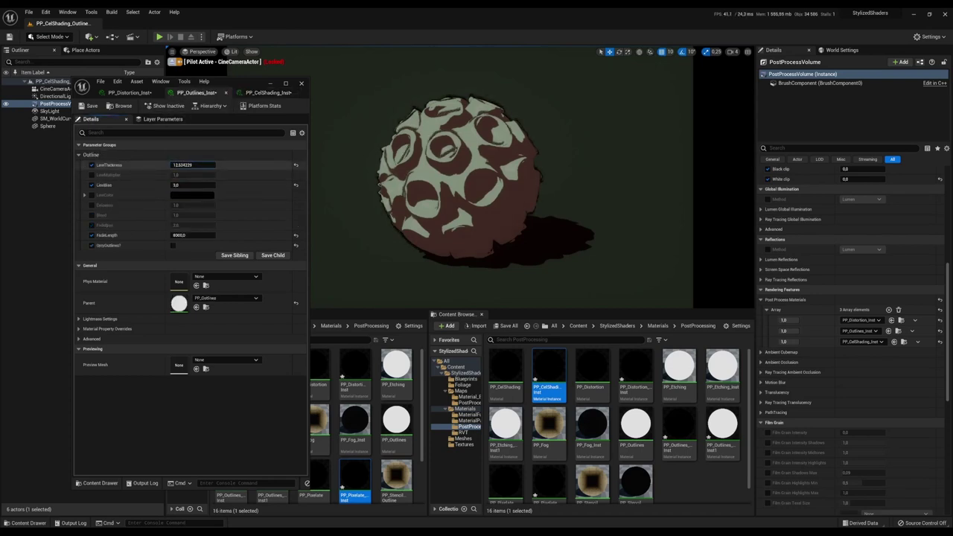
pyautogui.click(130, 92)
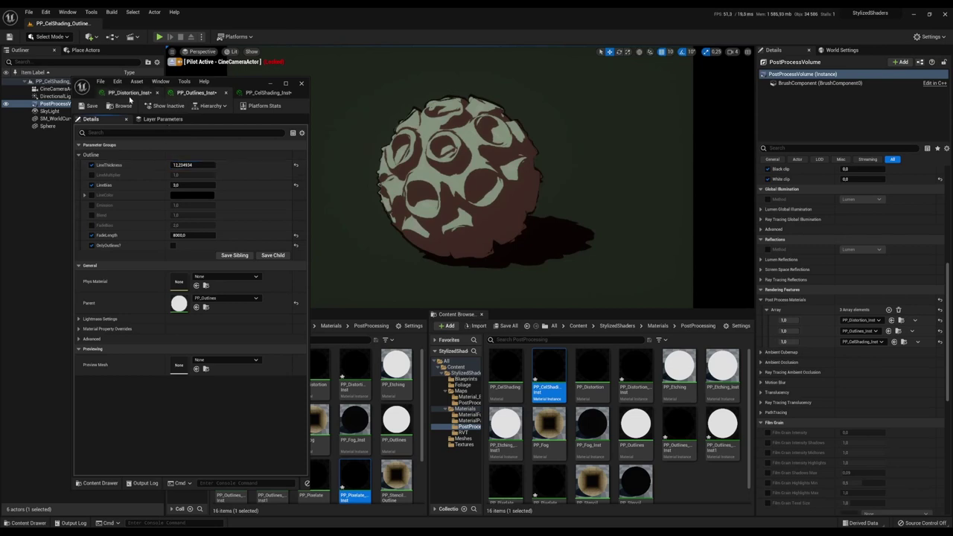